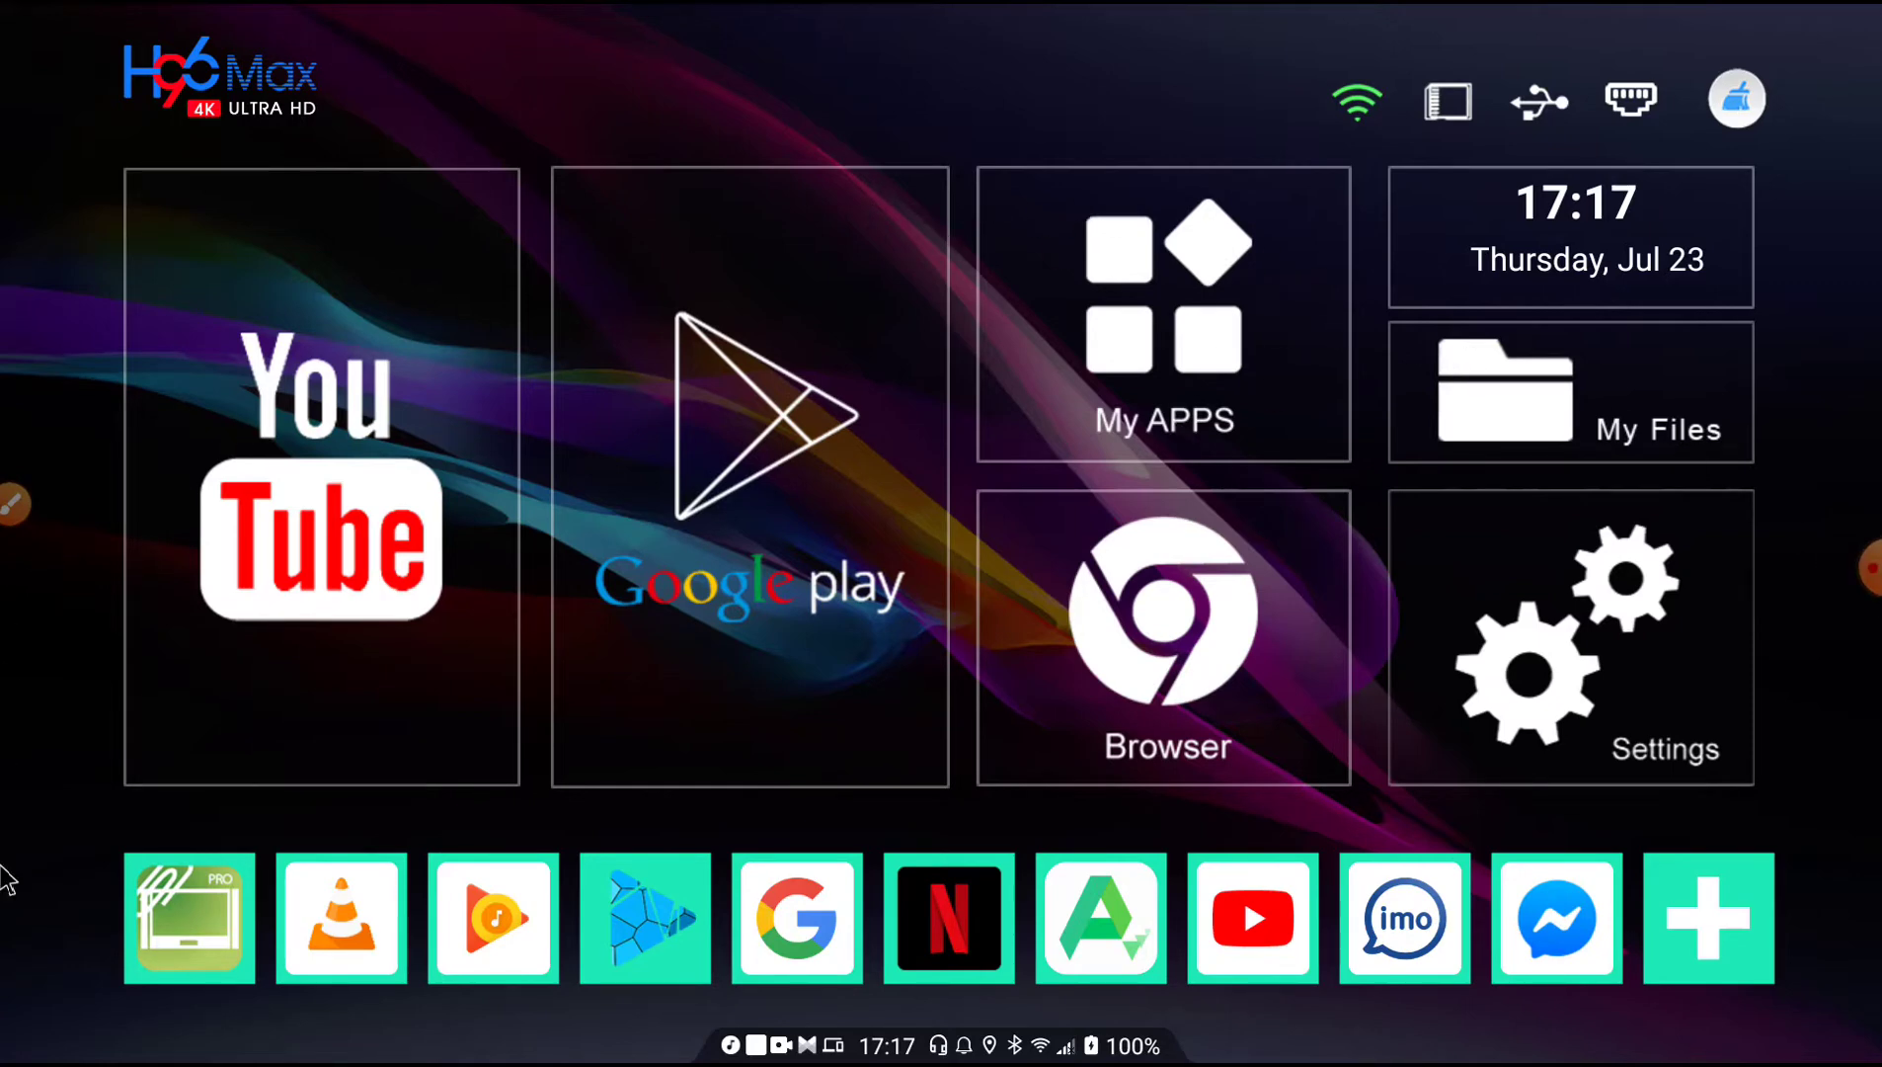
Open the notification panel, expand the quick settings to view the second page of tiles, and close the panel.
key("super+n")
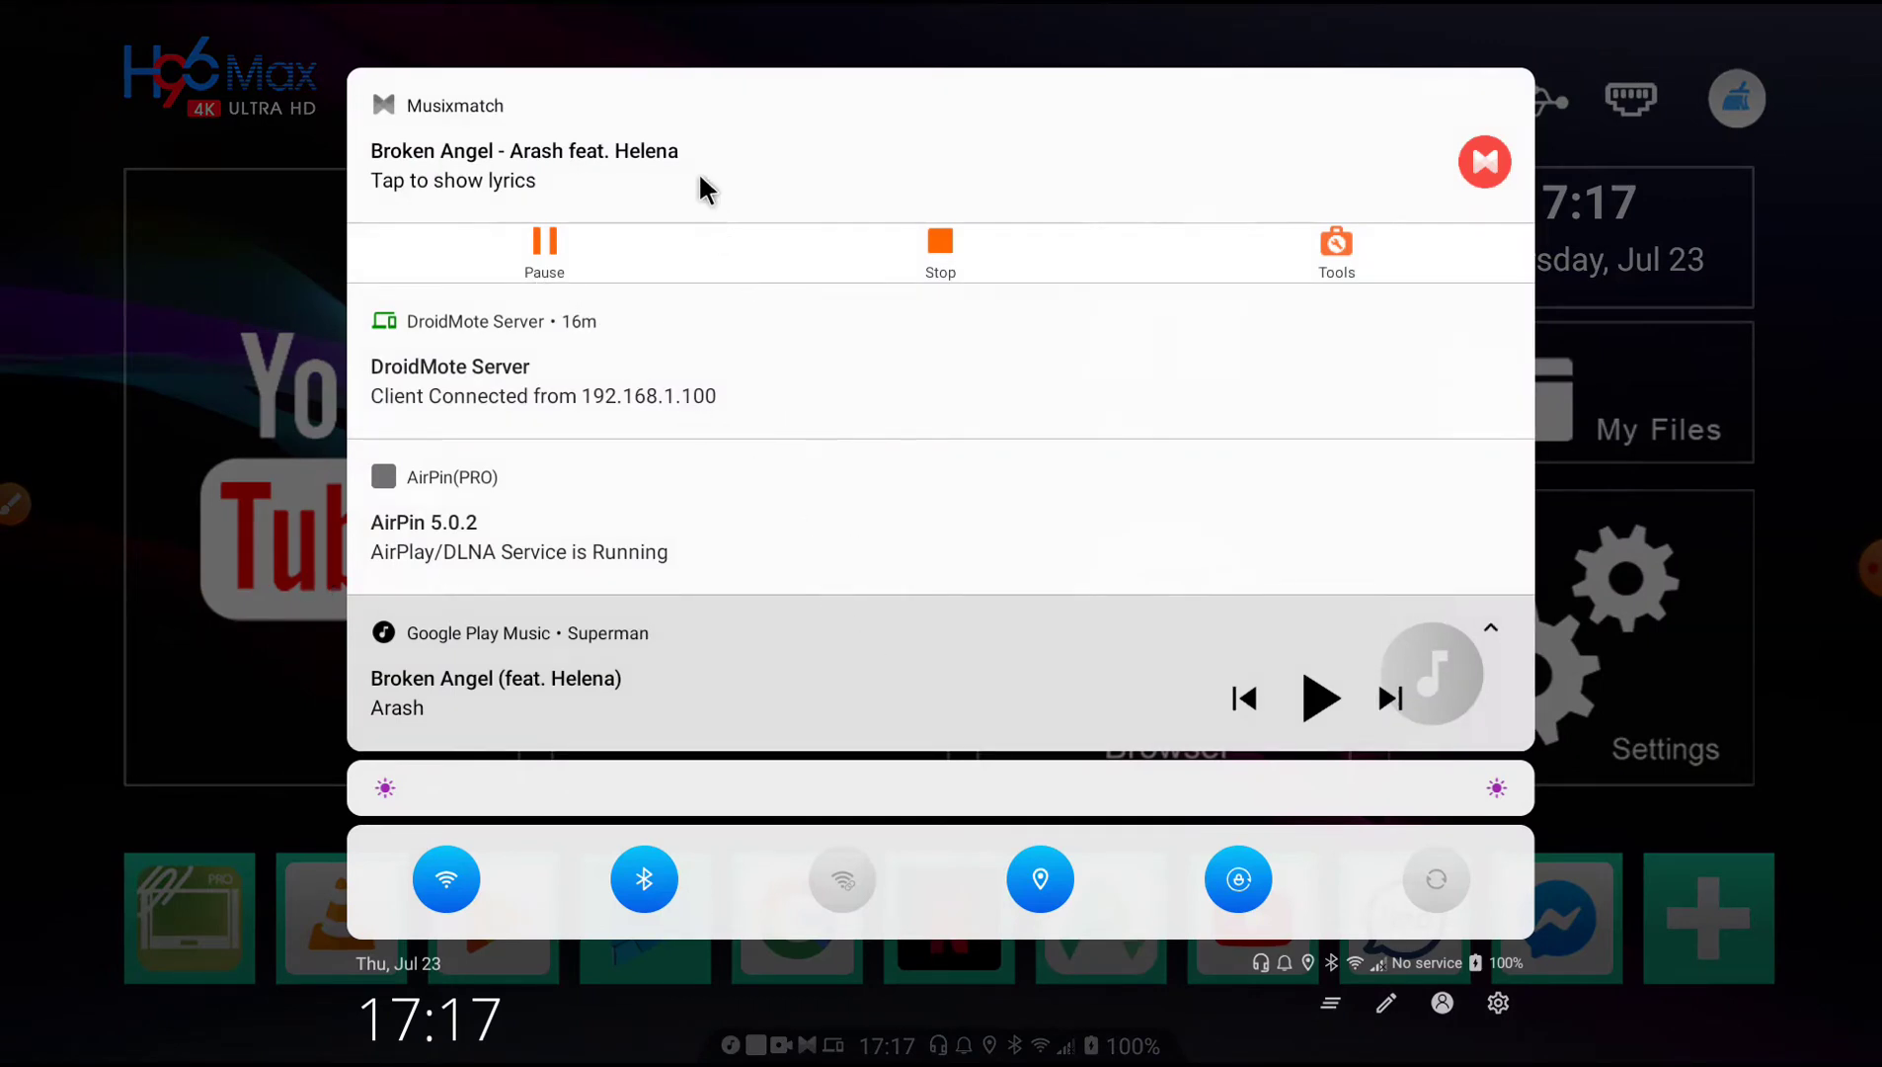
left_click_drag(701, 185, 979, 210)
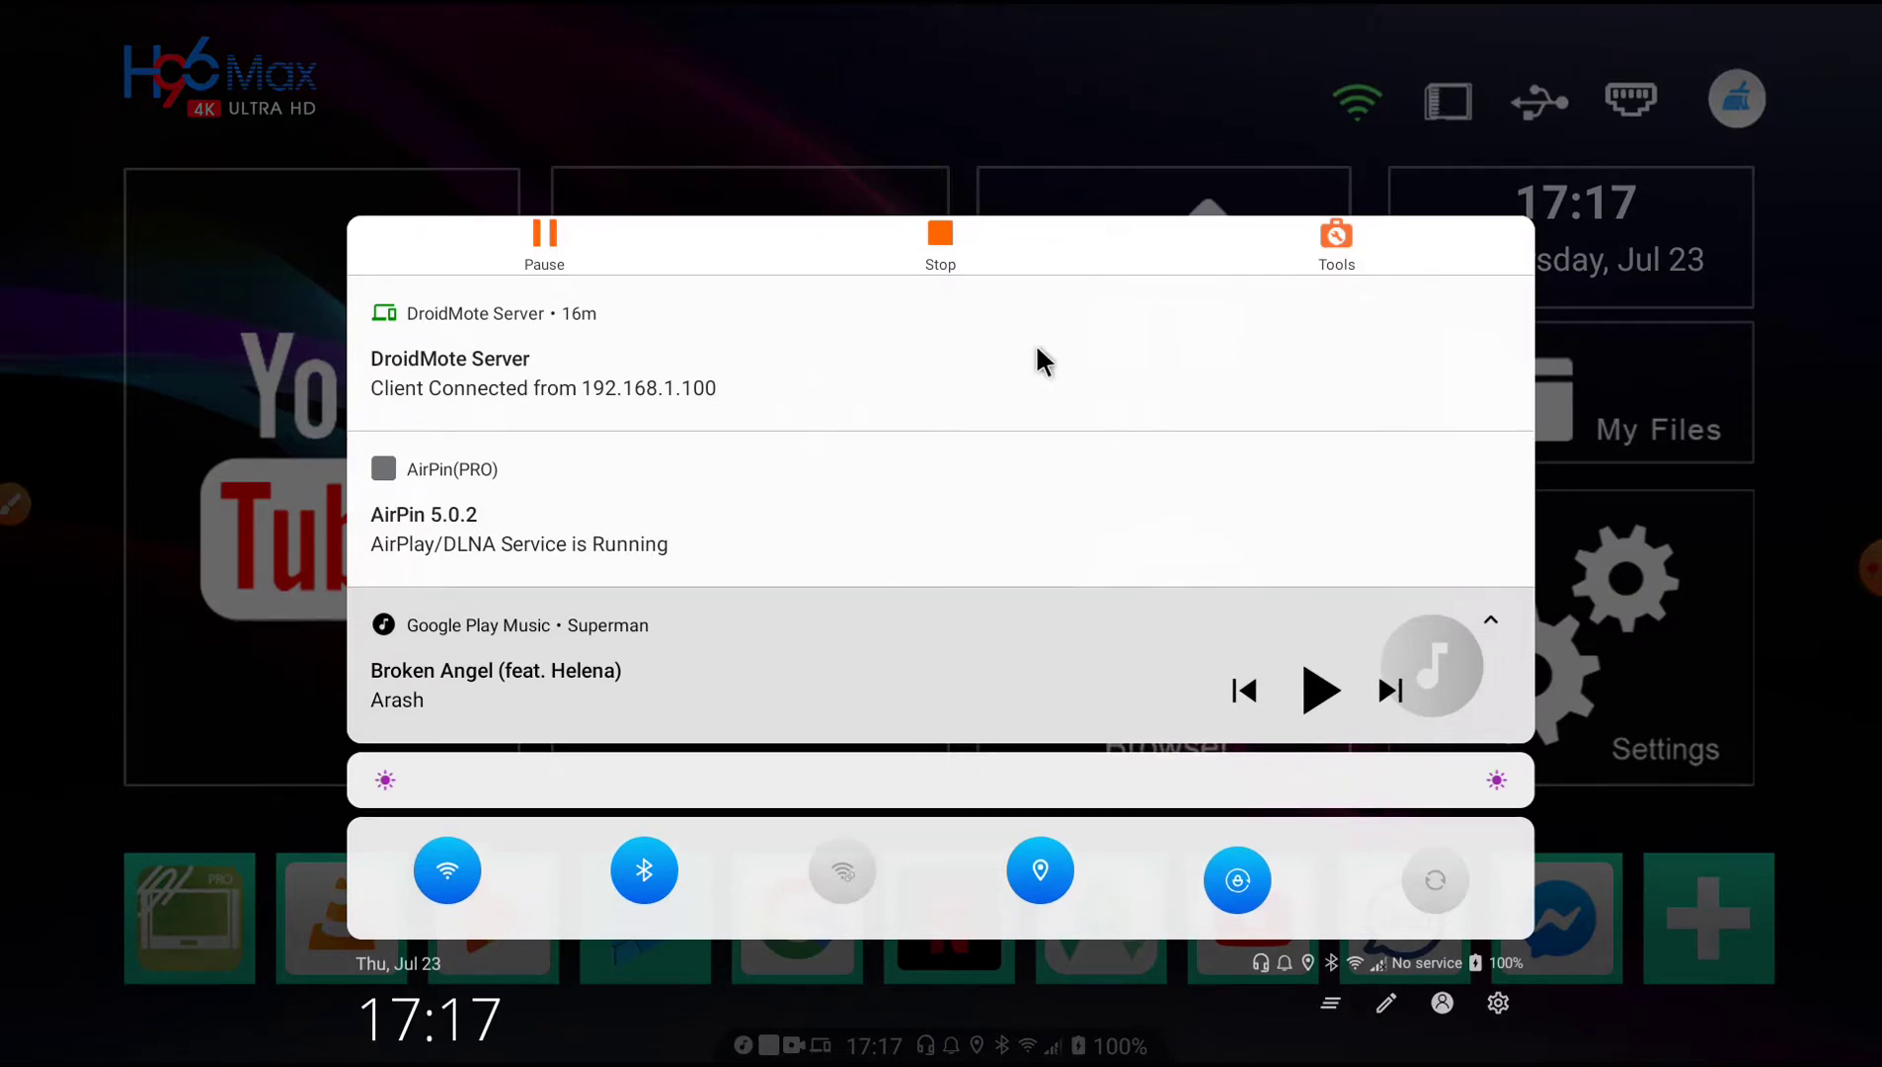
scroll(1042, 345, "down", 3)
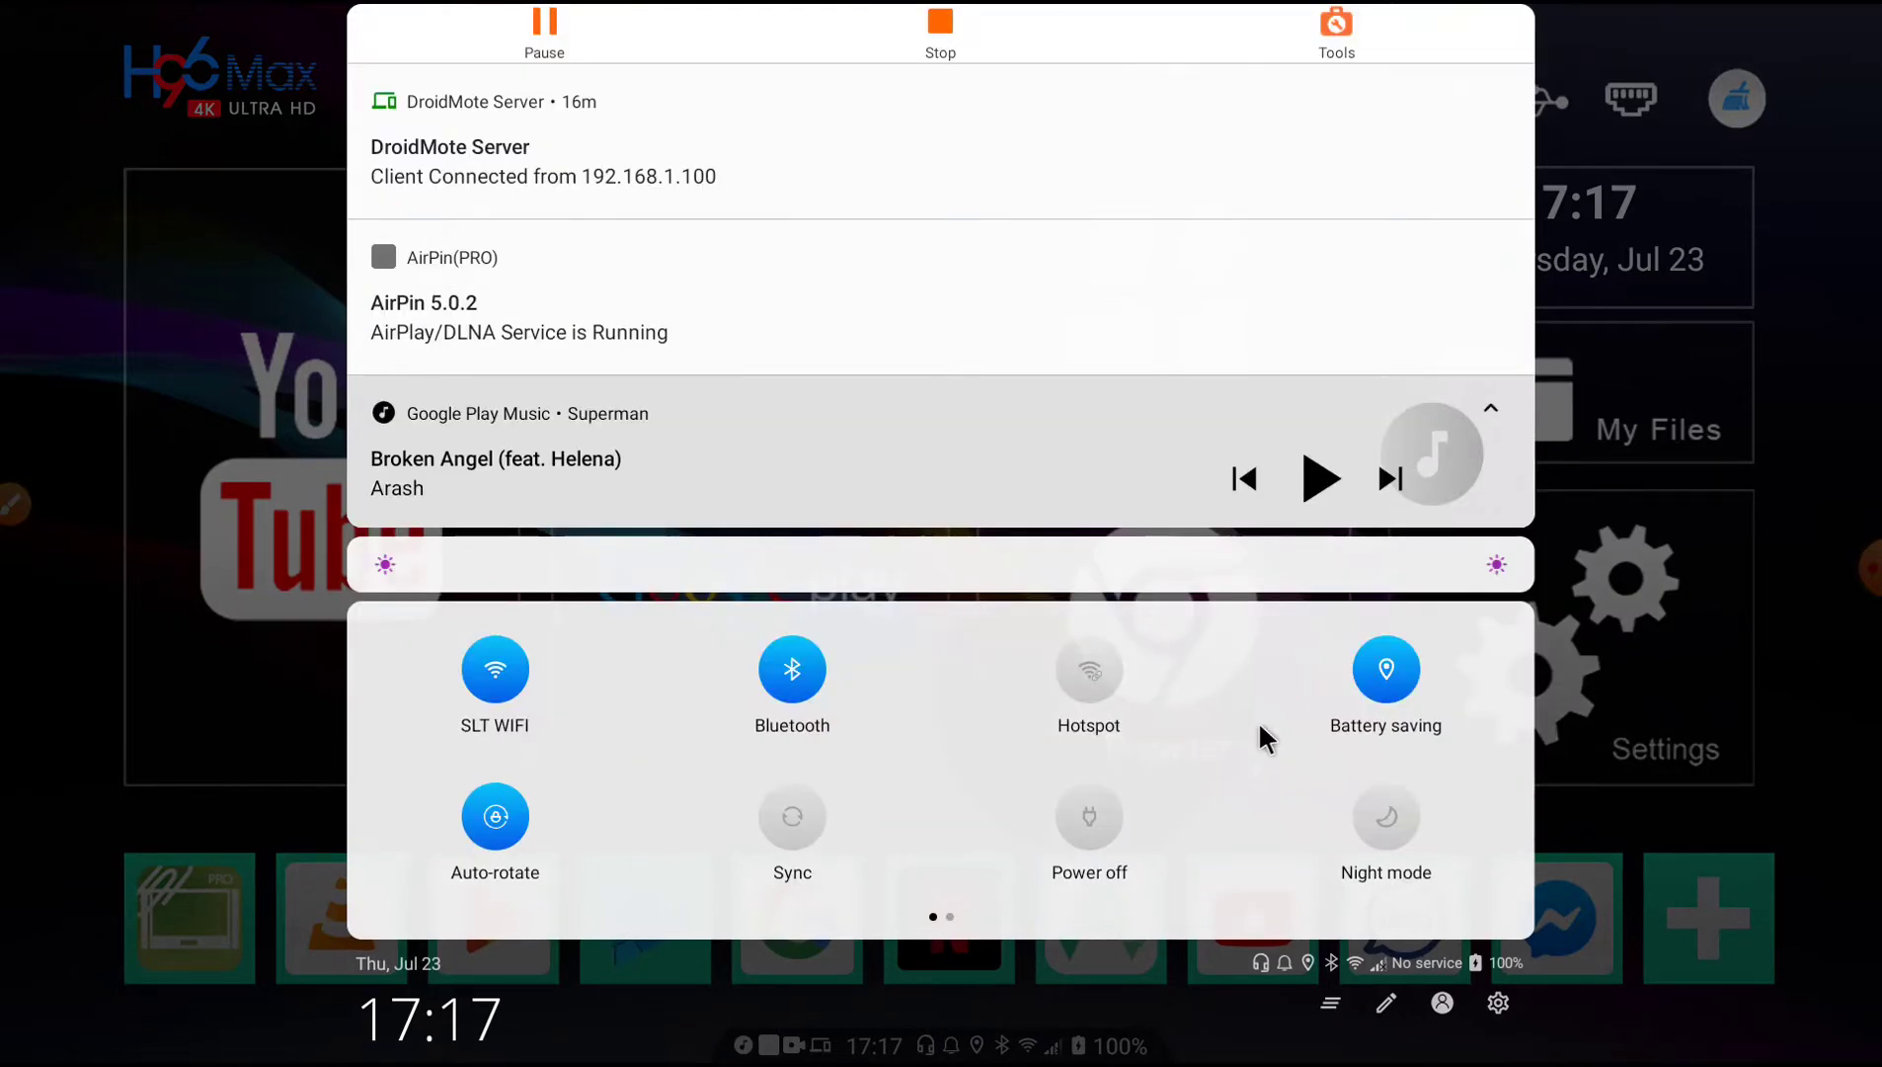
left_click_drag(1260, 736, 781, 697)
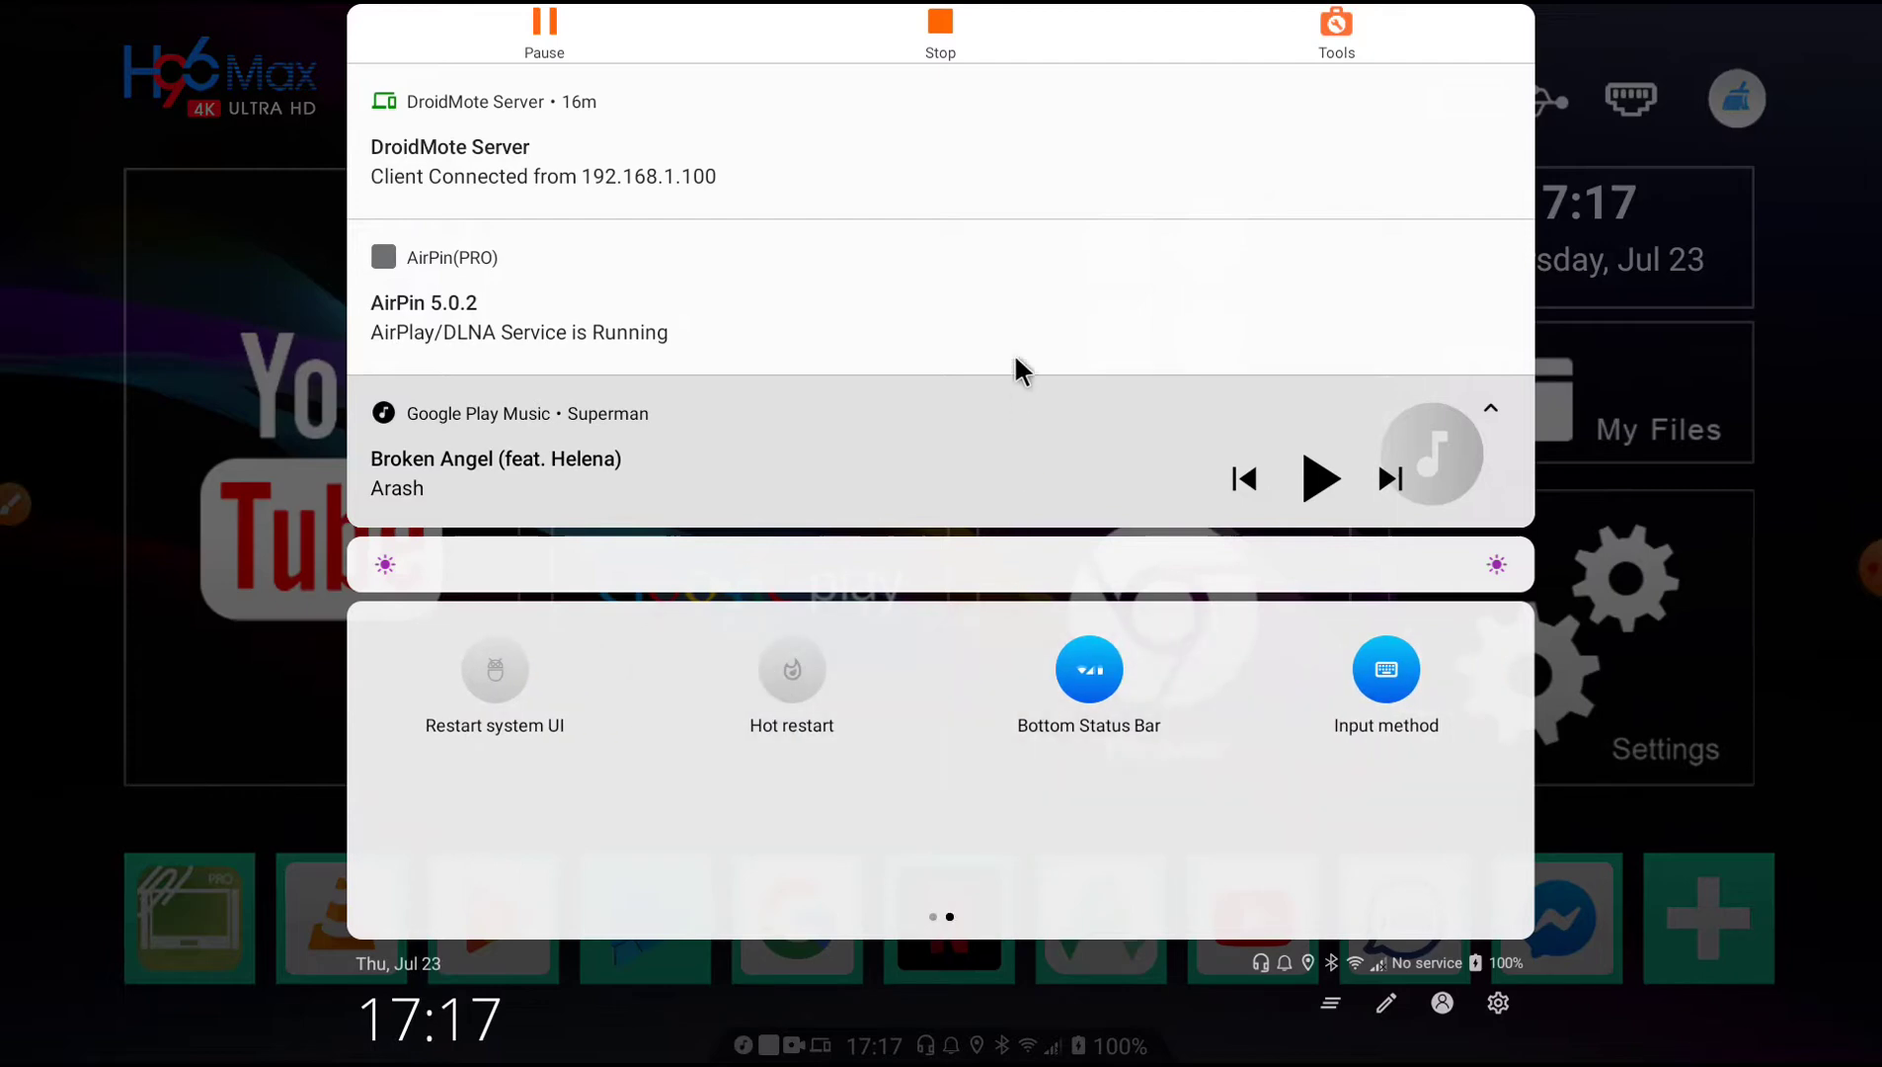
key("Escape")
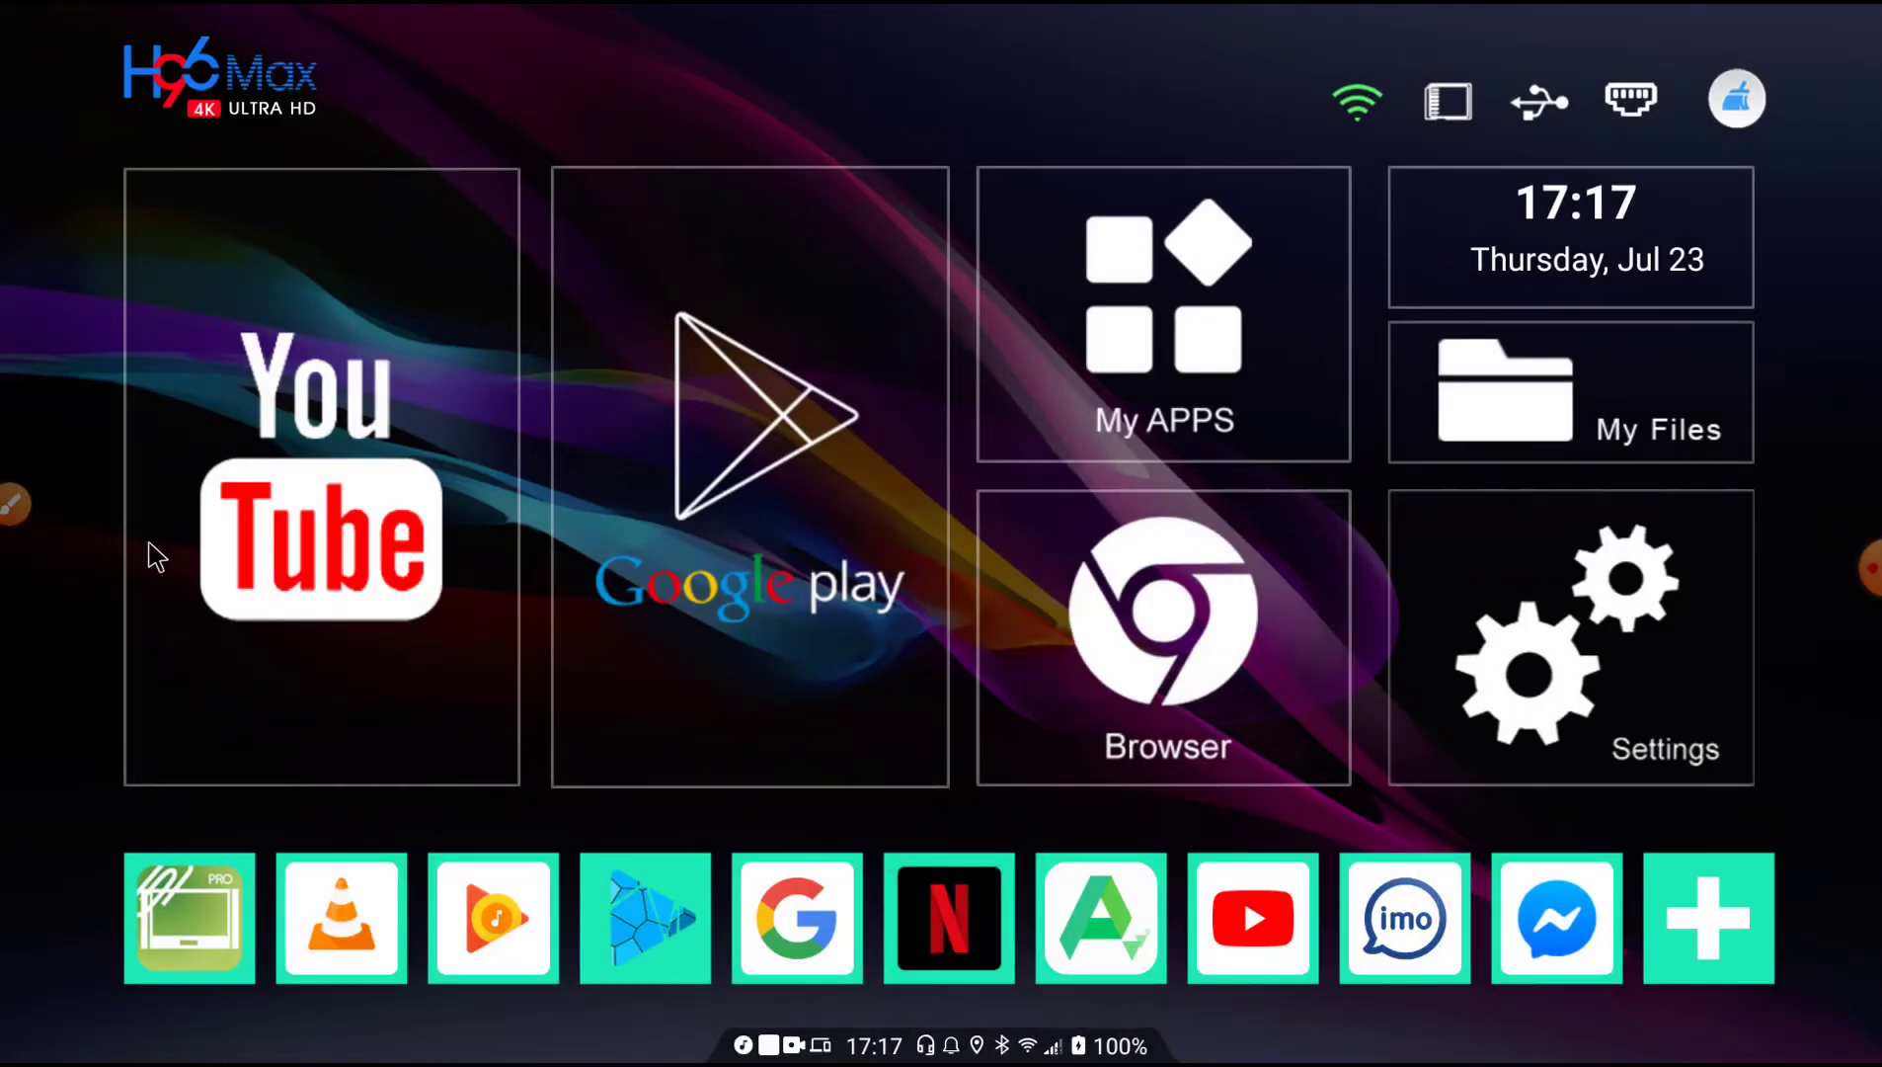
Mark the status bar with a freehand brush outline, and clear the drawing by closing the brush.
left_click(14, 504)
left_click_drag(623, 1061, 1134, 1037)
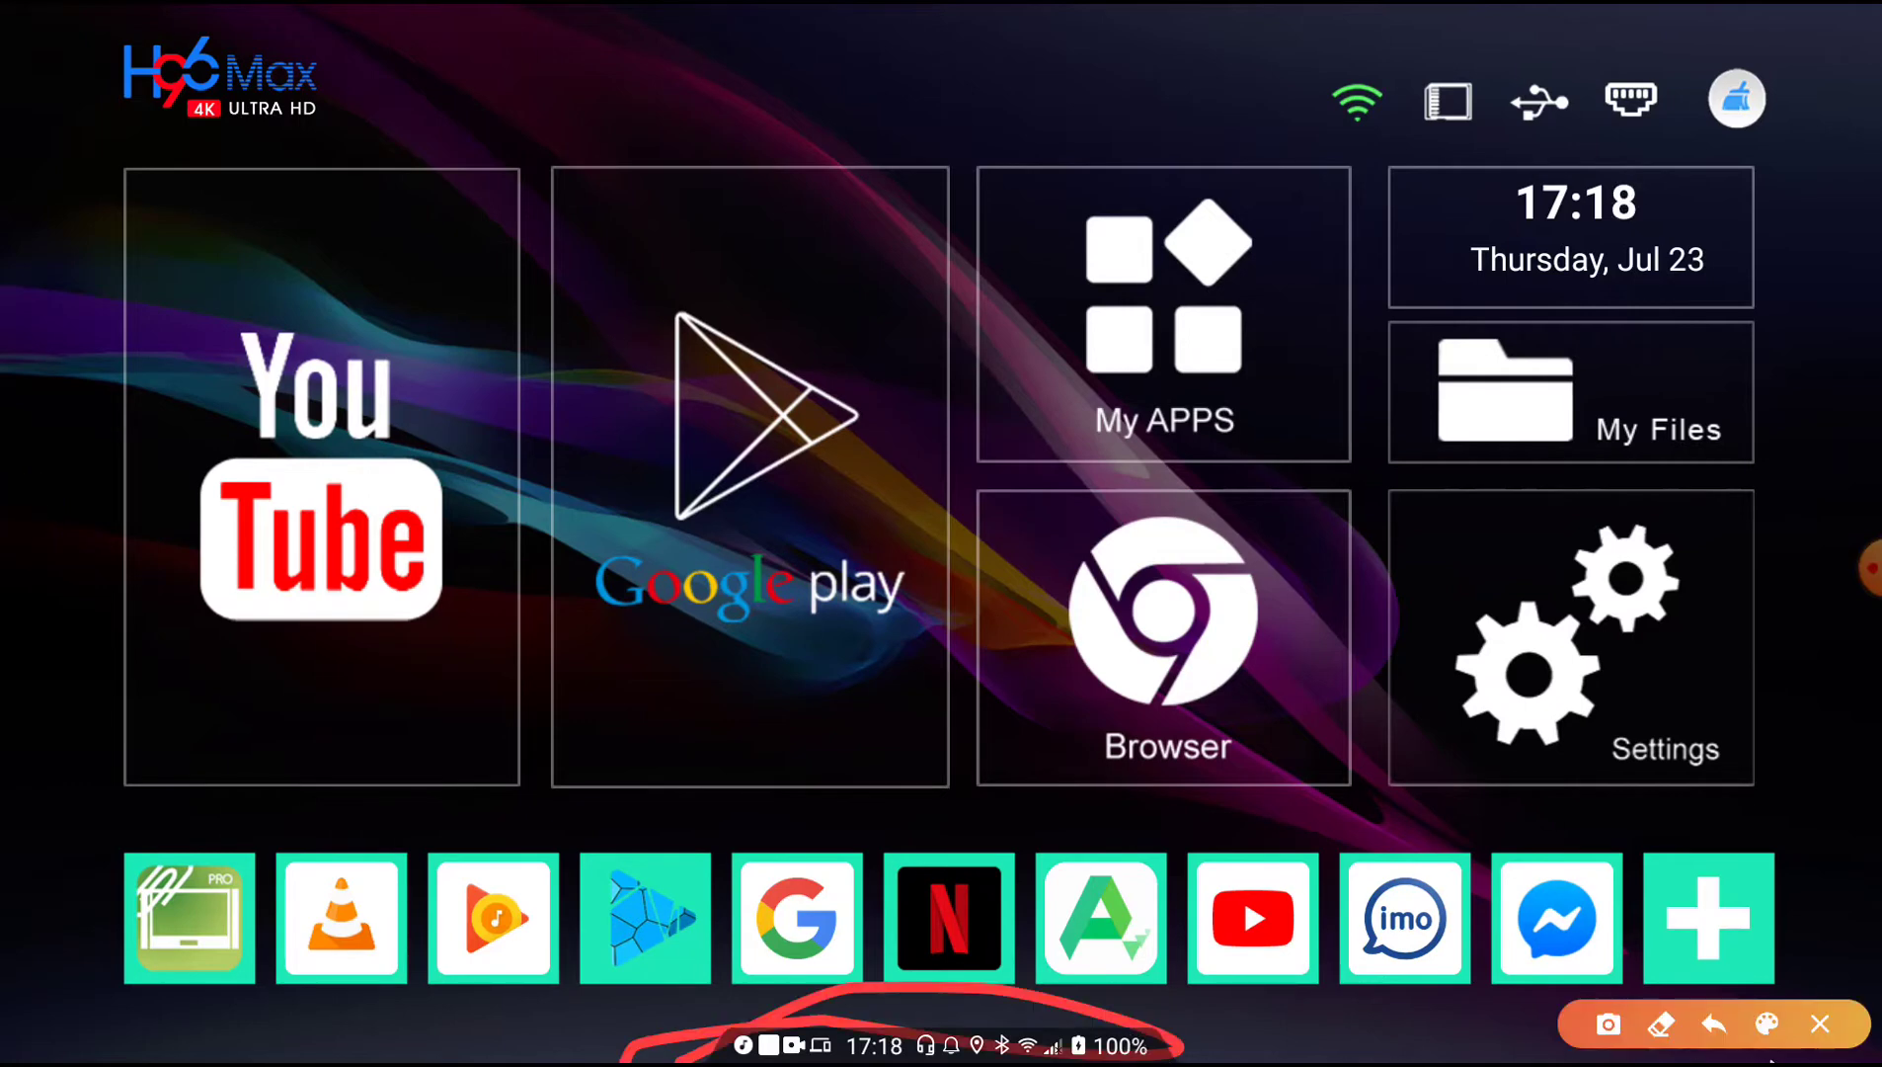
left_click(1819, 1025)
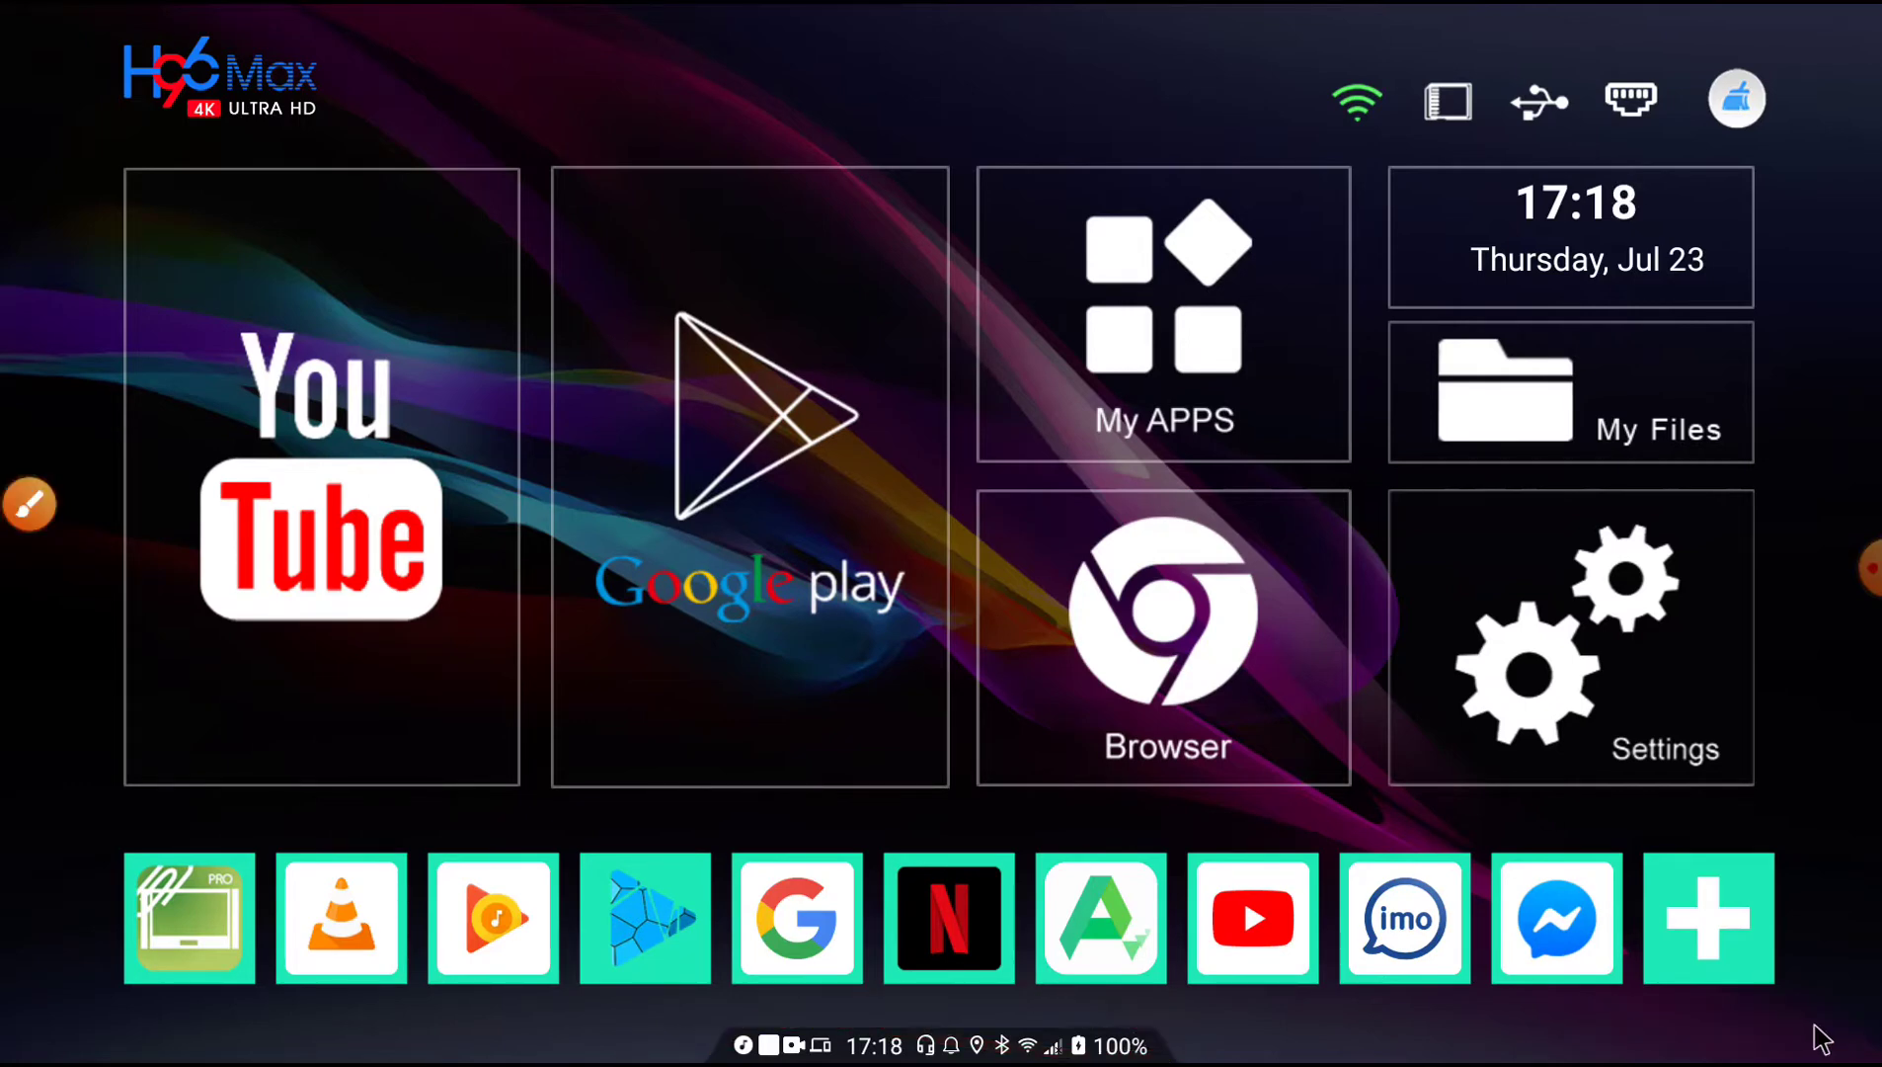
Start playback of Broken Angel from the Google Play Music notification and close the notification panel.
left_click_drag(1136, 1047, 1252, 766)
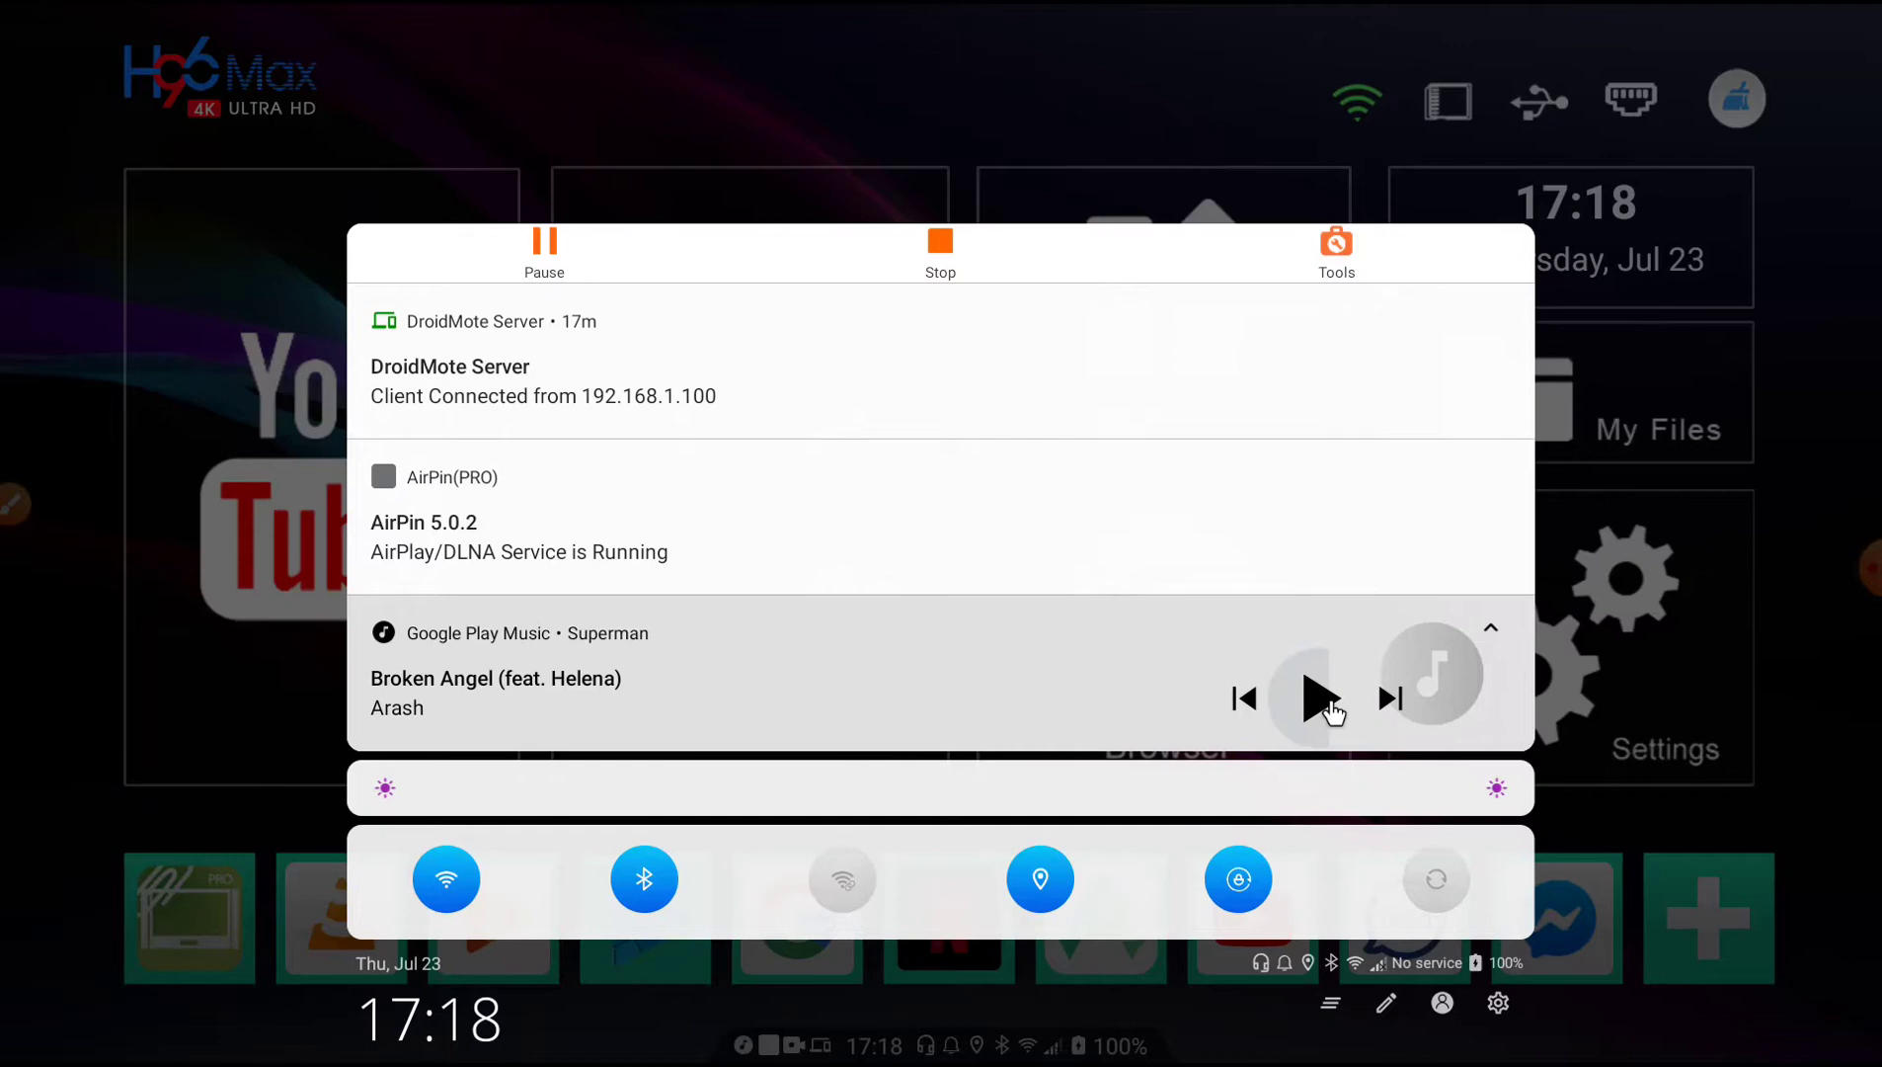
left_click(1321, 699)
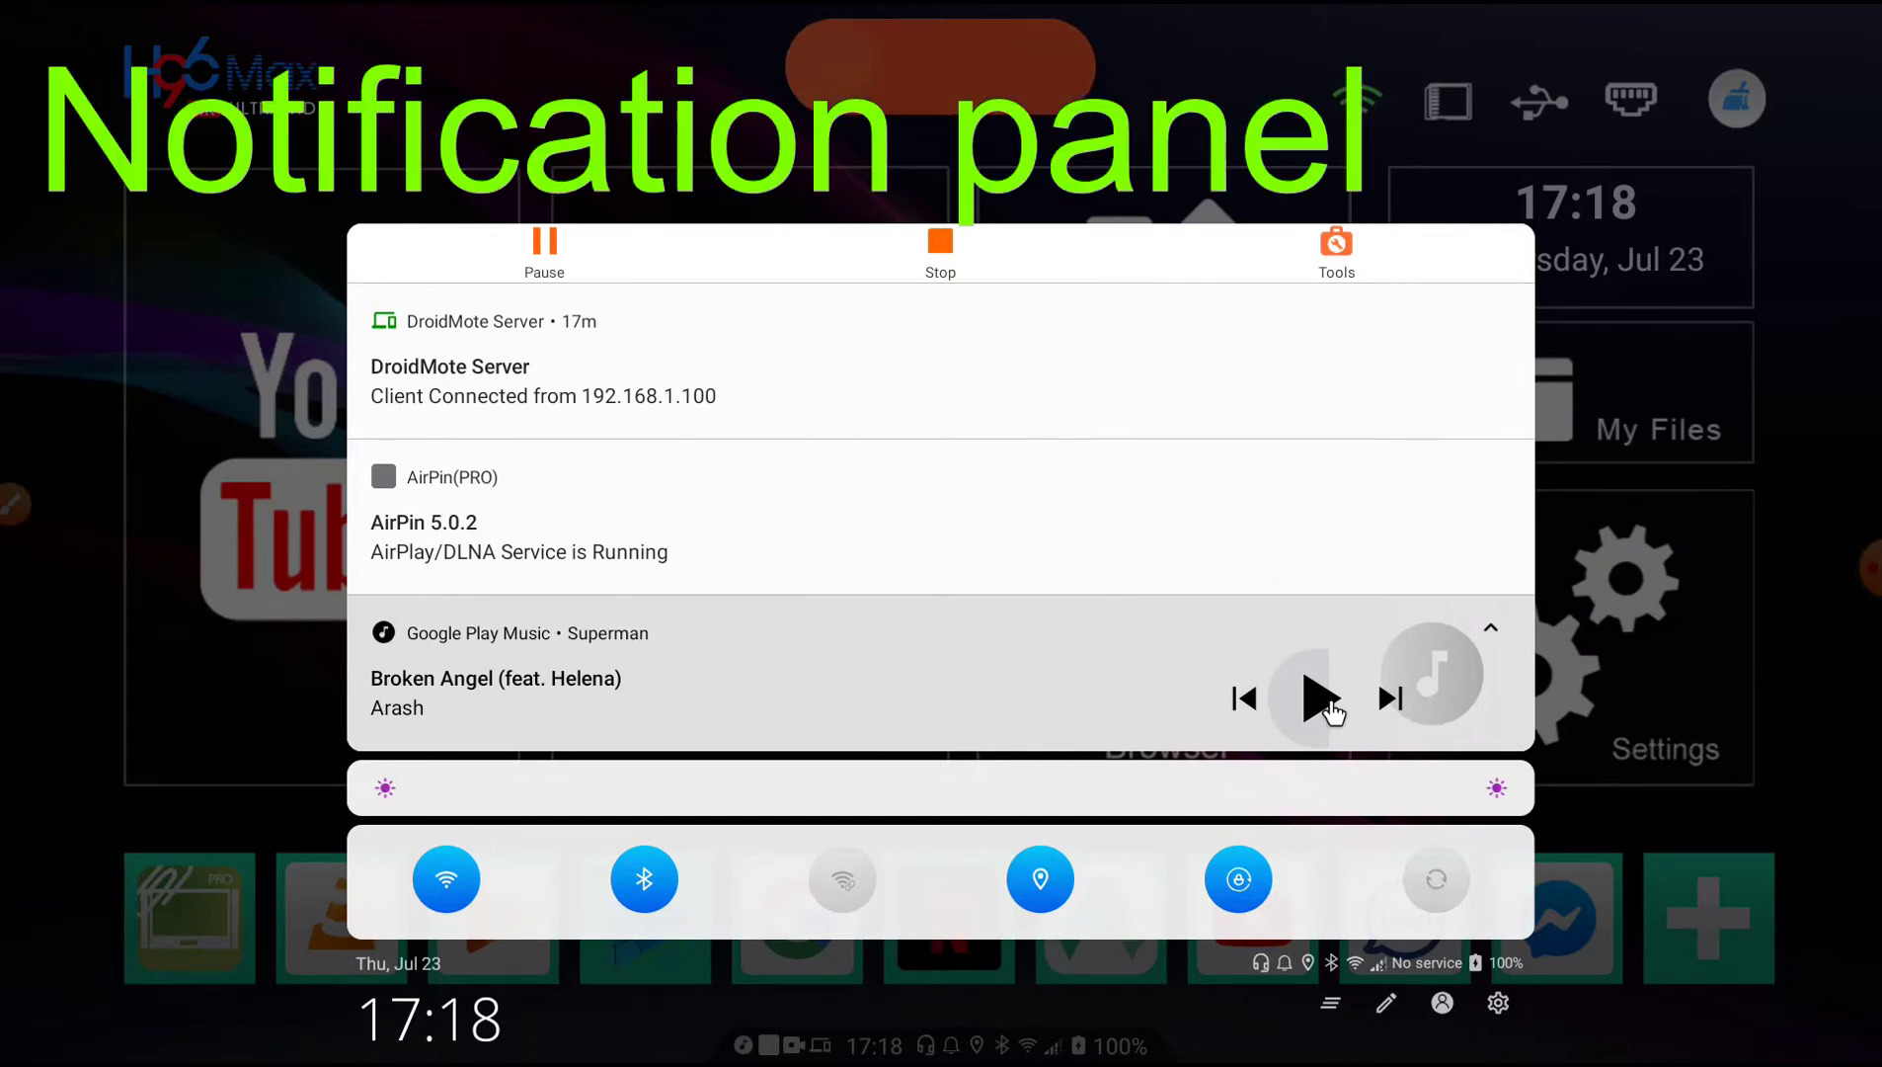
key("Escape")
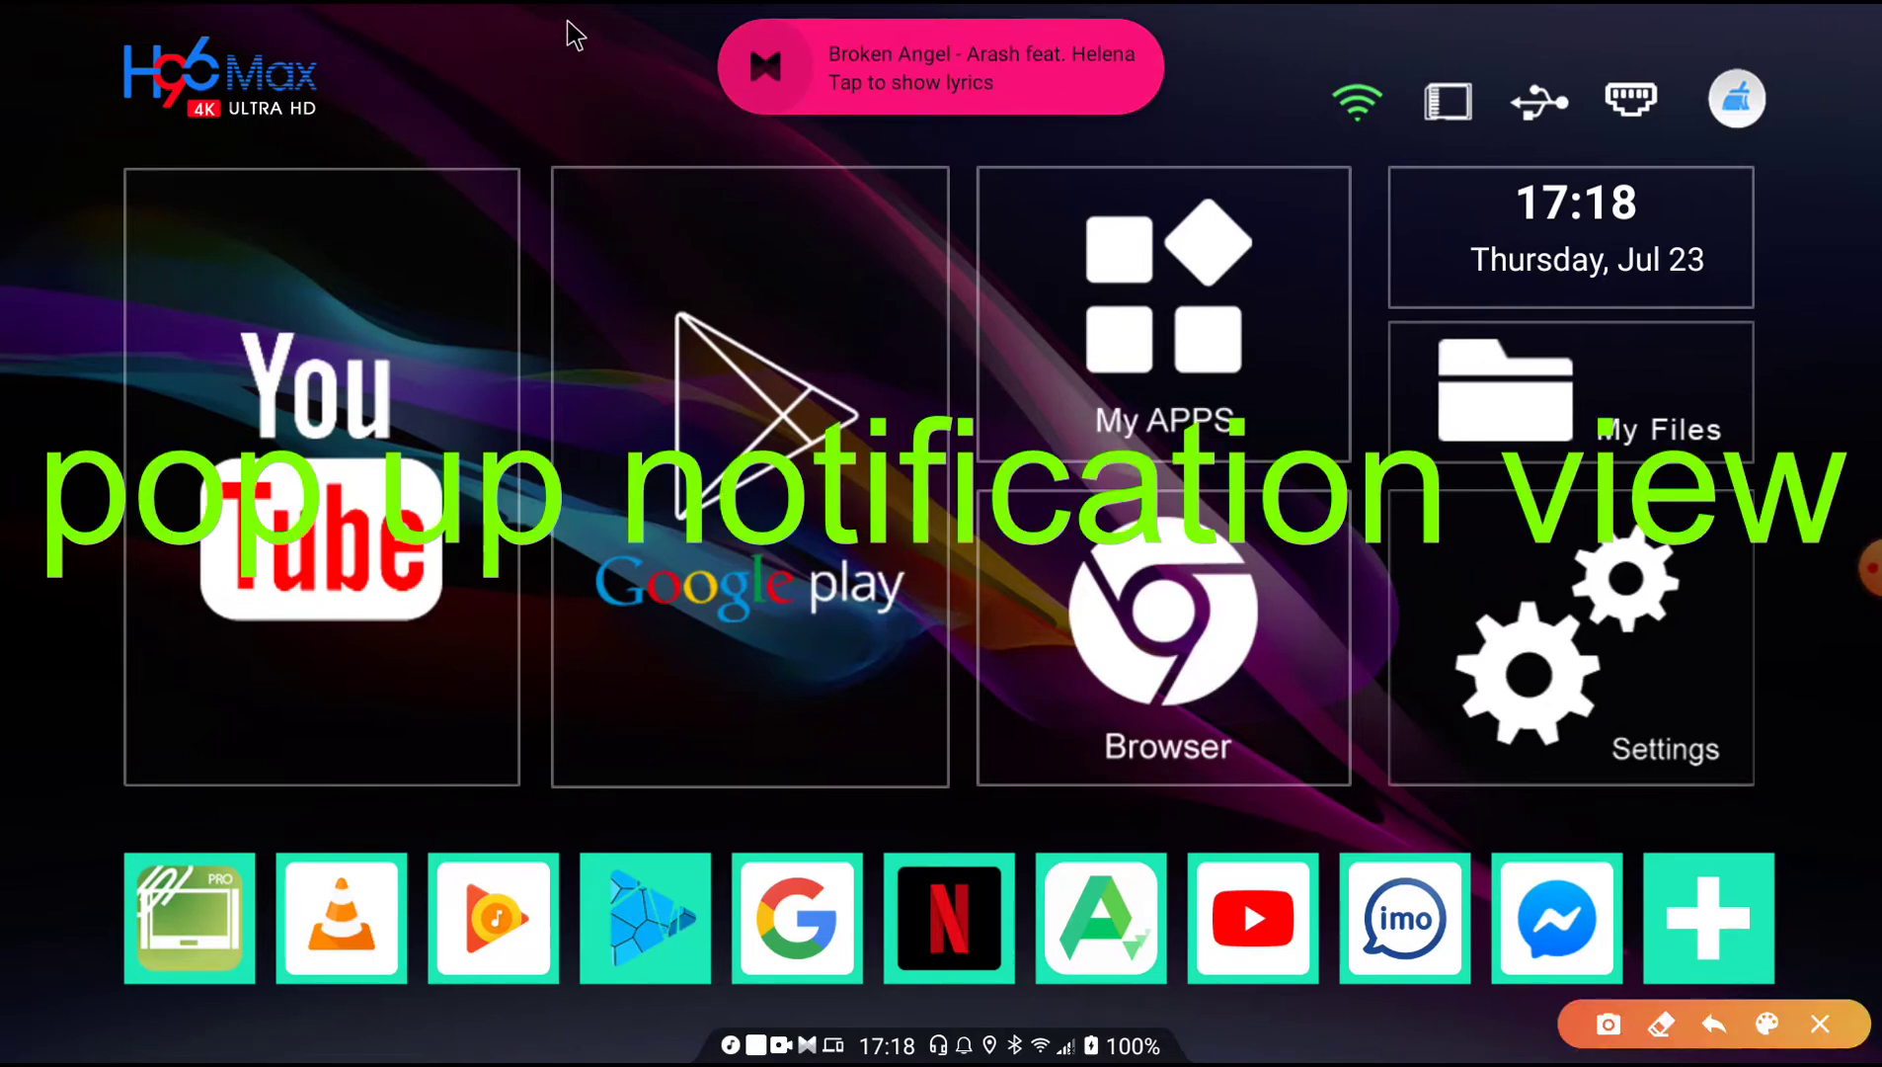
Outline the pop-up notification area with a freehand brush stroke, and close the brush.
left_click_drag(571, 36, 1240, 29)
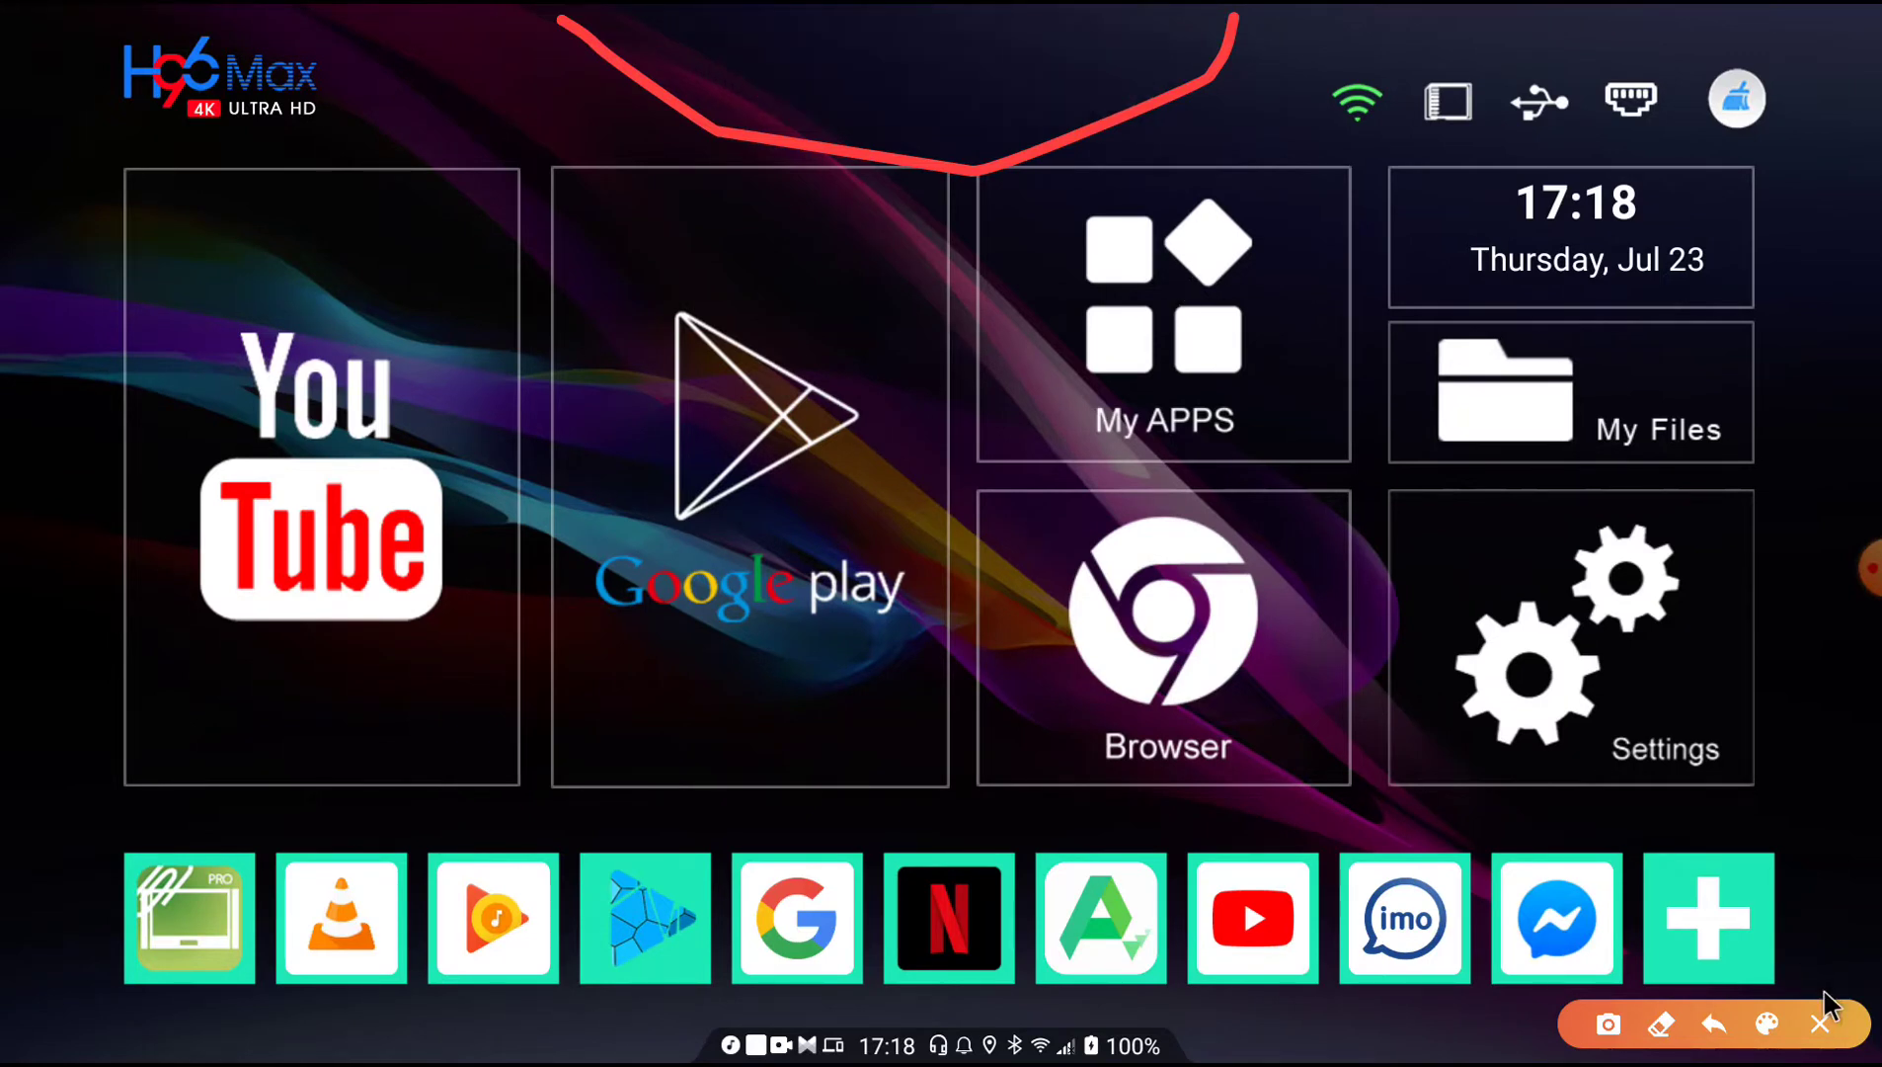
left_click(1820, 1024)
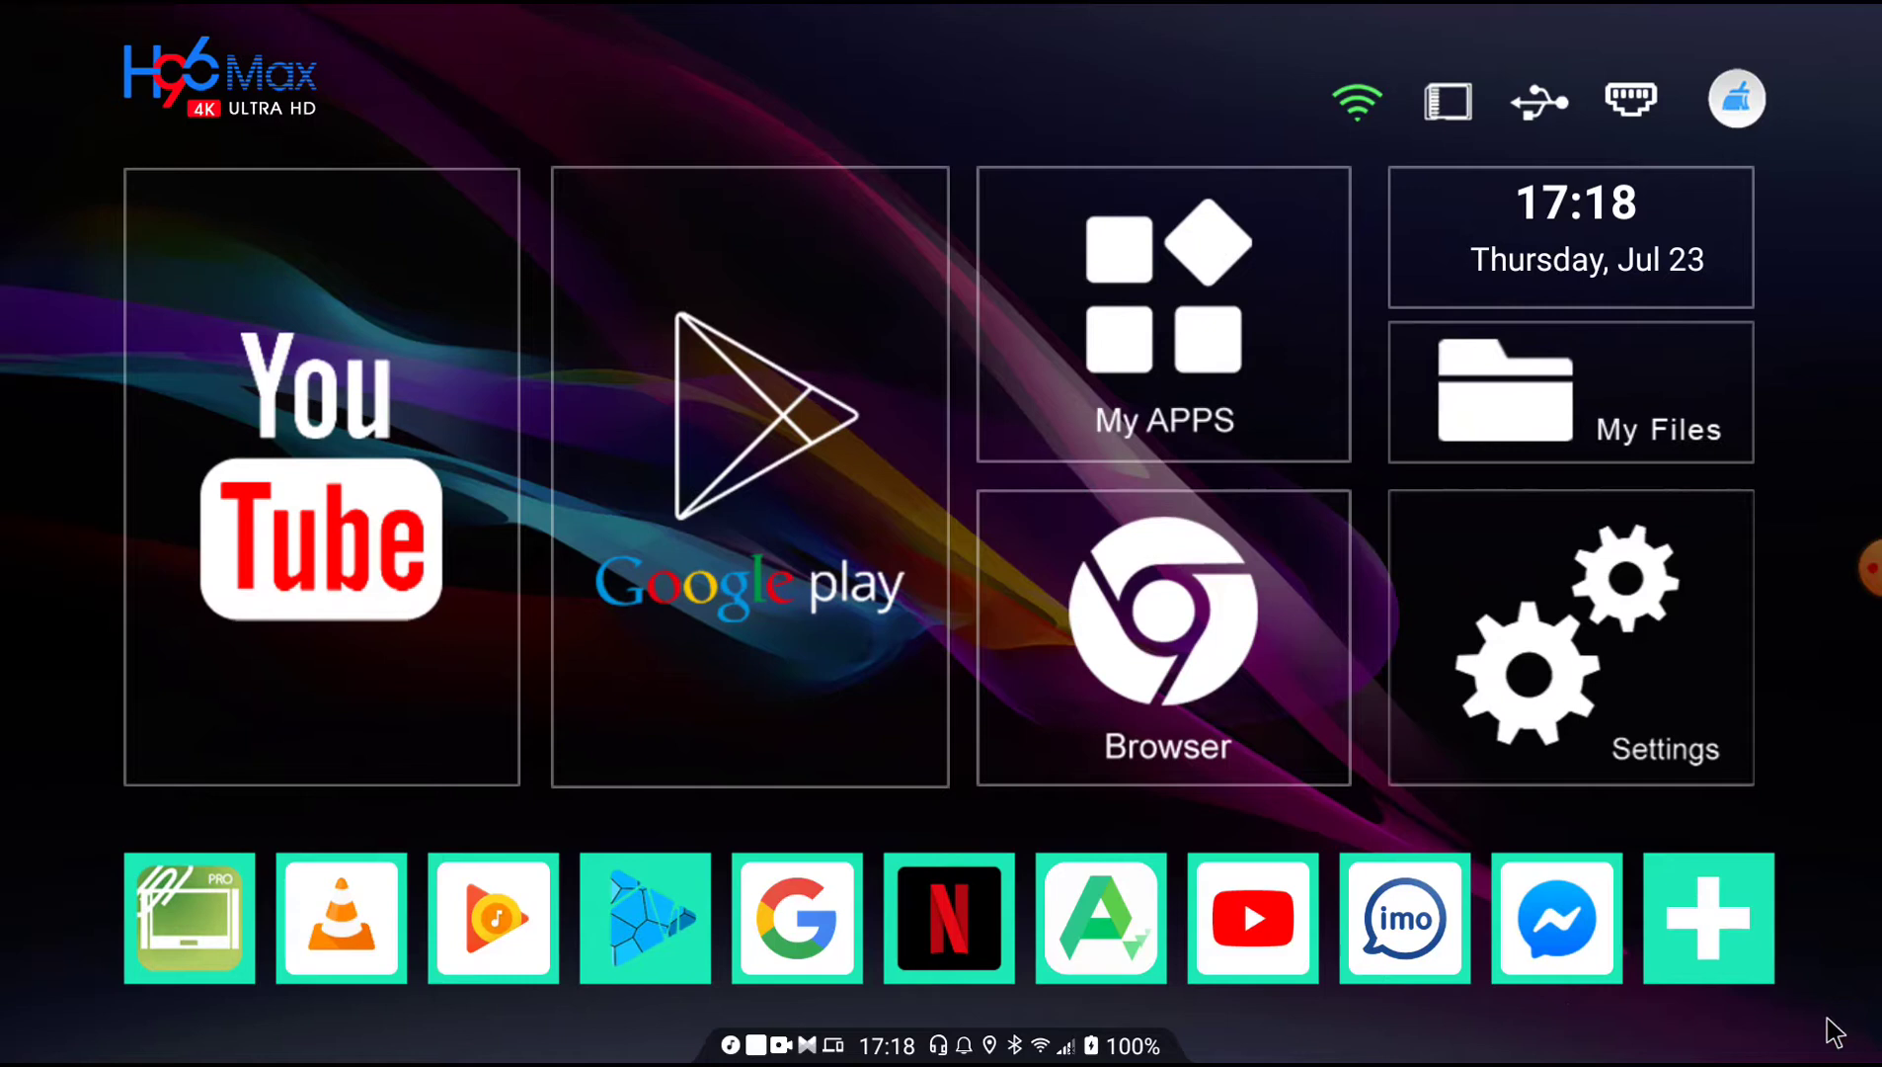
Open the My APPS list and return to the home screen using the navigation bar.
mouse_move(1783, 1032)
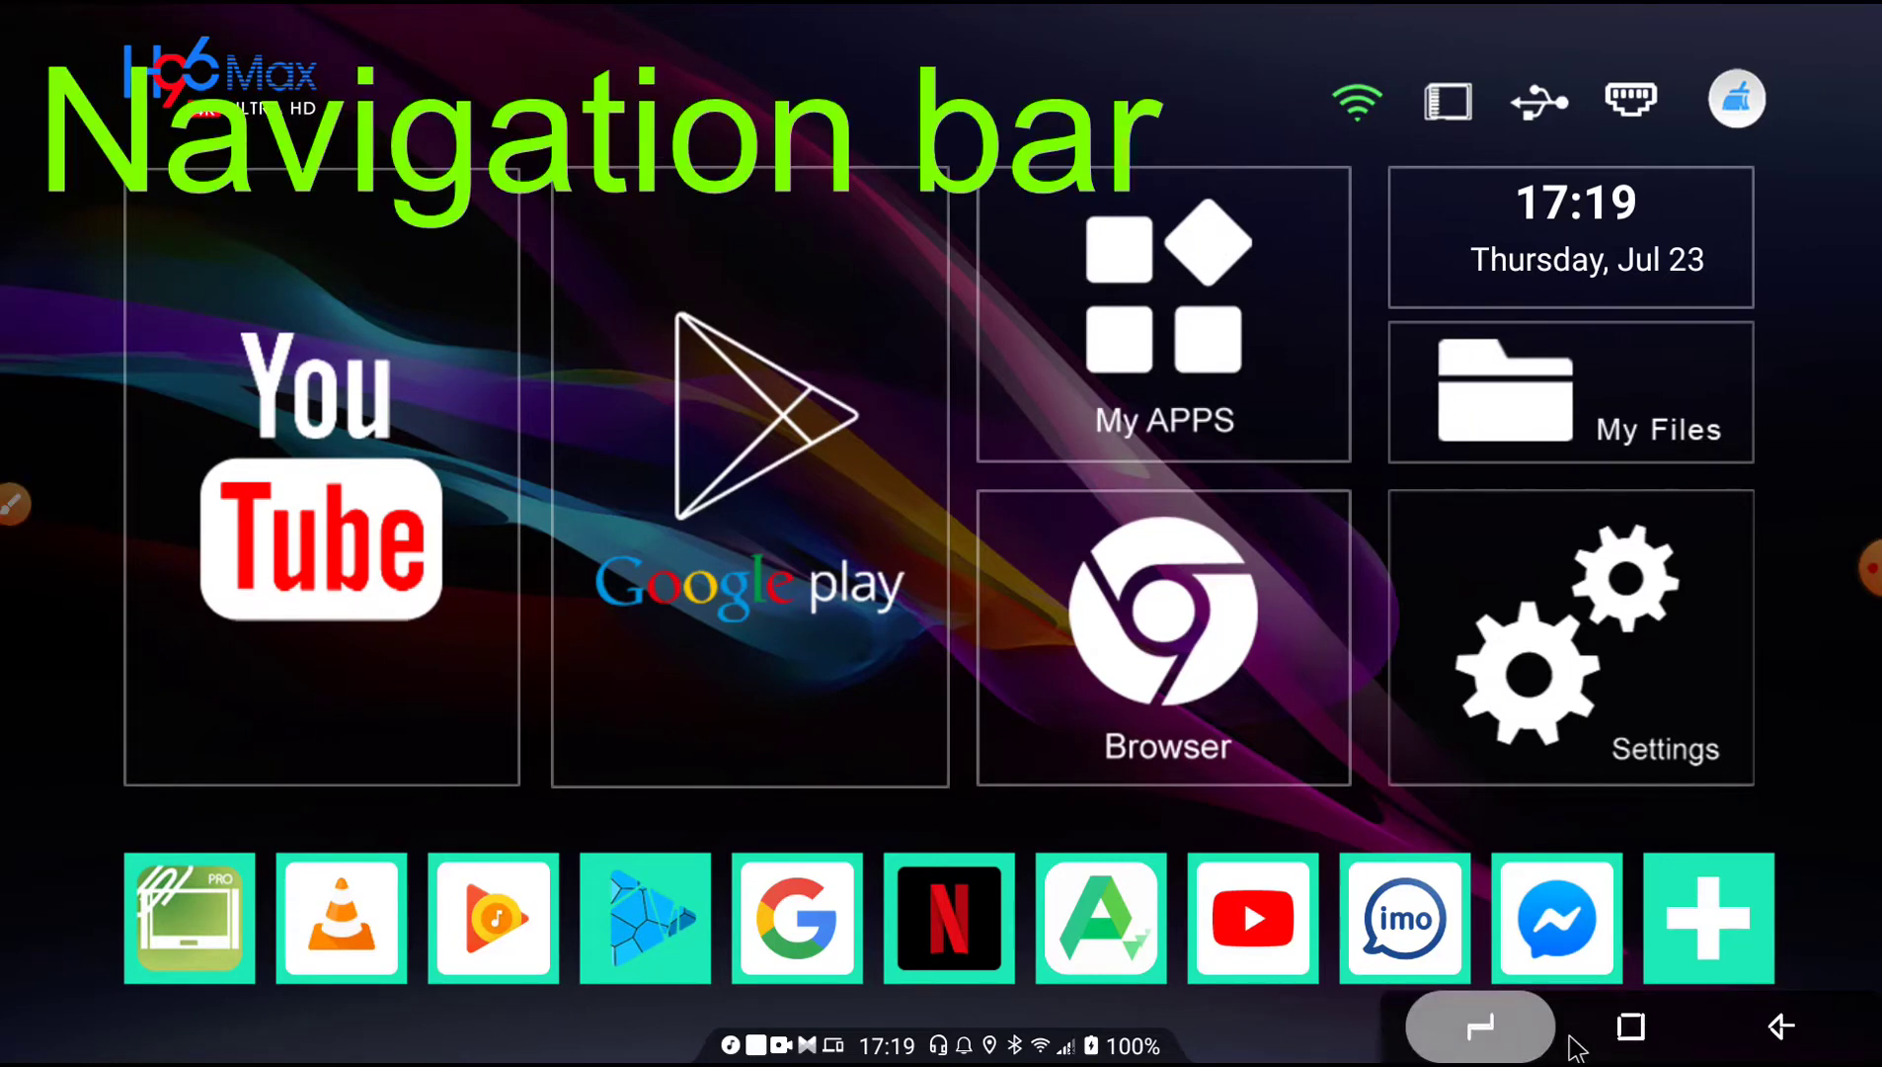
left_click(1240, 422)
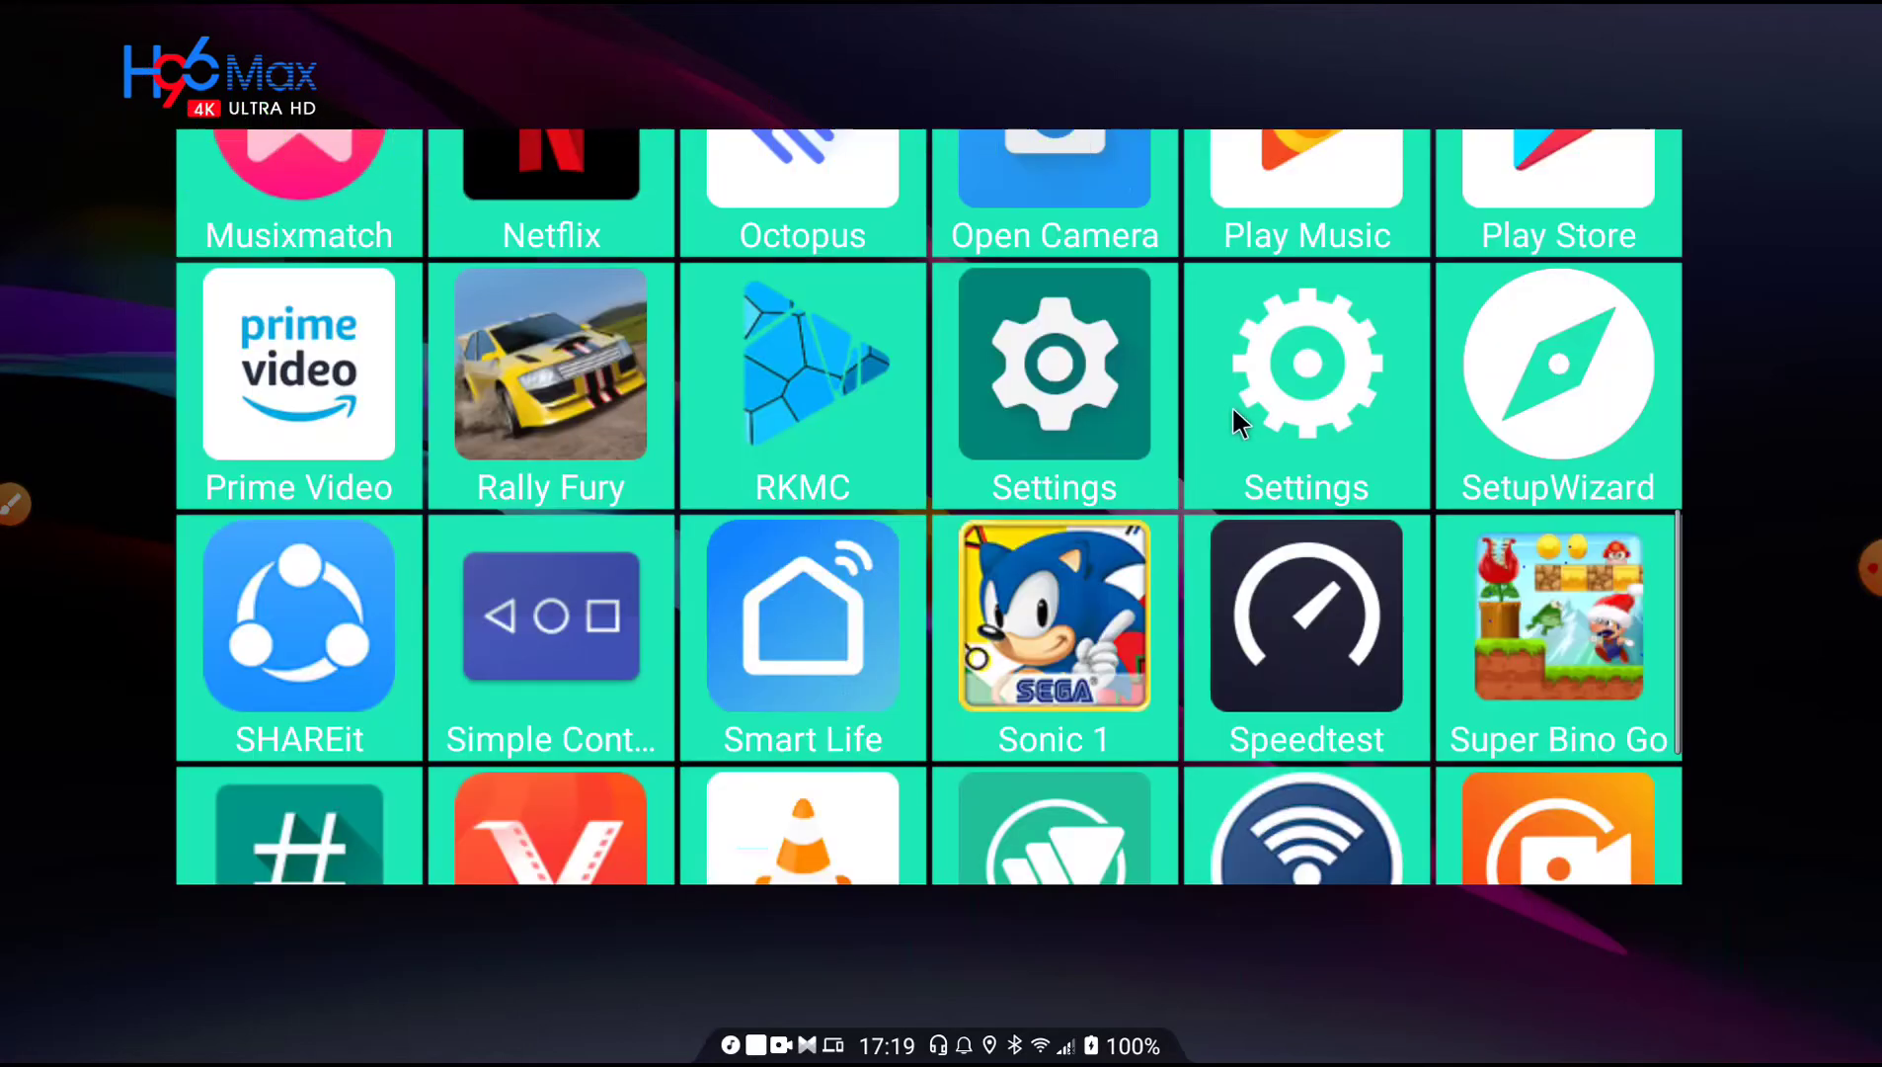
left_click(1793, 1029)
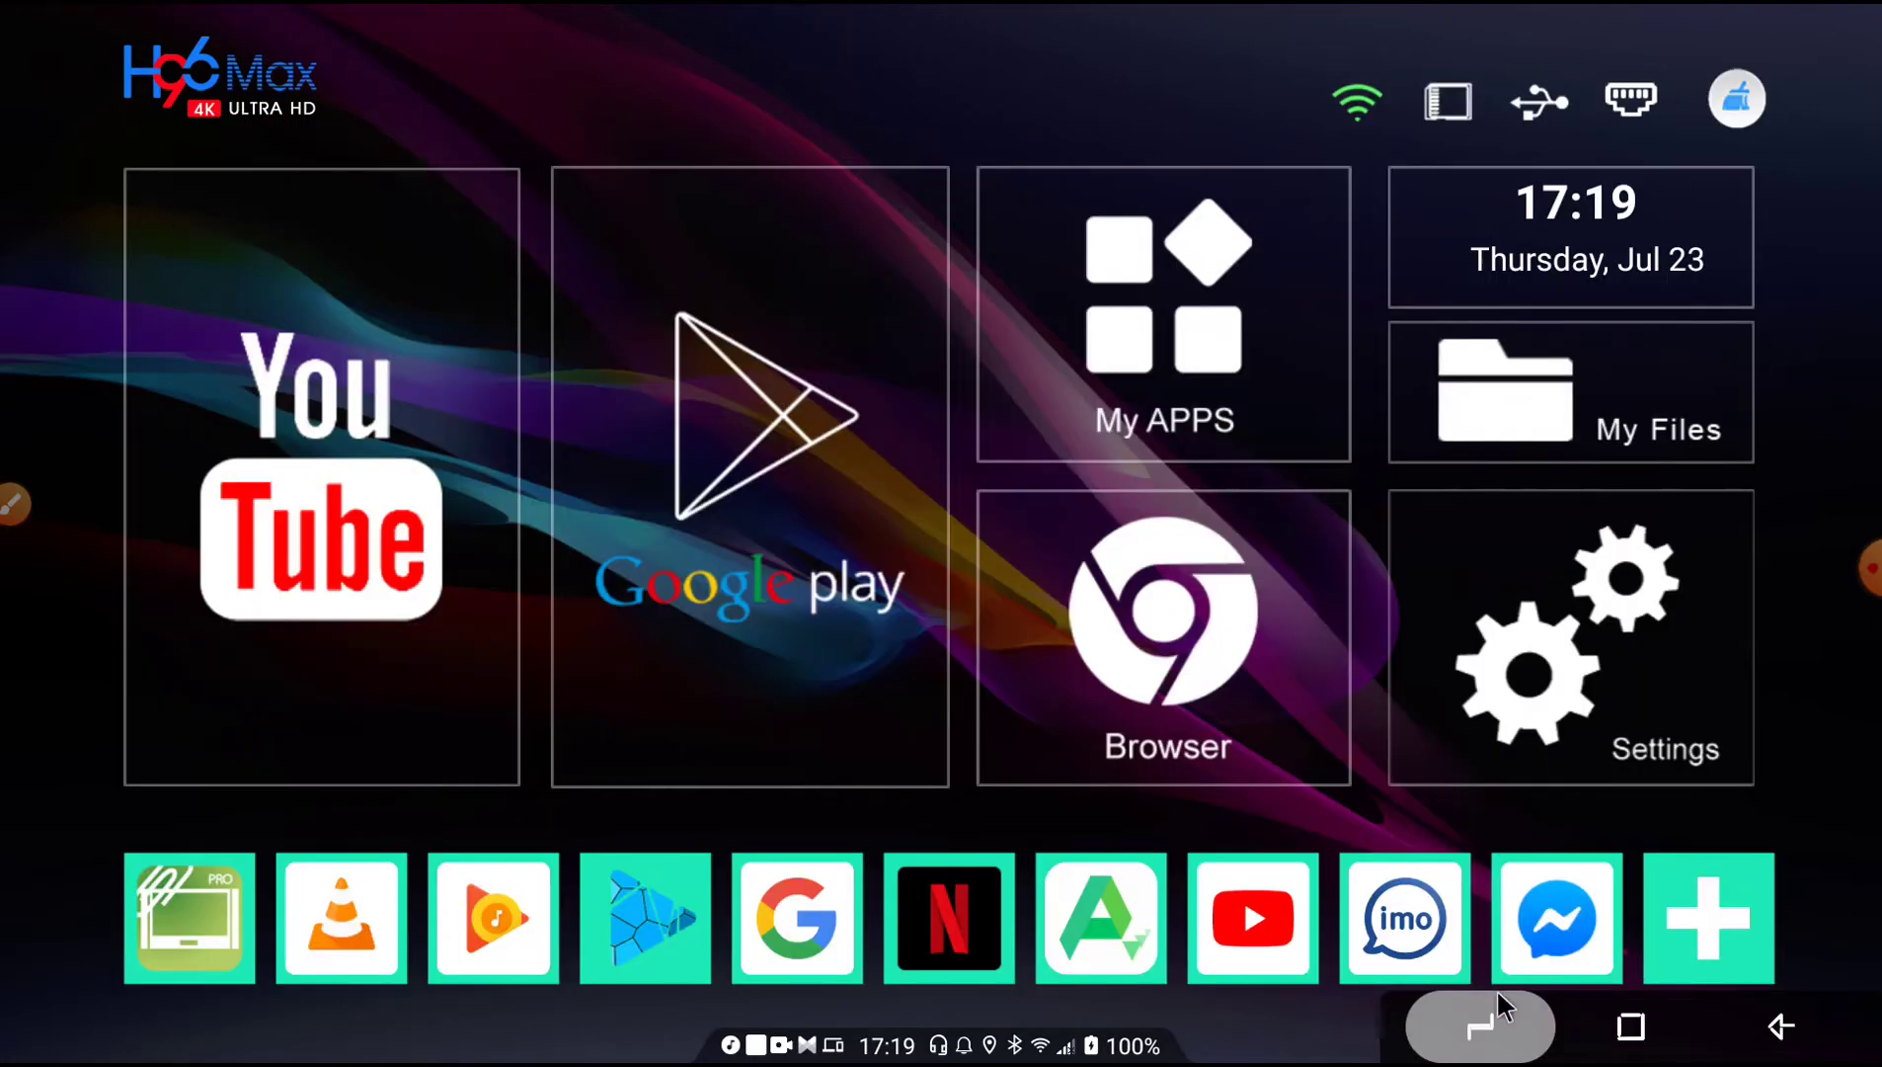
View the recent apps overview from the navigation bar and go back to the home screen.
left_click(1503, 1027)
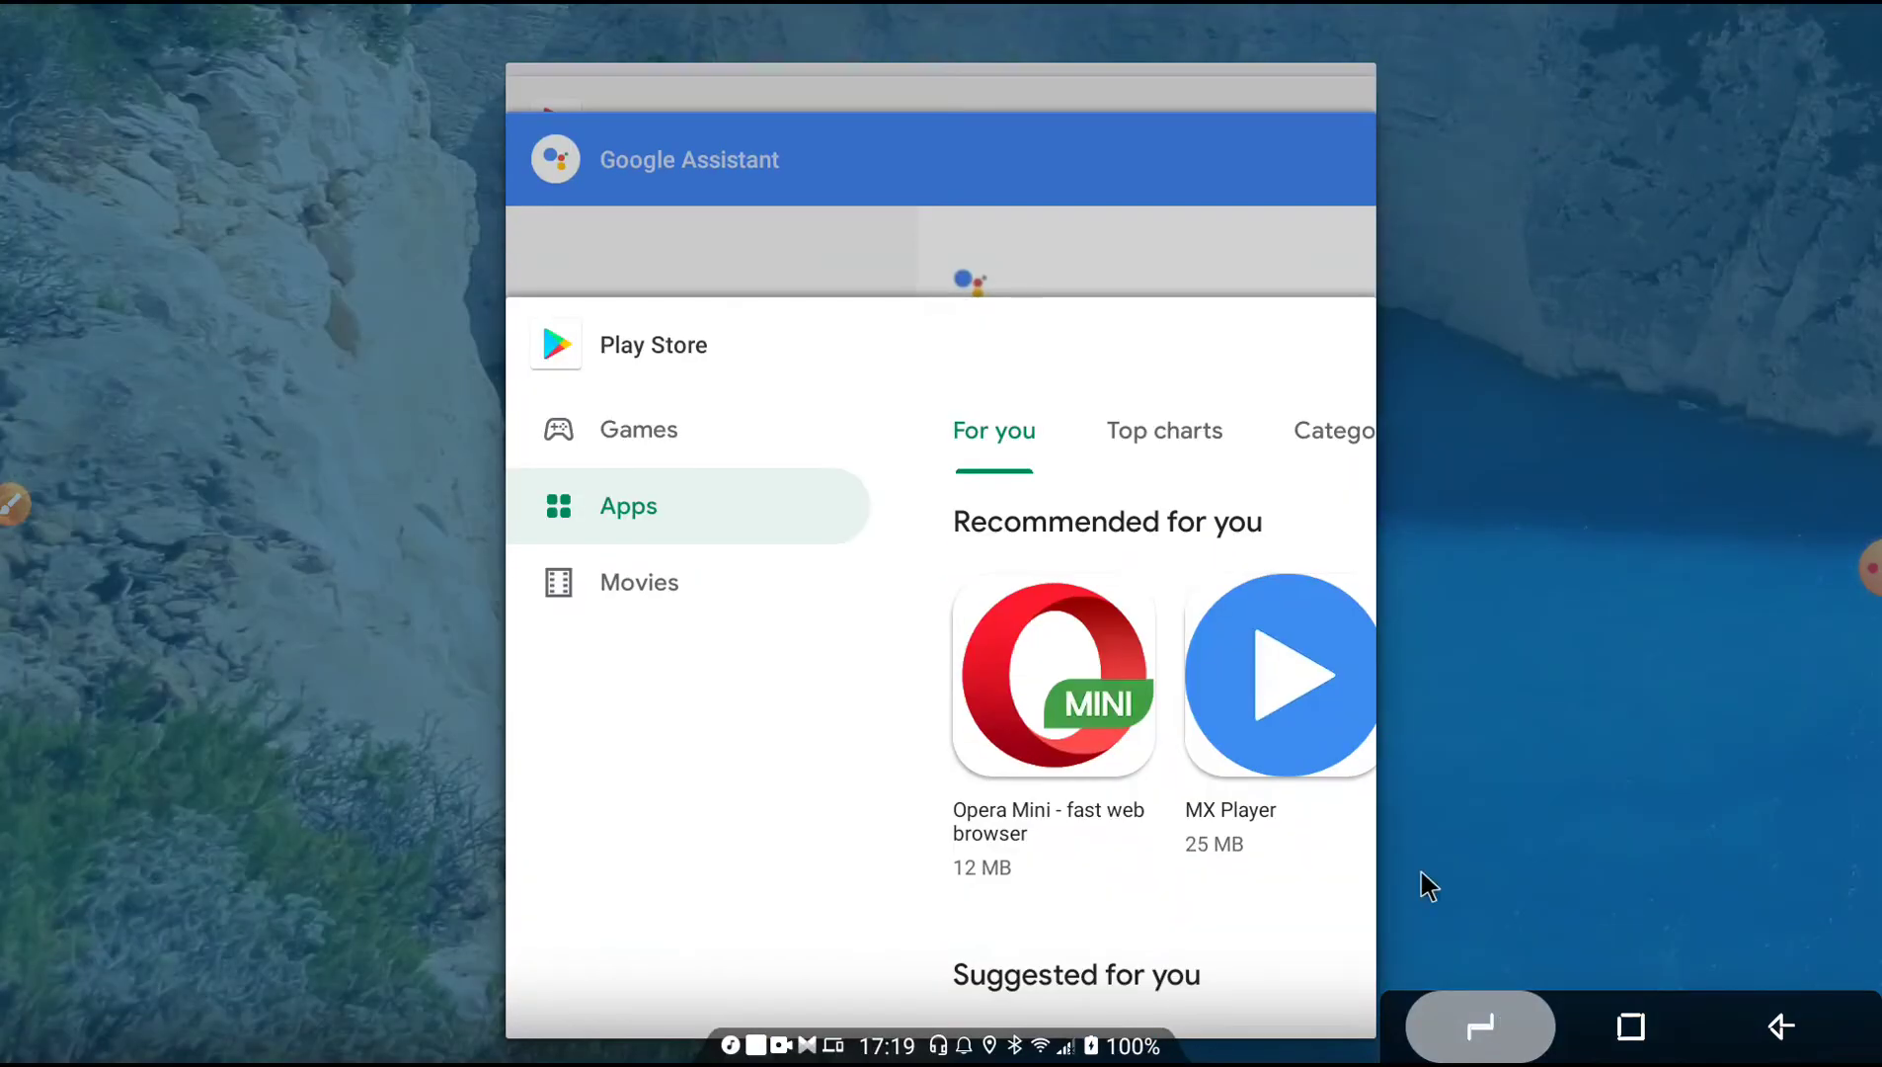
left_click(1061, 390)
left_click(1776, 1047)
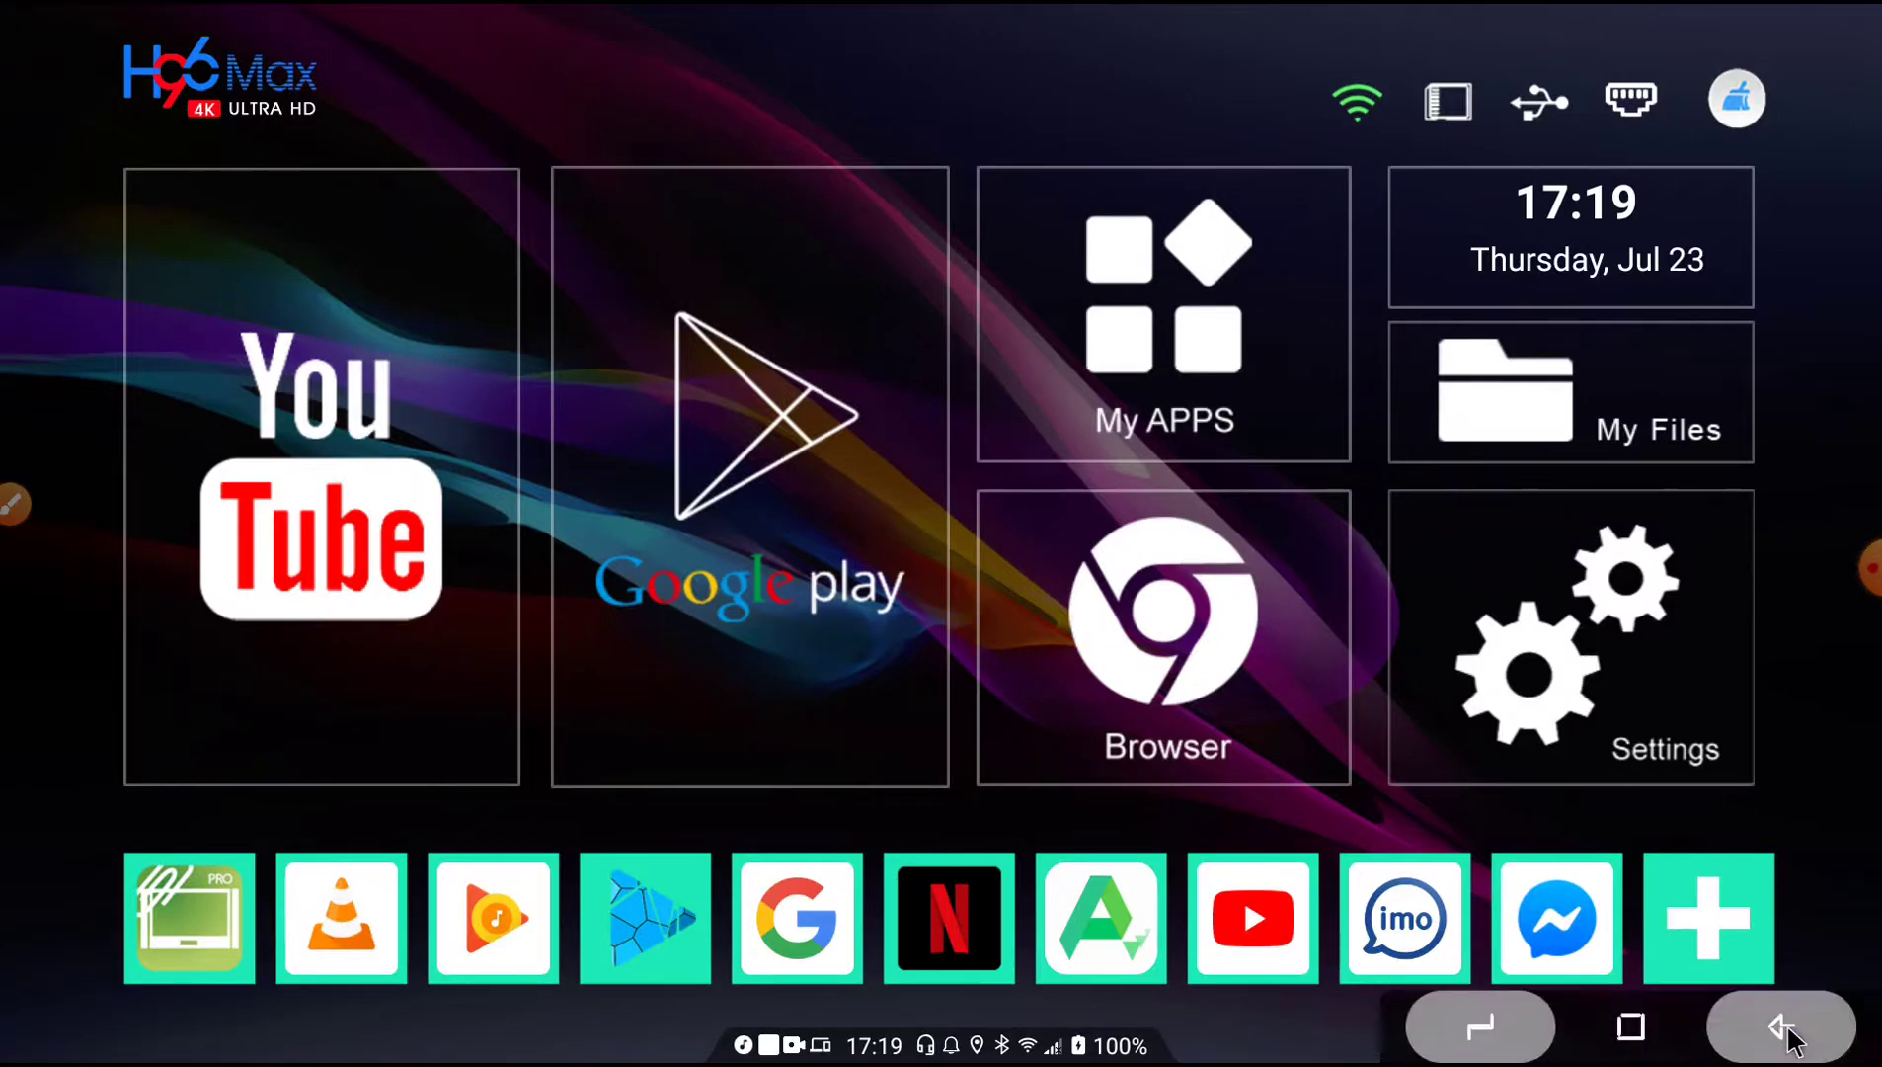
Bring up the app list overlay from the navigation bar, browse its apps and launch the system Settings.
left_click(1785, 1027)
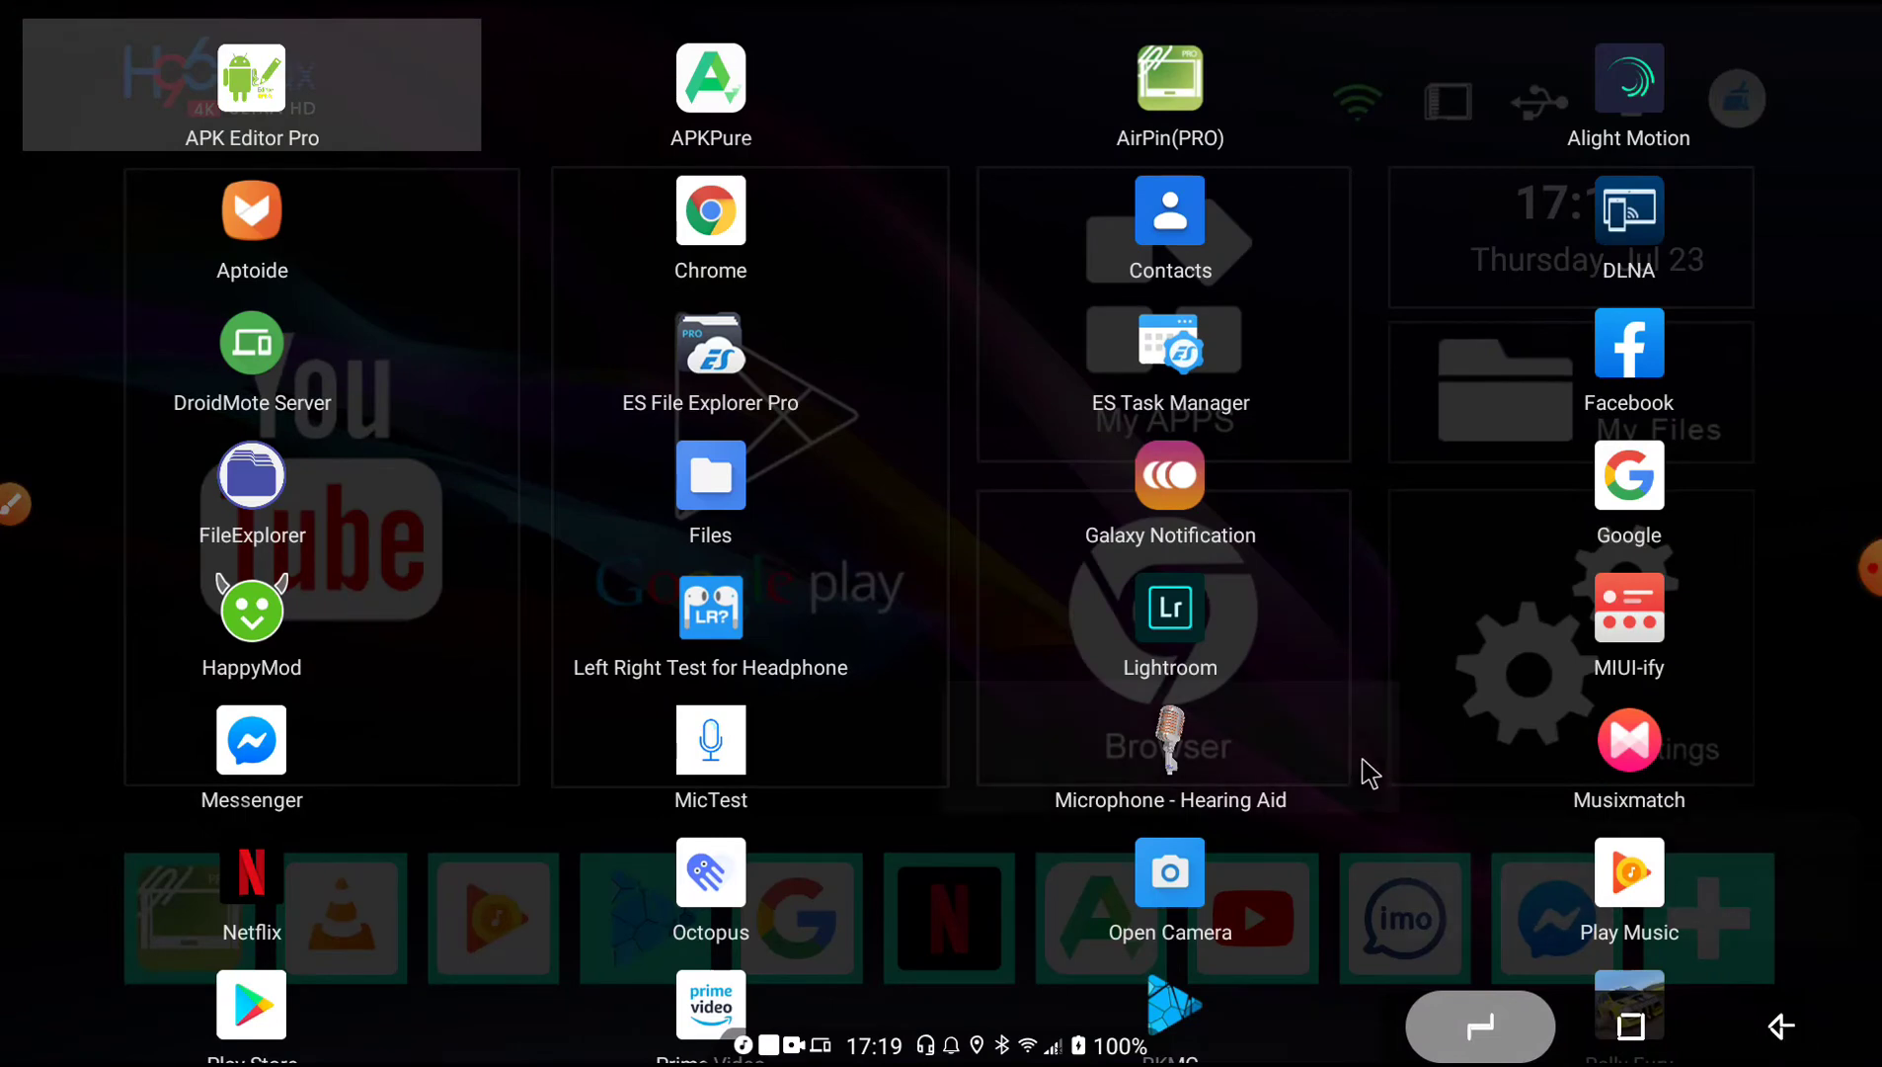
scroll(1363, 770, "down", 3)
scroll(1357, 769, "up", 3)
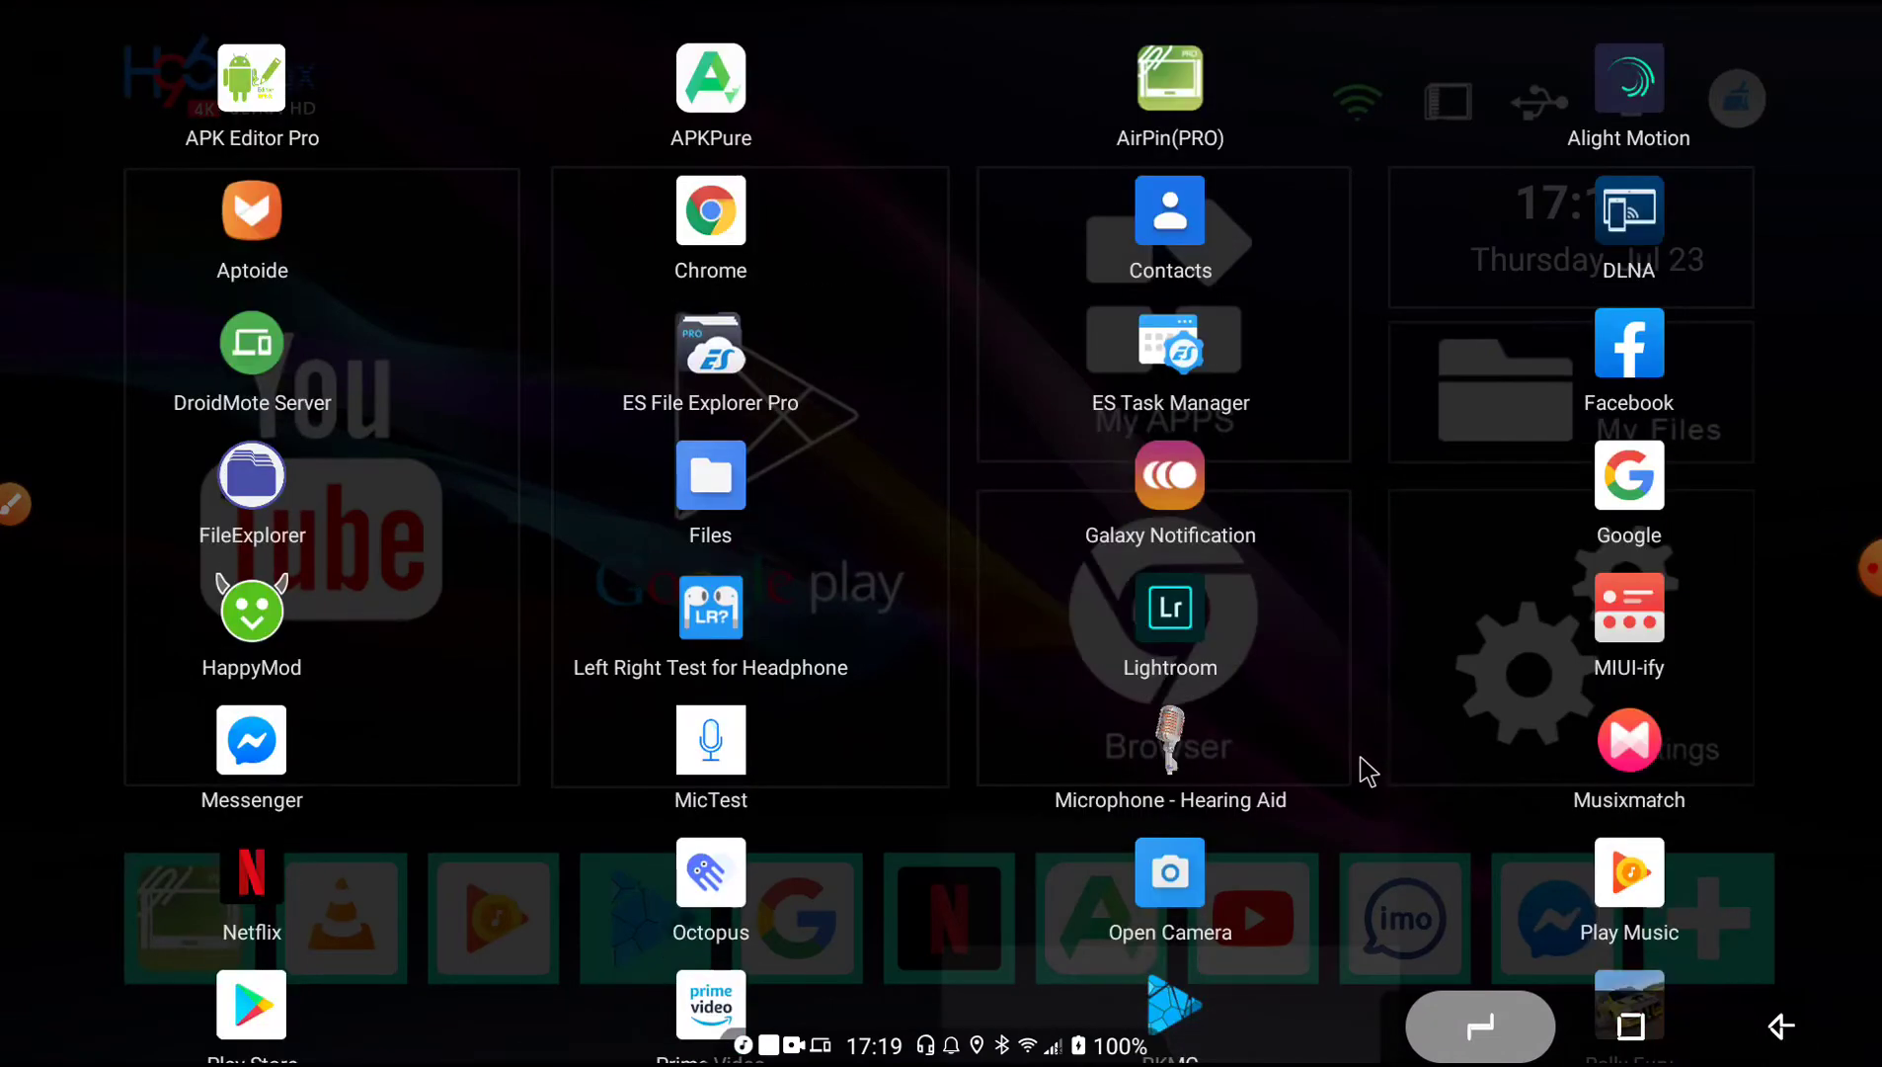
scroll(1357, 769, "down", 6)
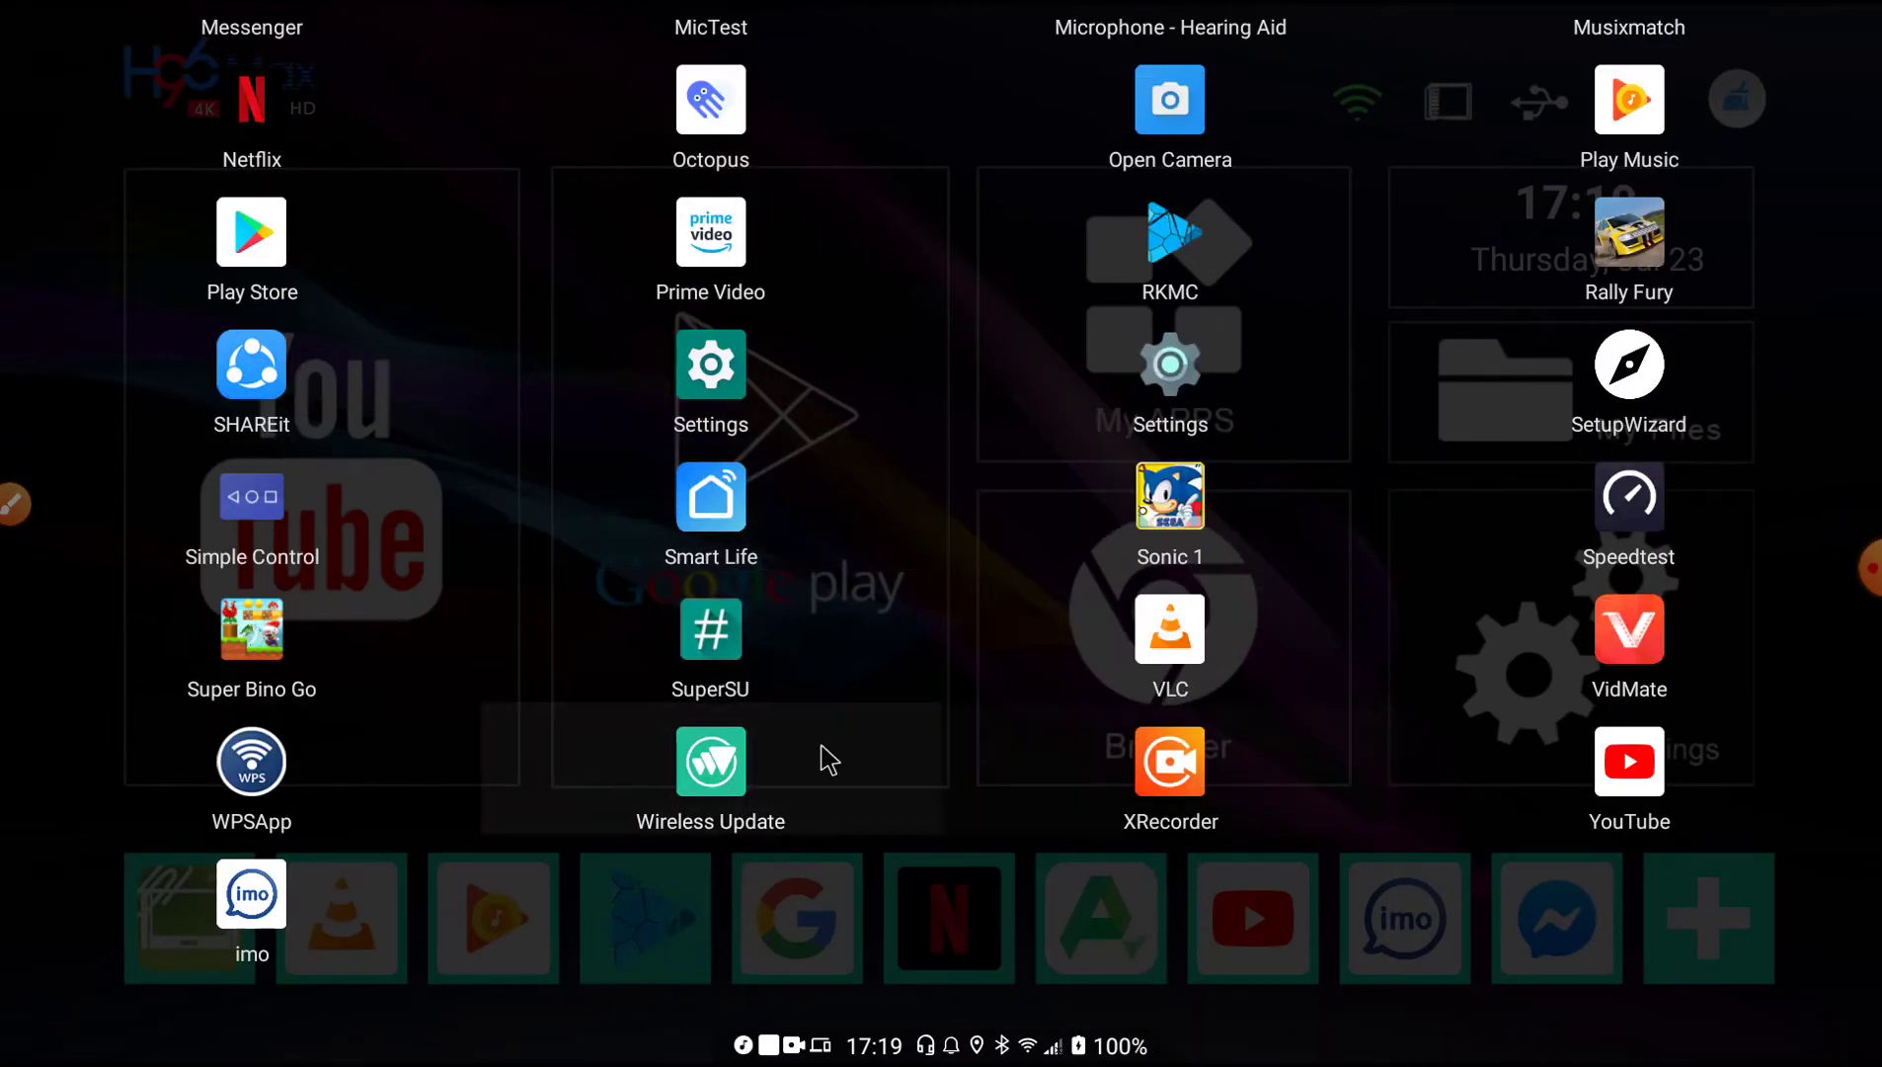
scroll(1145, 514, "up", 4)
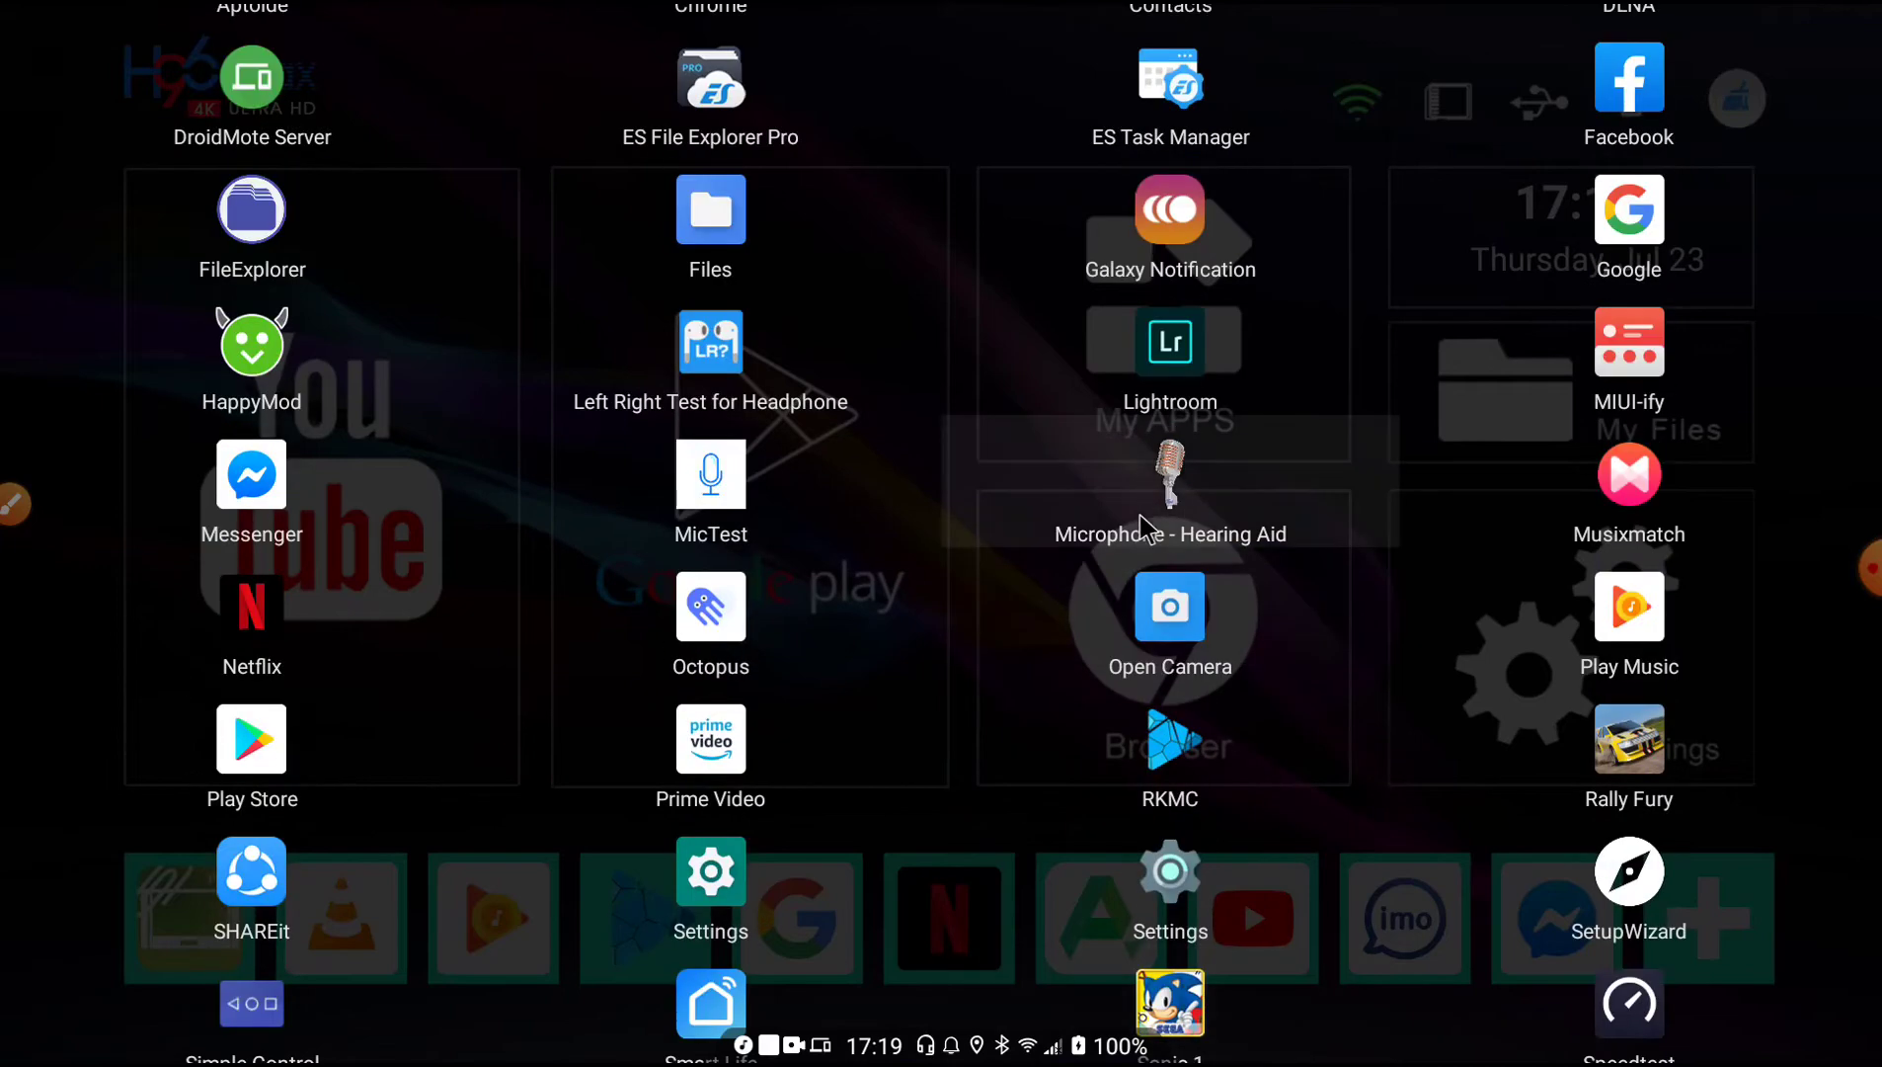
left_click(1175, 884)
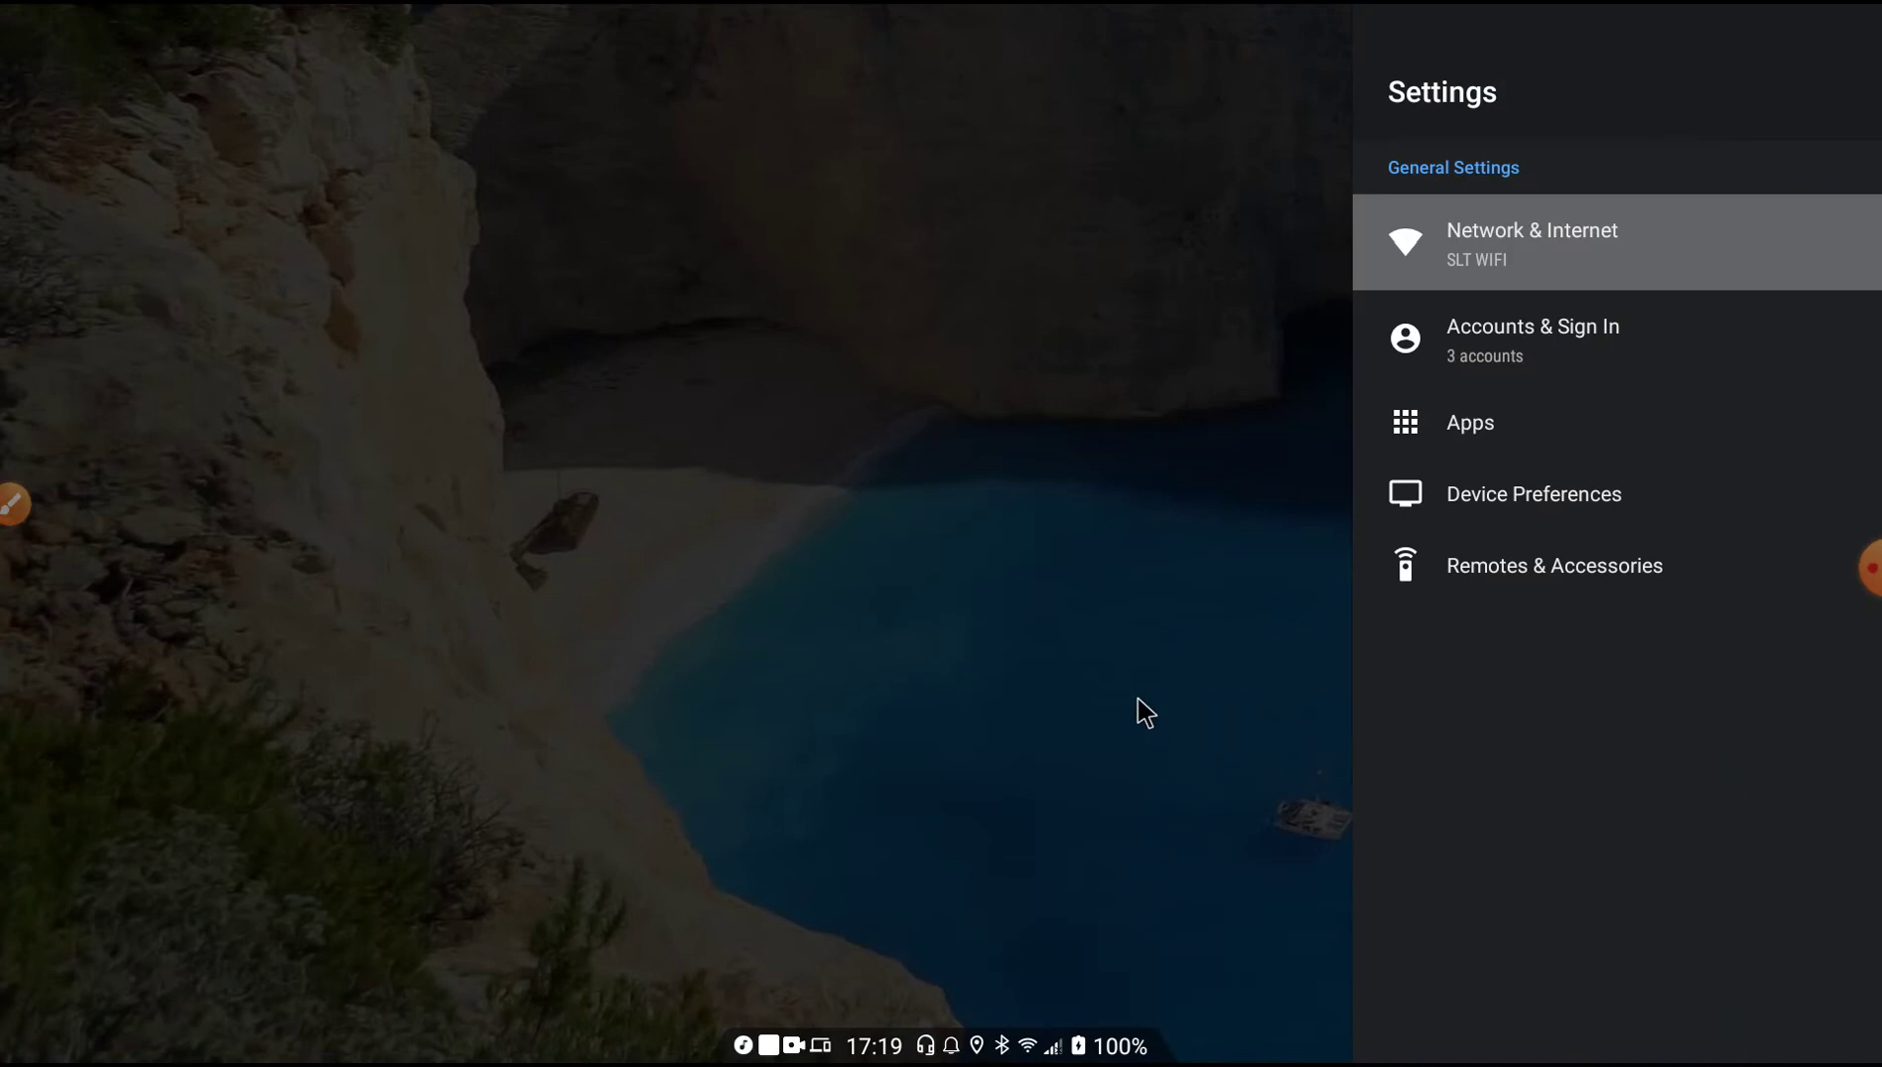
Examine the device details in the About section of Device Preferences, and go back to the home screen.
left_click(1506, 527)
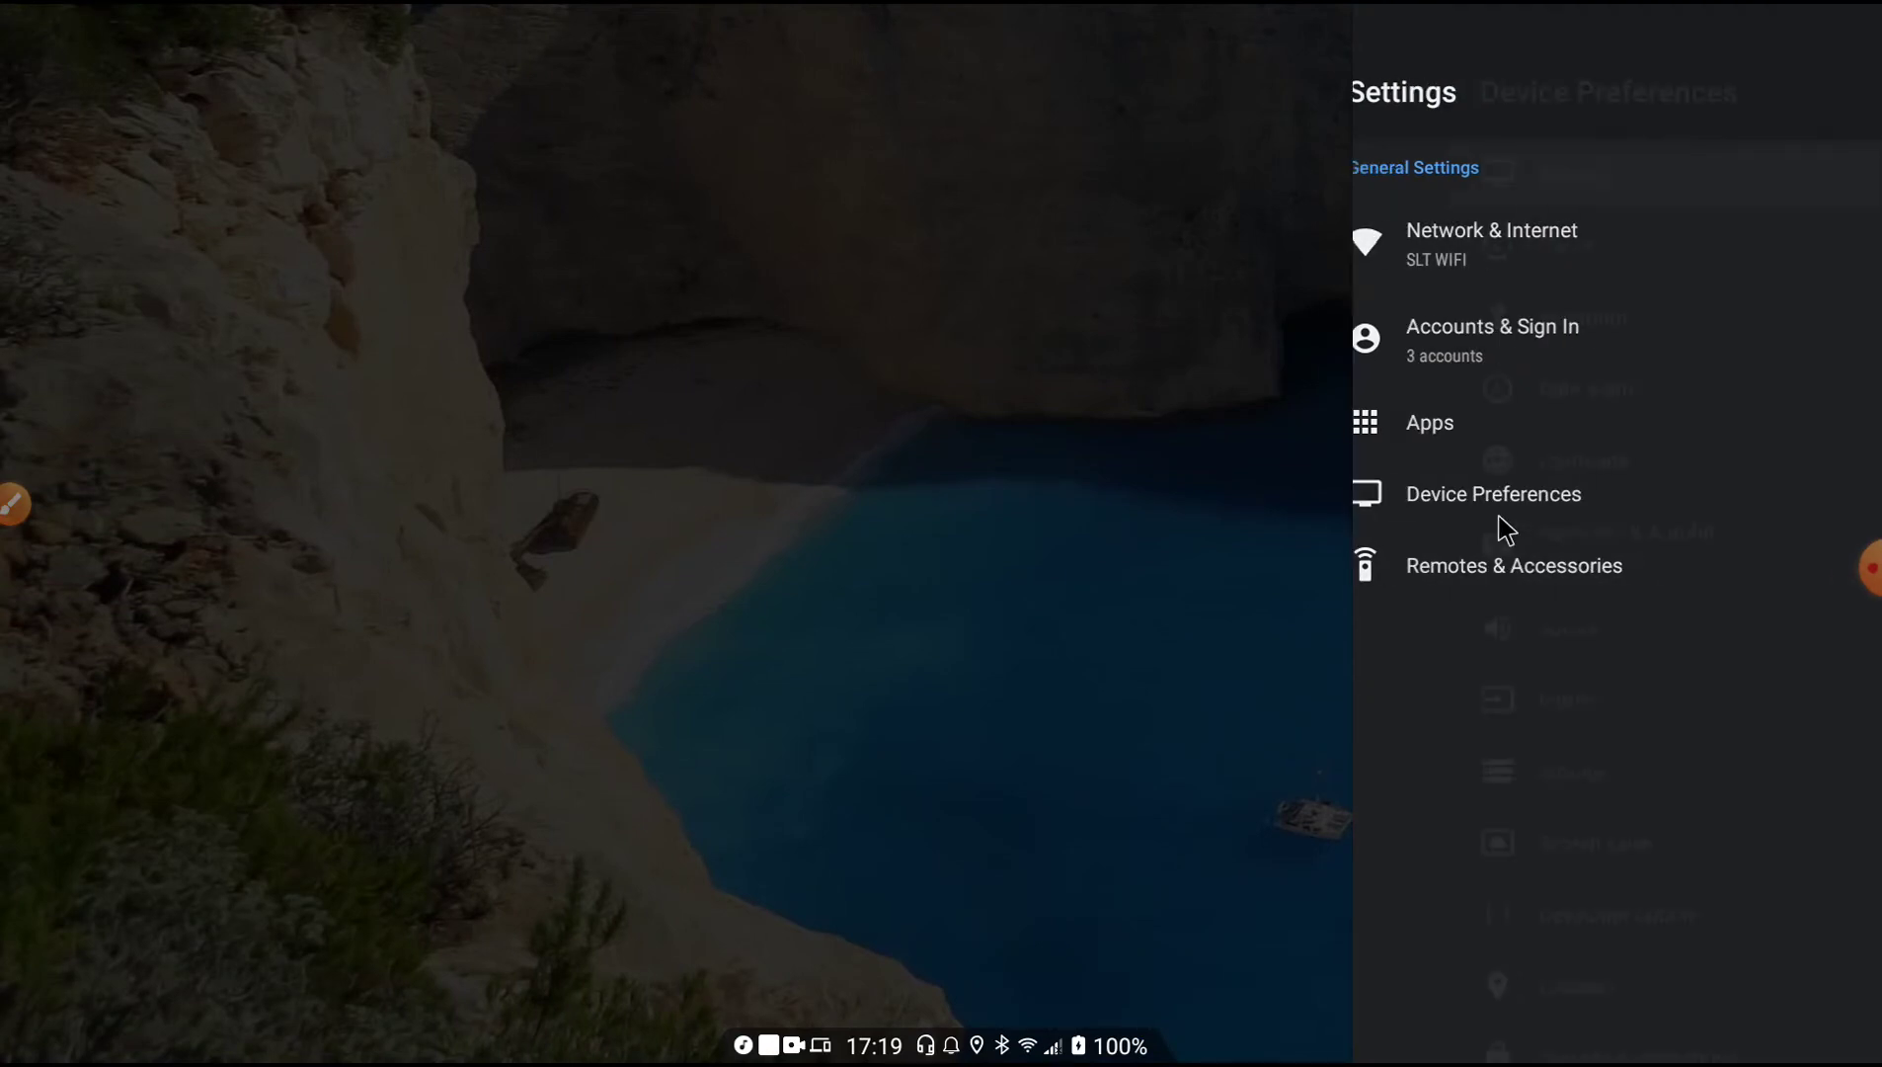
left_click(1524, 274)
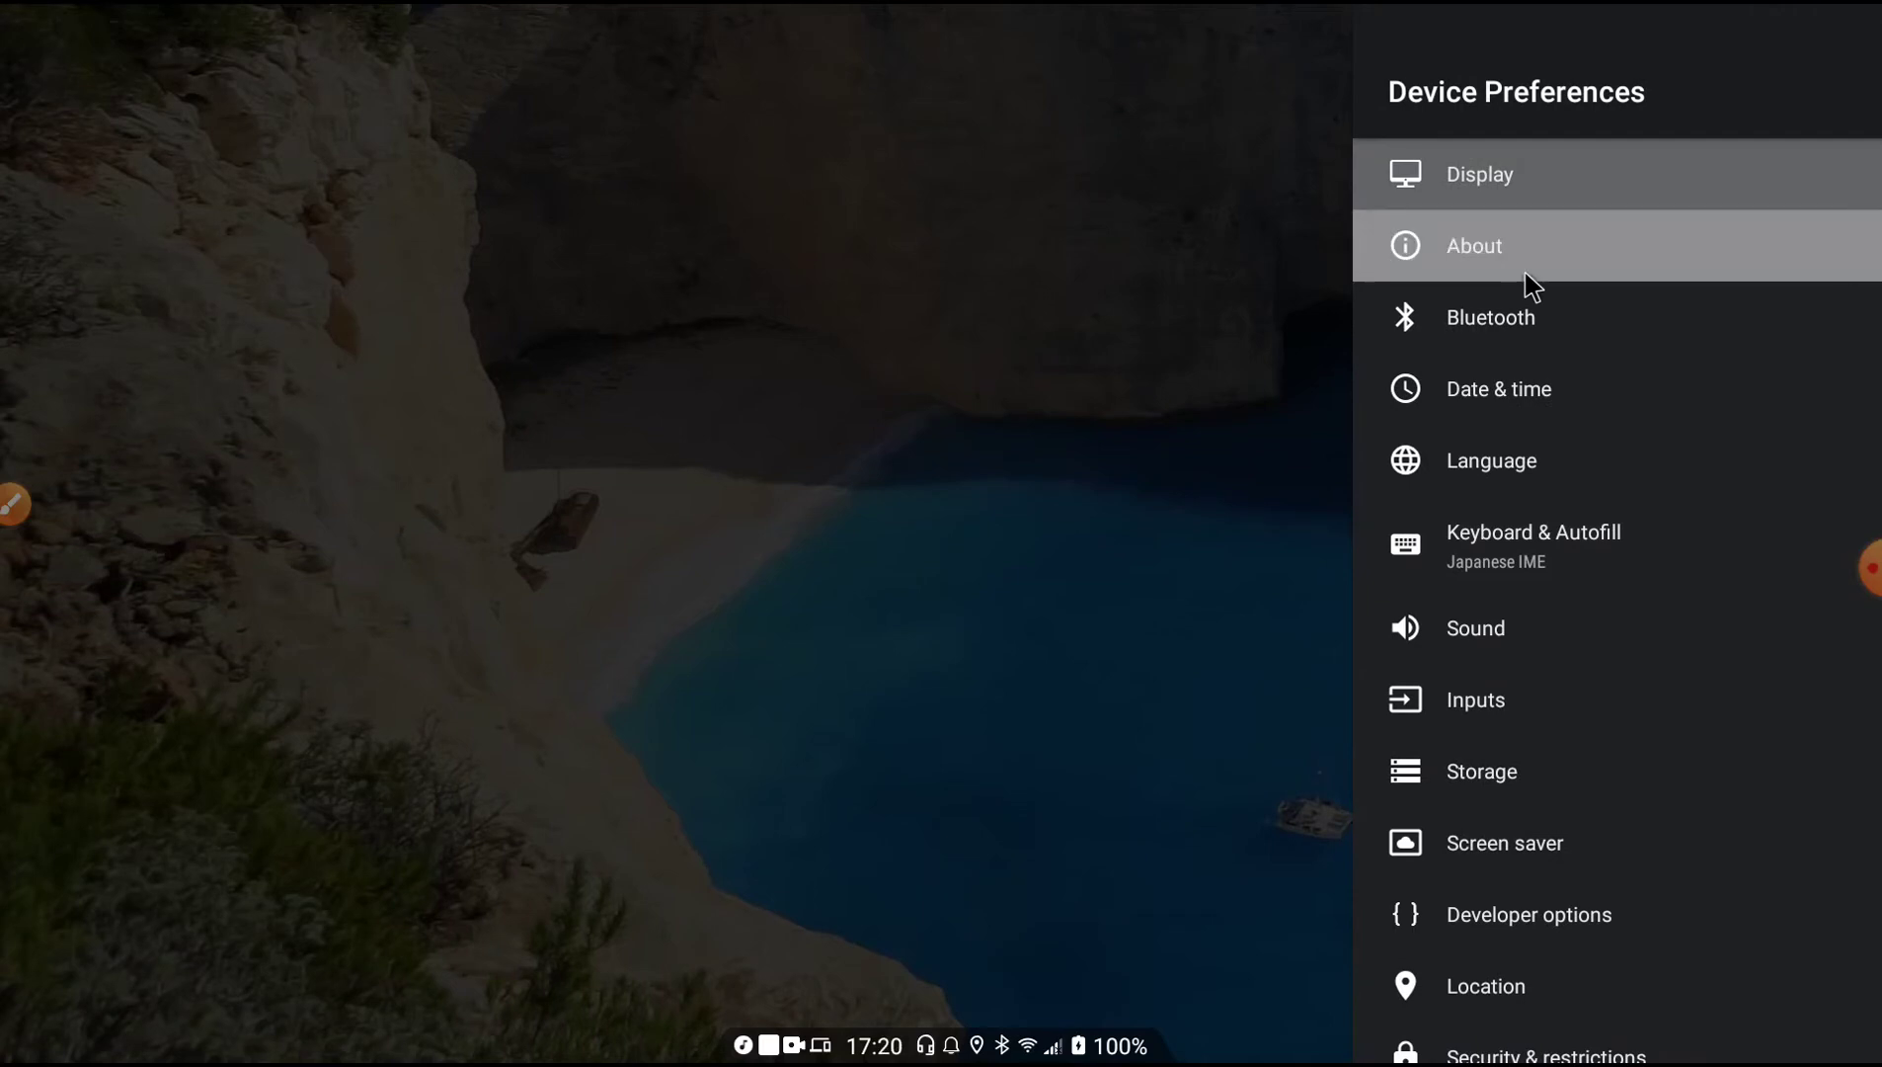
scroll(1526, 274, "down", 1)
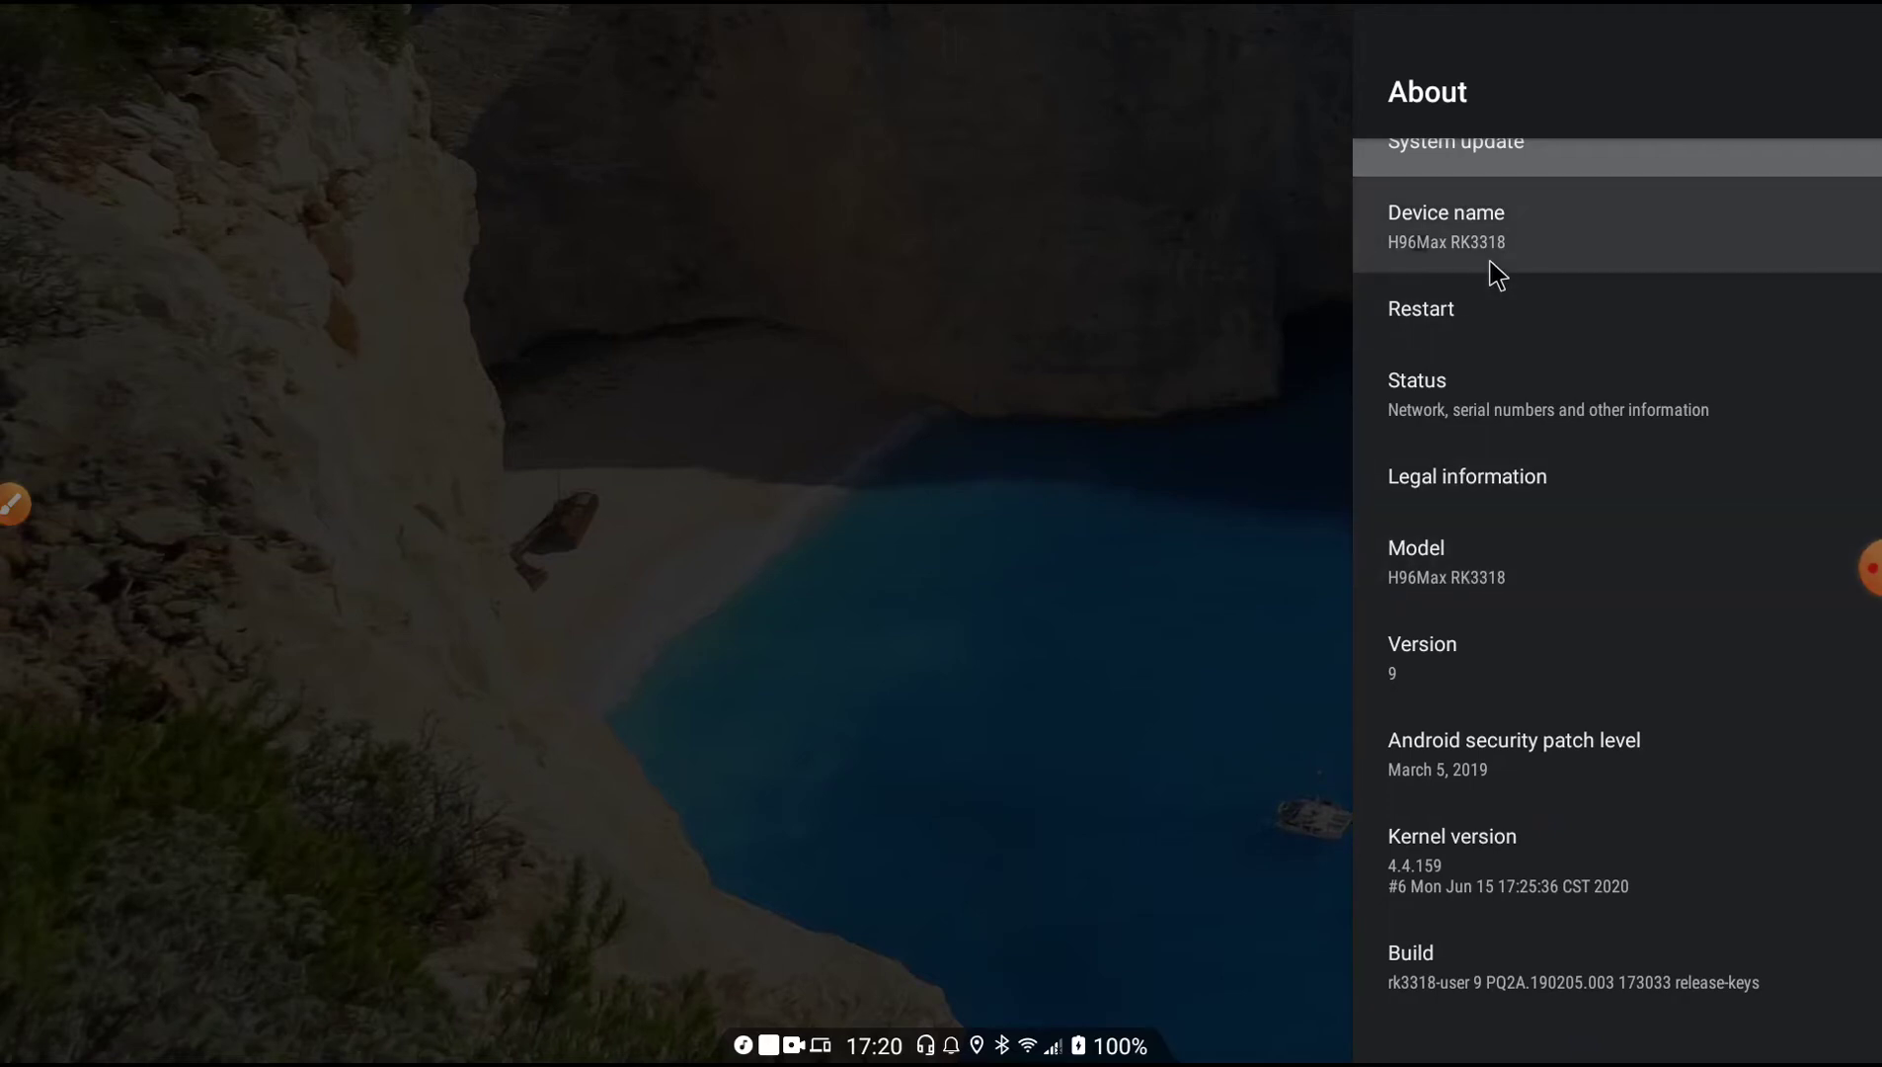
right_click(1290, 249)
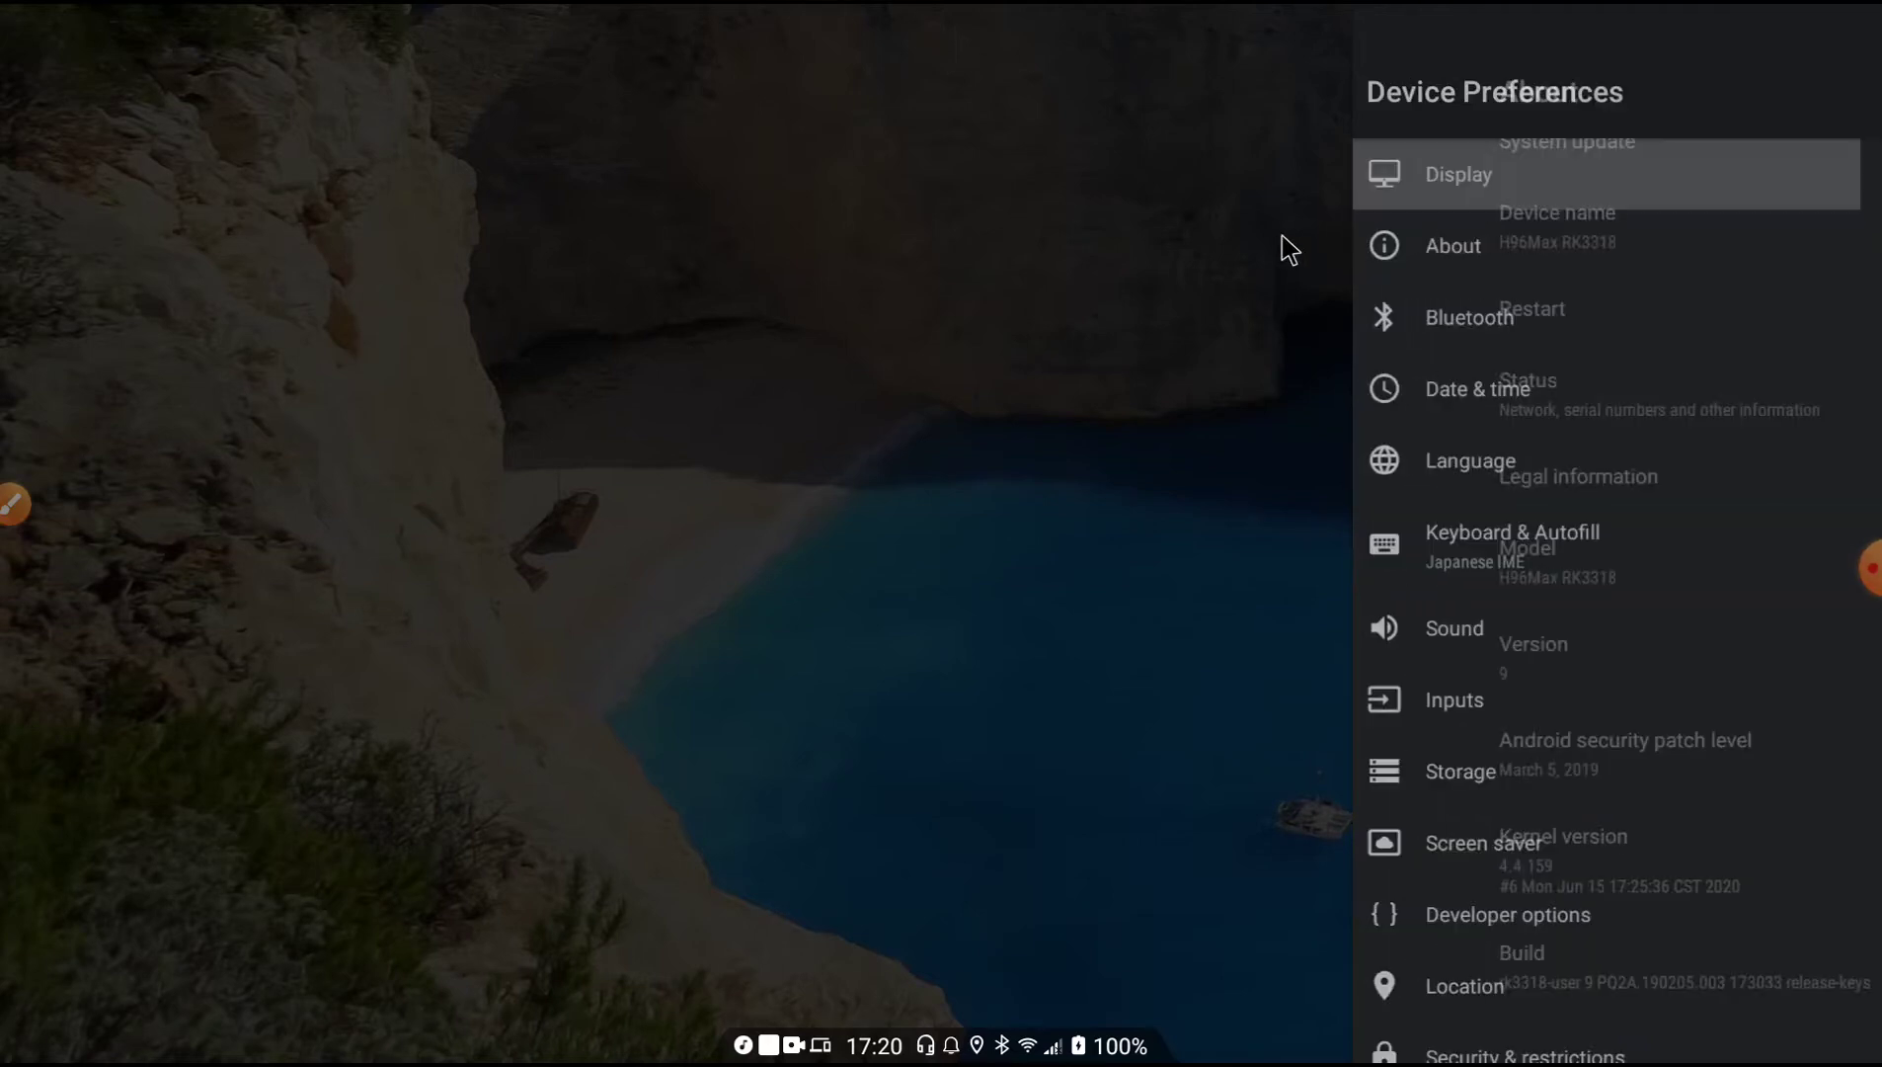
right_click(1291, 250)
right_click(1291, 250)
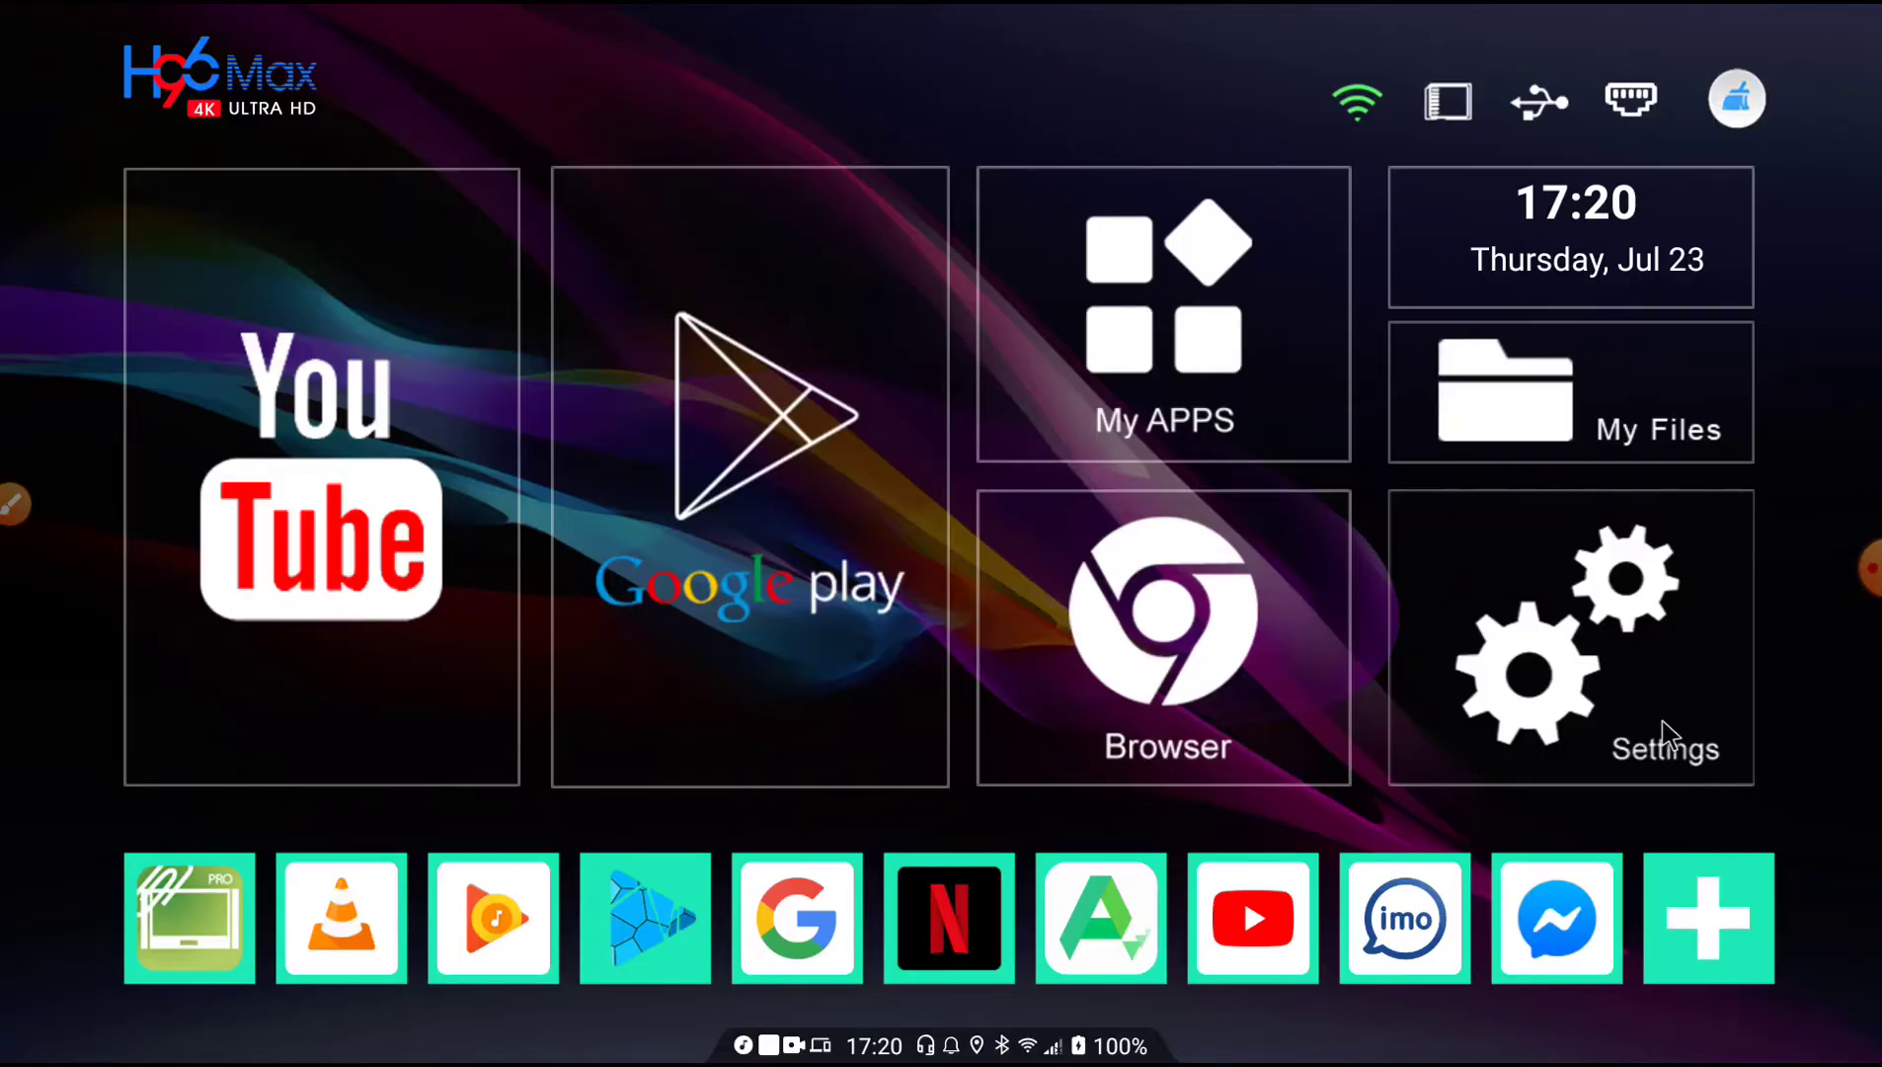
Use the navigation bar's home control, and browse the app recommendations in Google Play.
mouse_move(1871, 1055)
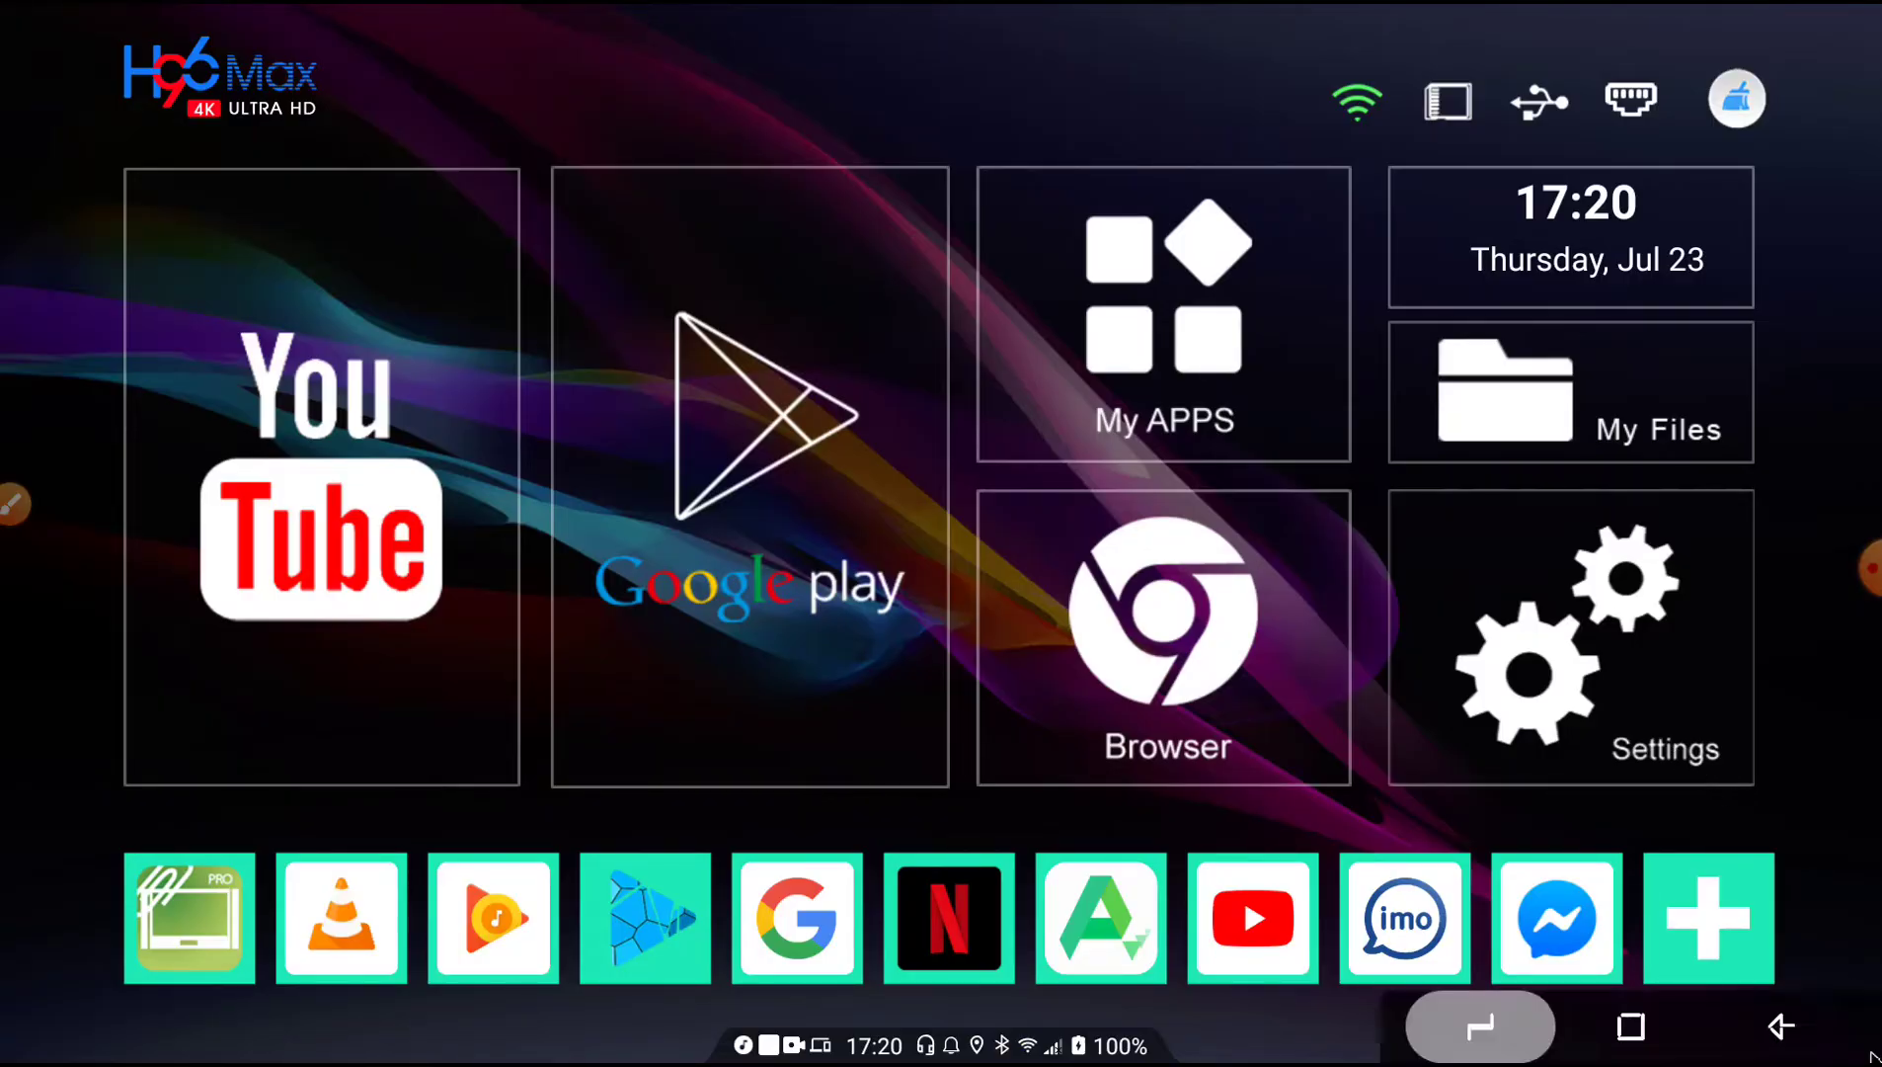
left_click(1642, 1034)
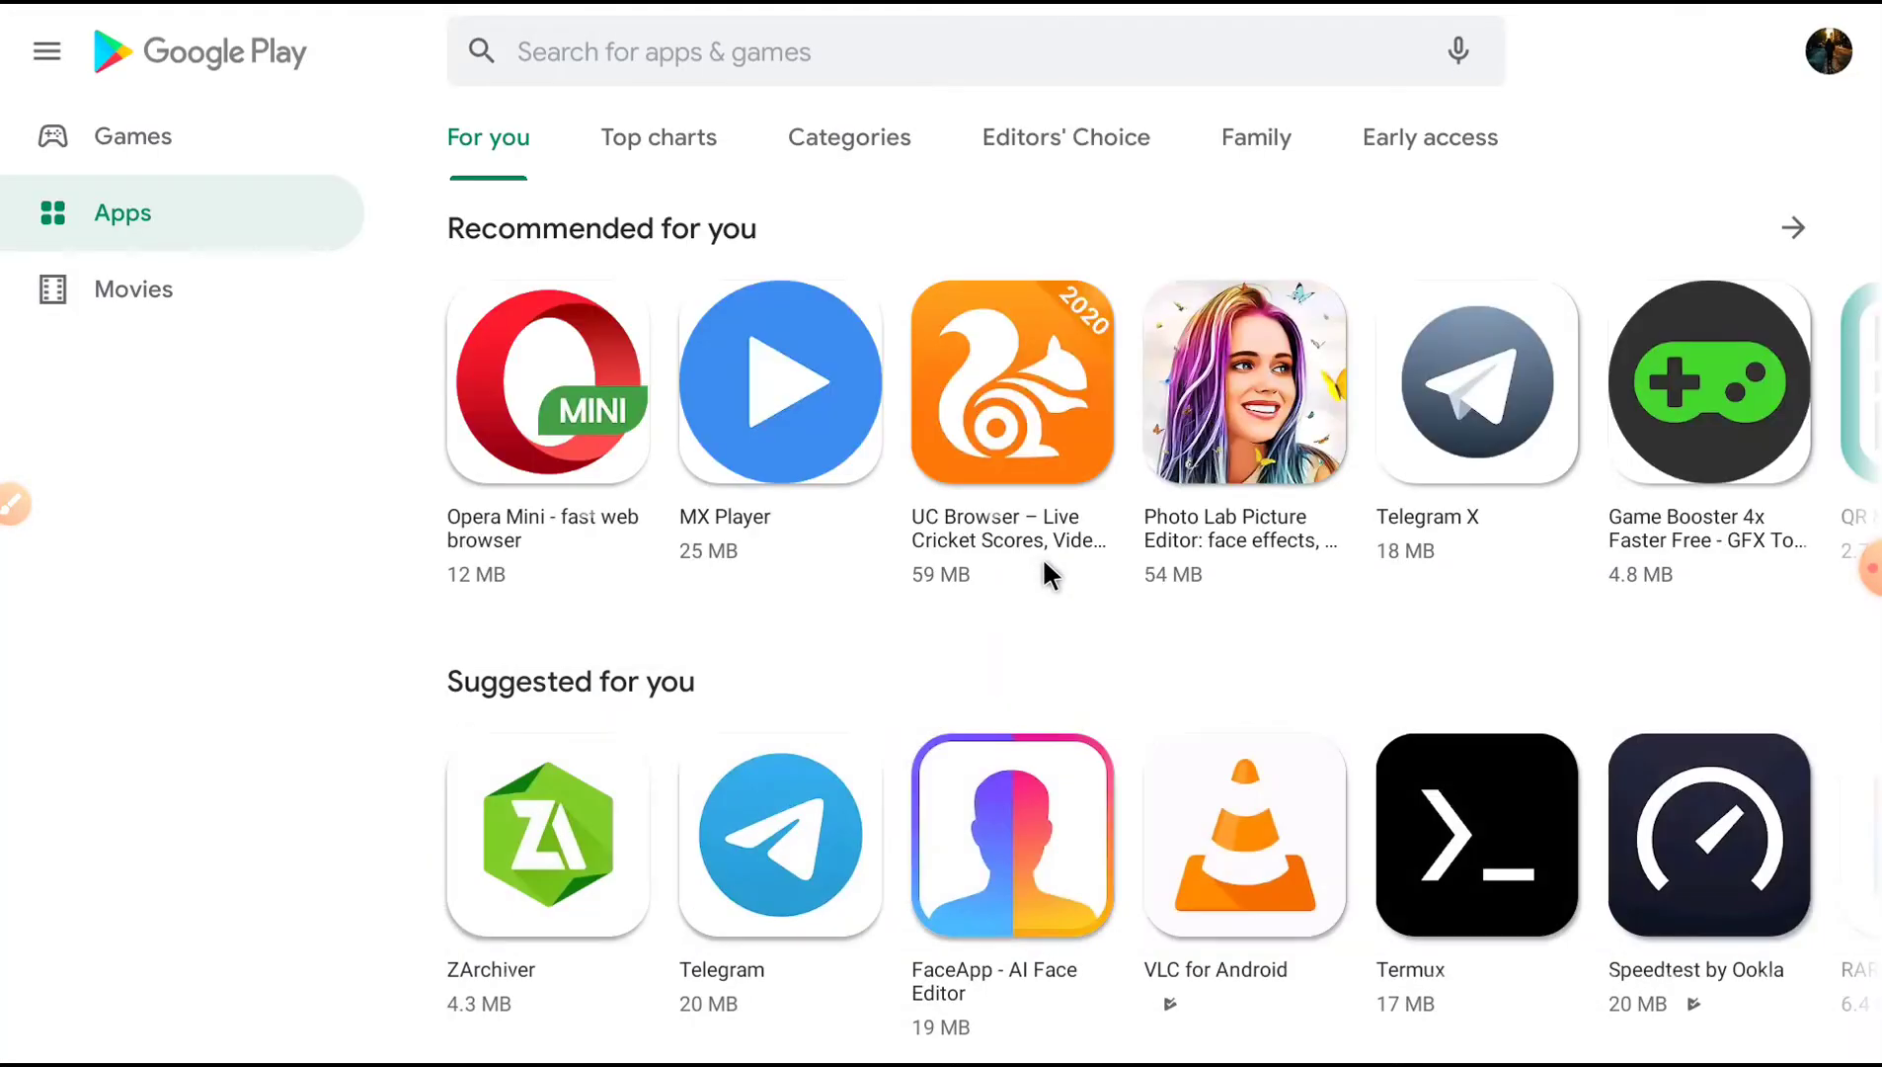
scroll(1050, 563, "down", 2)
left_click(1050, 563)
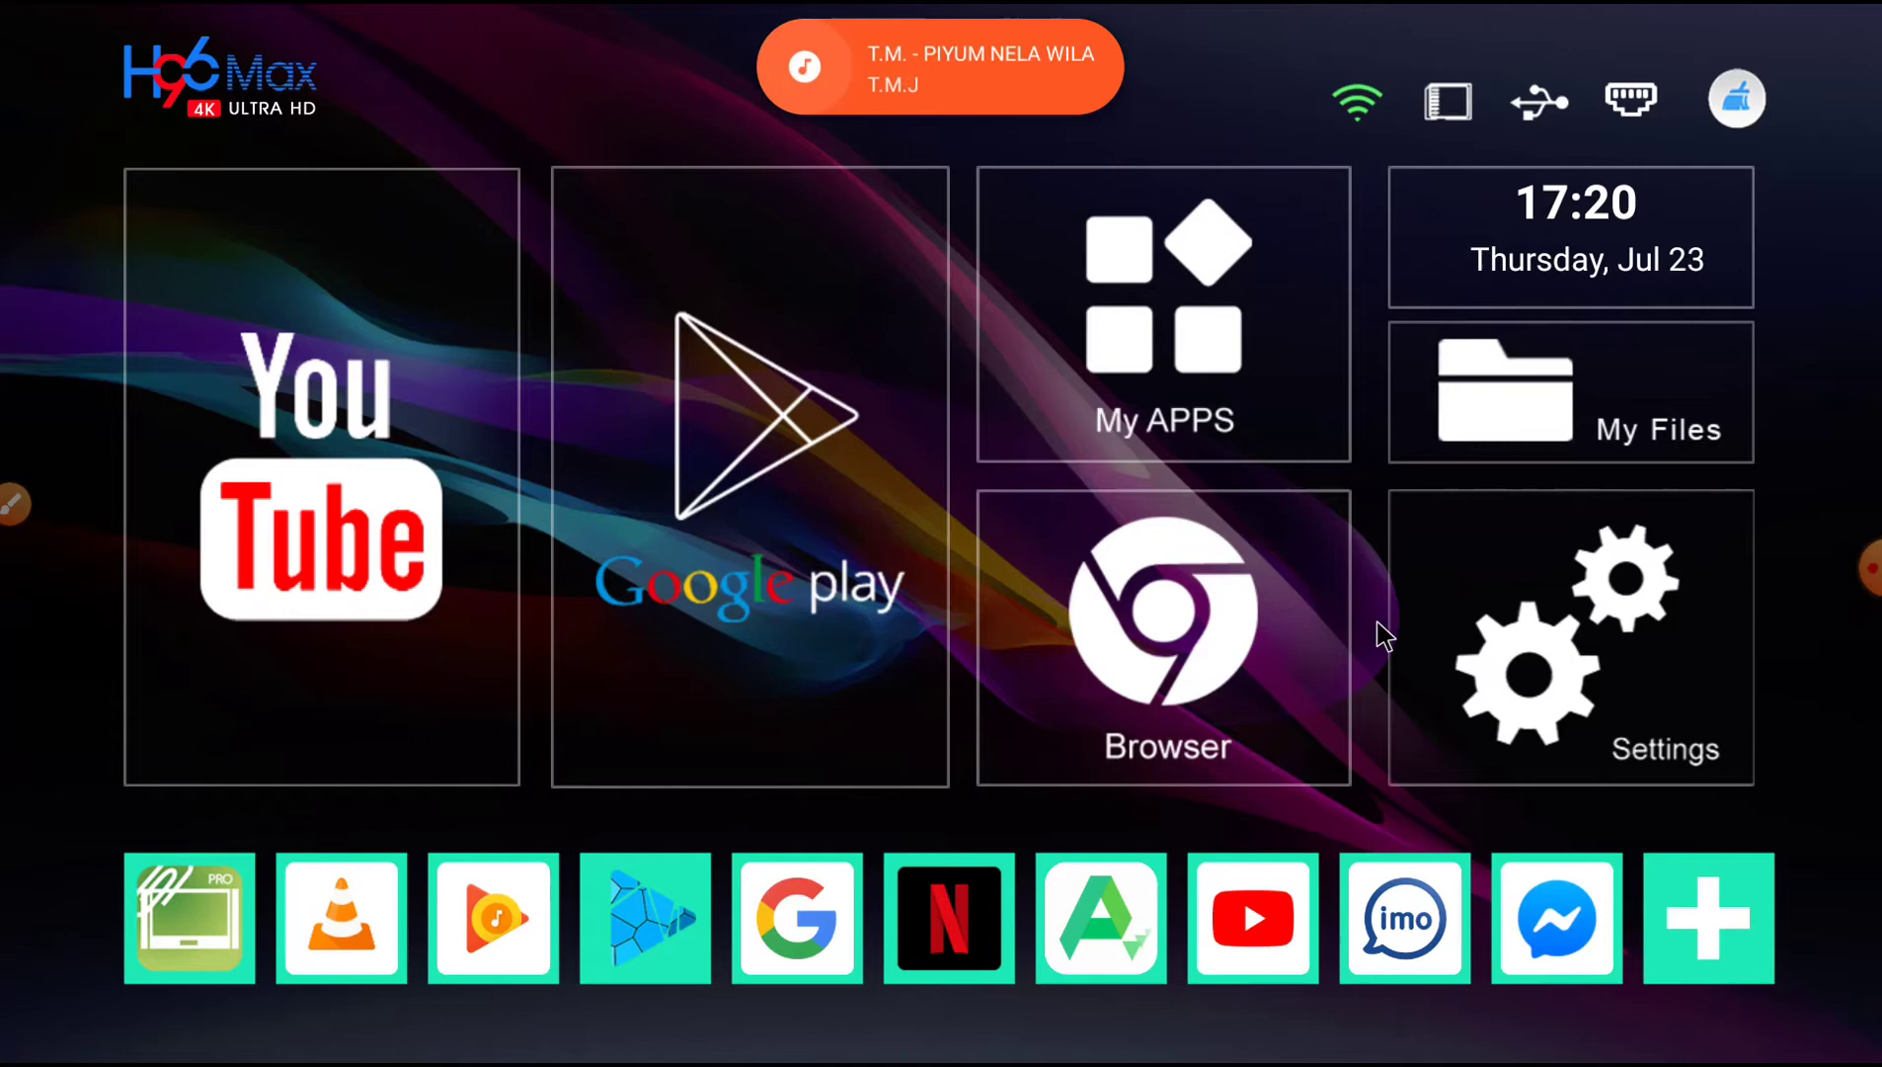
Find the MIUI-ify app in the My APPS list and launch it.
left_click(1243, 413)
scroll(1236, 400, "up", 2)
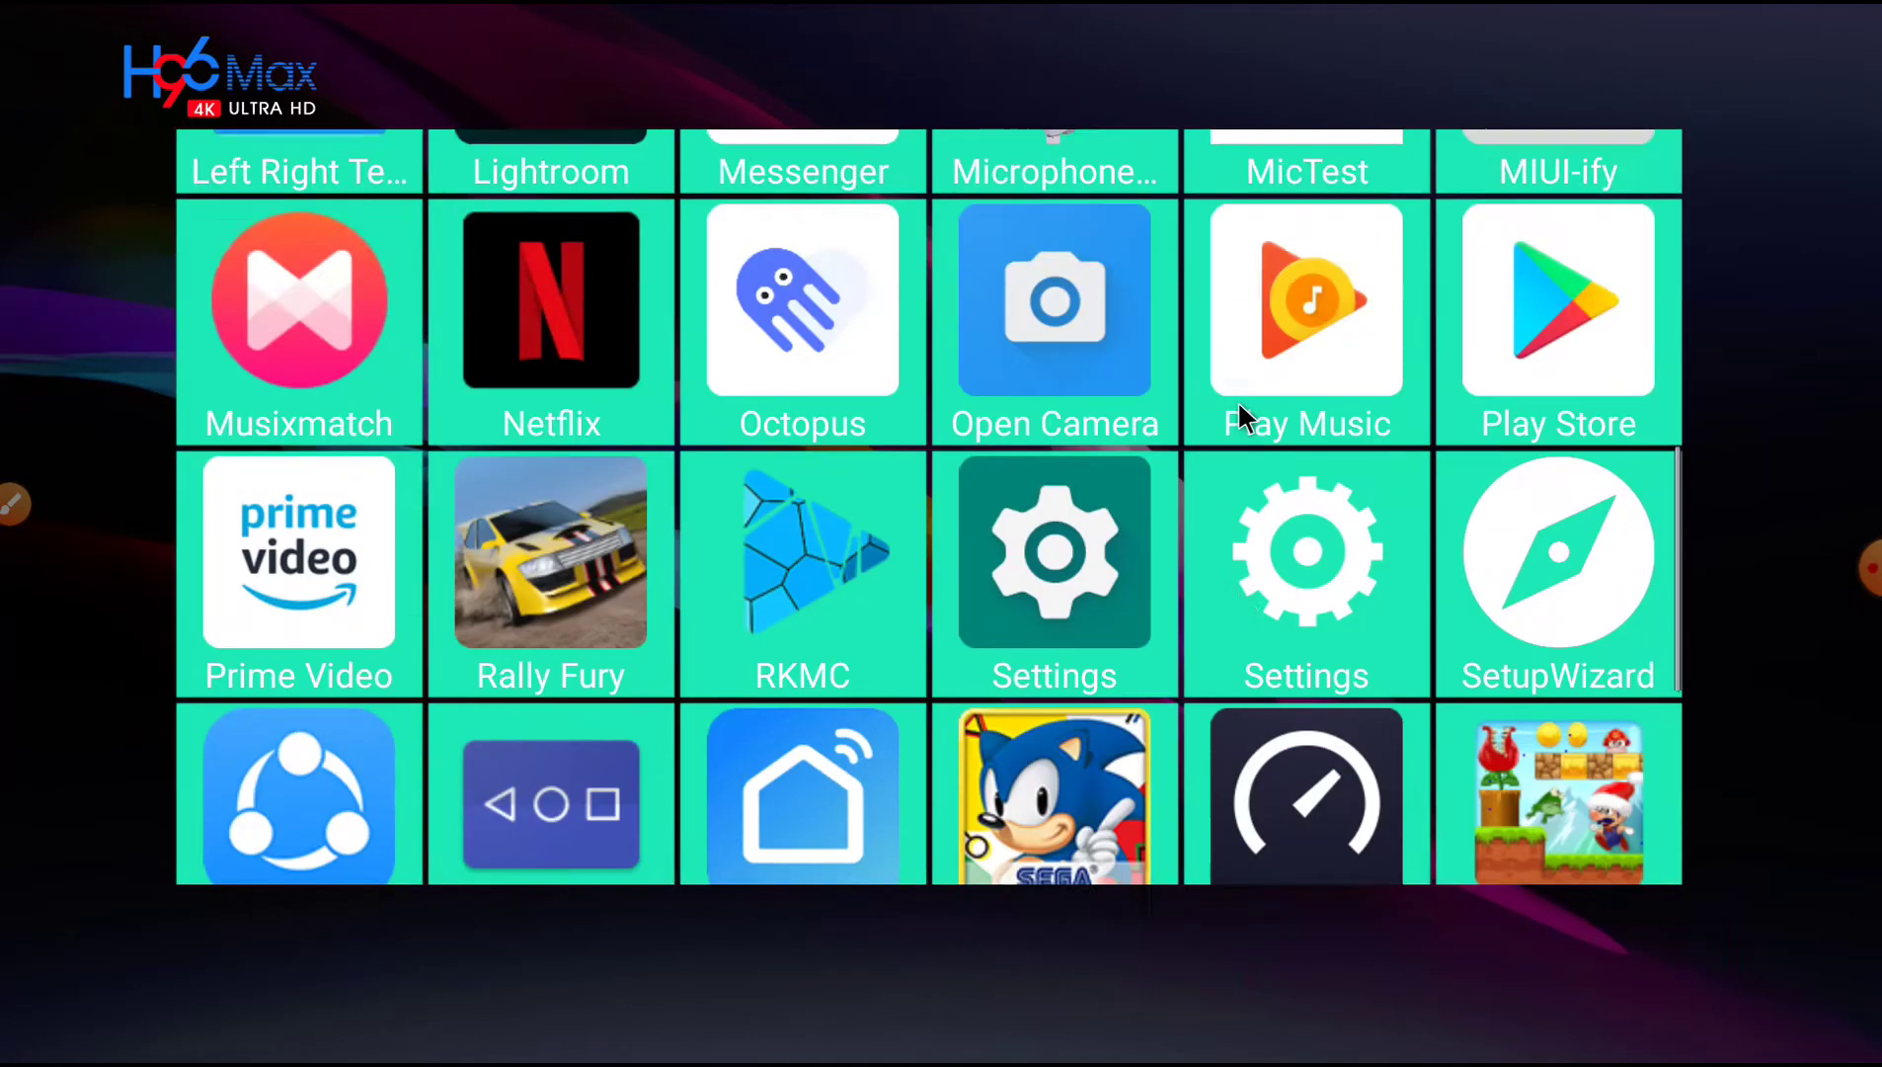
scroll(1236, 399, "up", 3)
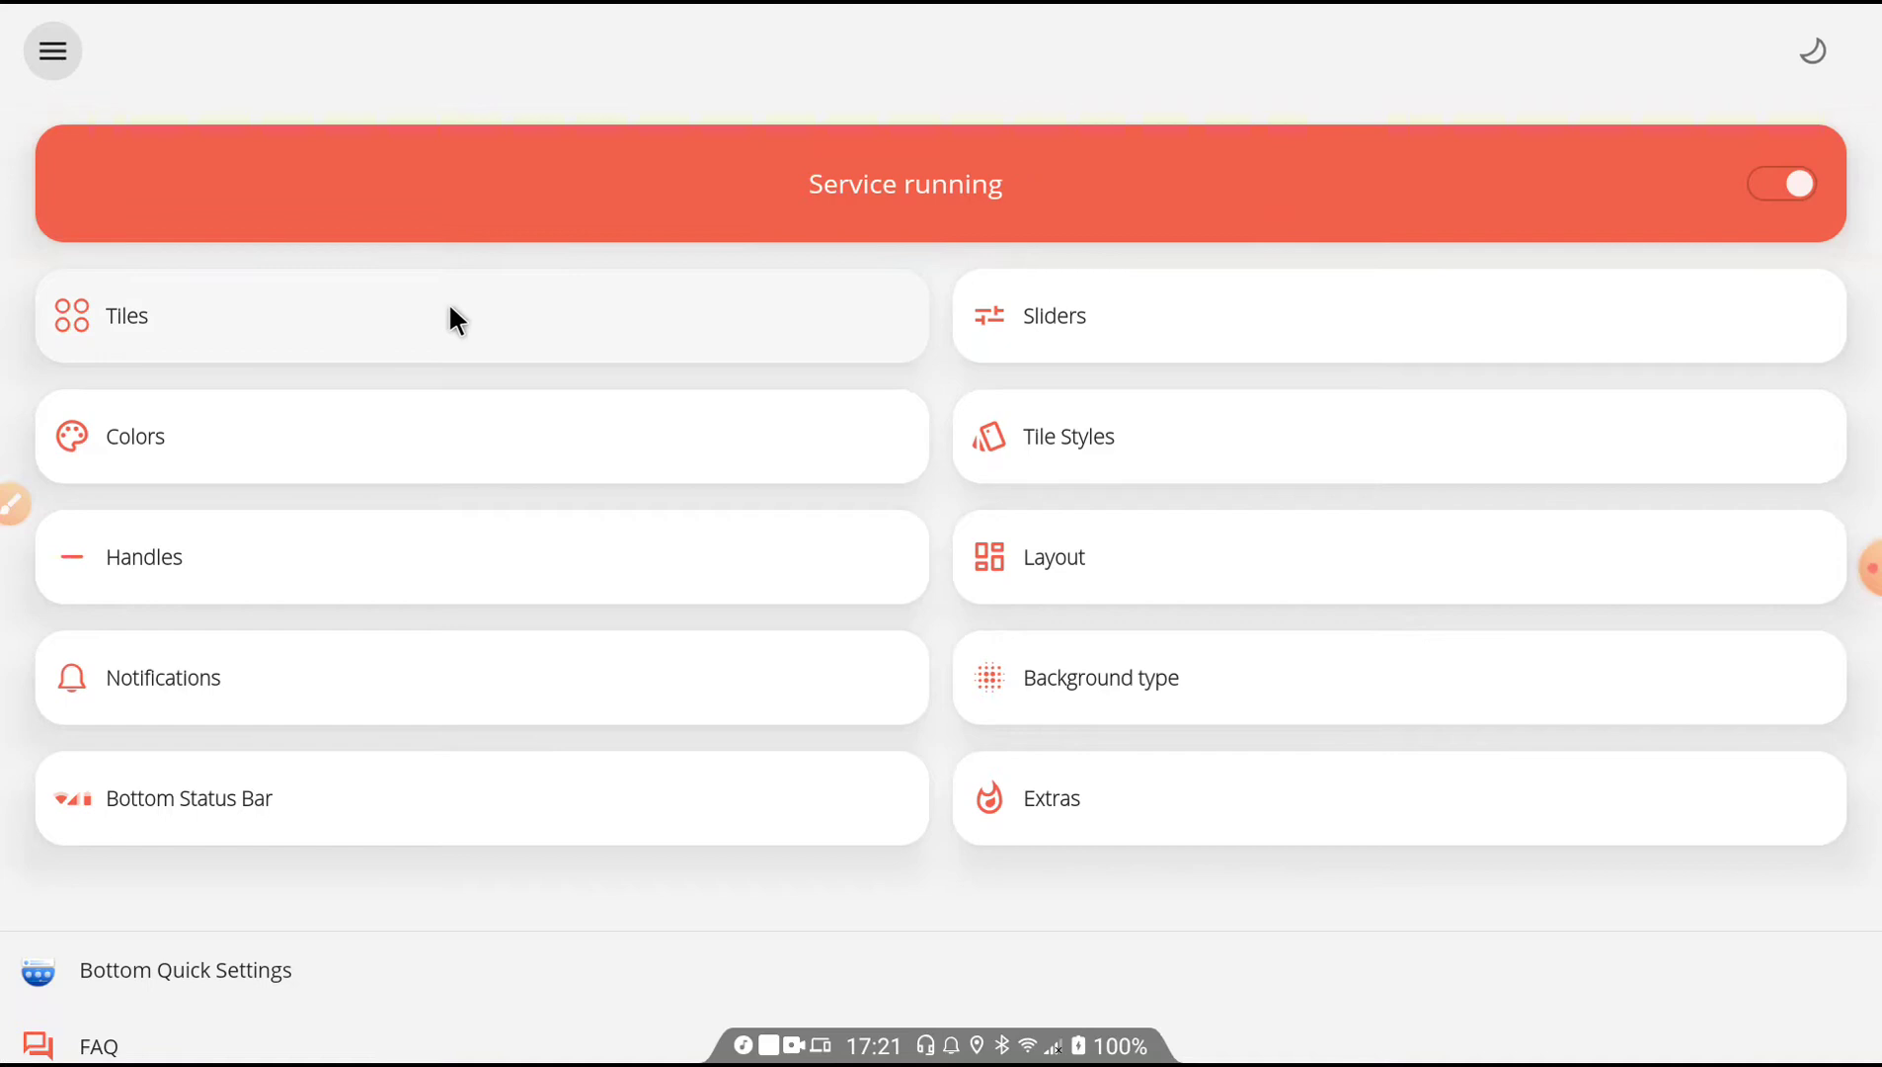
Open the Tiles settings and check the tile toggle method choices, cancelling without a change.
left_click(363, 312)
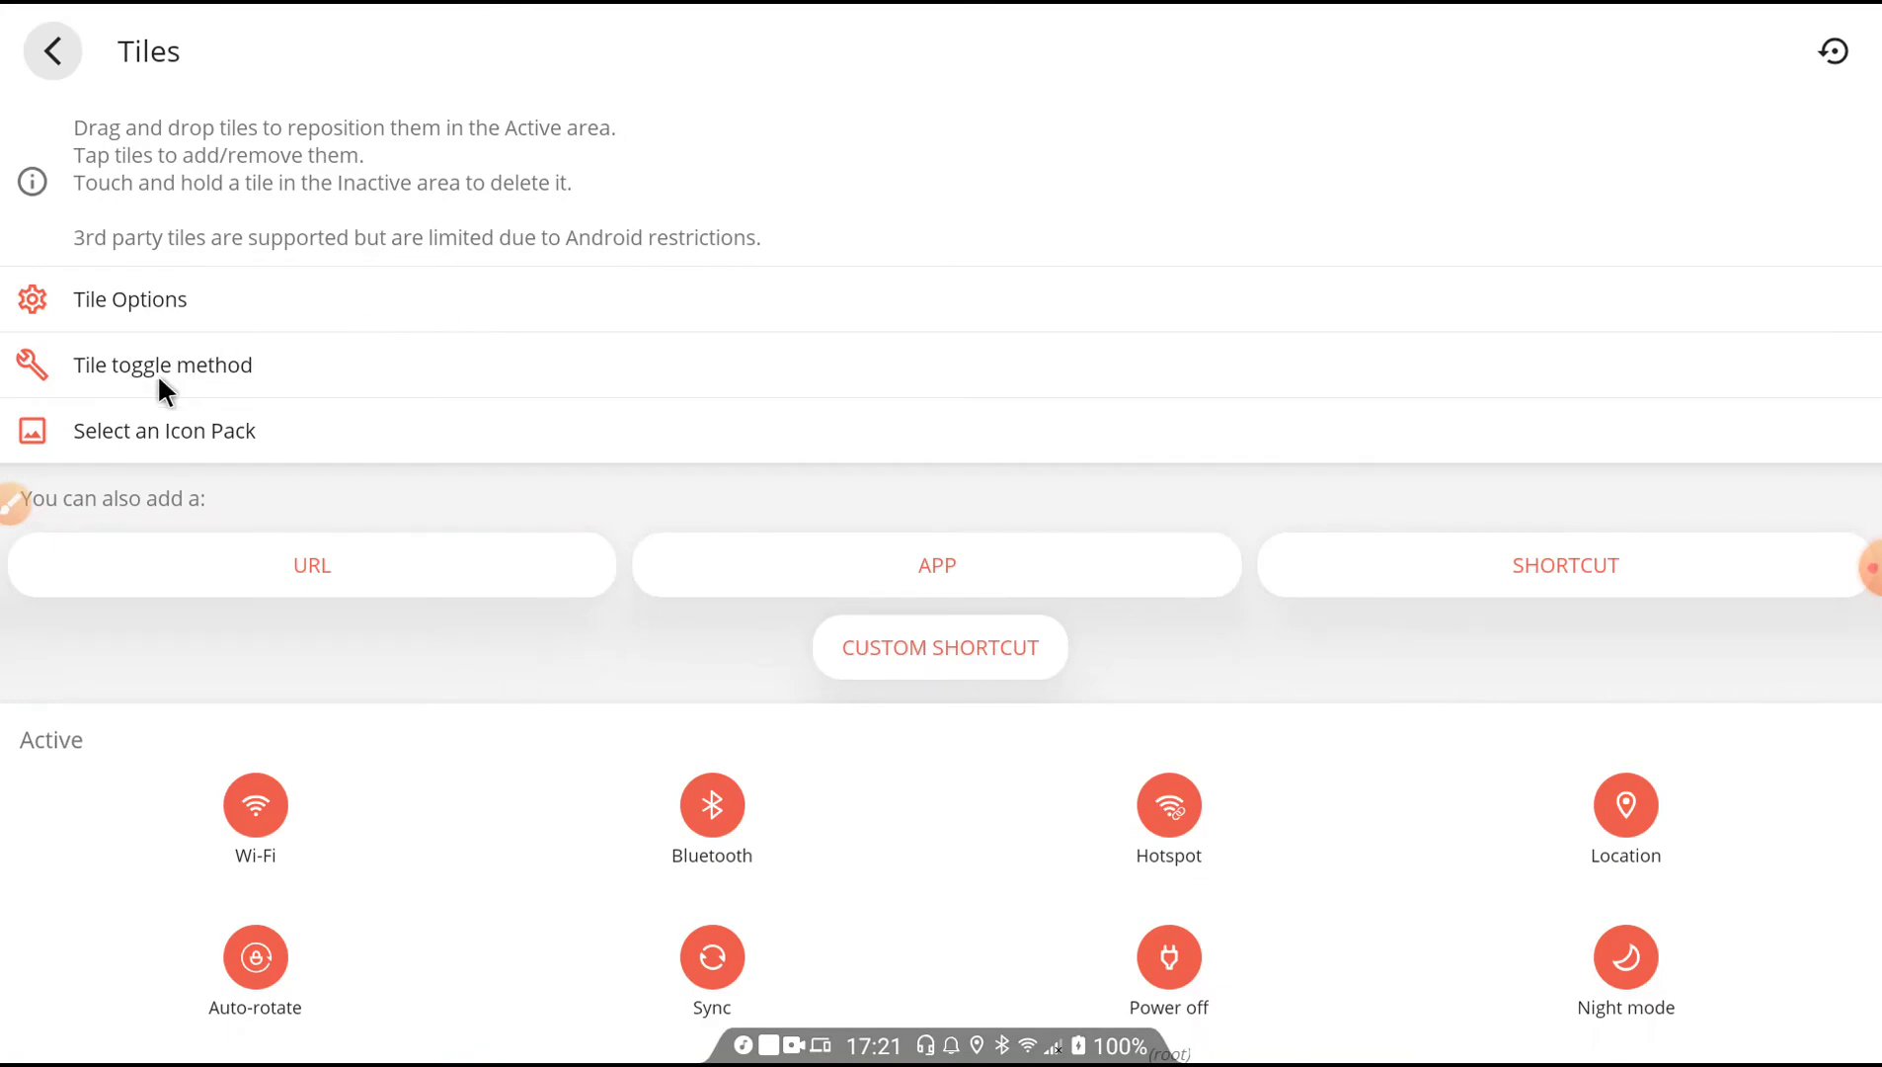
left_click(197, 363)
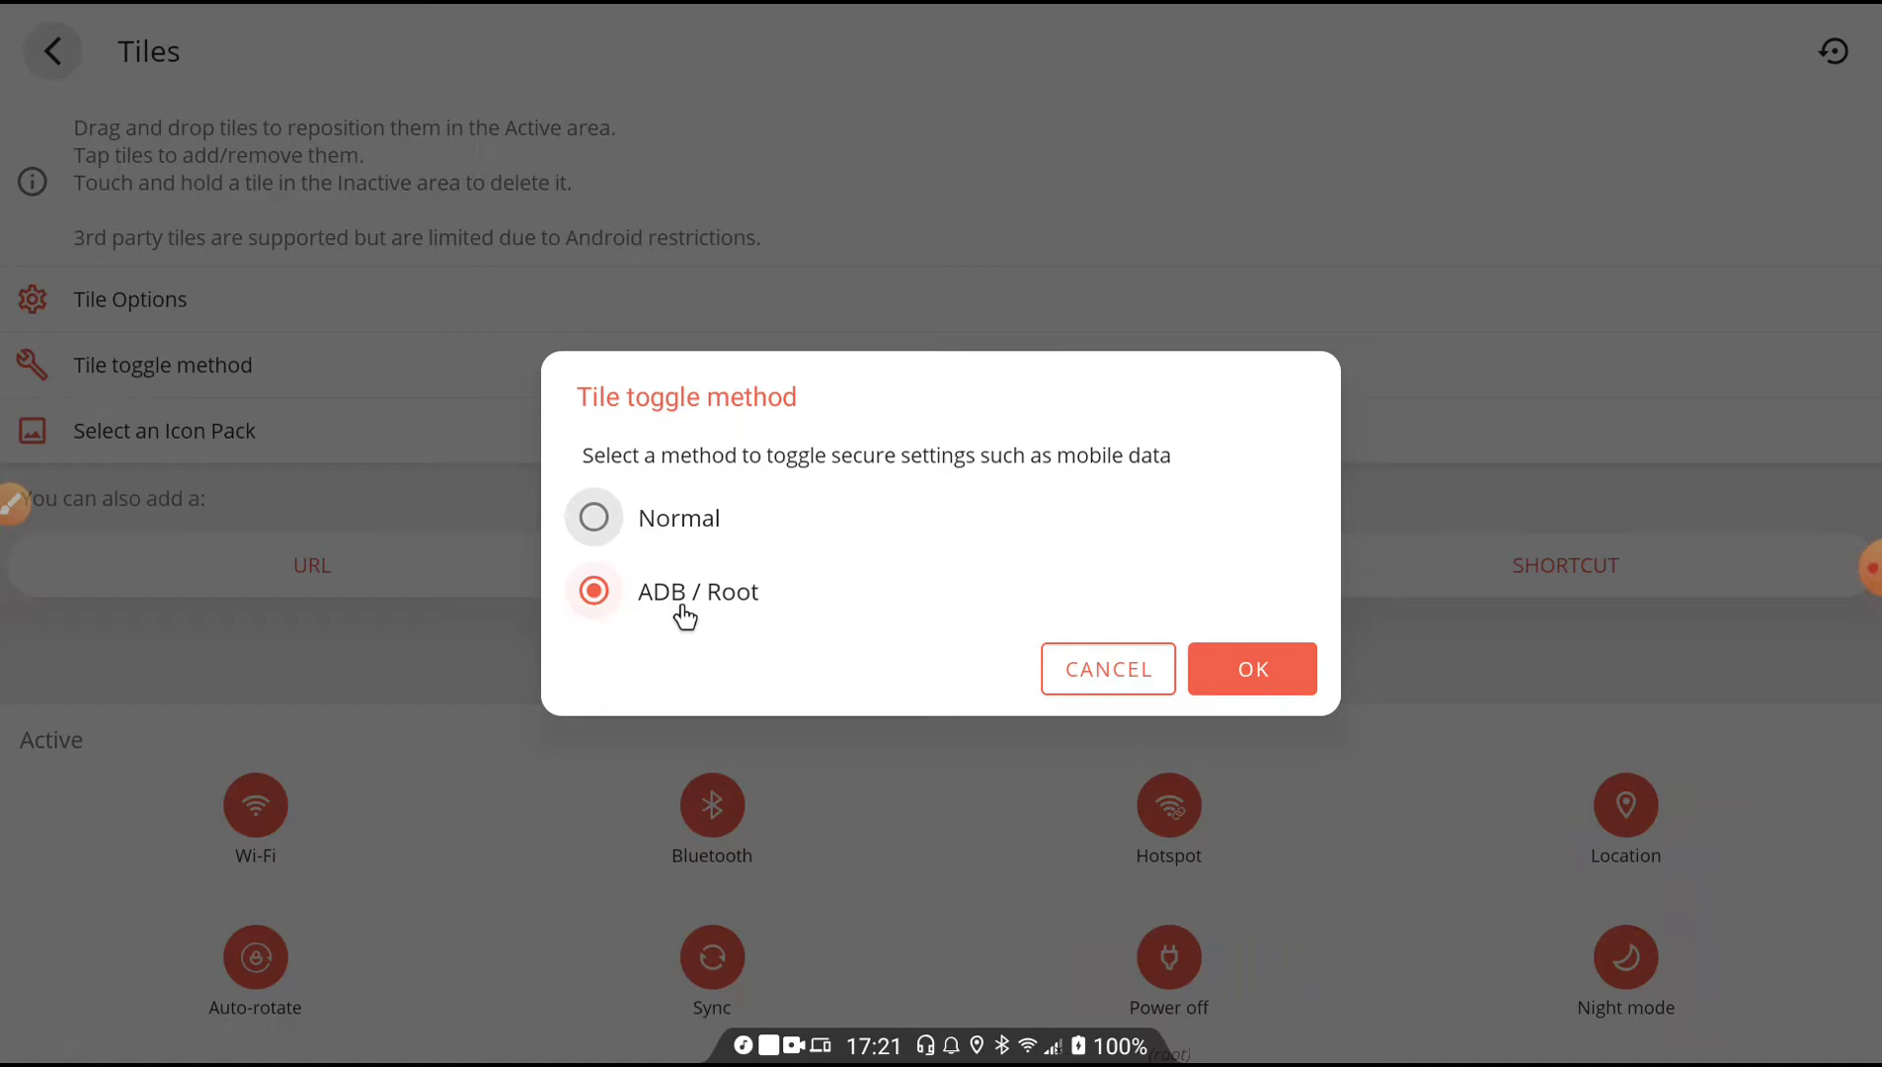
left_click(1092, 688)
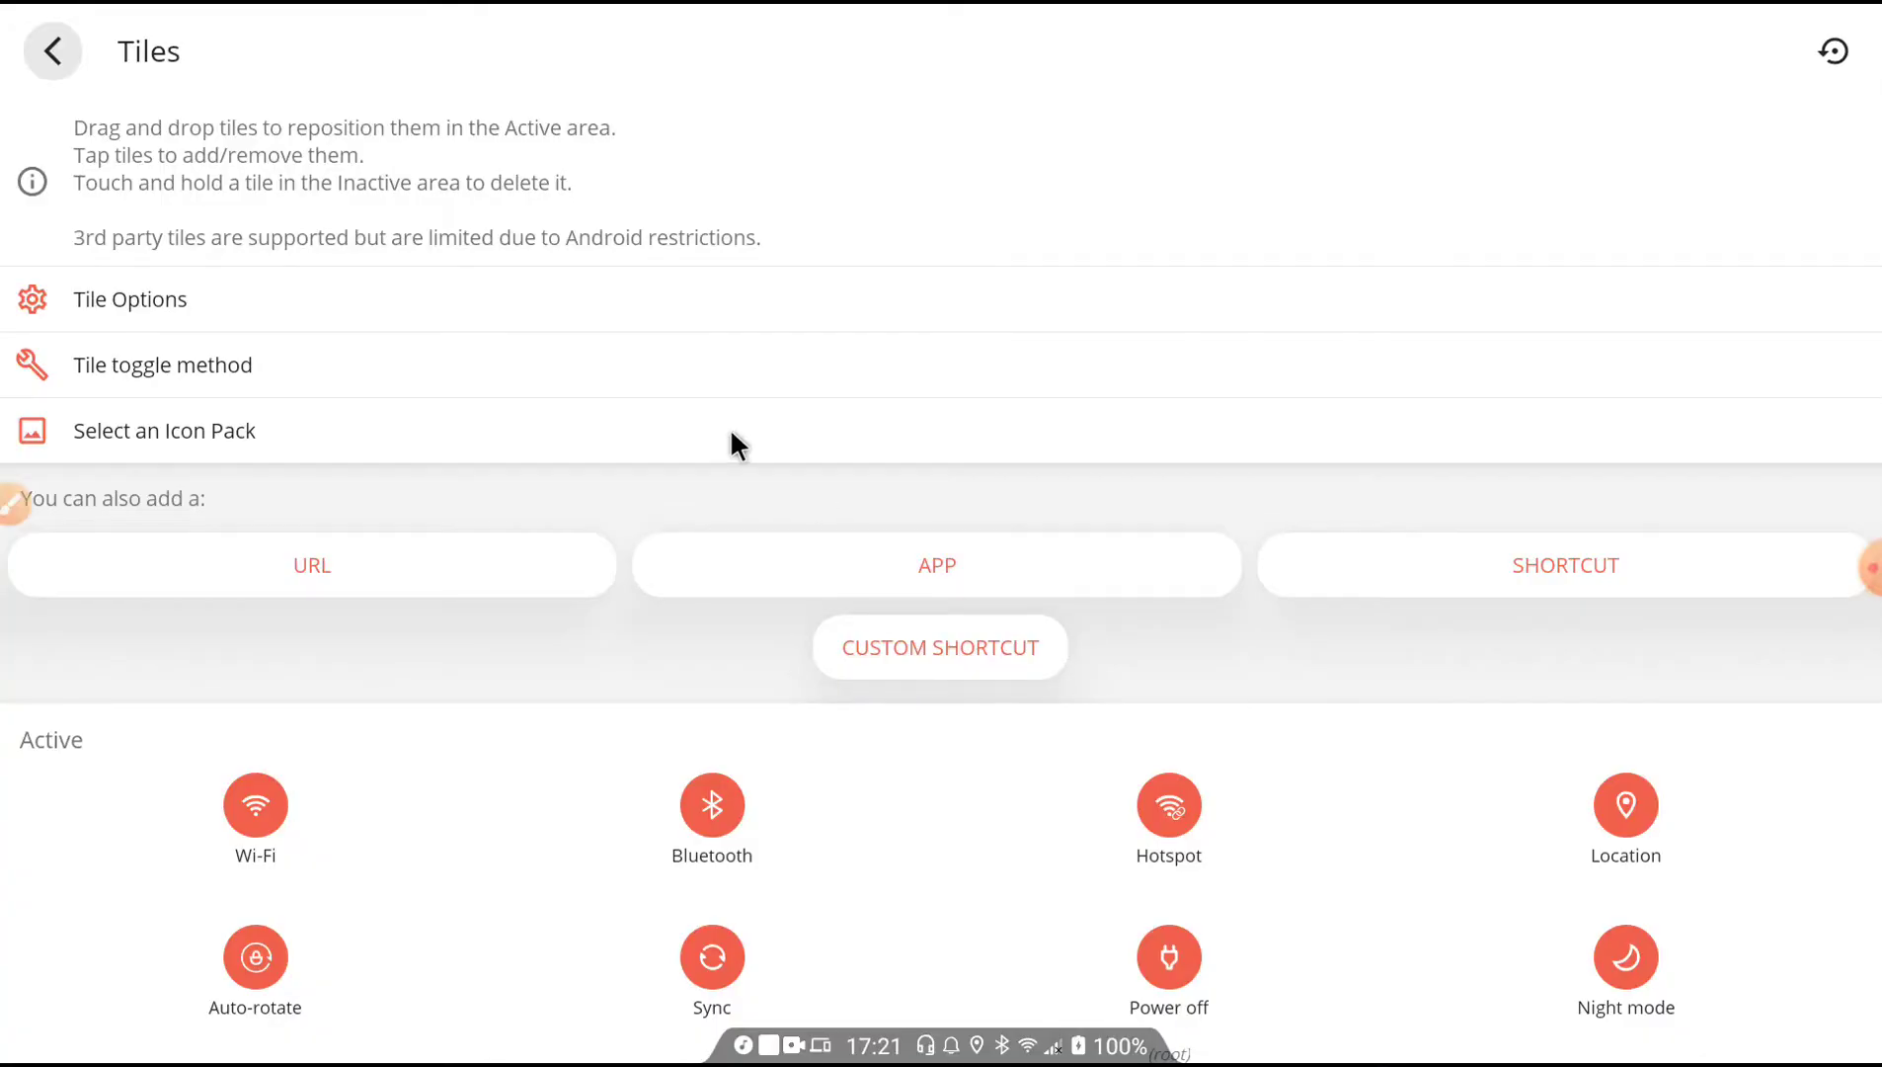
Leave the Tiles settings, open the Colors settings and browse the preset panel themes.
right_click(732, 435)
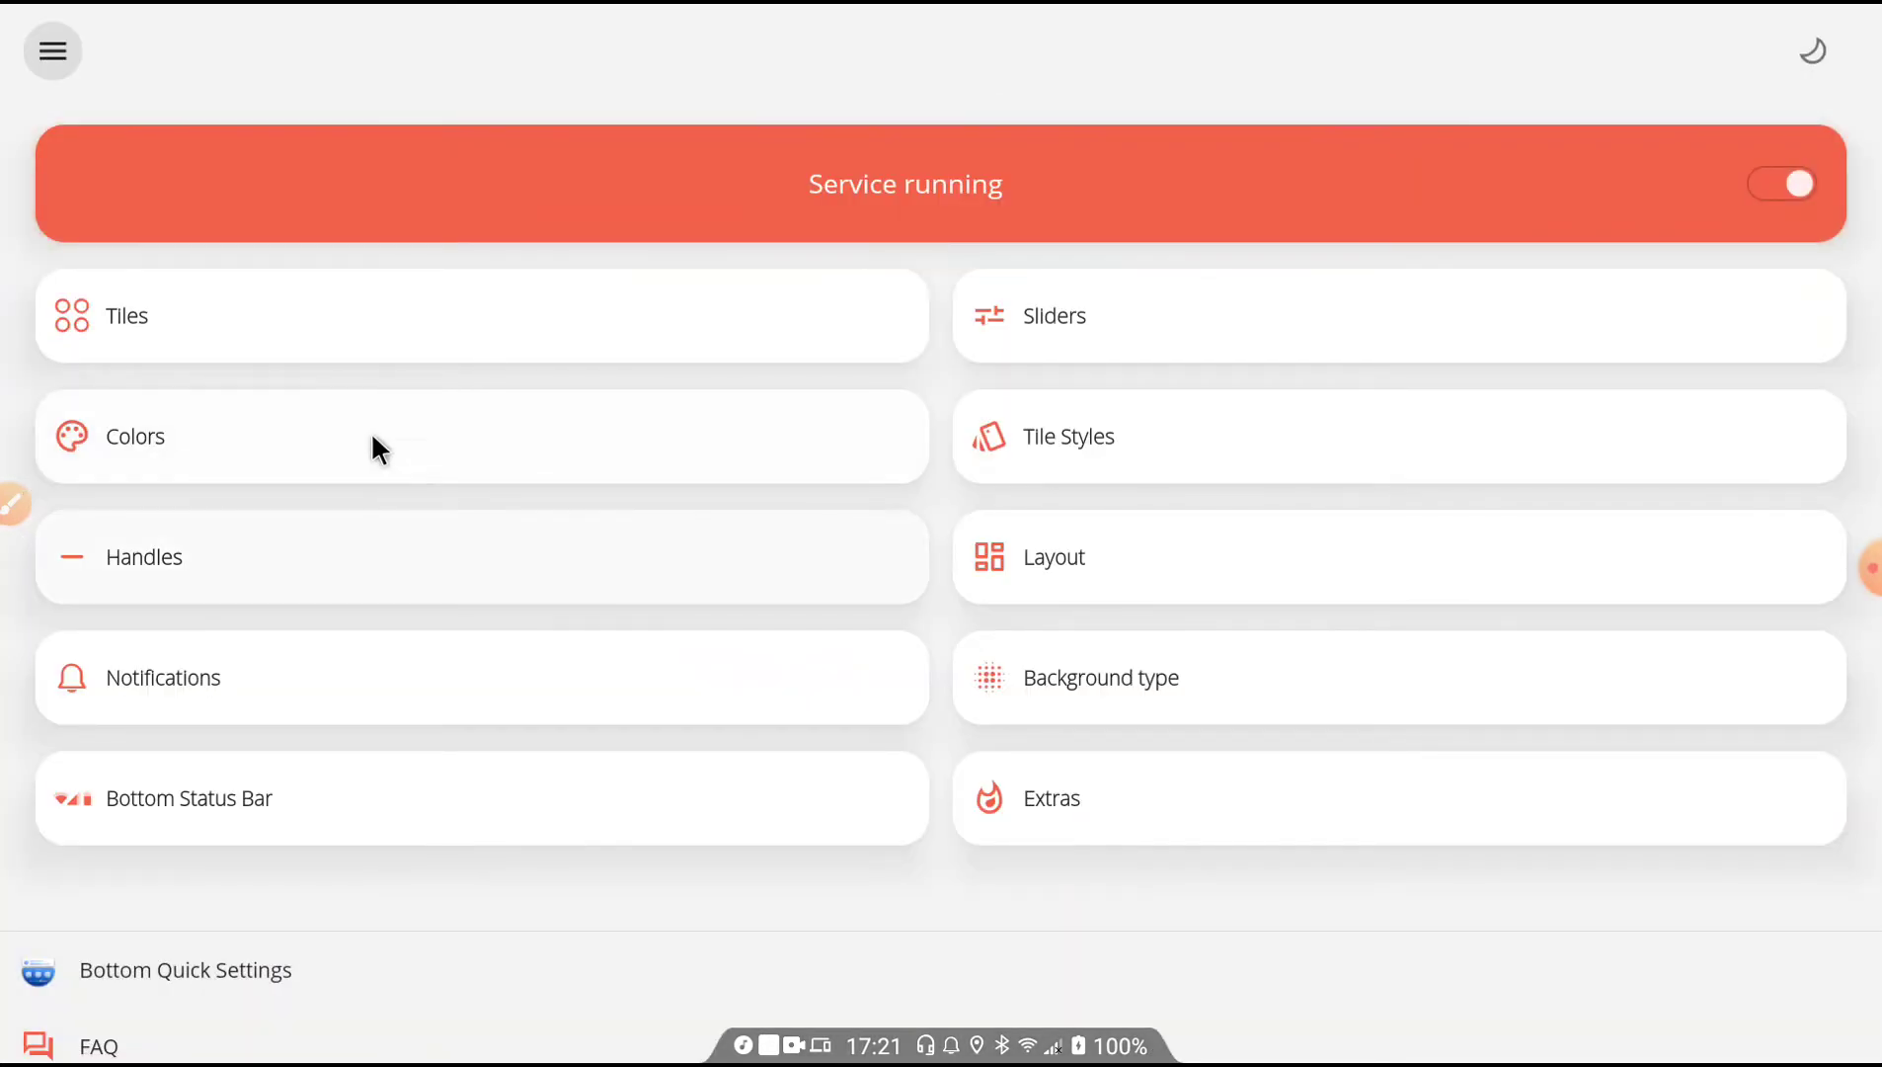
left_click(332, 446)
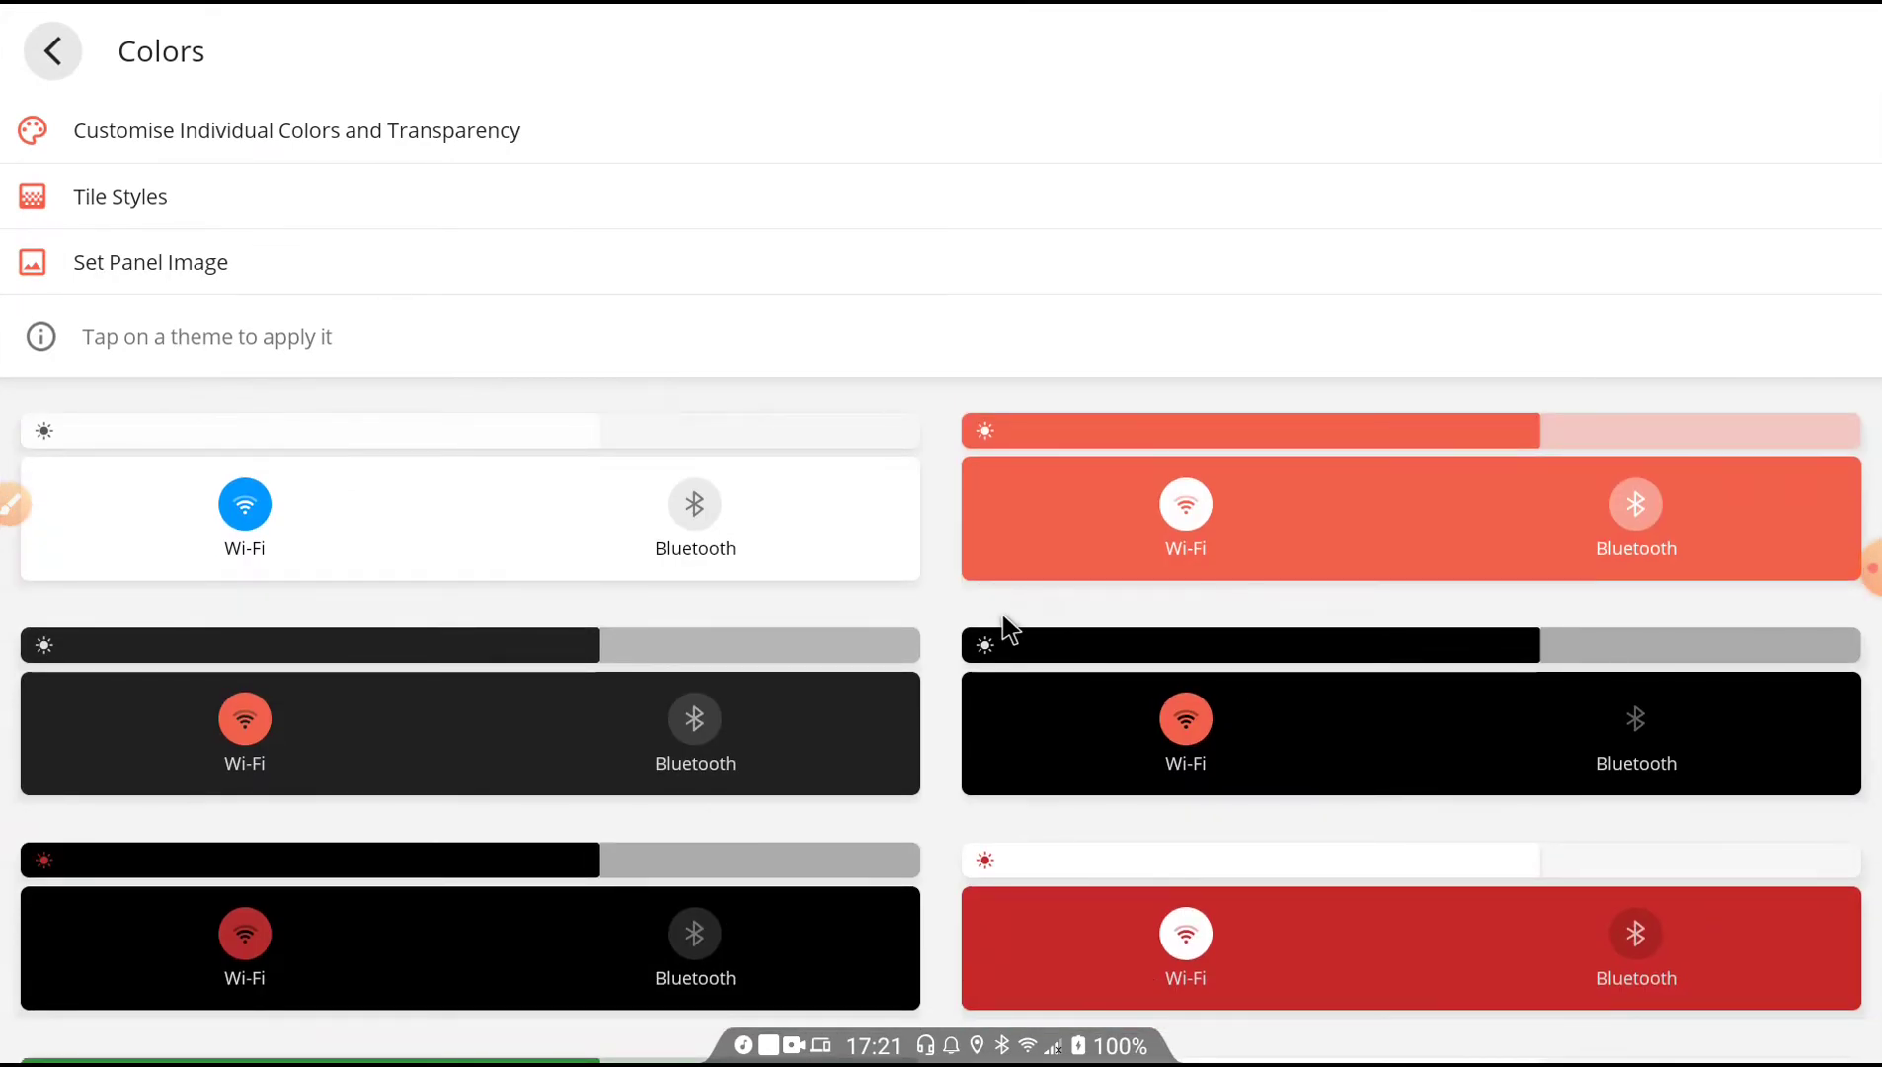
scroll(1003, 622, "down", 5)
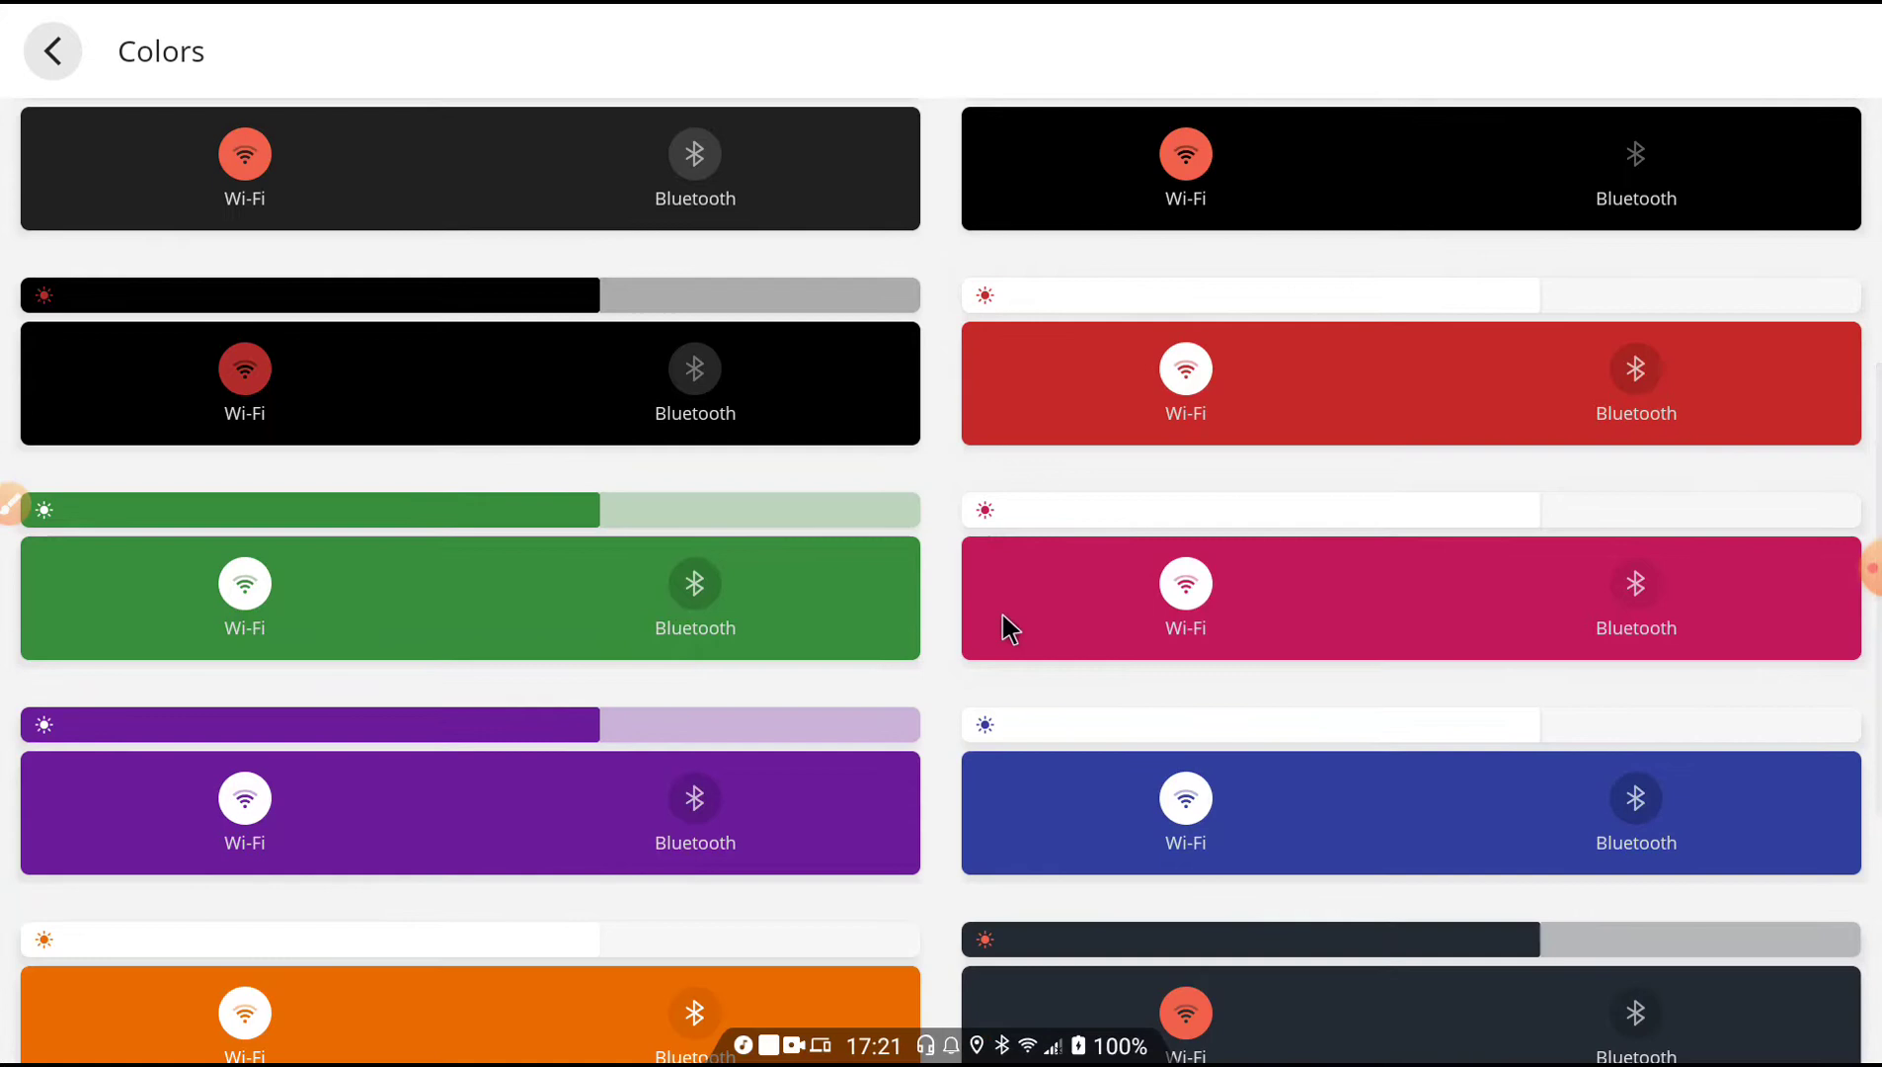
scroll(1003, 622, "down", 2)
scroll(1003, 622, "up", 4)
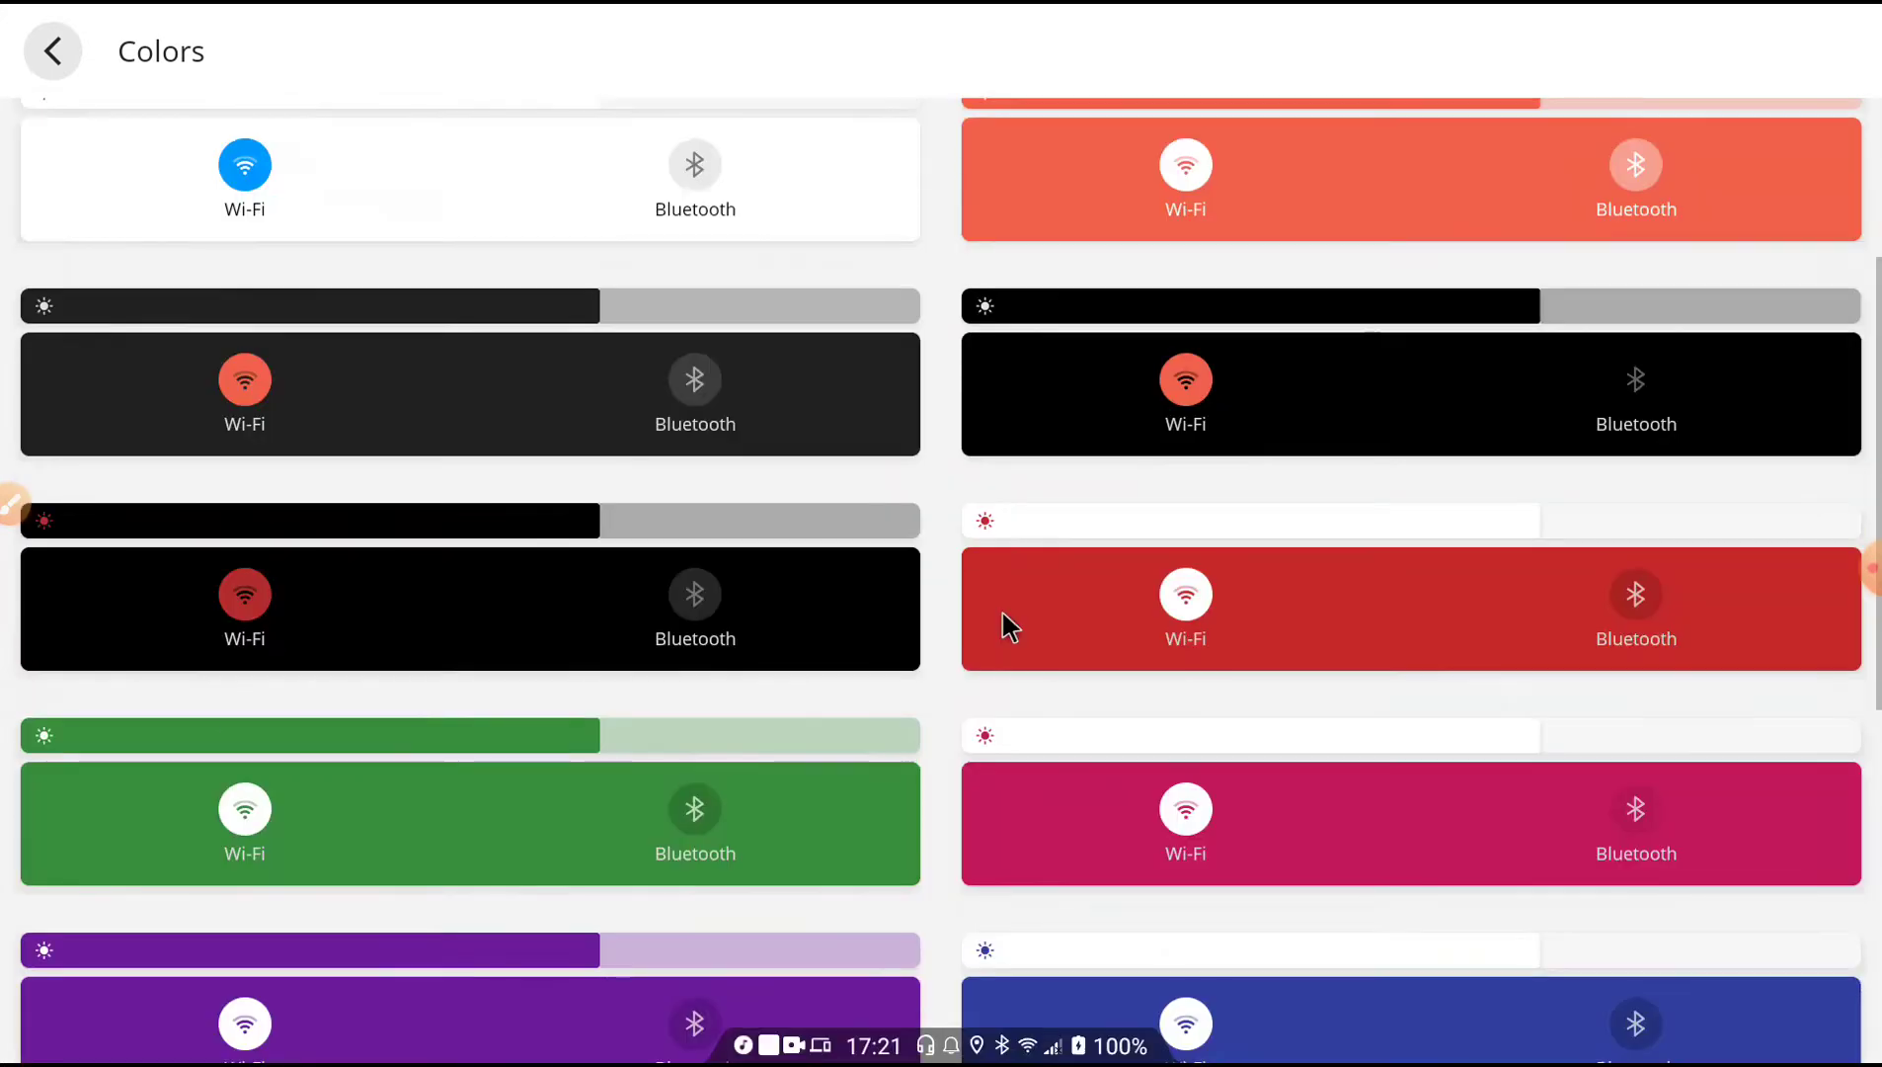
scroll(1003, 622, "up", 3)
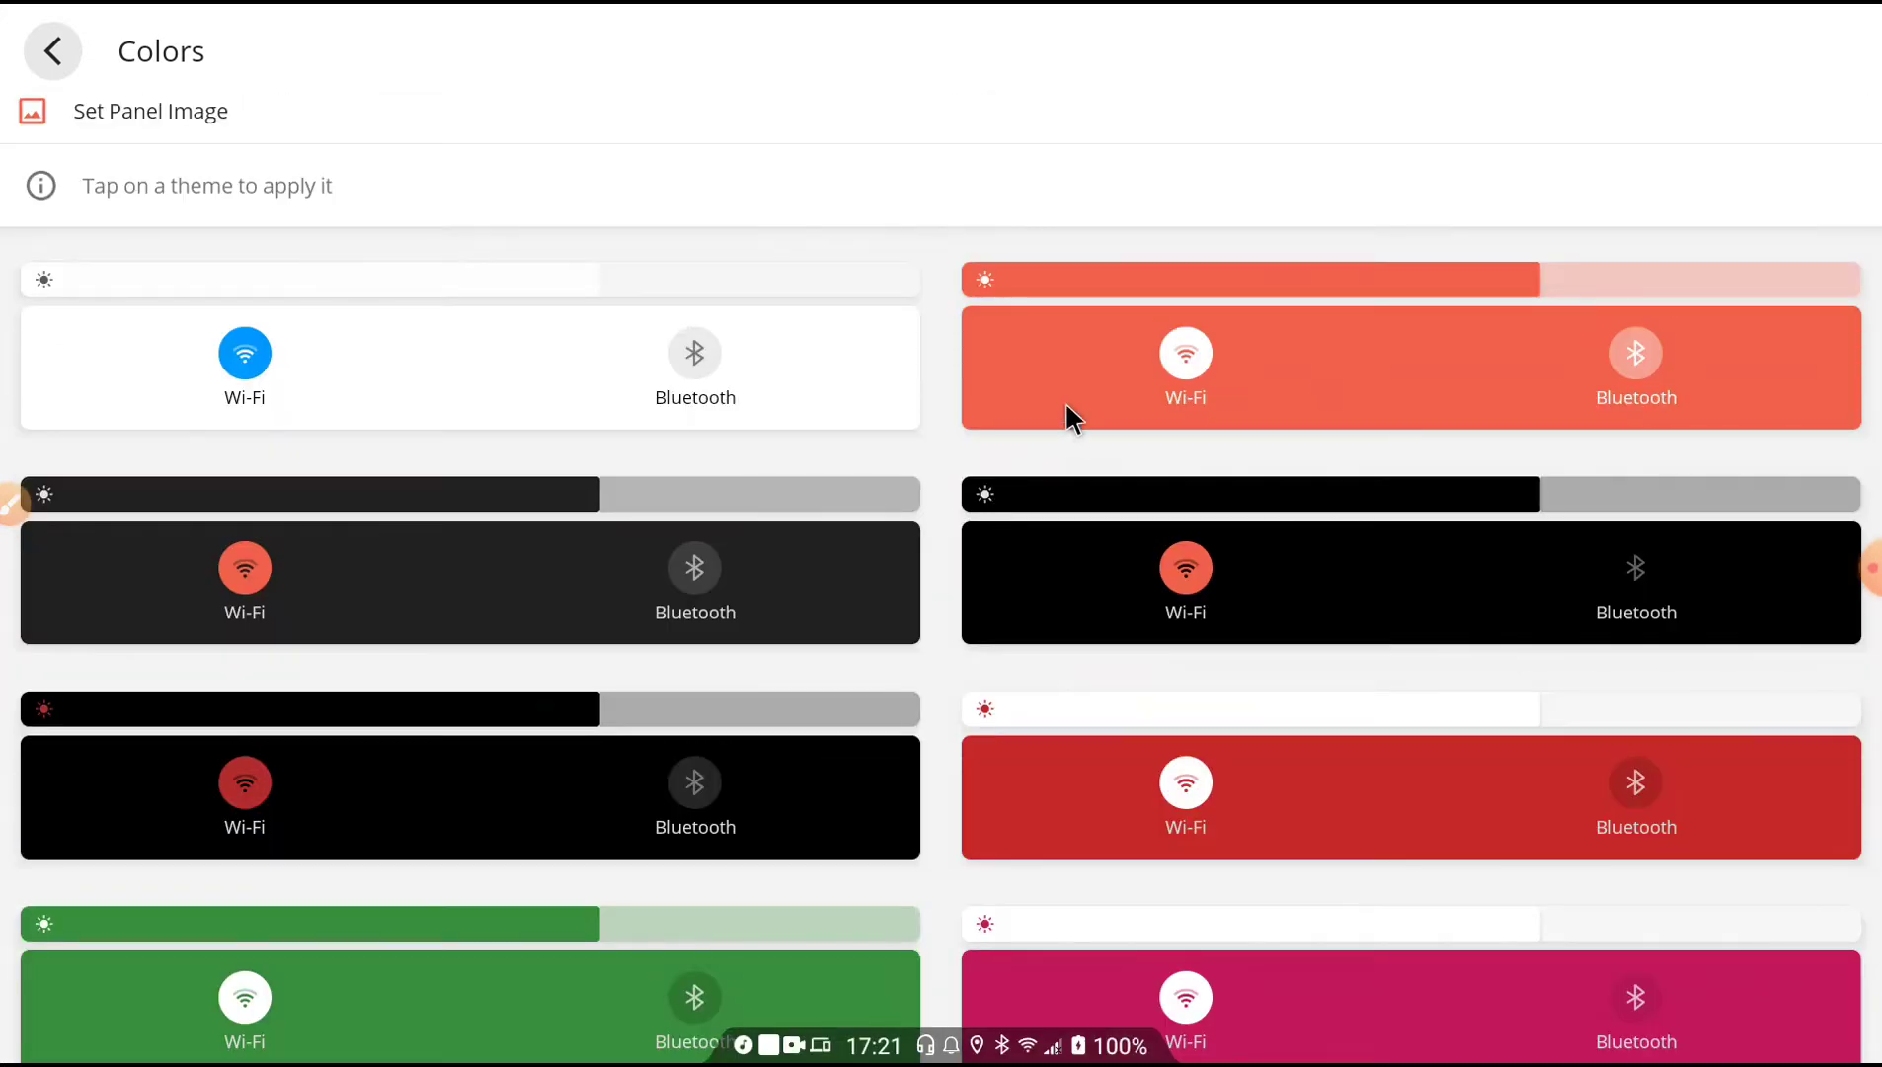
Preview the coral panel theme, apply the white theme with the blue Wi-Fi tile instead, and return to the main settings.
left_click(1060, 407)
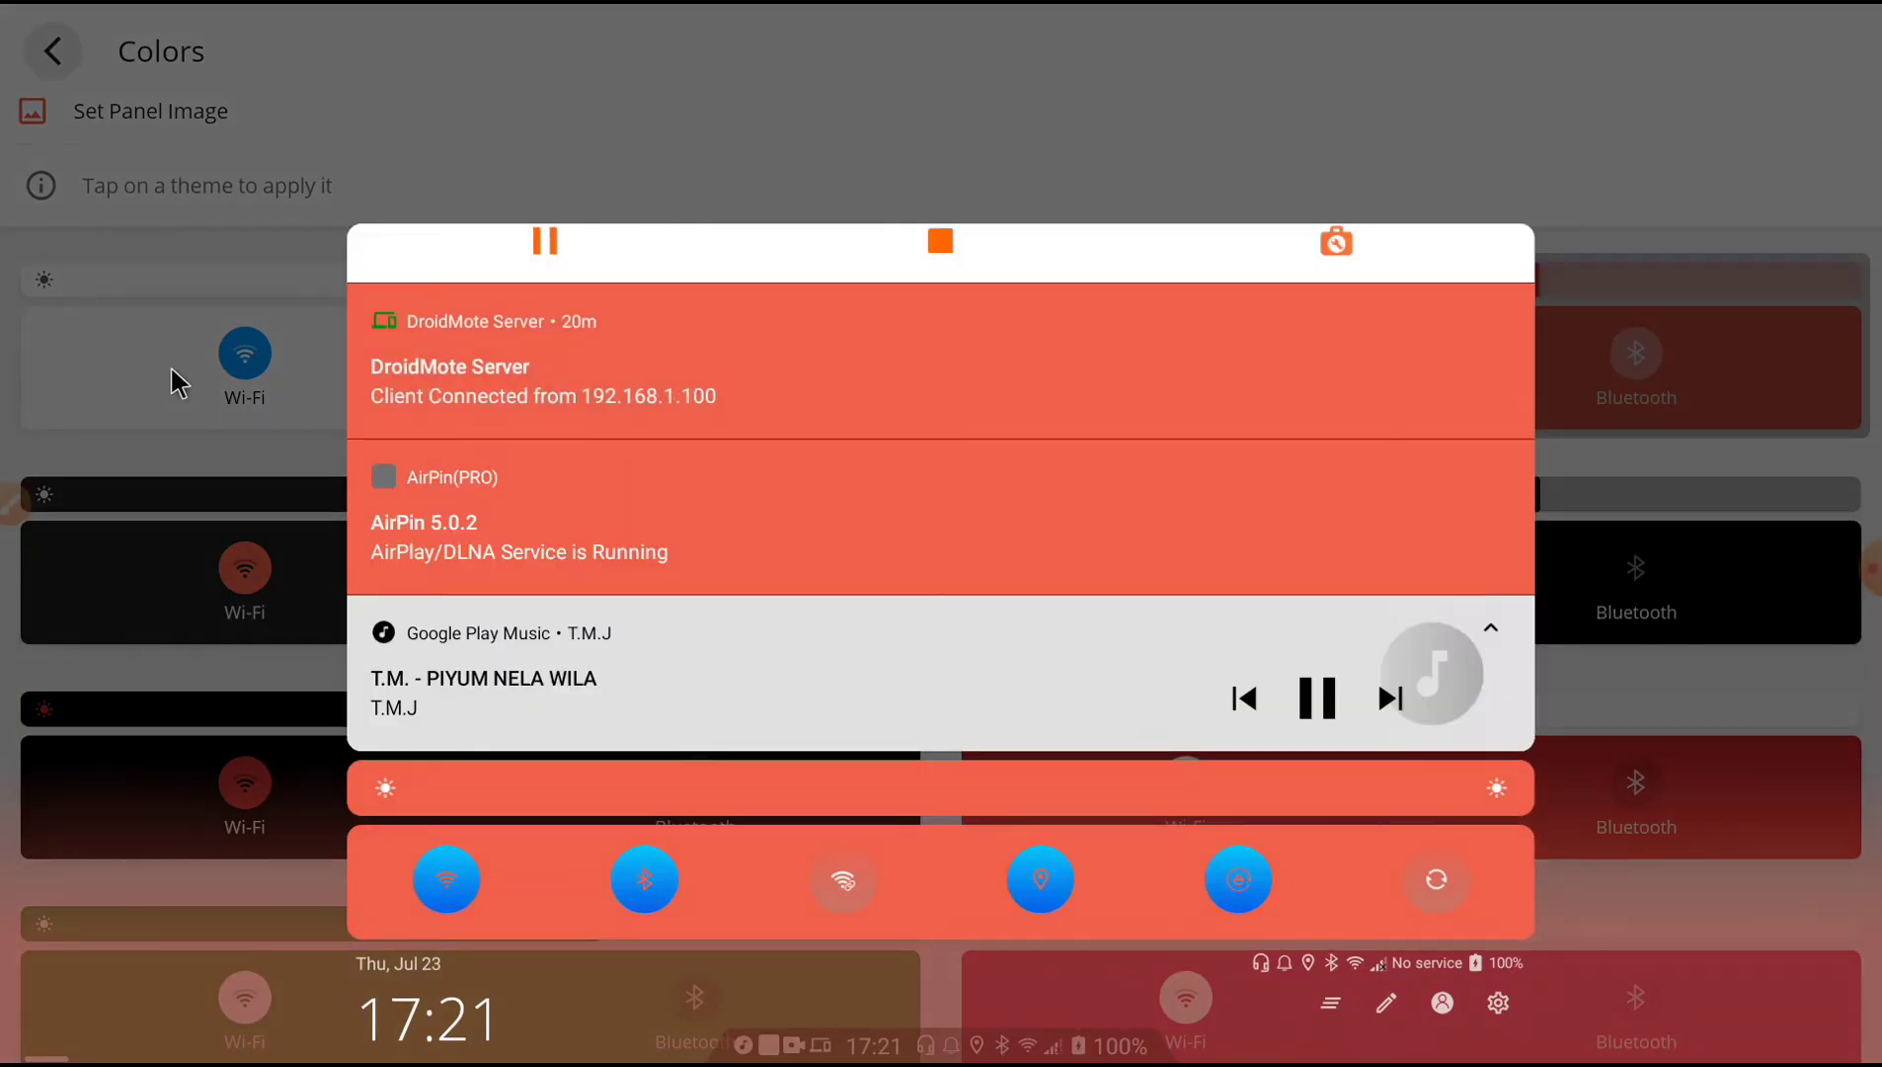
left_click(172, 369)
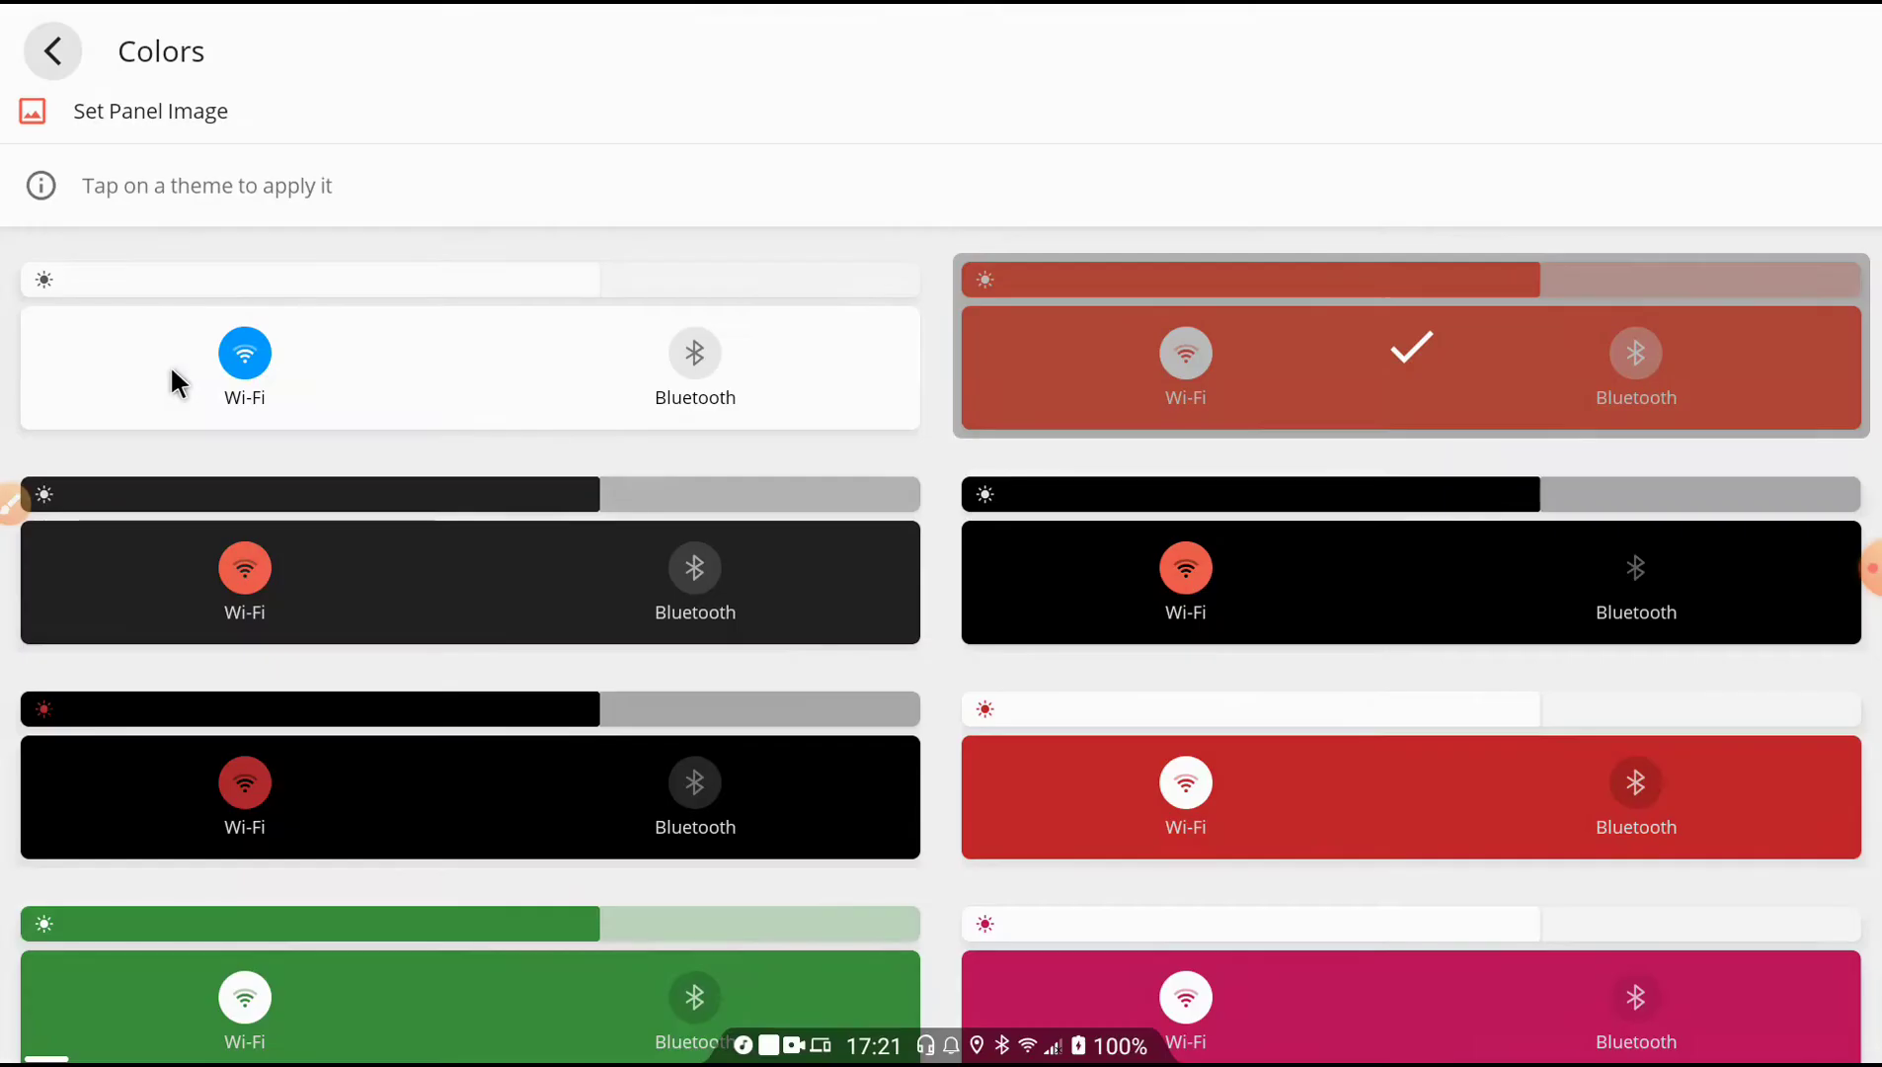
left_click(254, 370)
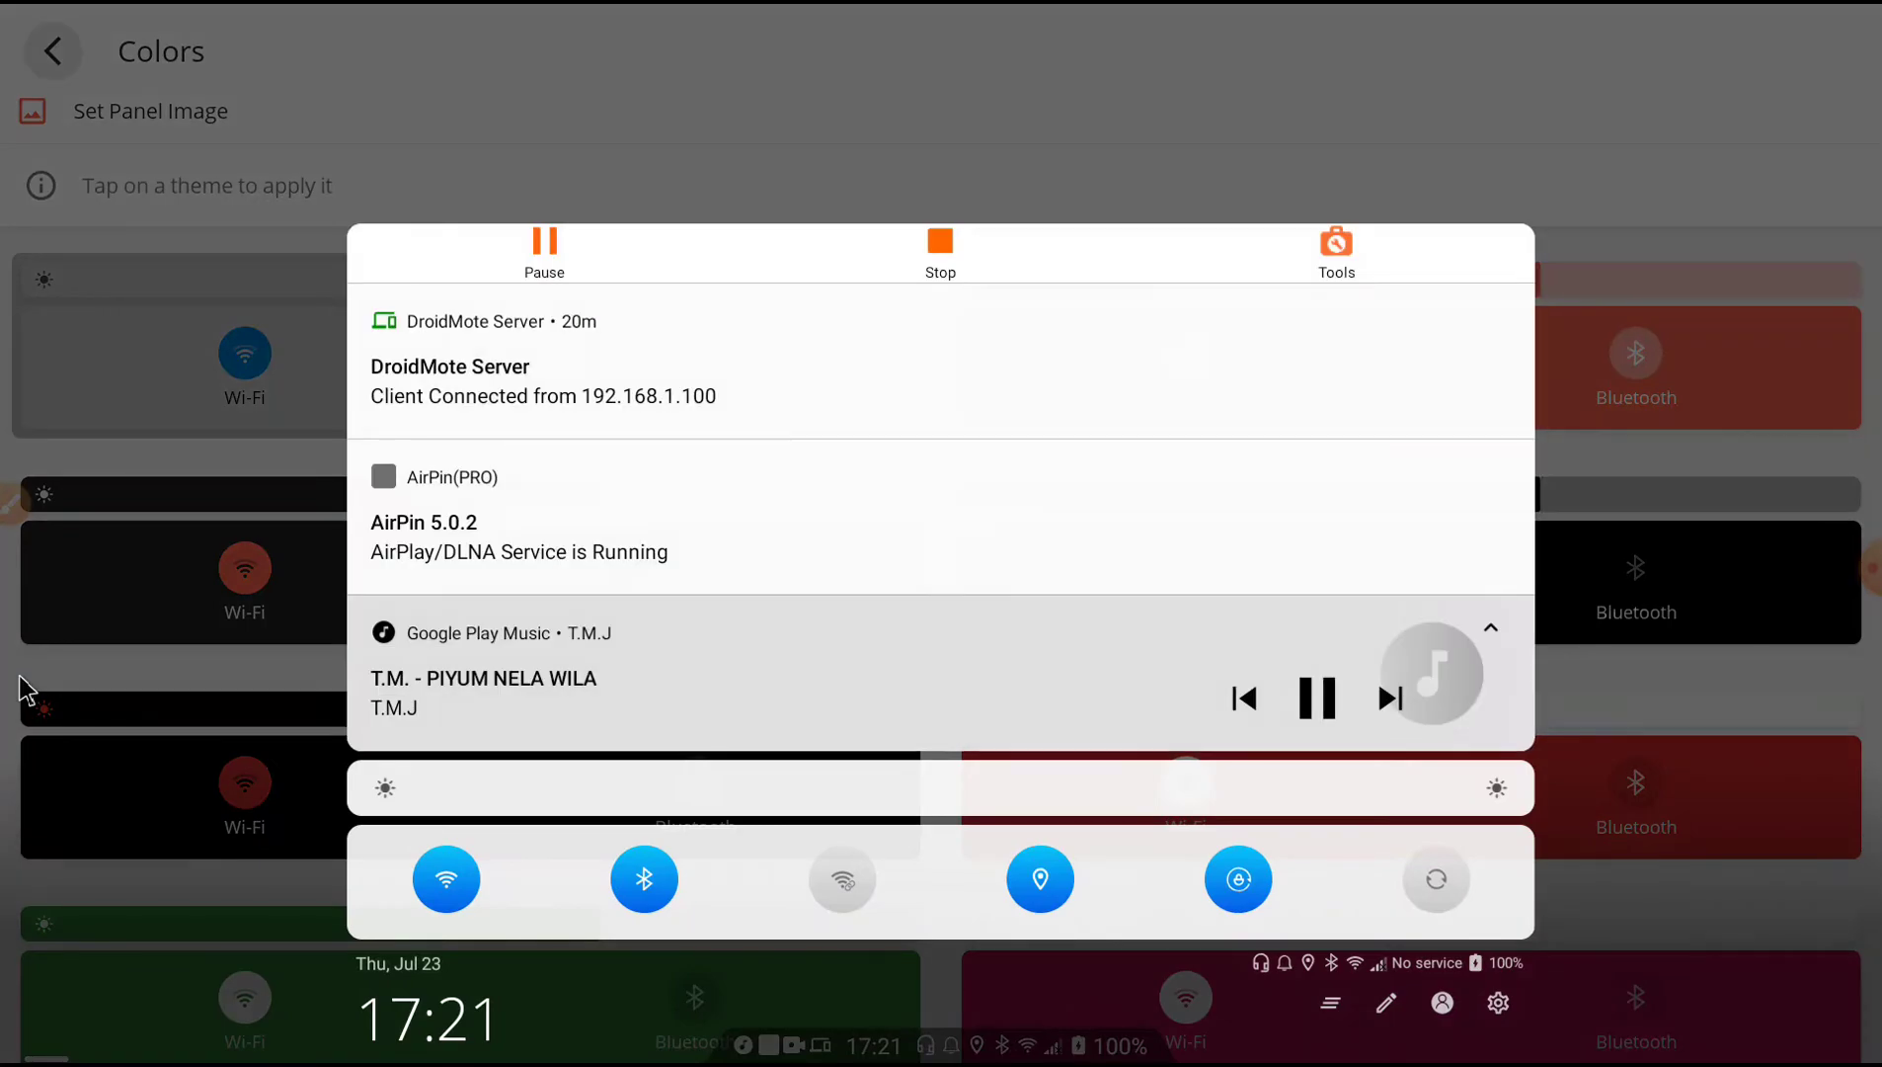
left_click(24, 693)
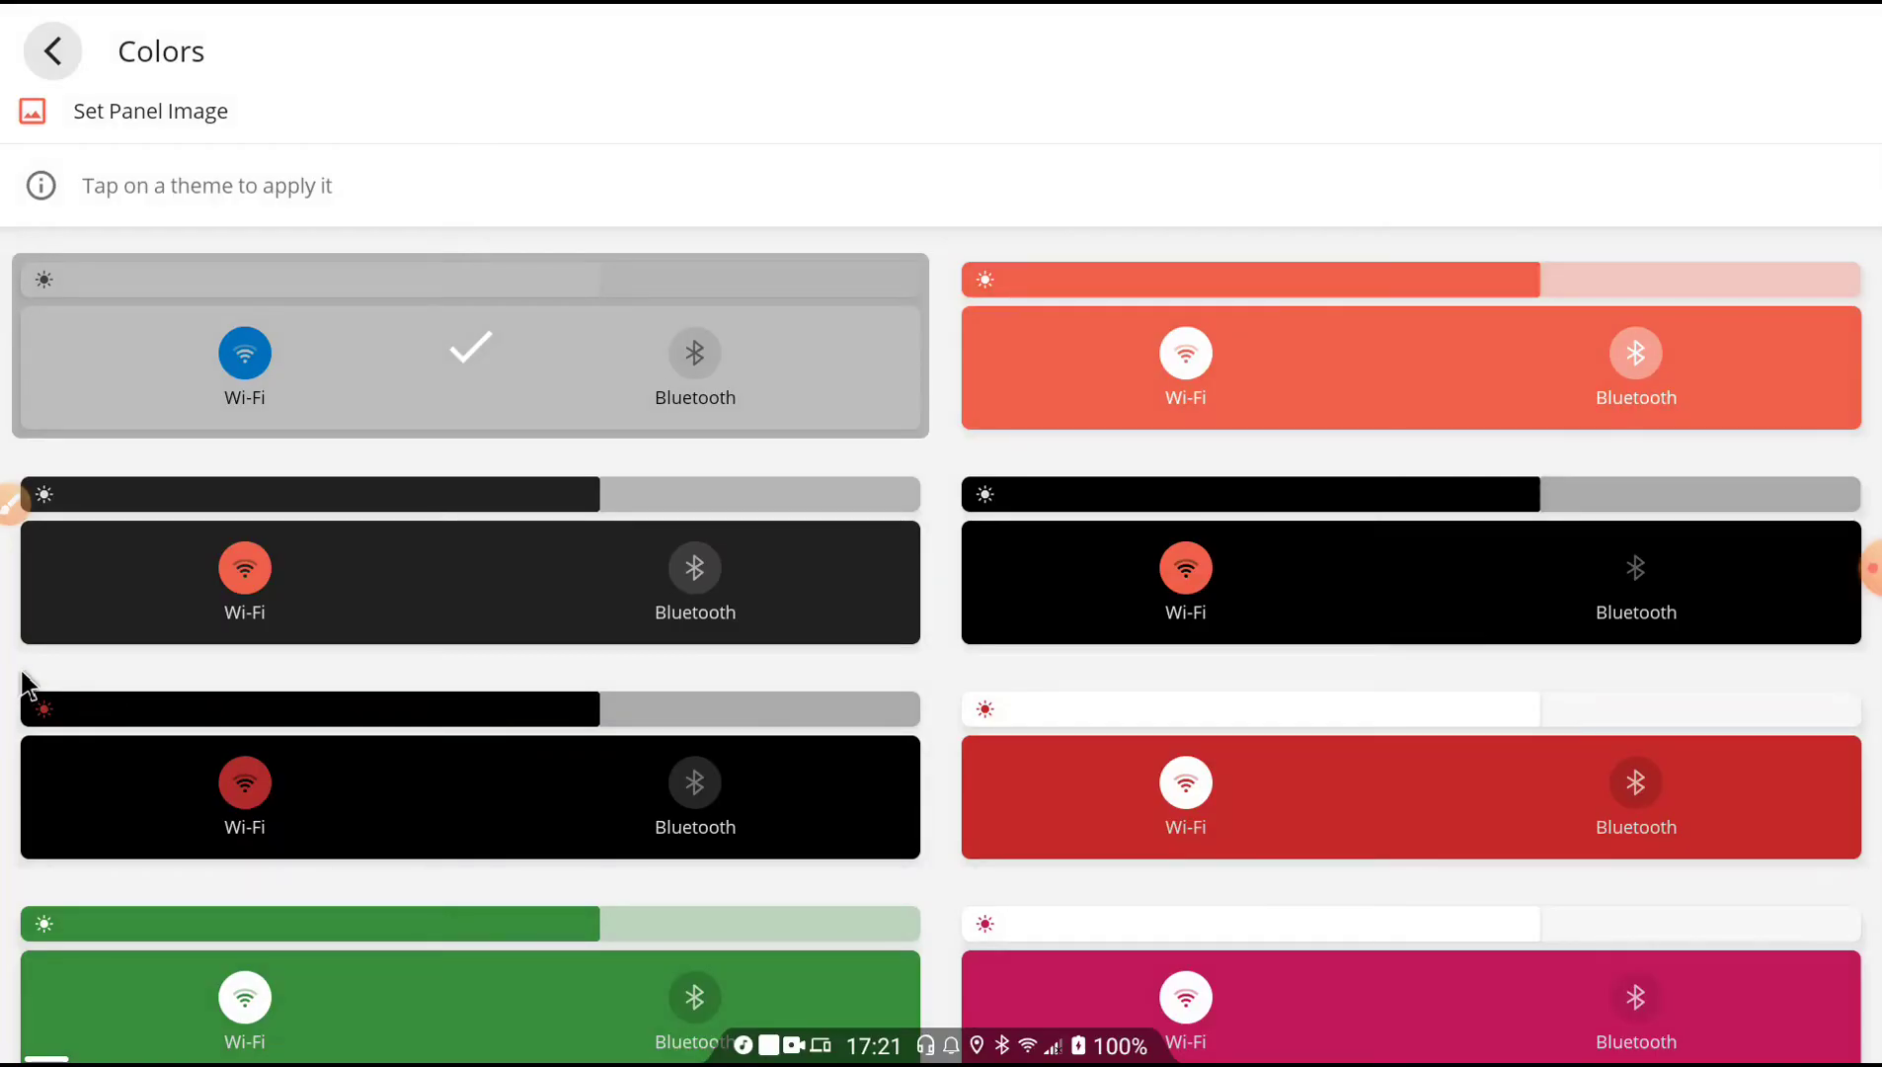
left_click_drag(24, 682, 241, 778)
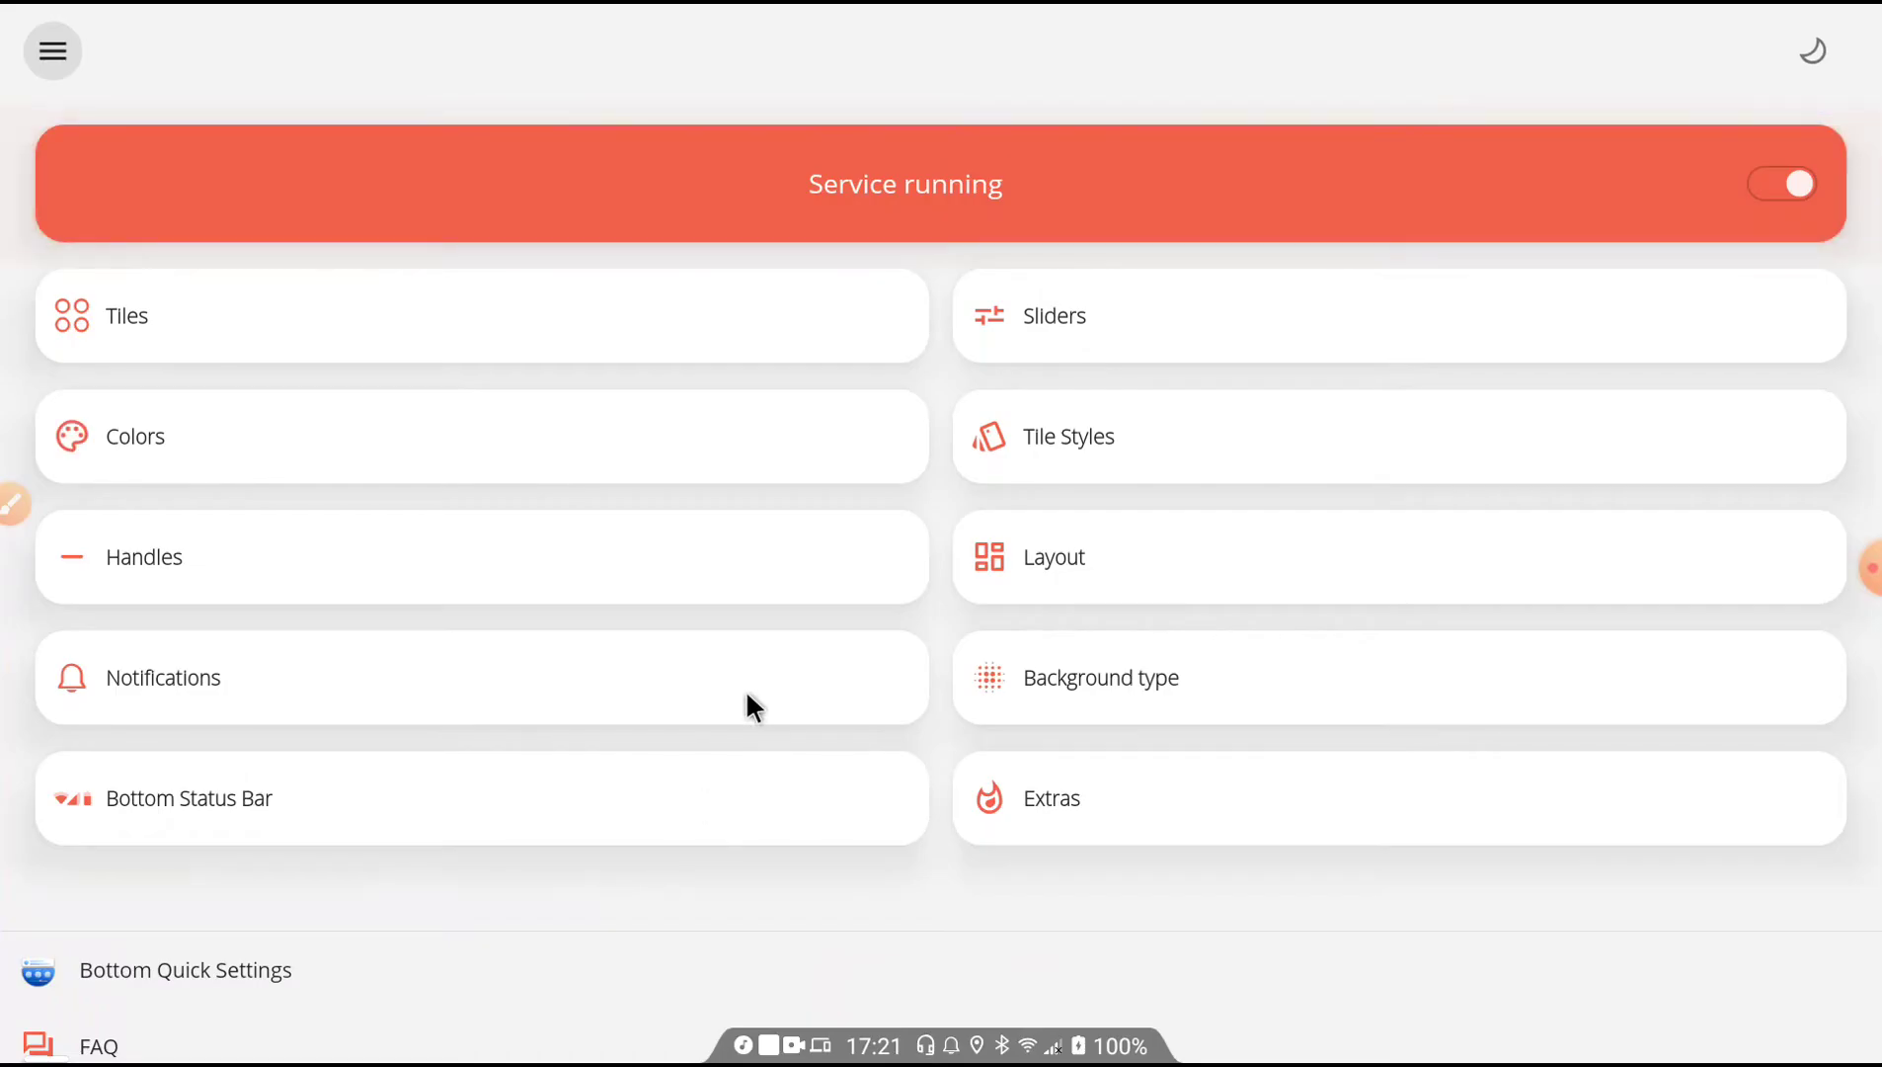
Open the Handles settings and point out the bottom handle with a hand-drawn red arrow, closing the drawing overlay when done.
left_click(539, 582)
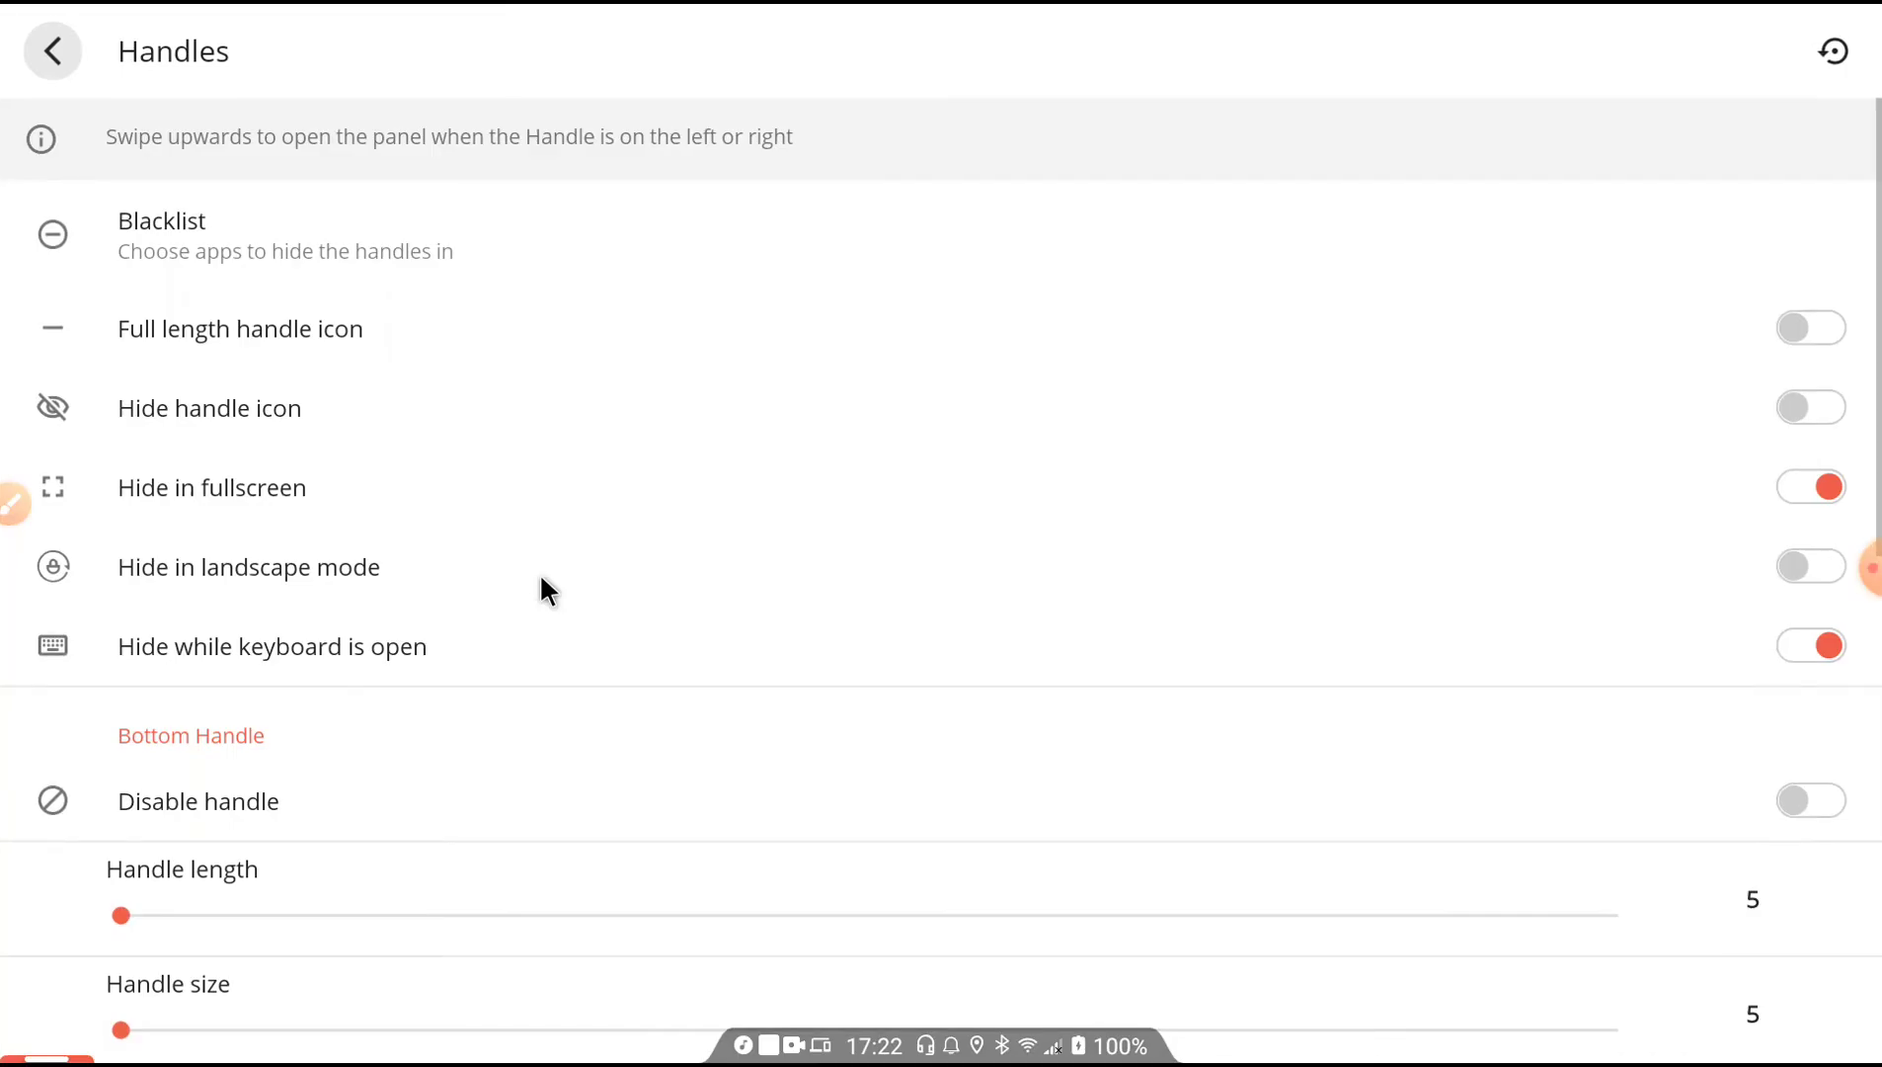
left_click(15, 499)
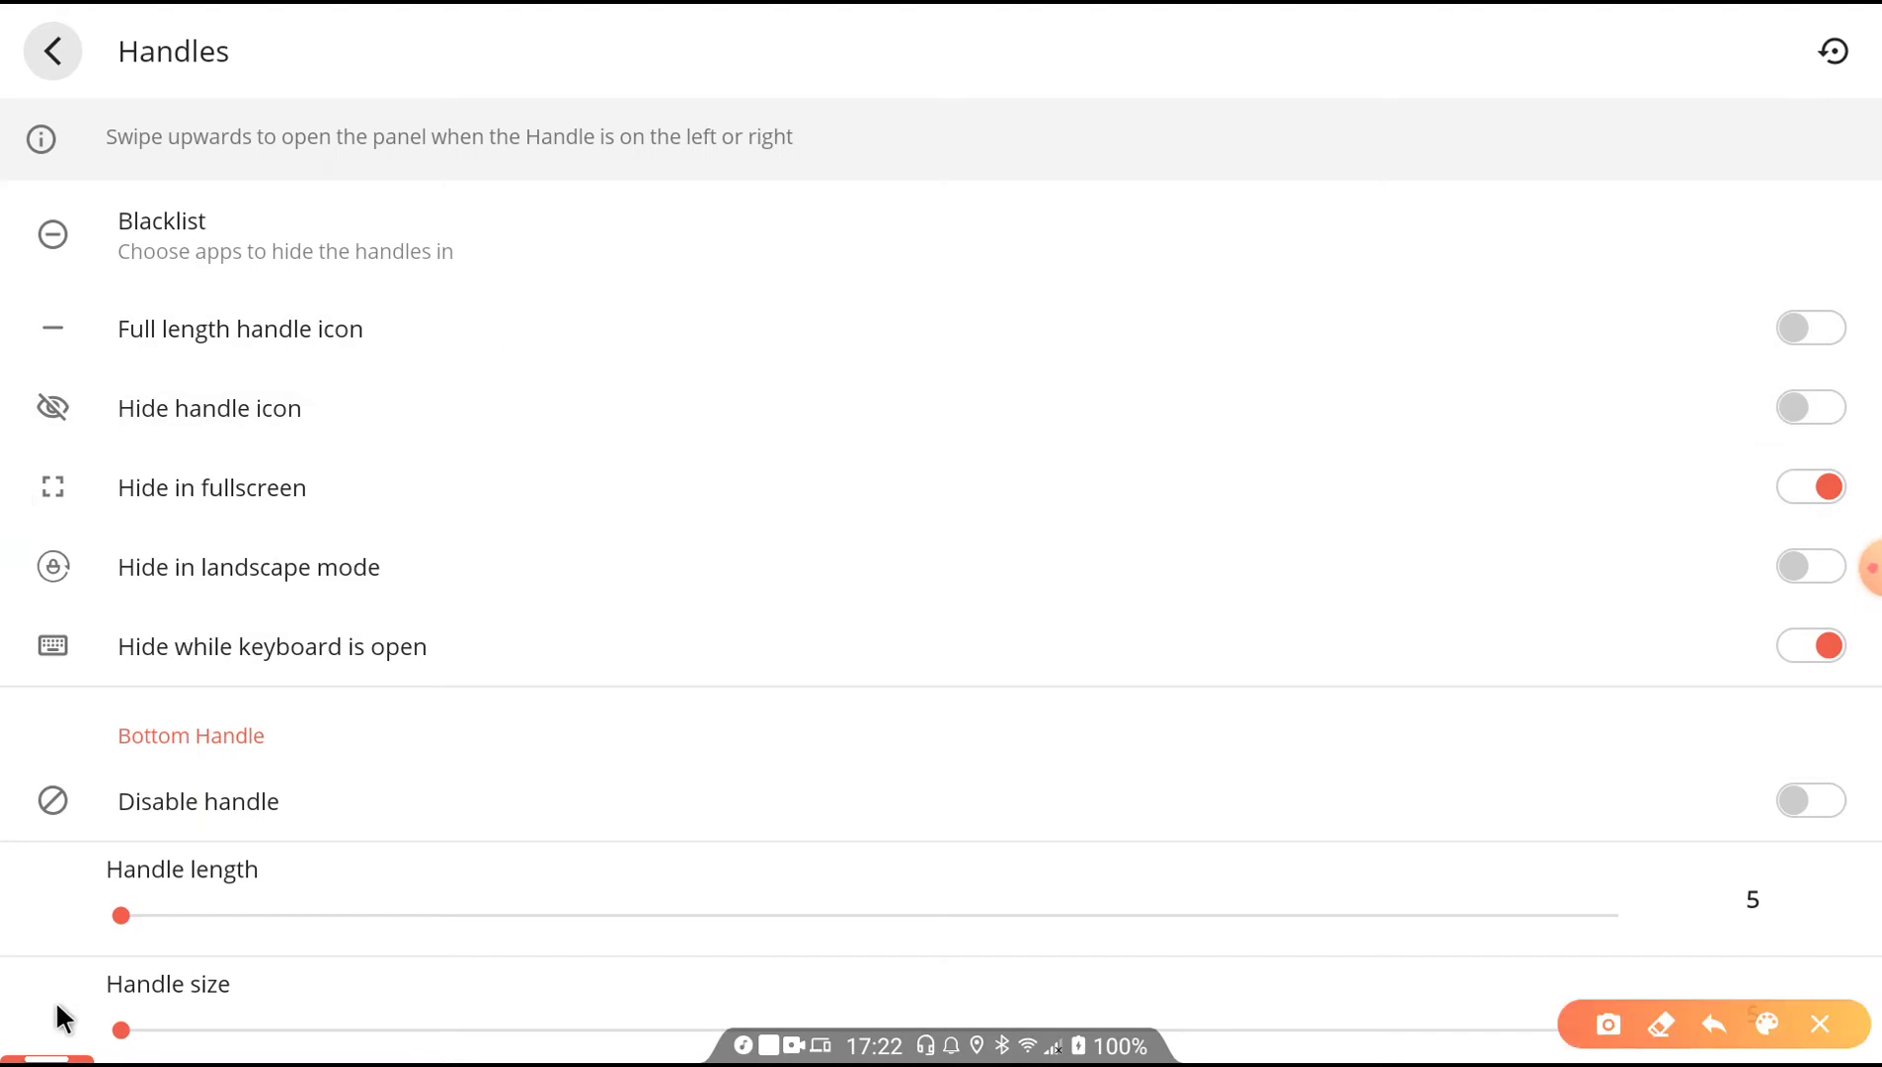
left_click_drag(56, 1014, 67, 812)
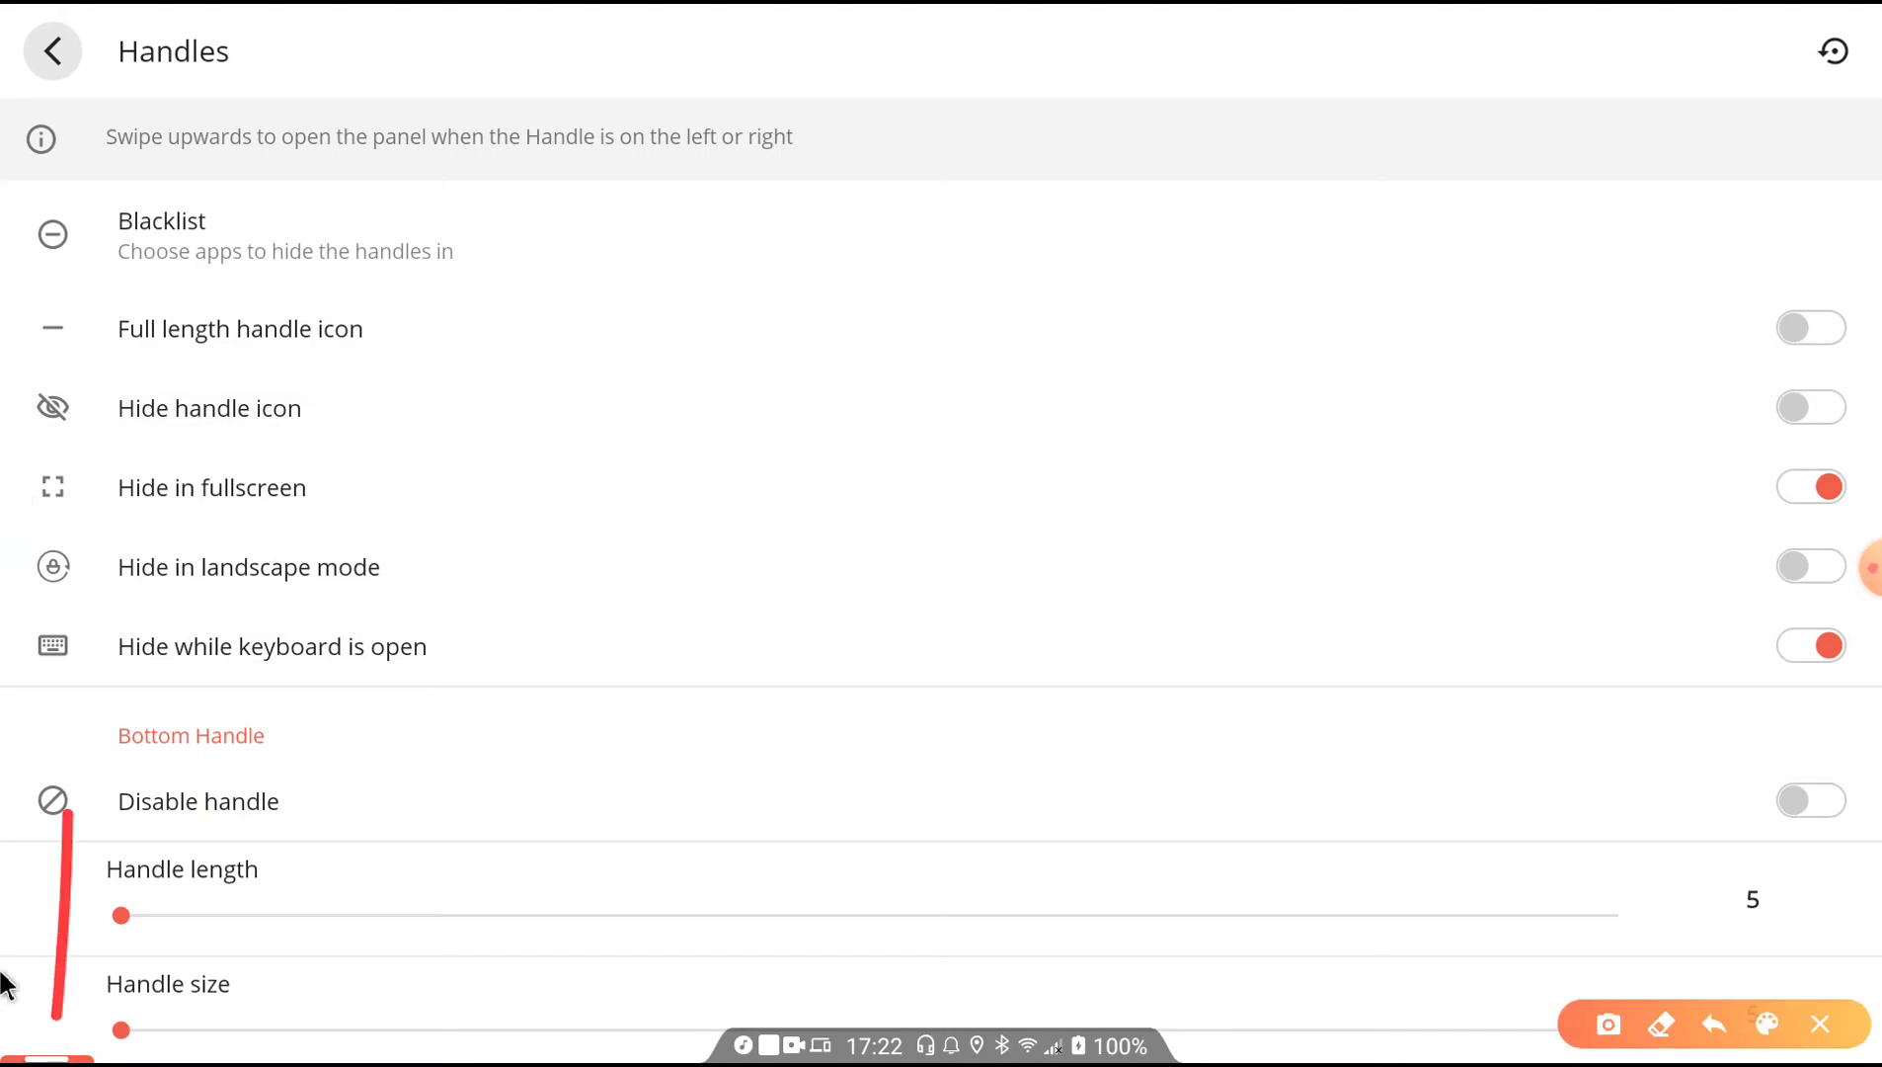
mouse_move(8, 976)
left_mouse_down()
mouse_move(60, 1019)
mouse_move(110, 1000)
left_mouse_up()
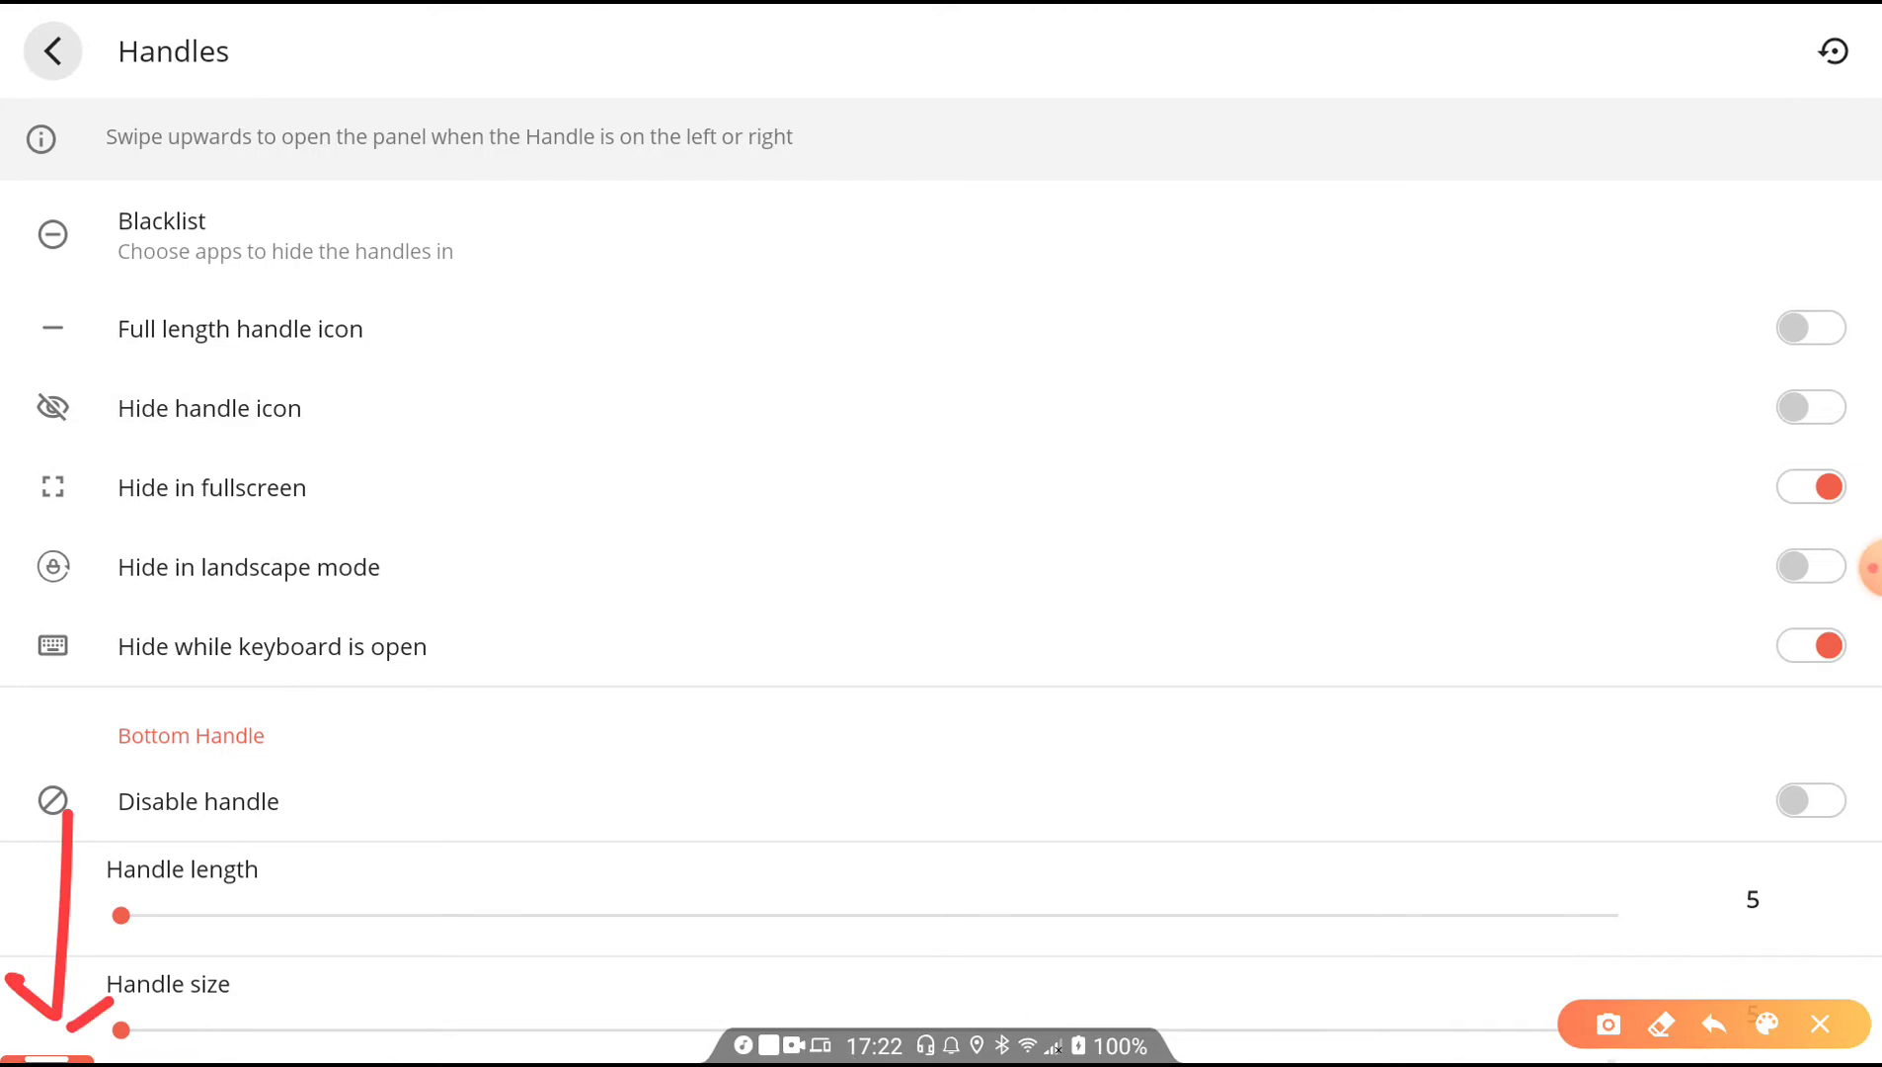
left_click(1820, 1024)
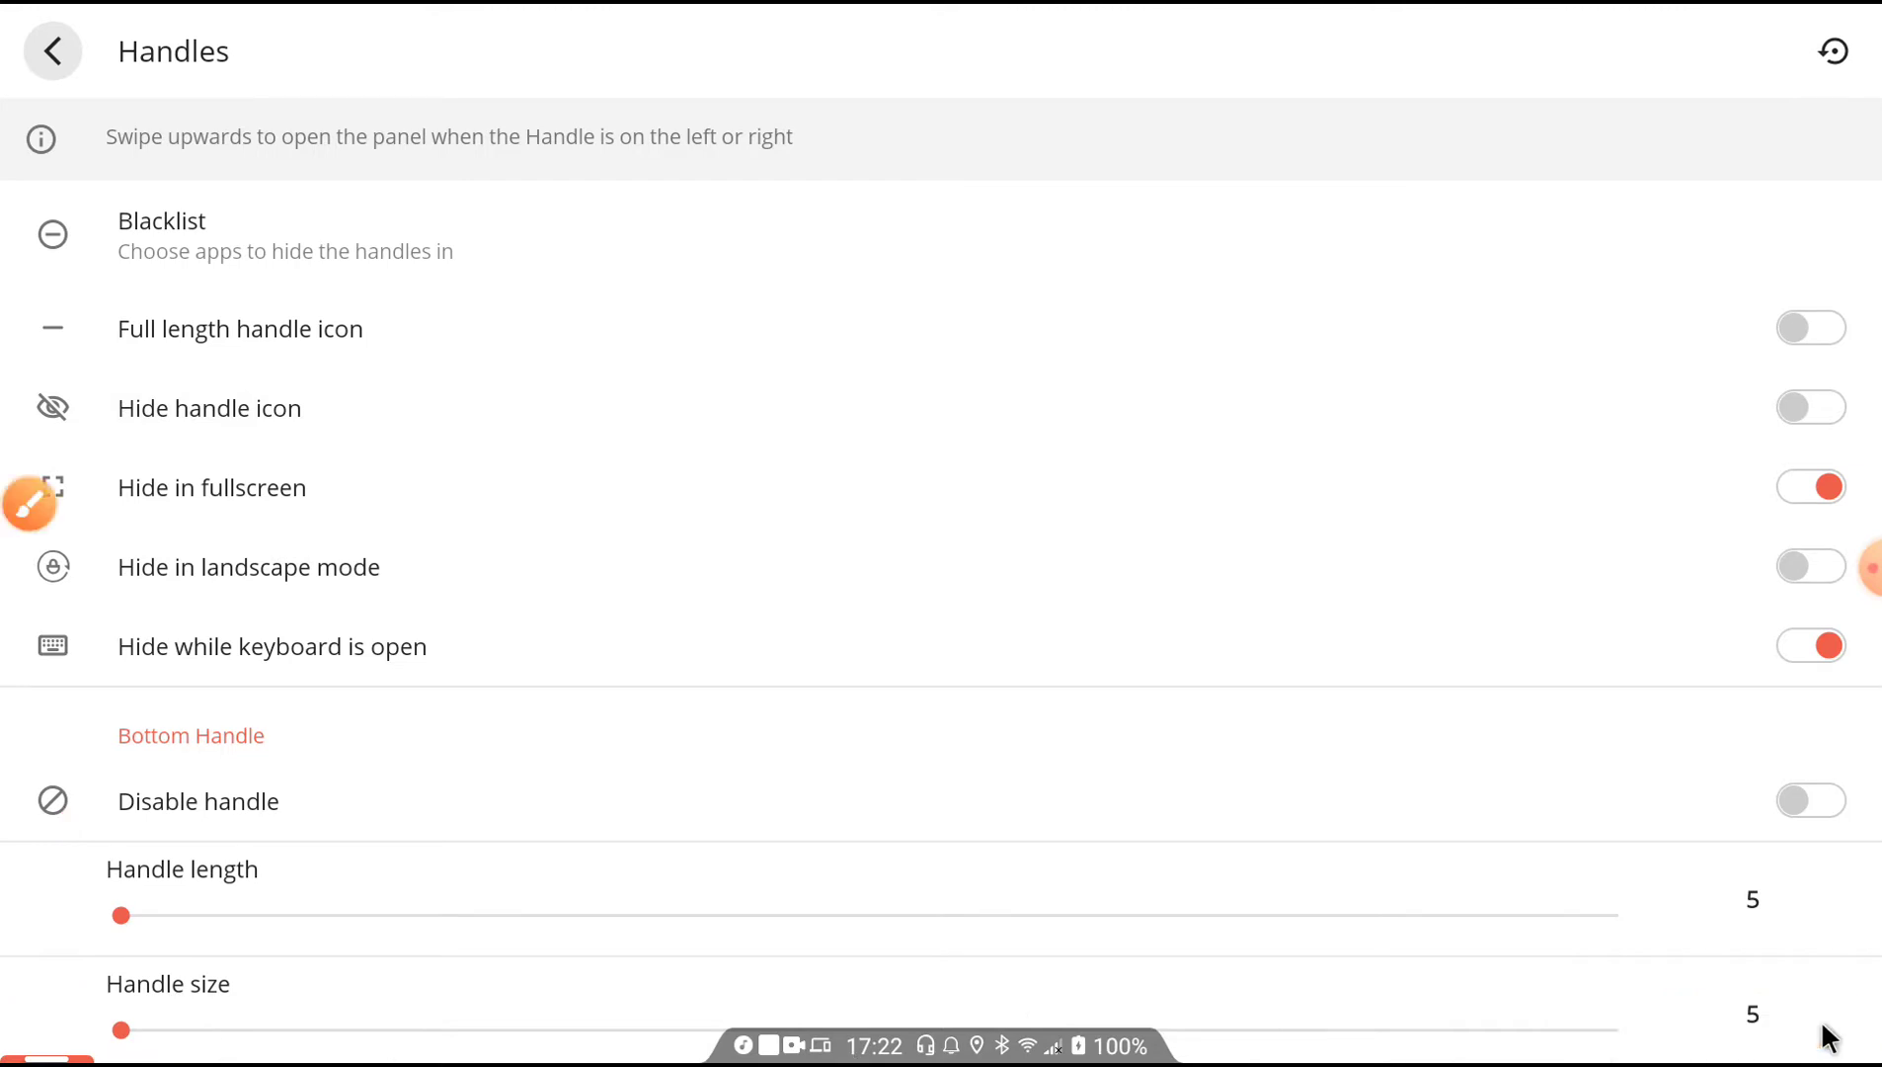
Review the bottom, left and right handle options, and return to the main settings.
scroll(793, 633, "down", 3)
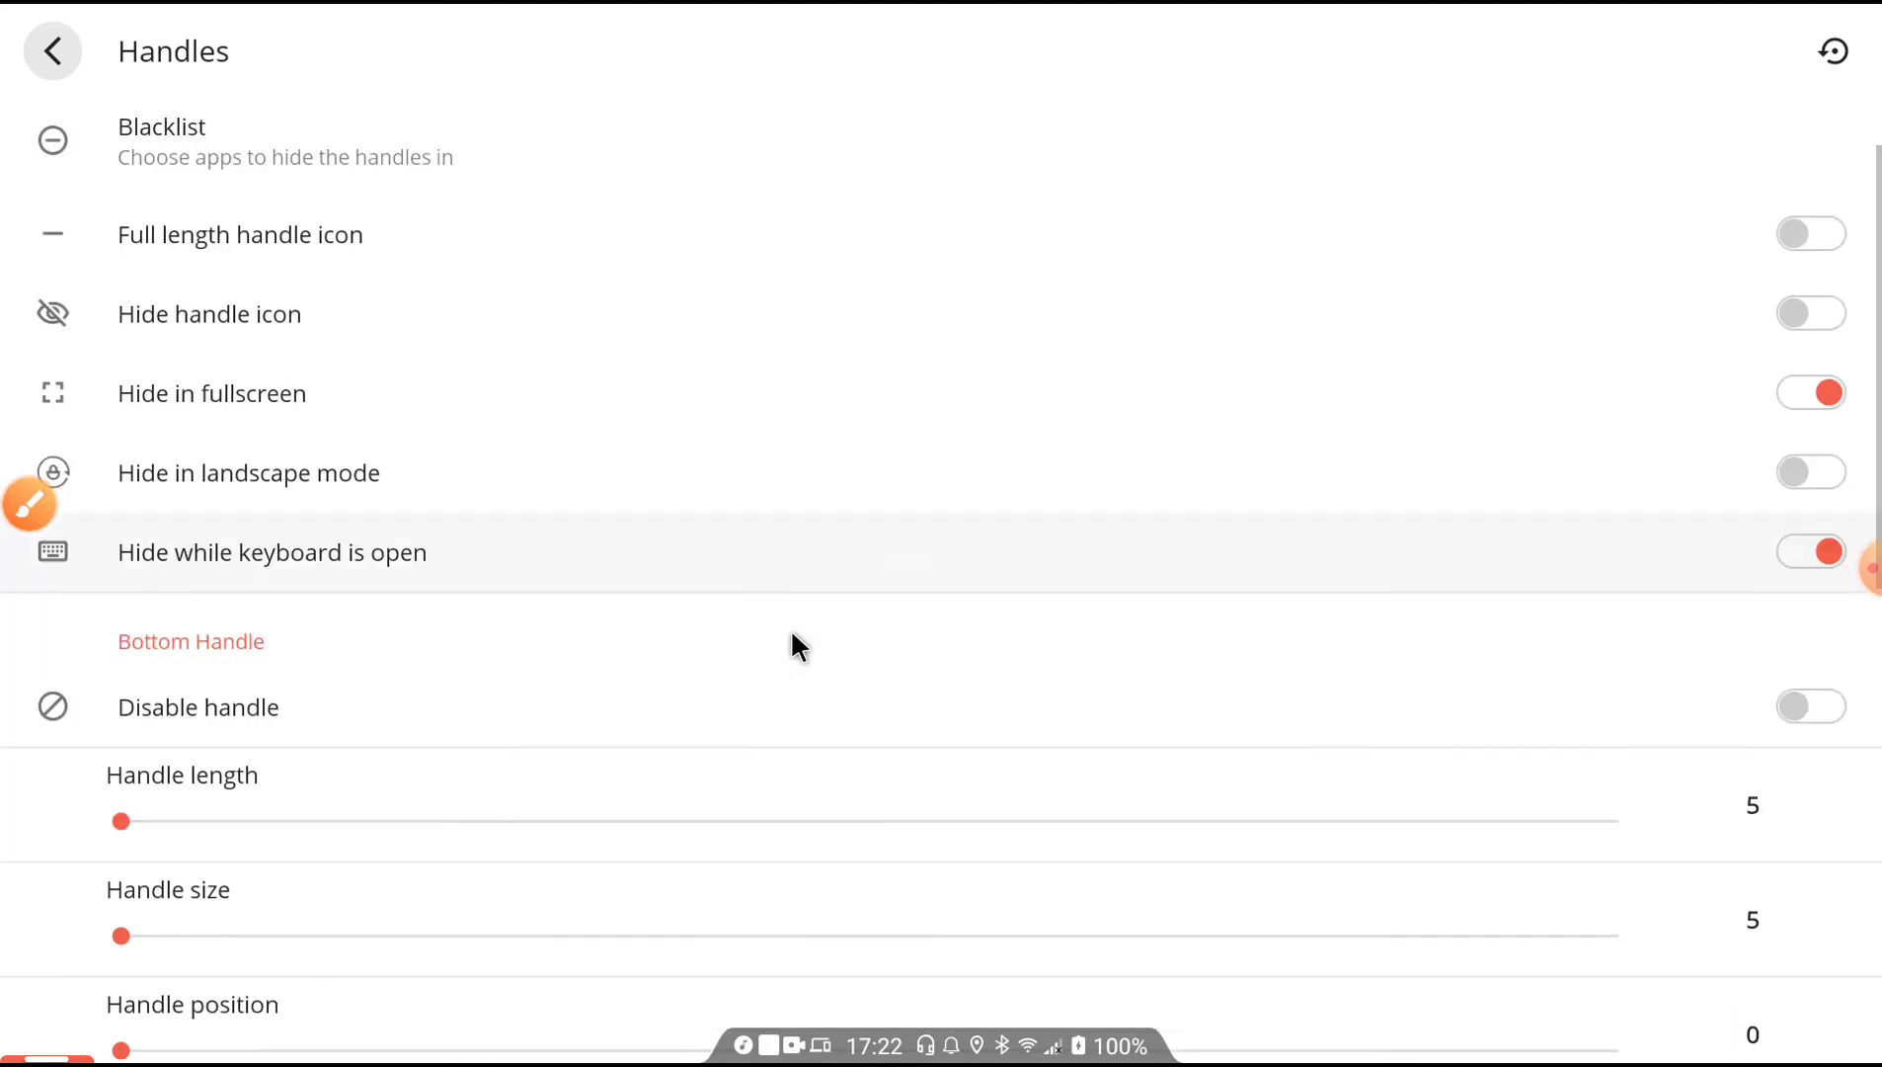
scroll(793, 633, "down", 5)
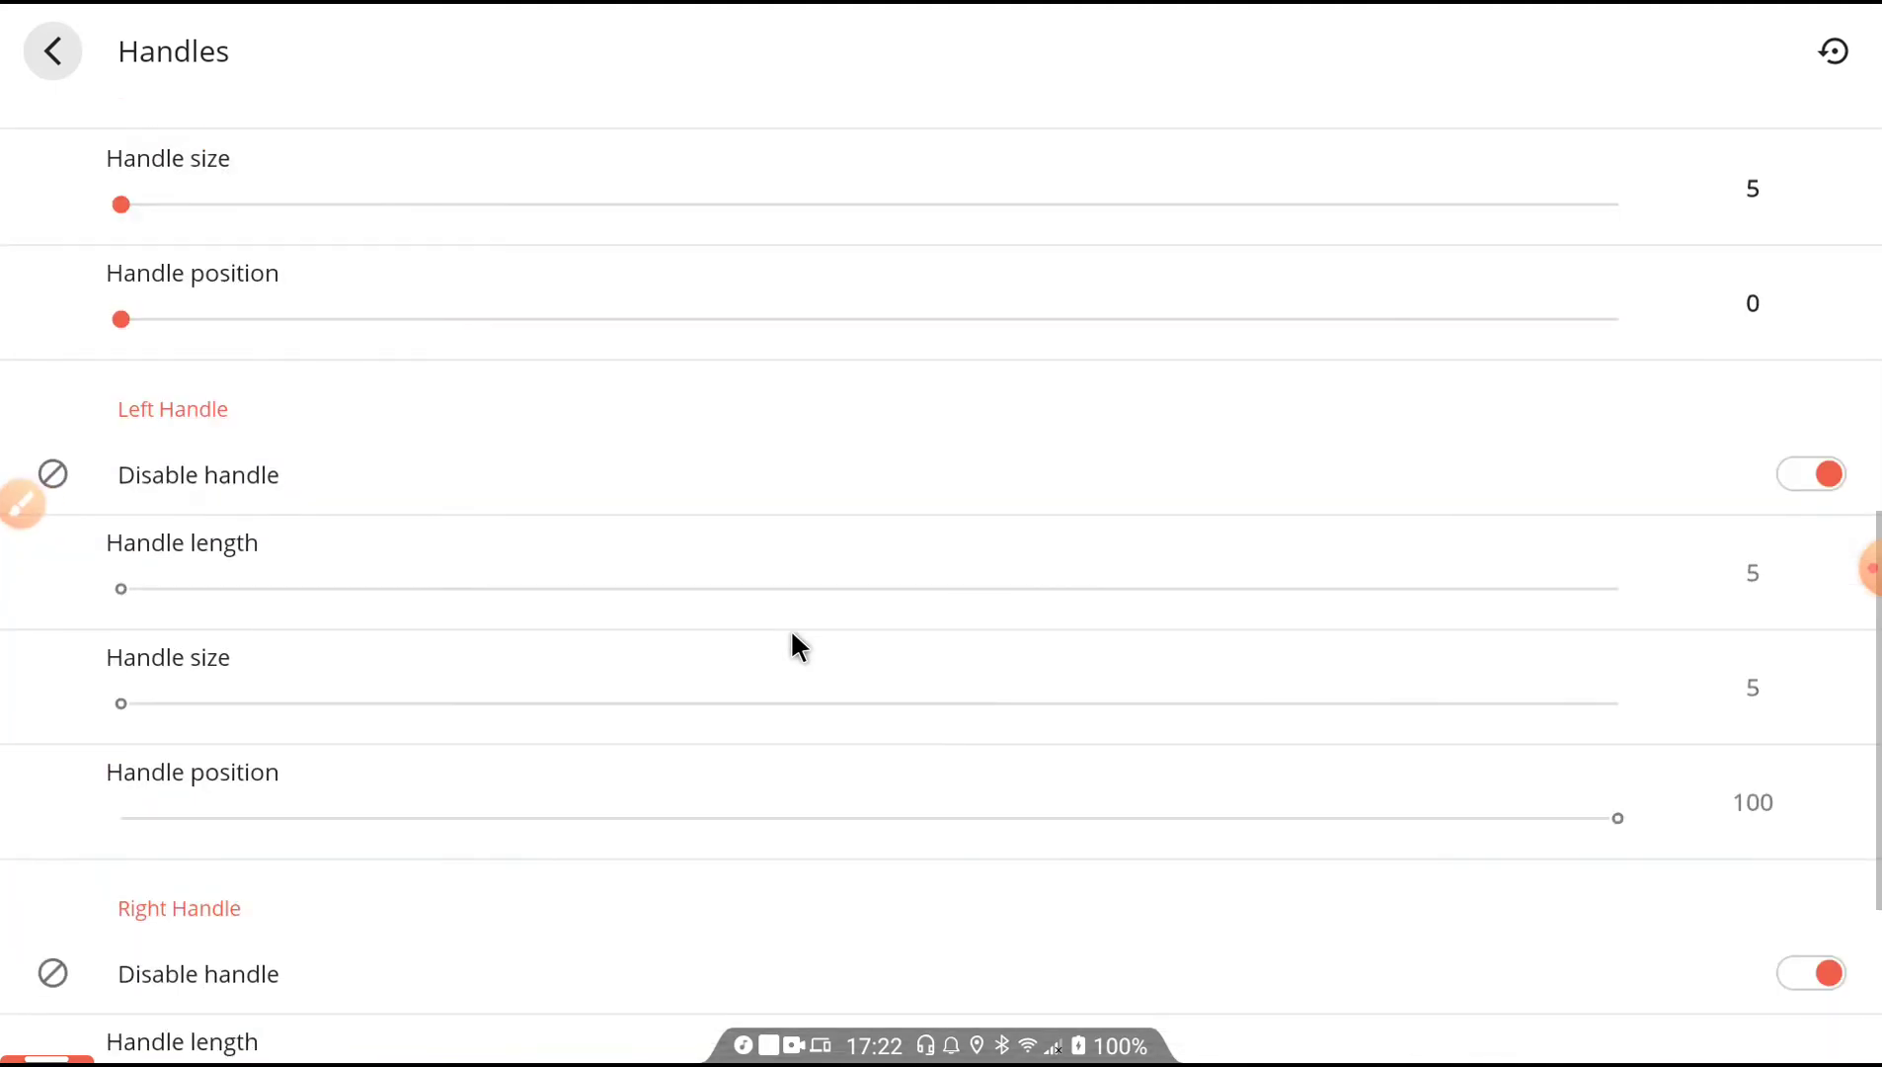
right_click(374, 334)
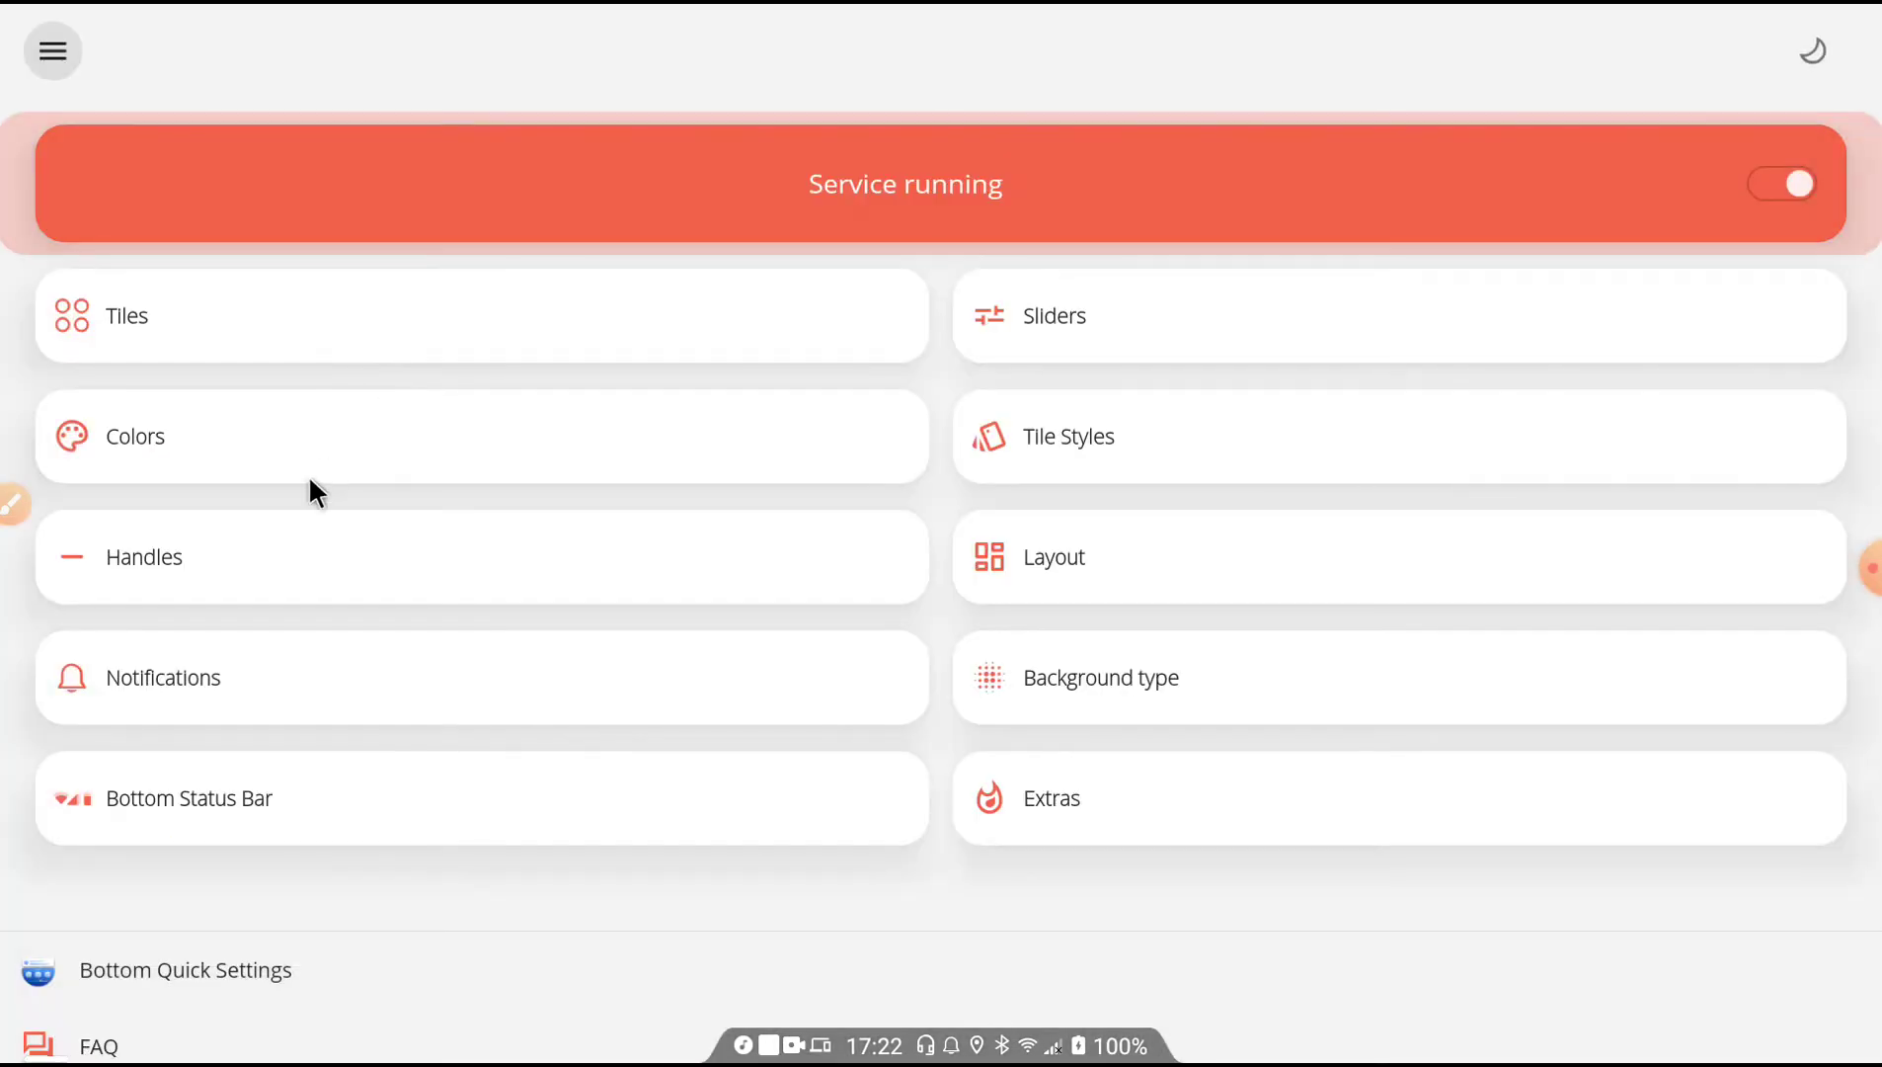
Open the Notifications settings, check the app blacklist for hidden notifications, and return to the main settings without changes.
left_click(312, 672)
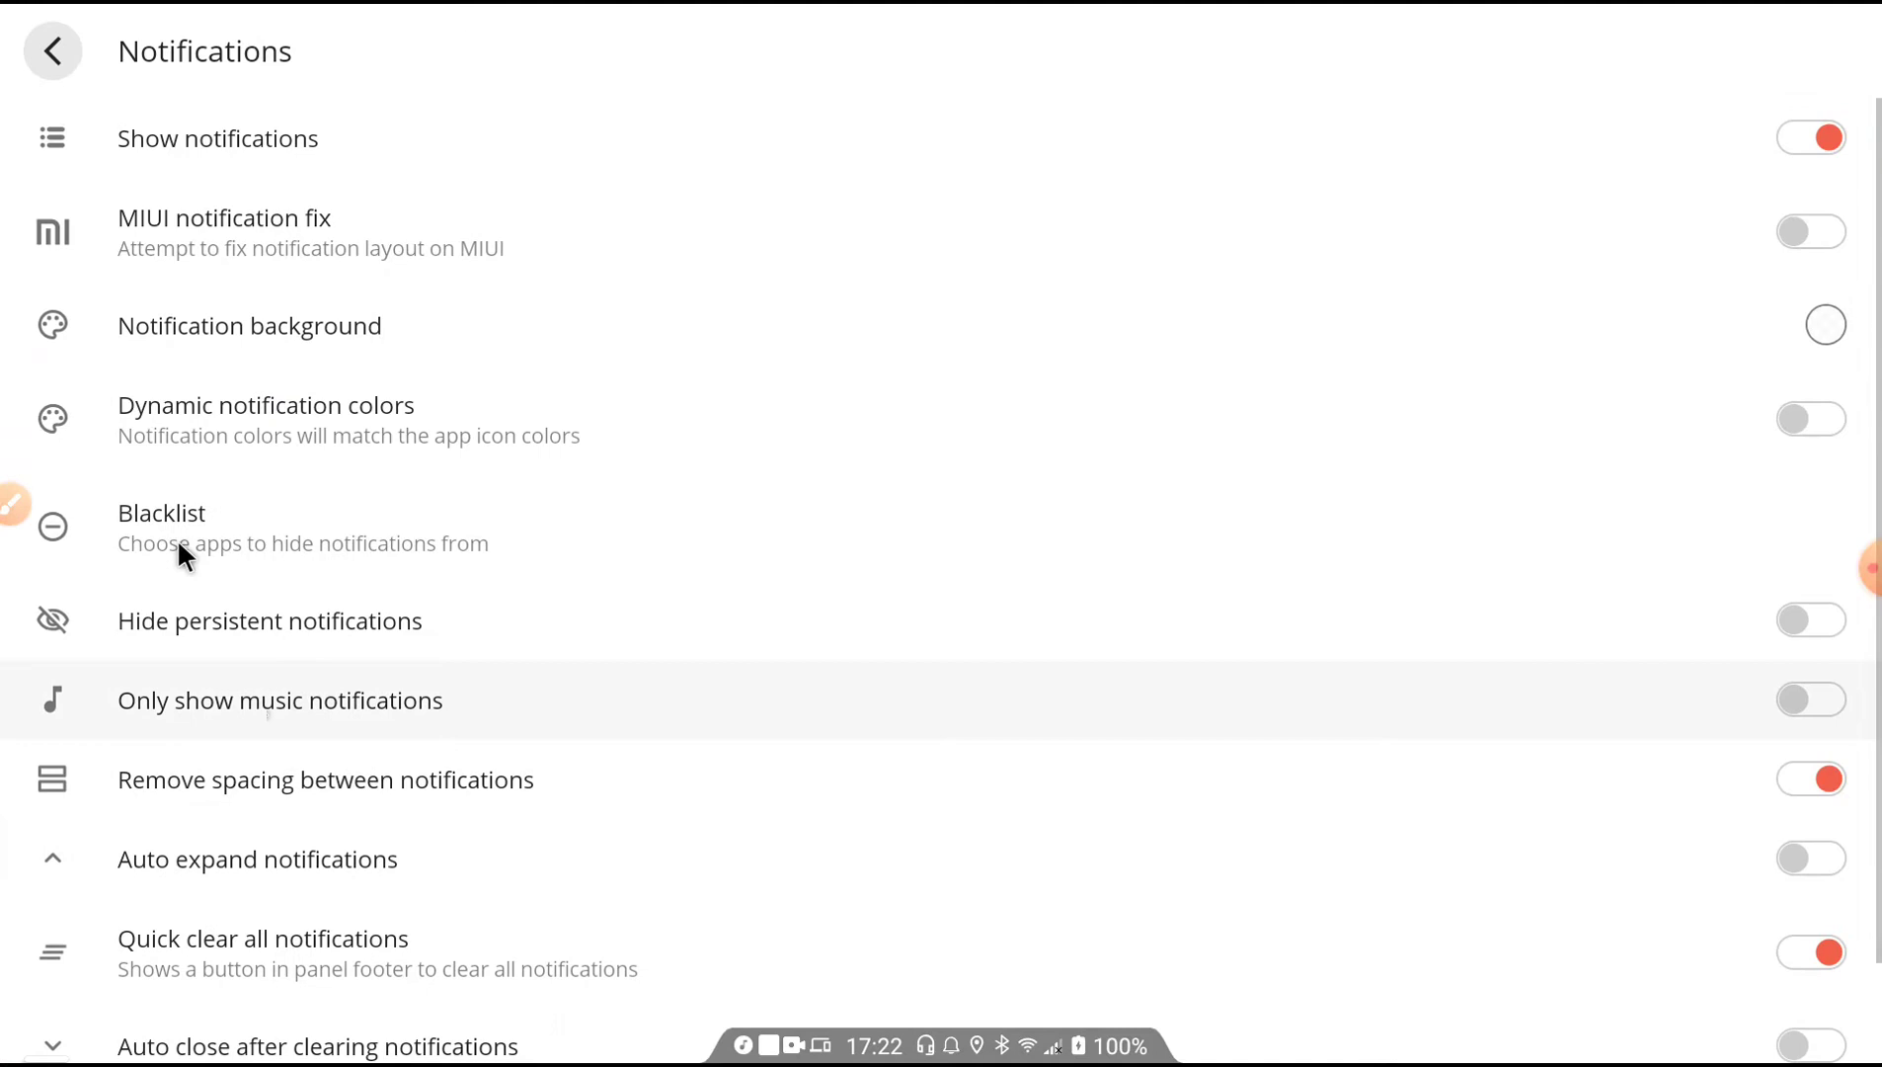
scroll(466, 567, "down", 1)
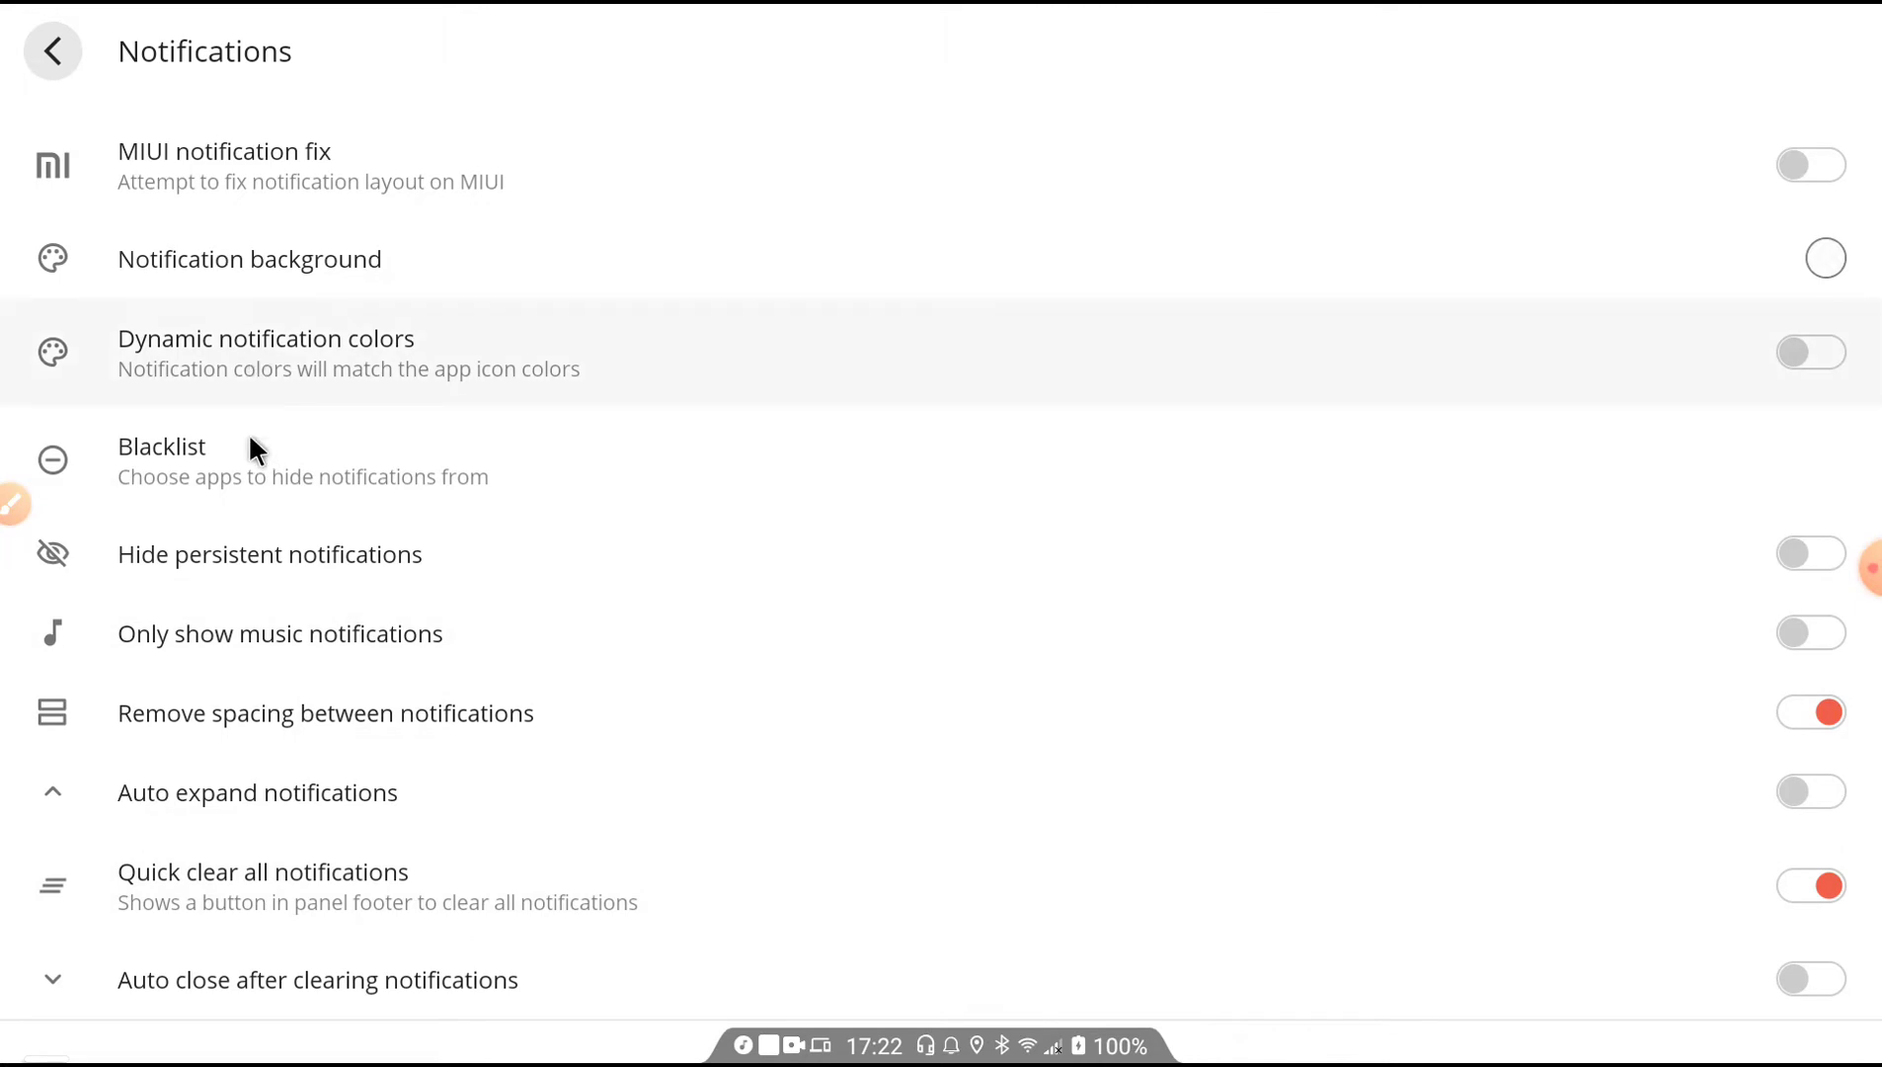
left_click(252, 458)
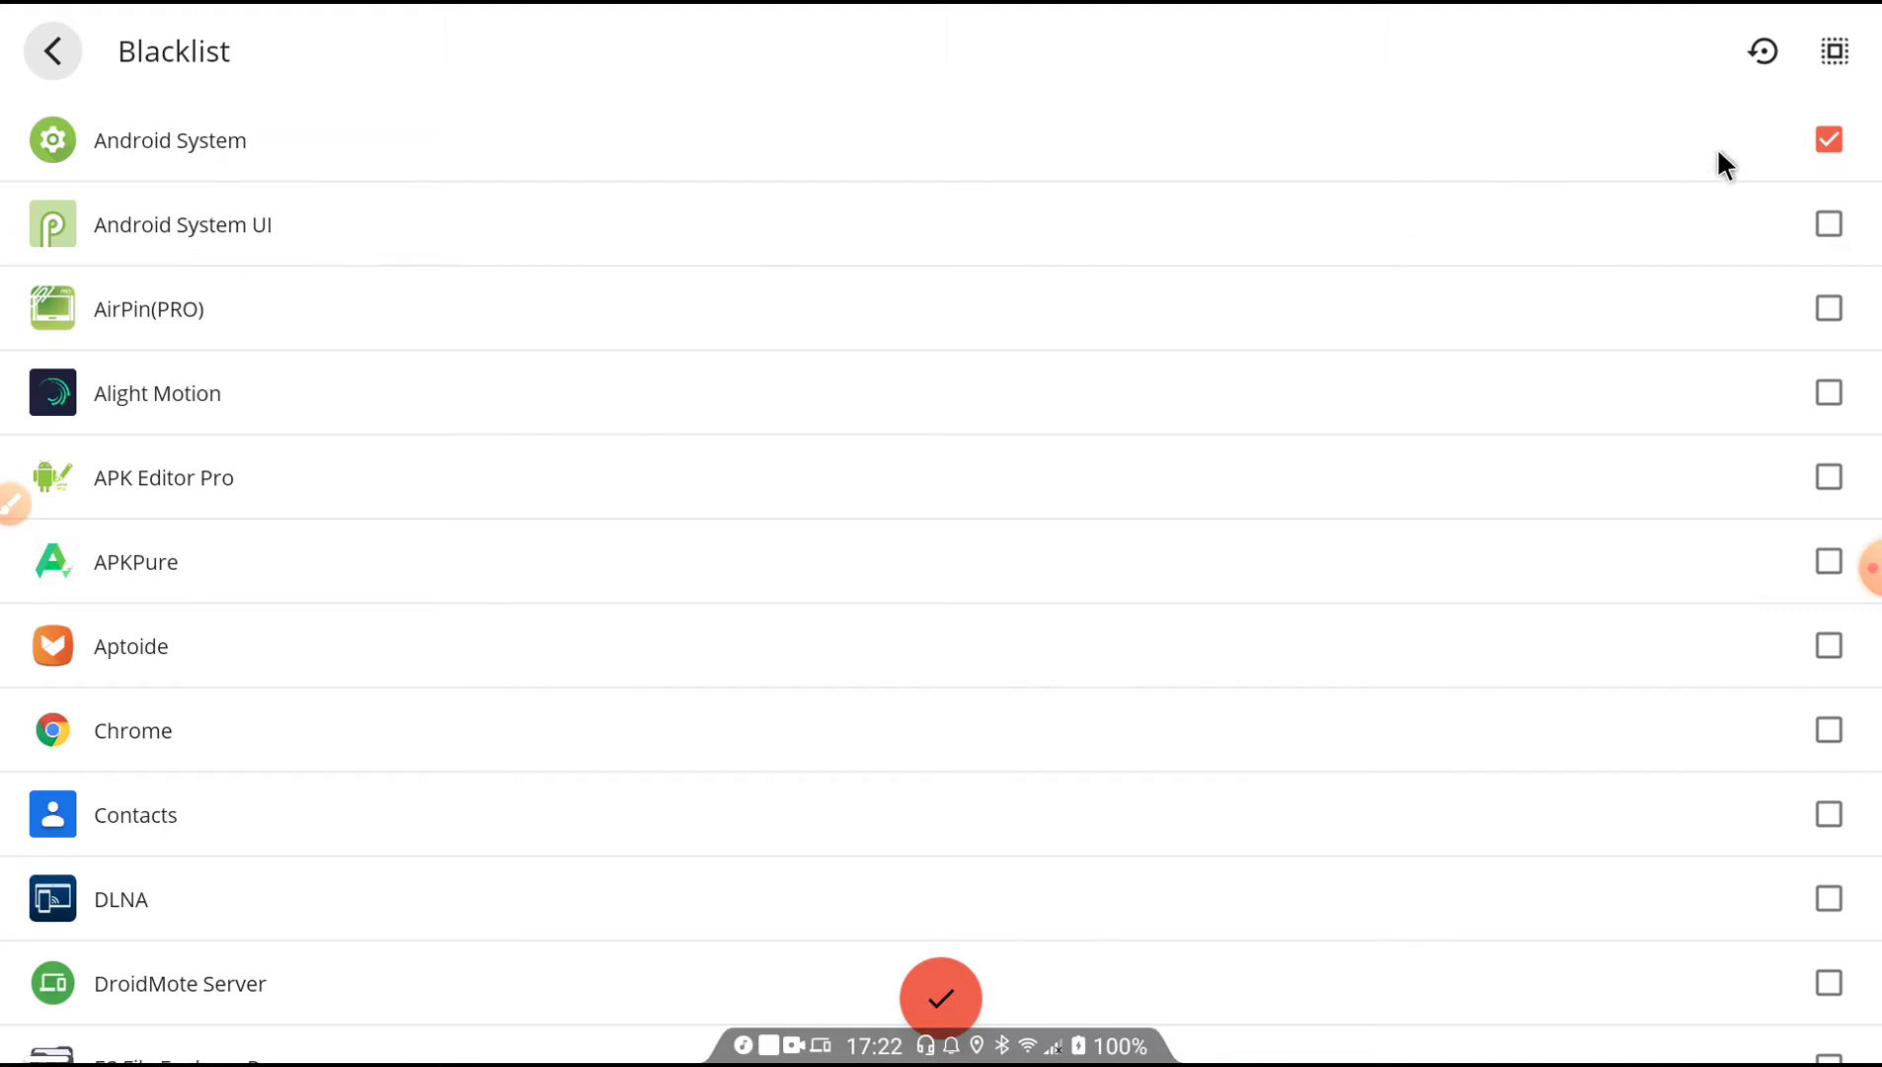
key("Escape")
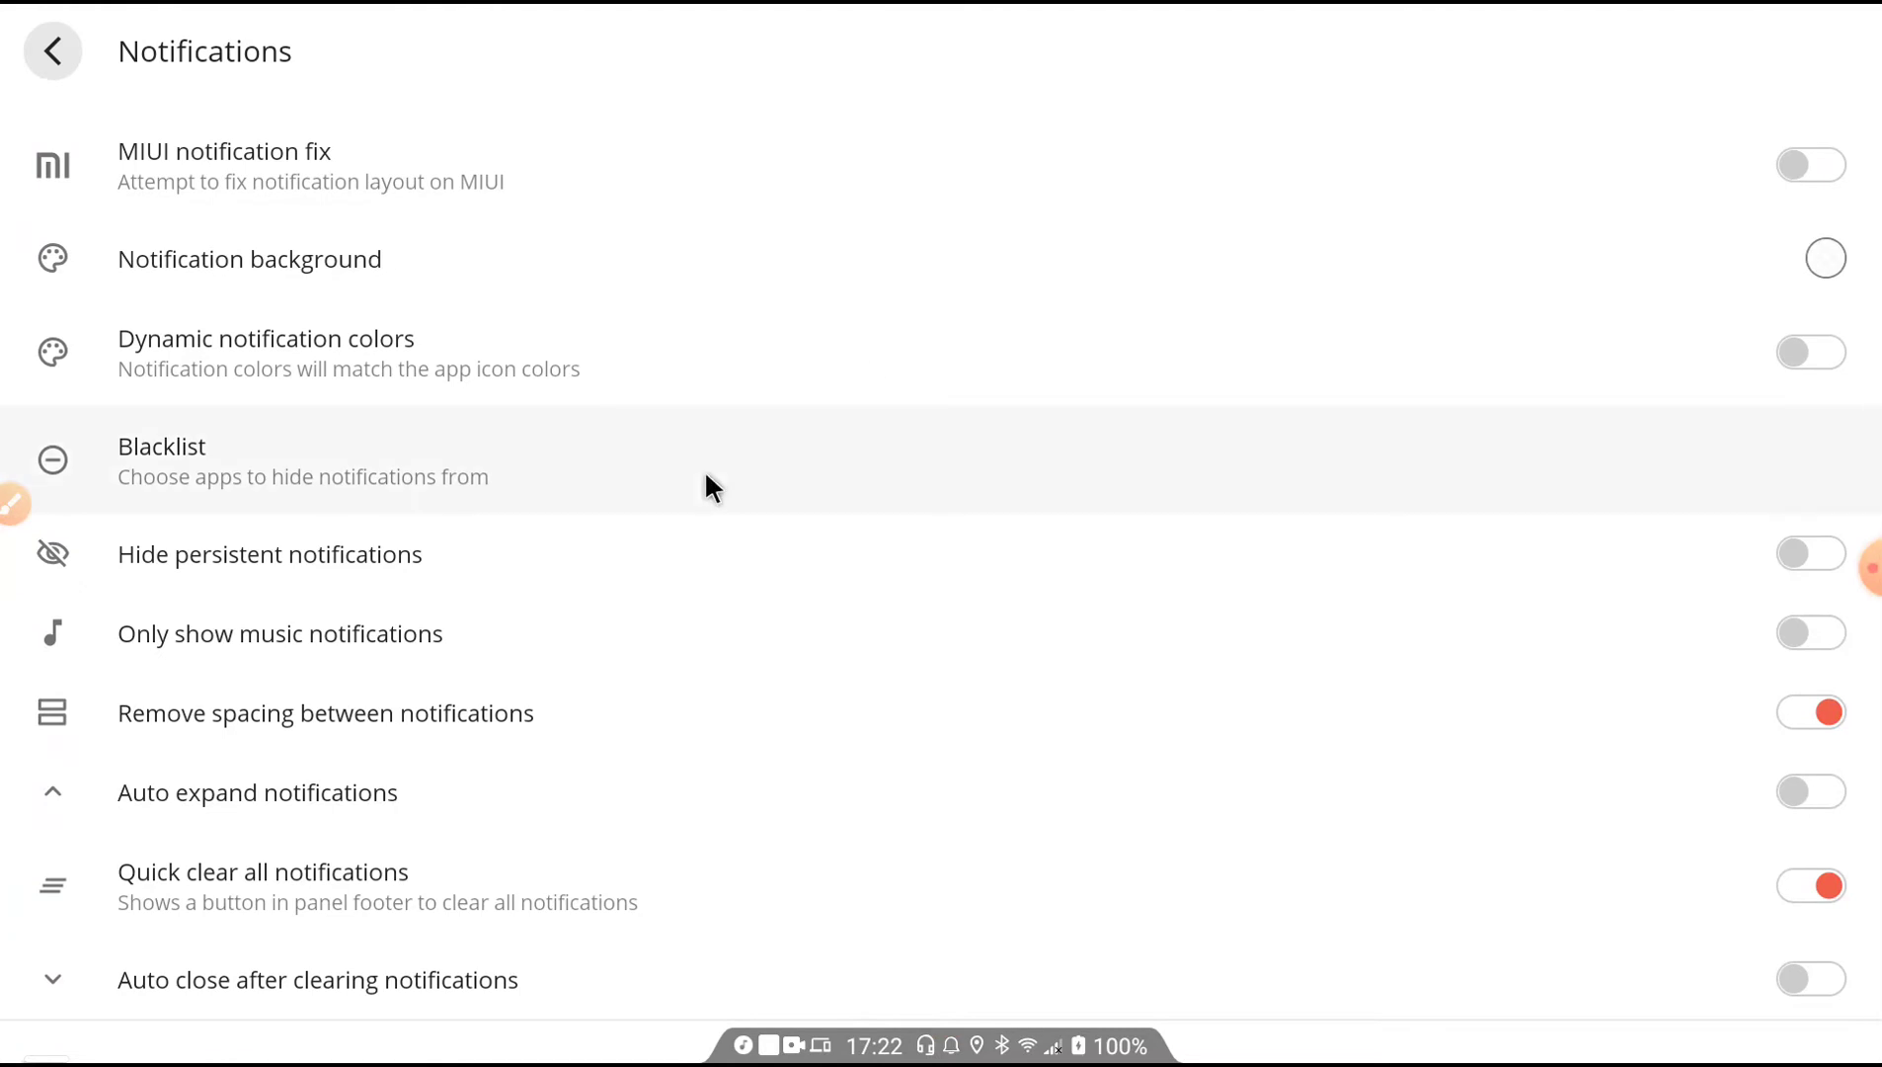
key("Escape")
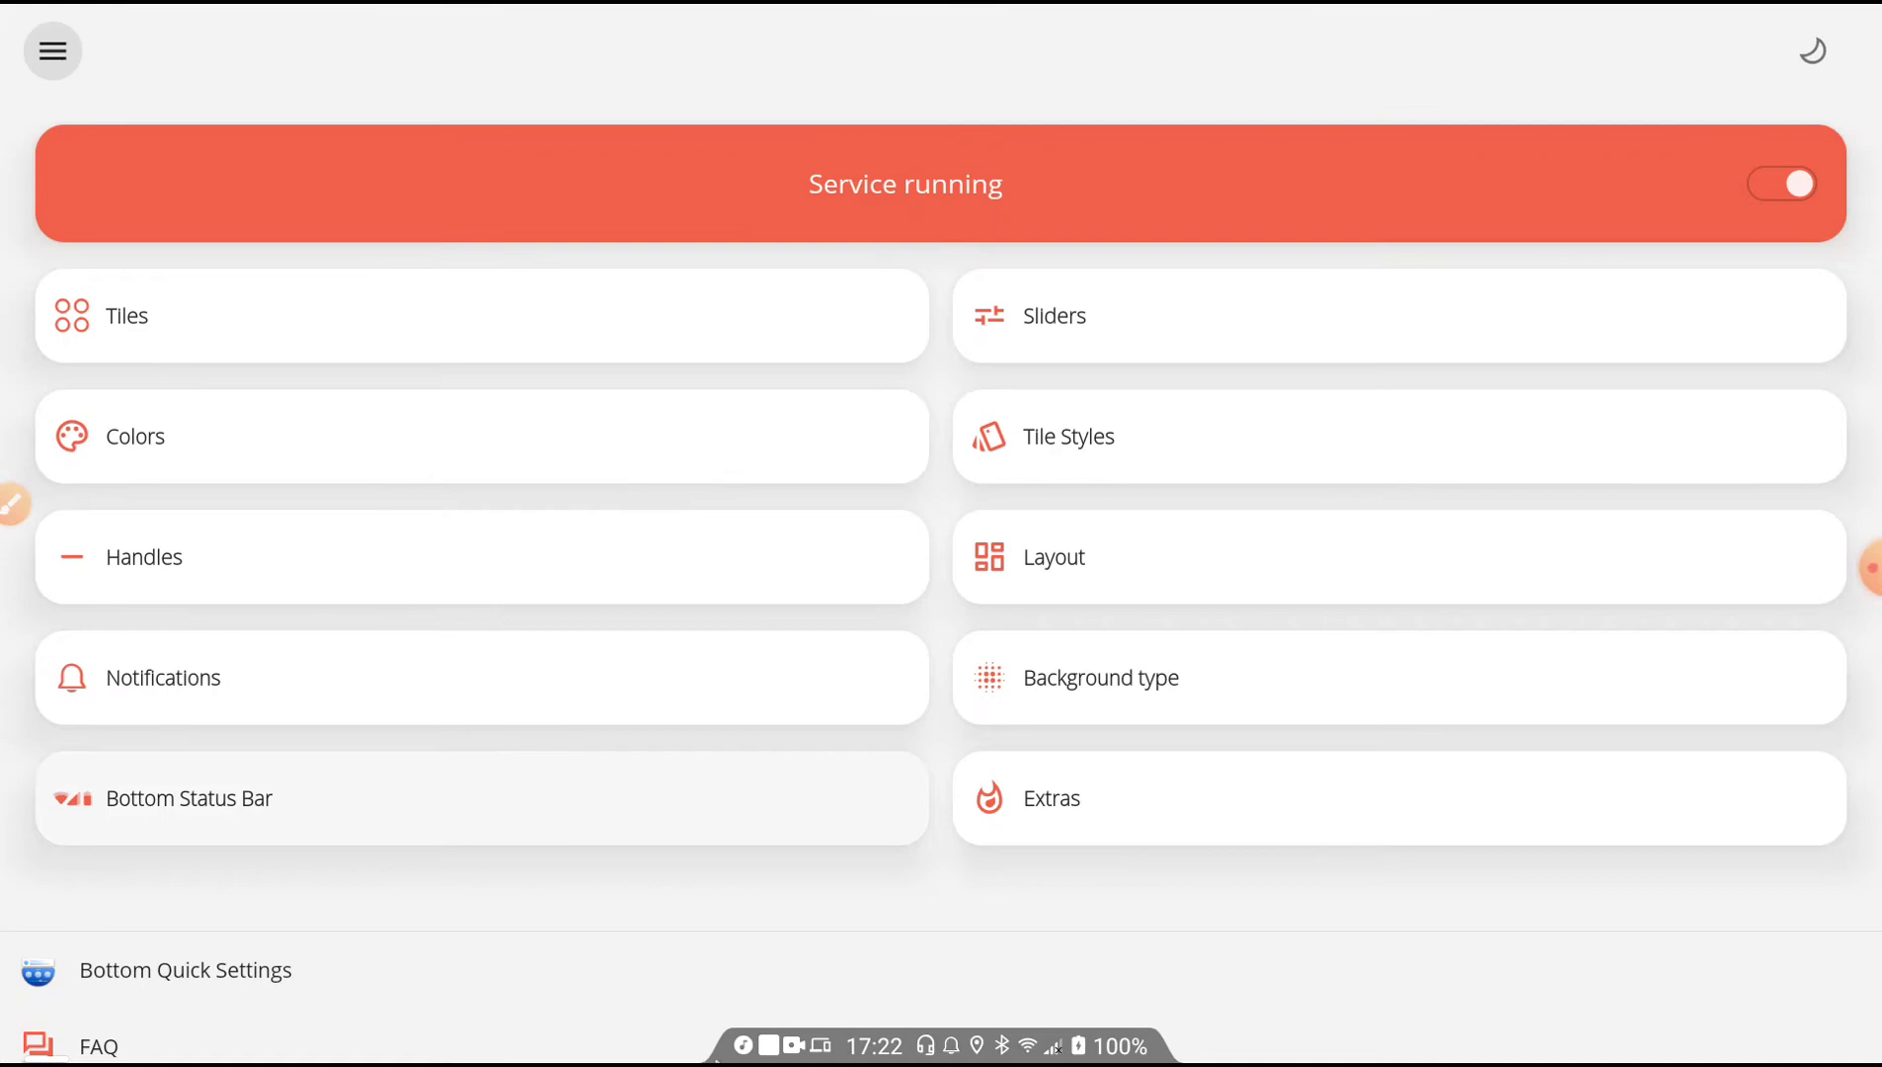
Open the Bottom Status Bar settings and review the display, hiding, color and size options.
left_click(435, 784)
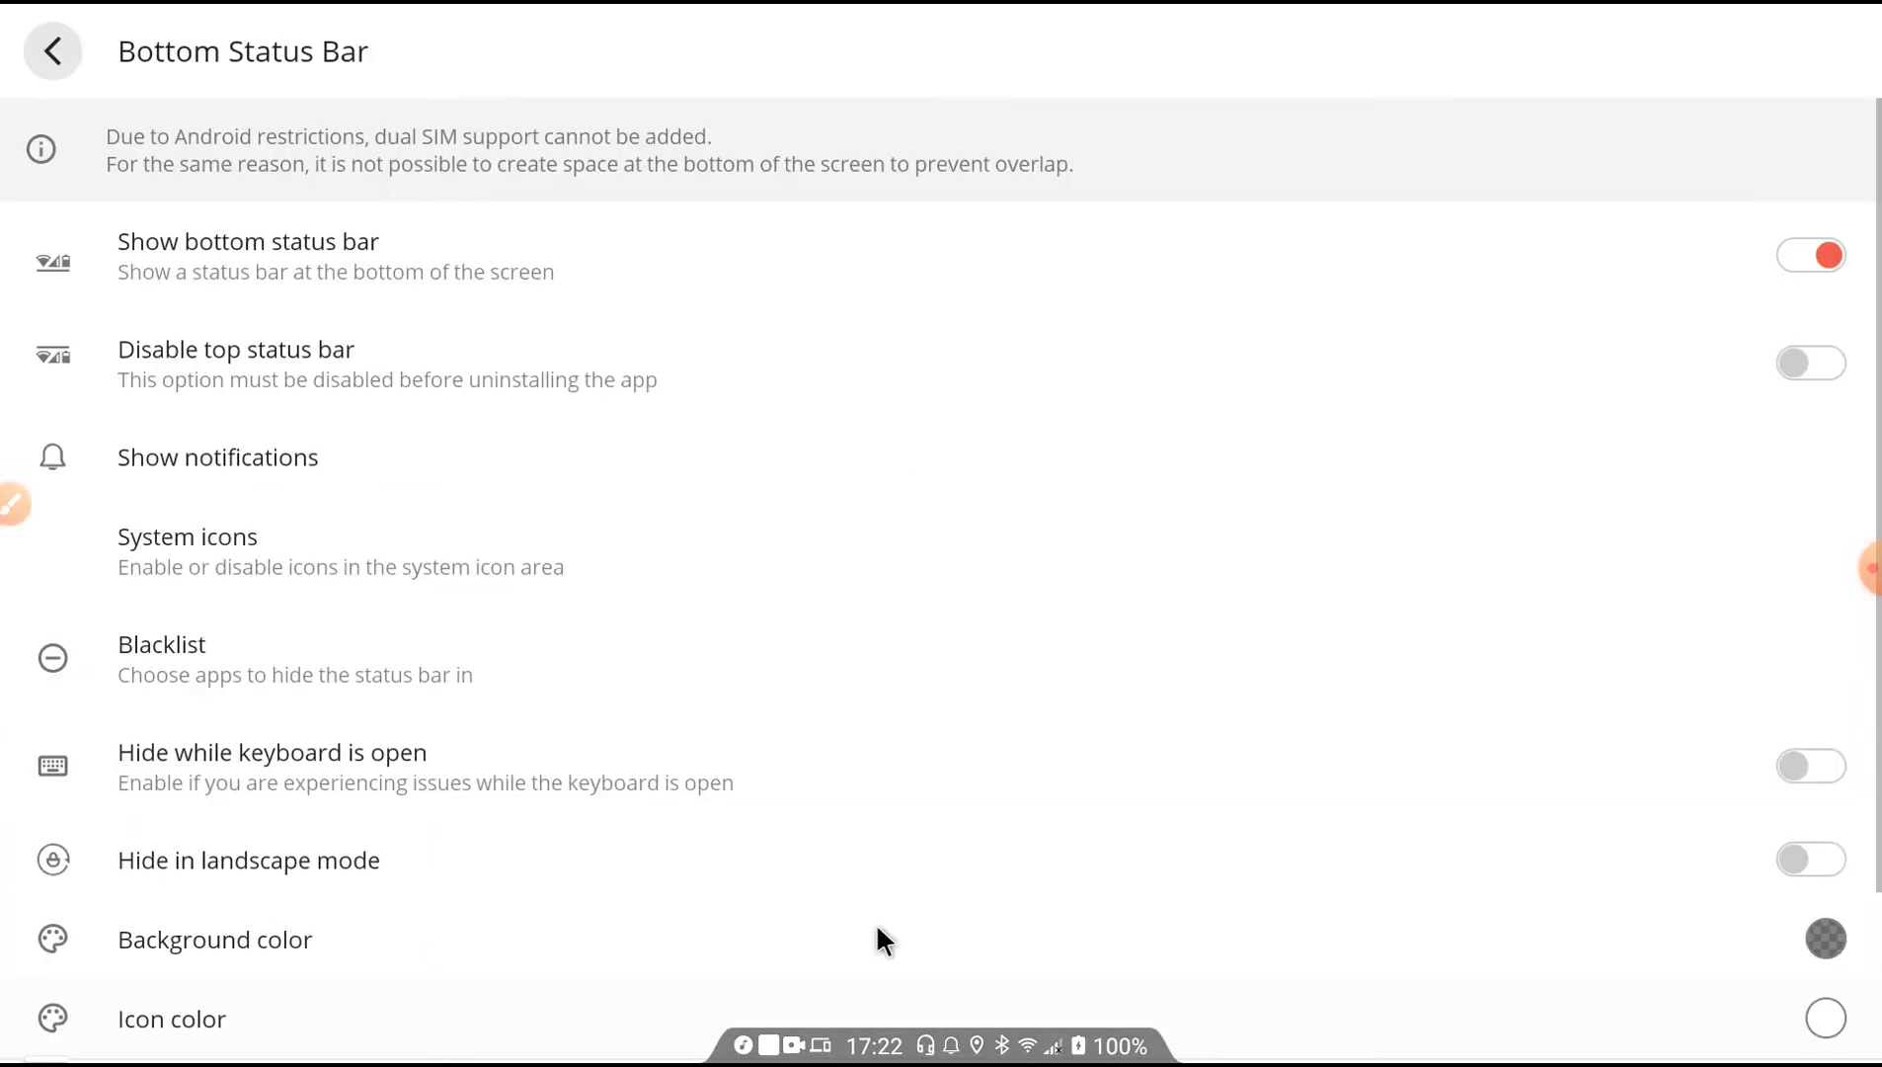
scroll(1137, 607, "down", 2)
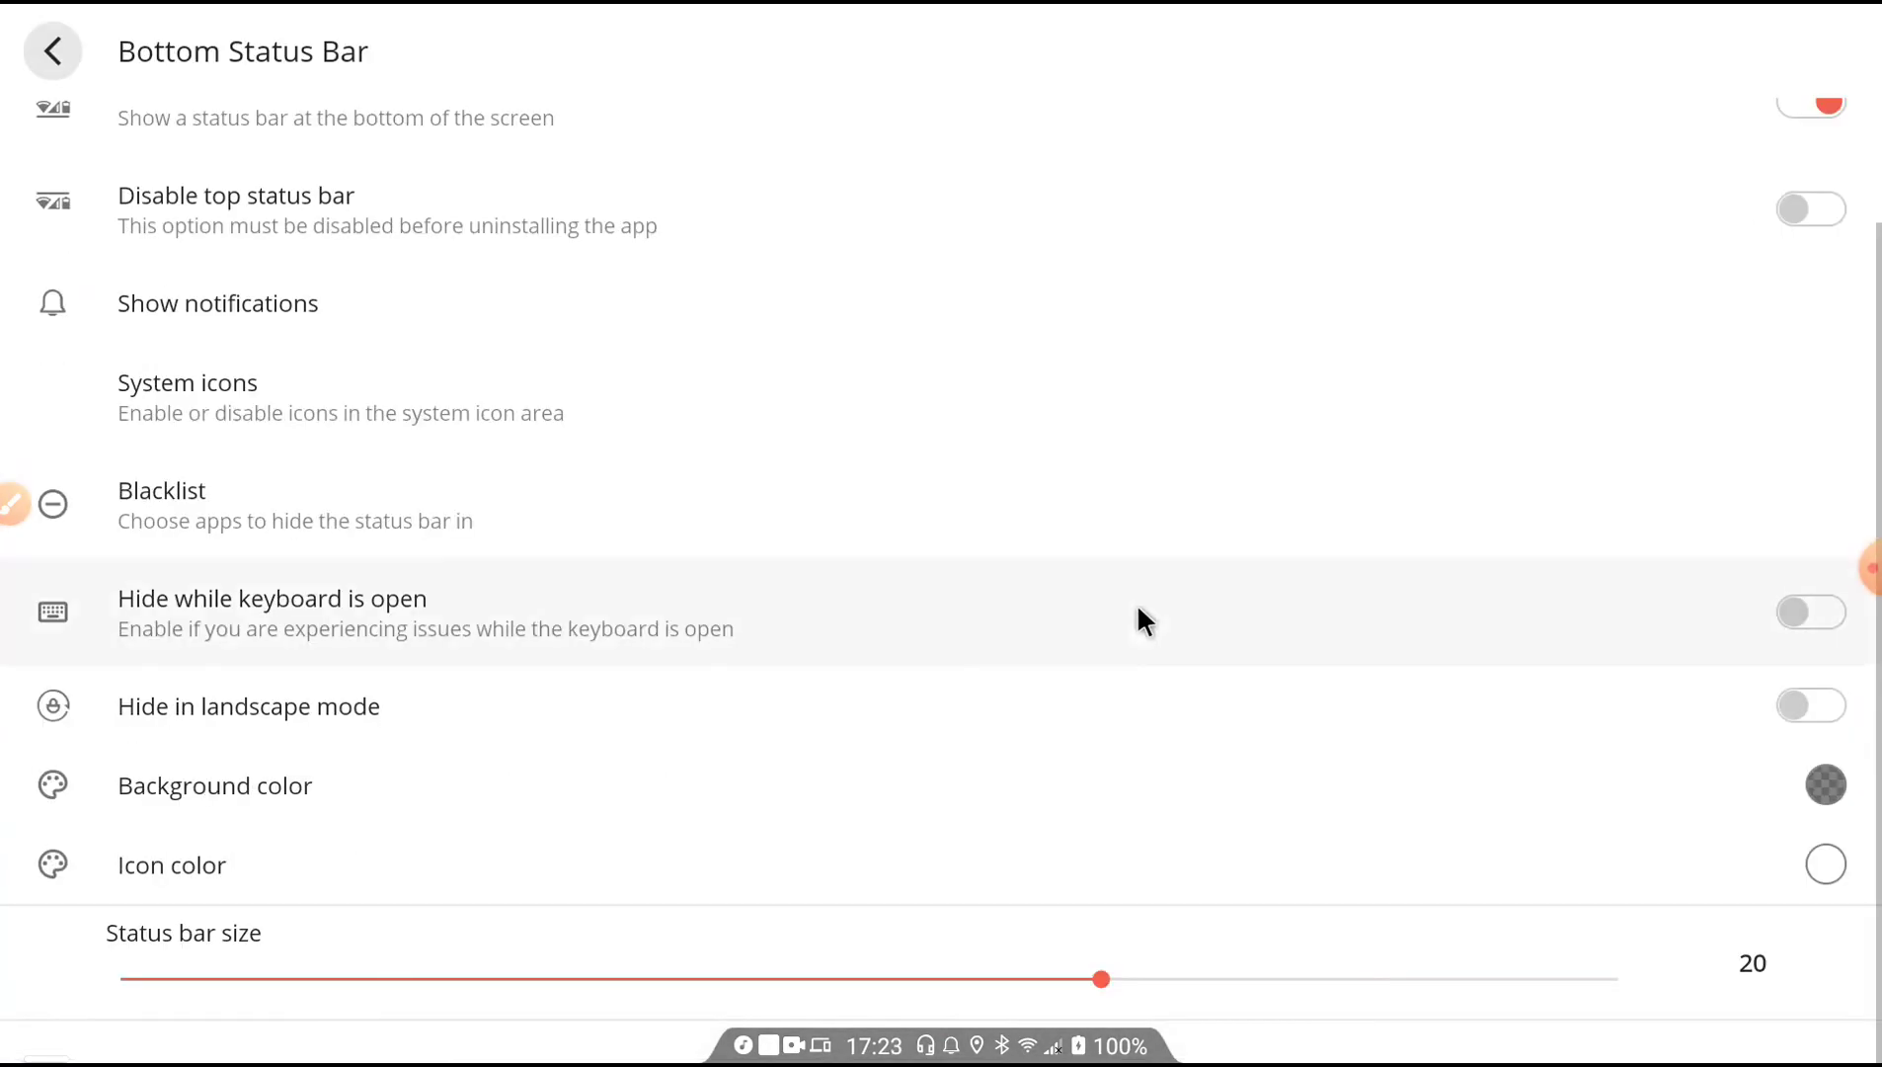
scroll(1143, 653, "up", 1)
scroll(1143, 653, "down", 3)
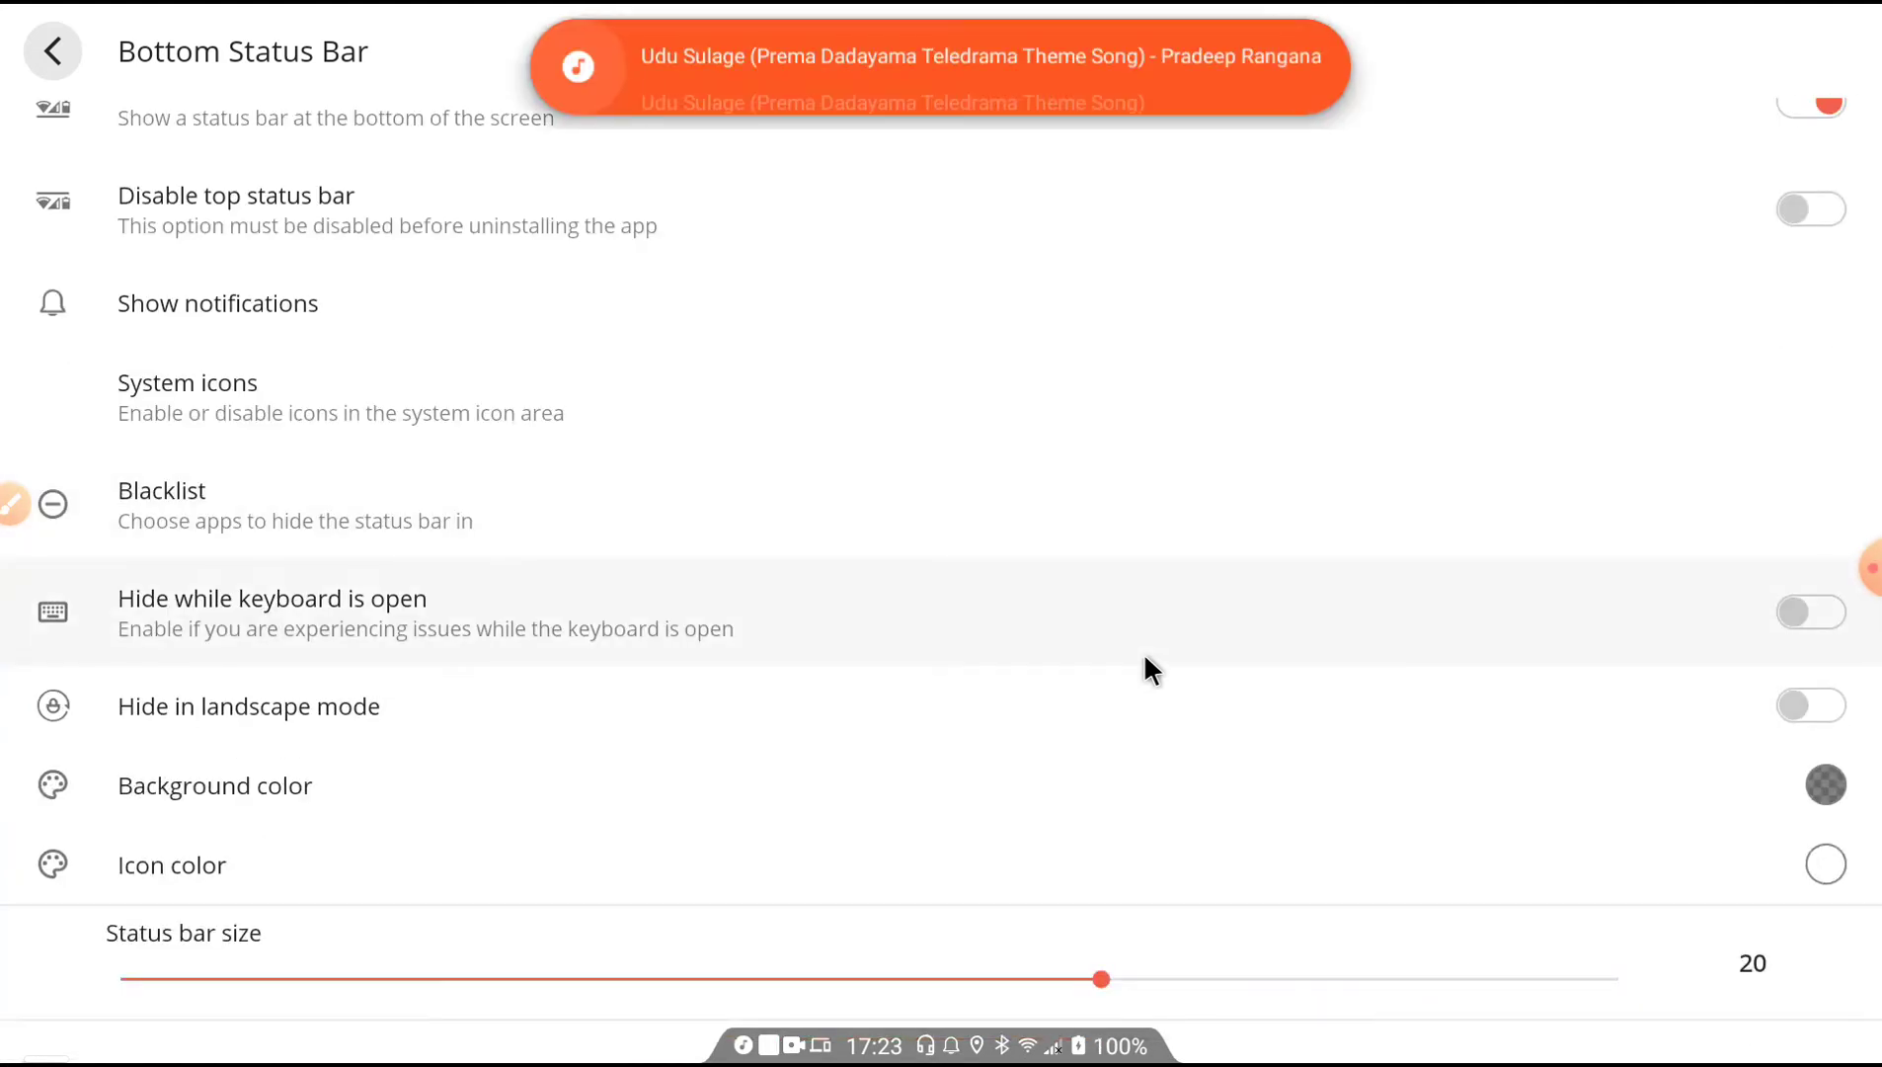
scroll(1146, 658, "up", 3)
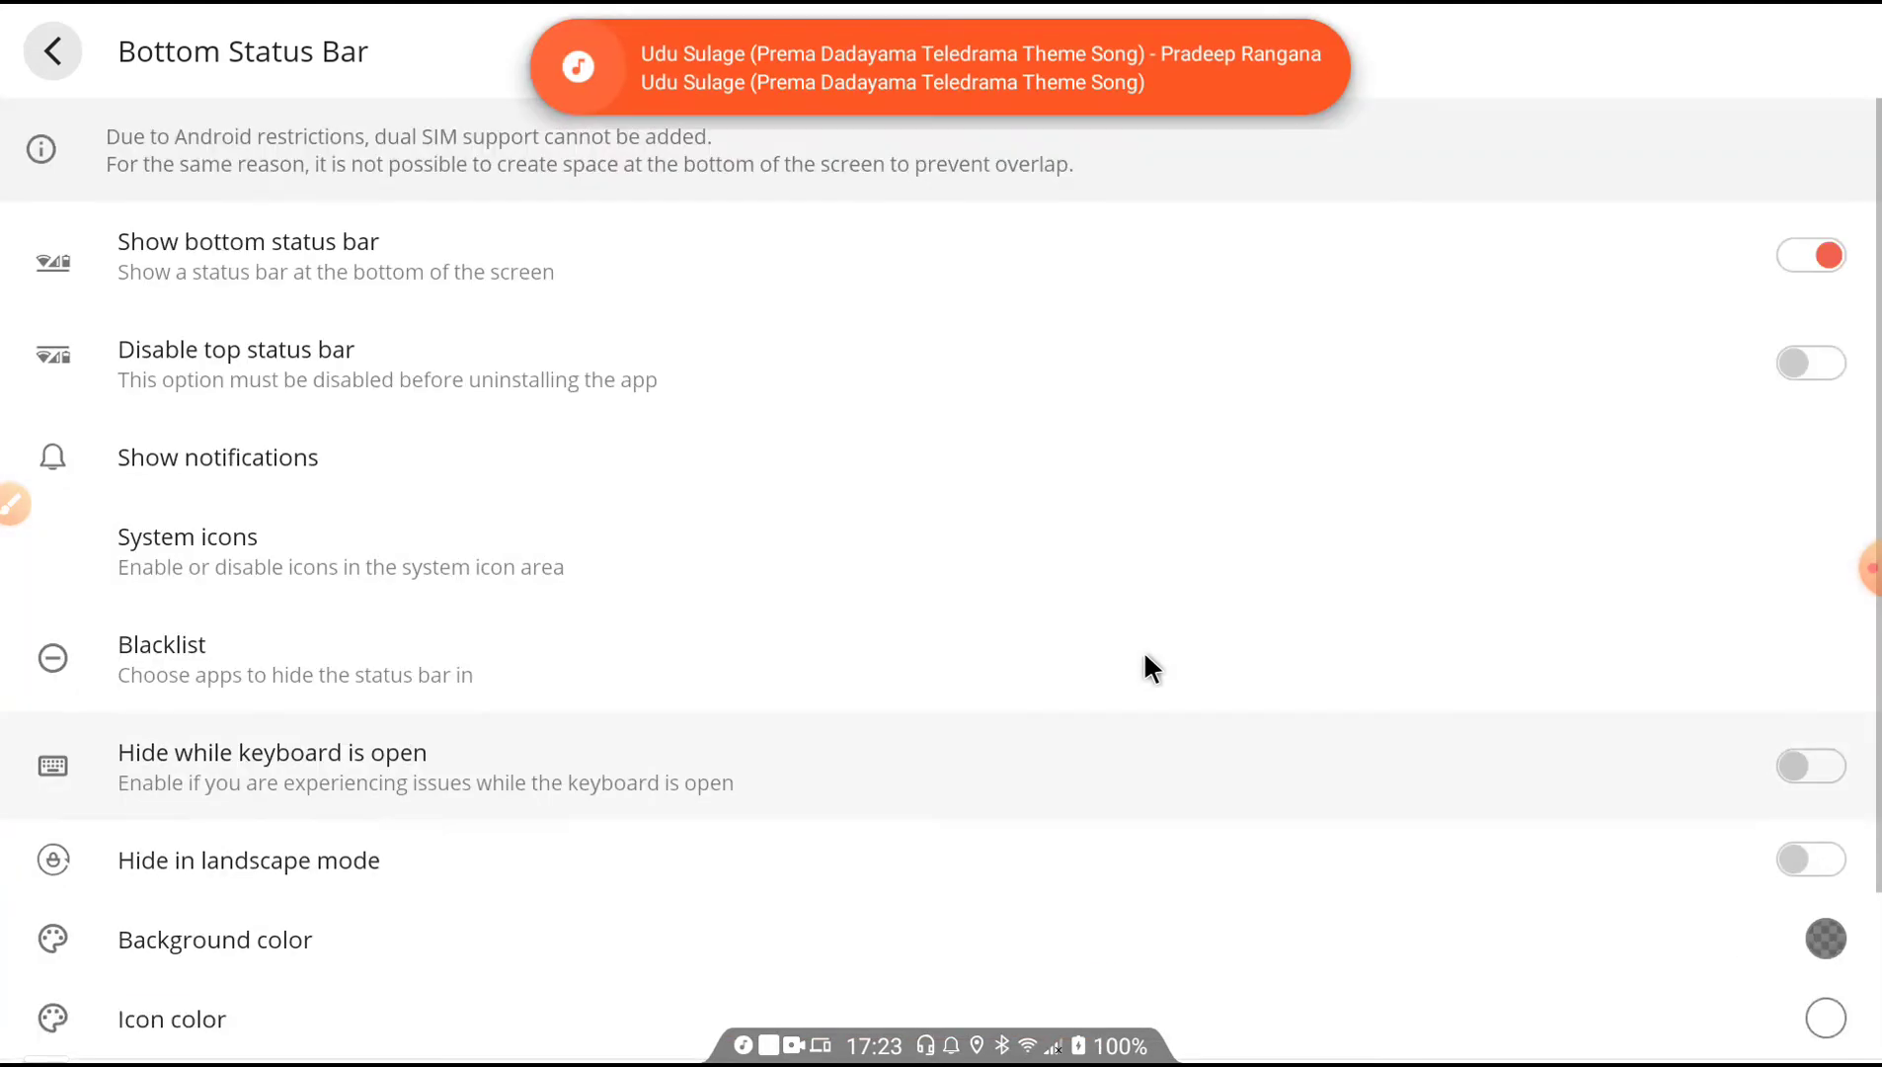
scroll(1146, 659, "down", 3)
scroll(1146, 658, "up", 3)
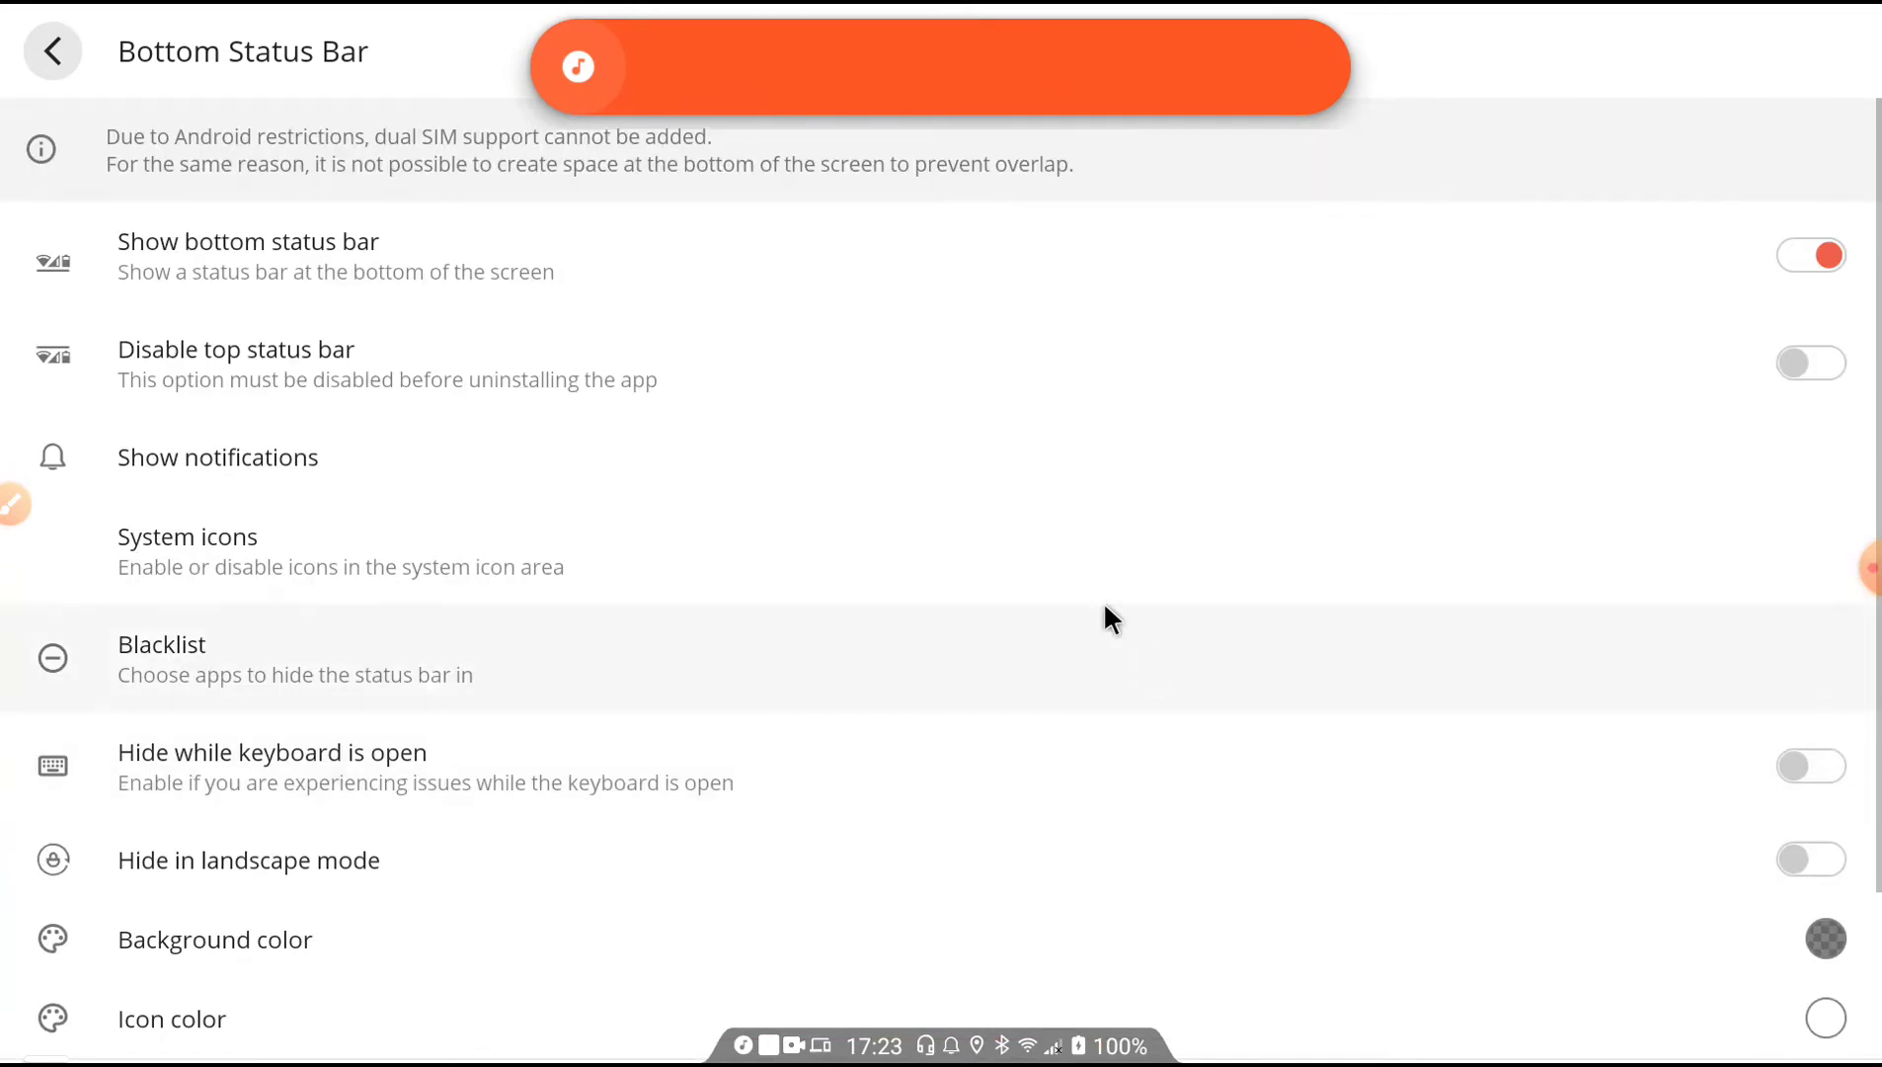
Review the blacklist of apps that hide the bottom status bar, and return to the main settings without changes.
left_click(243, 653)
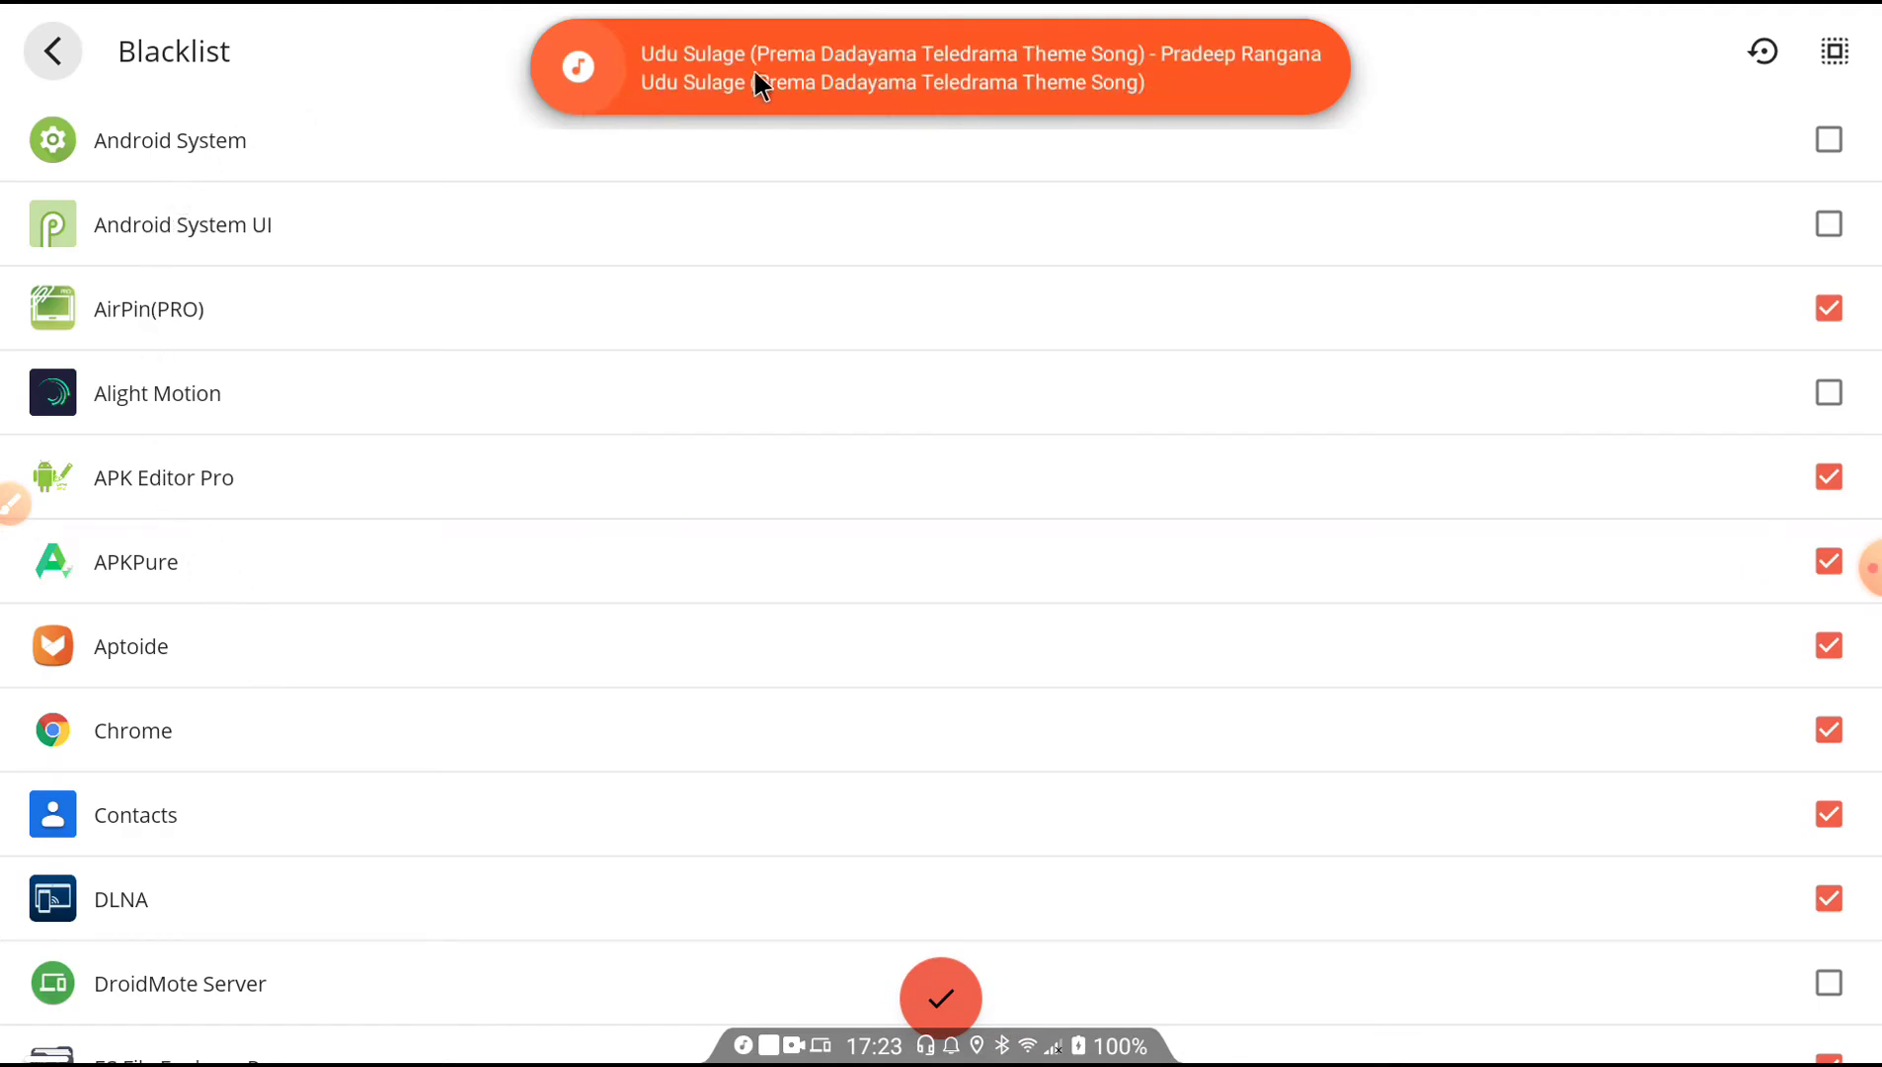
left_click_drag(756, 76, 1334, 93)
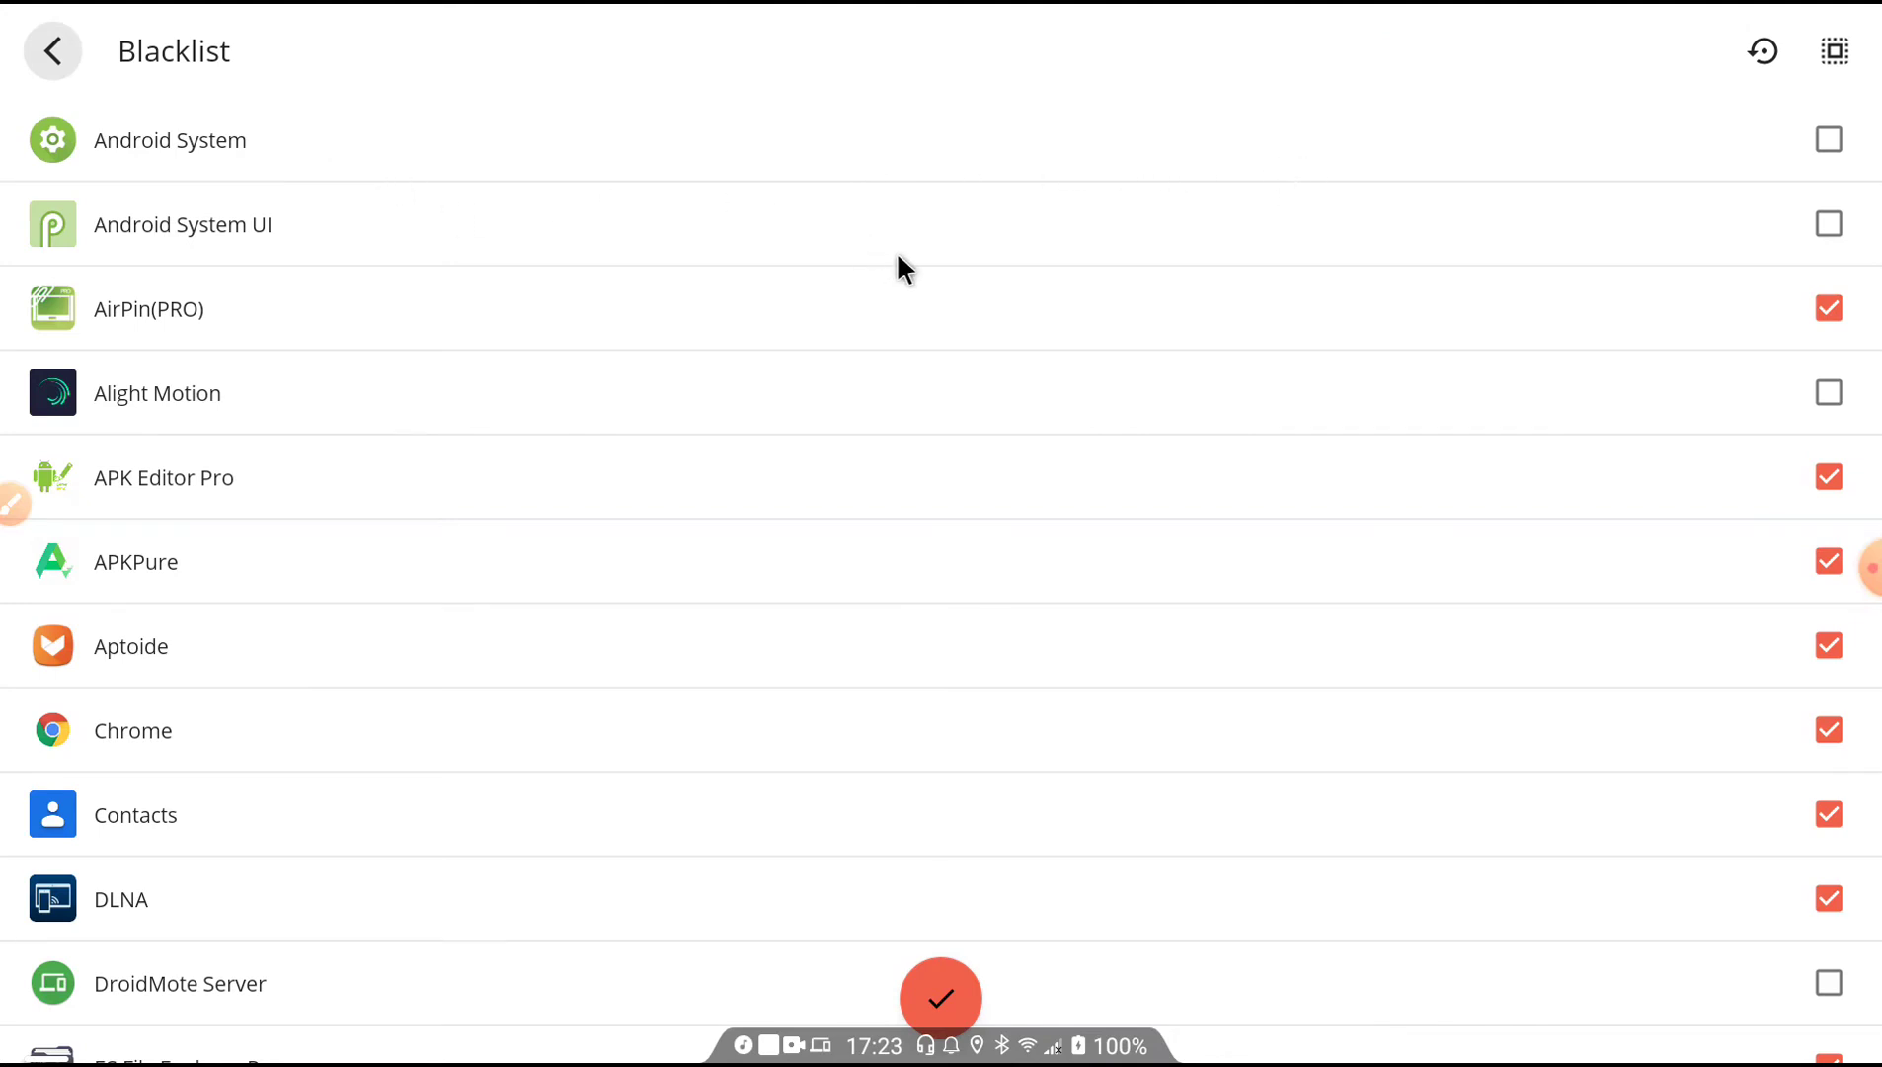
scroll(898, 256, "down", 1)
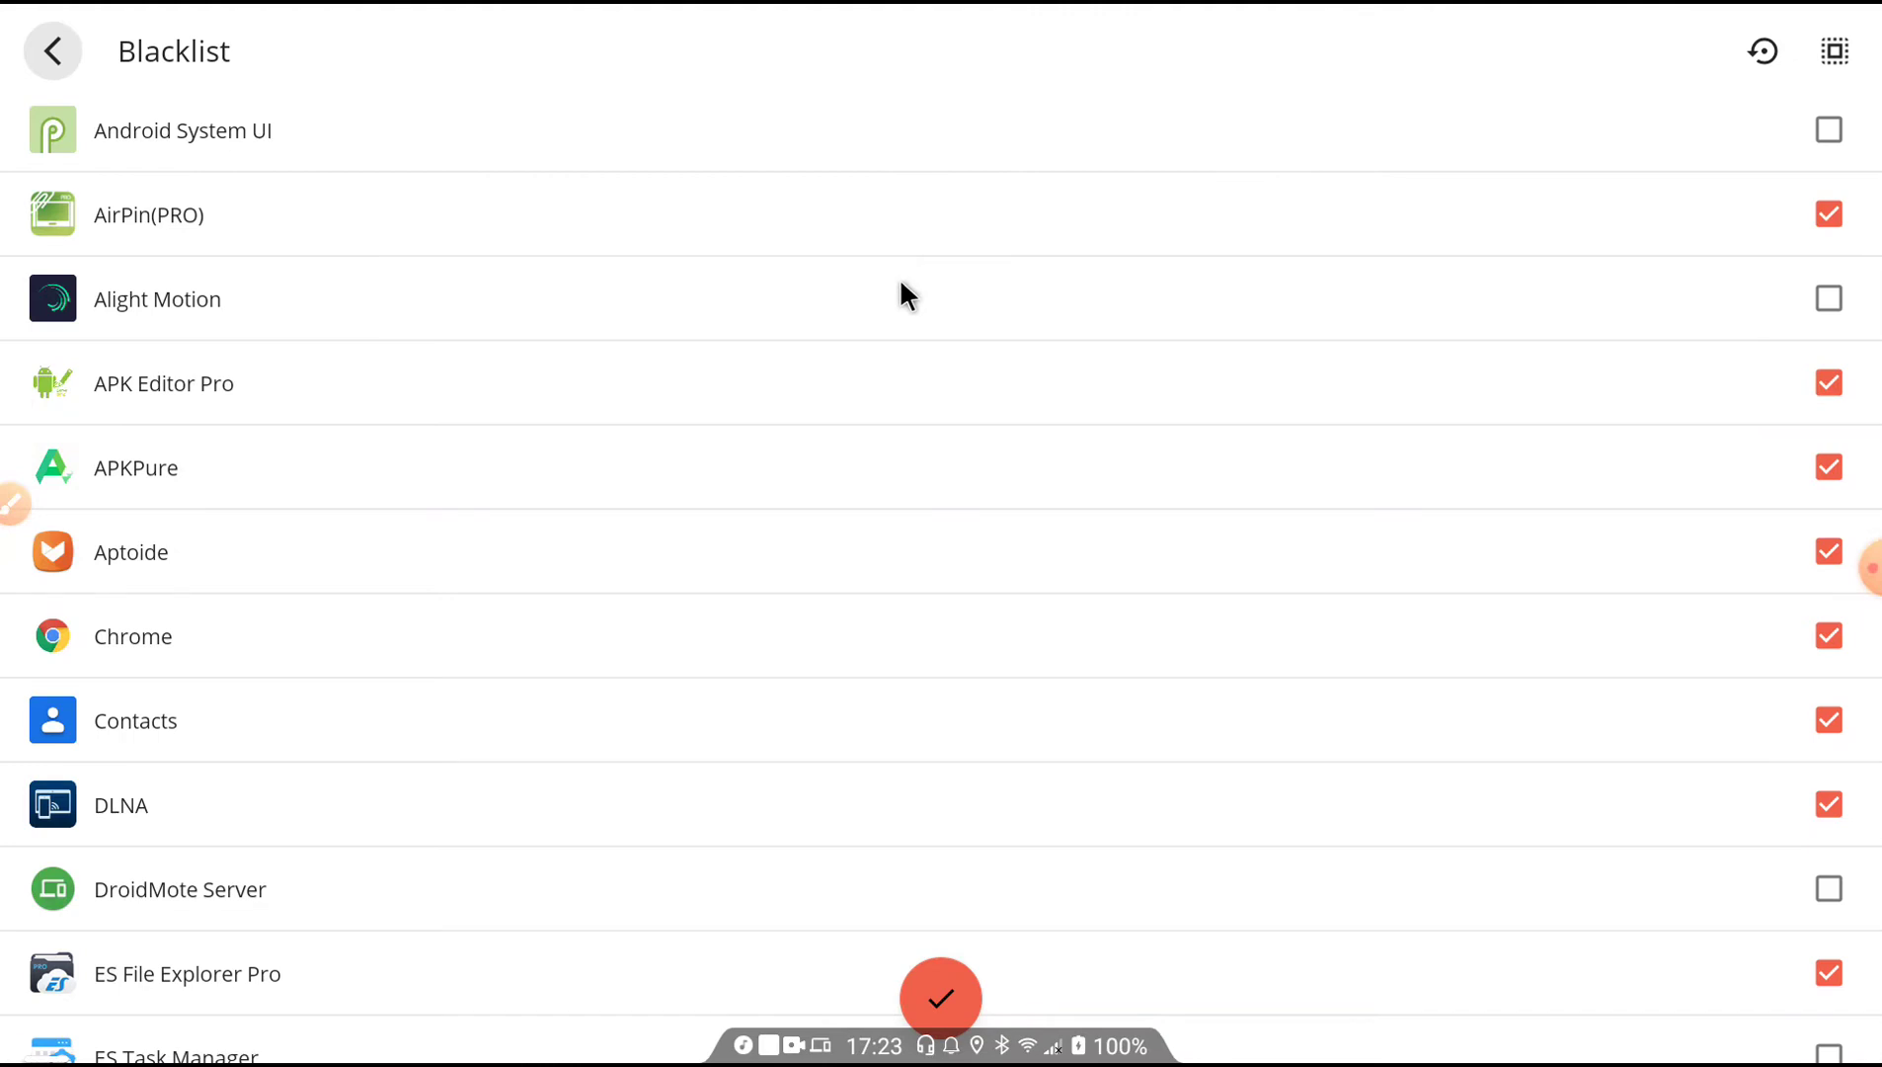
scroll(899, 281, "down", 8)
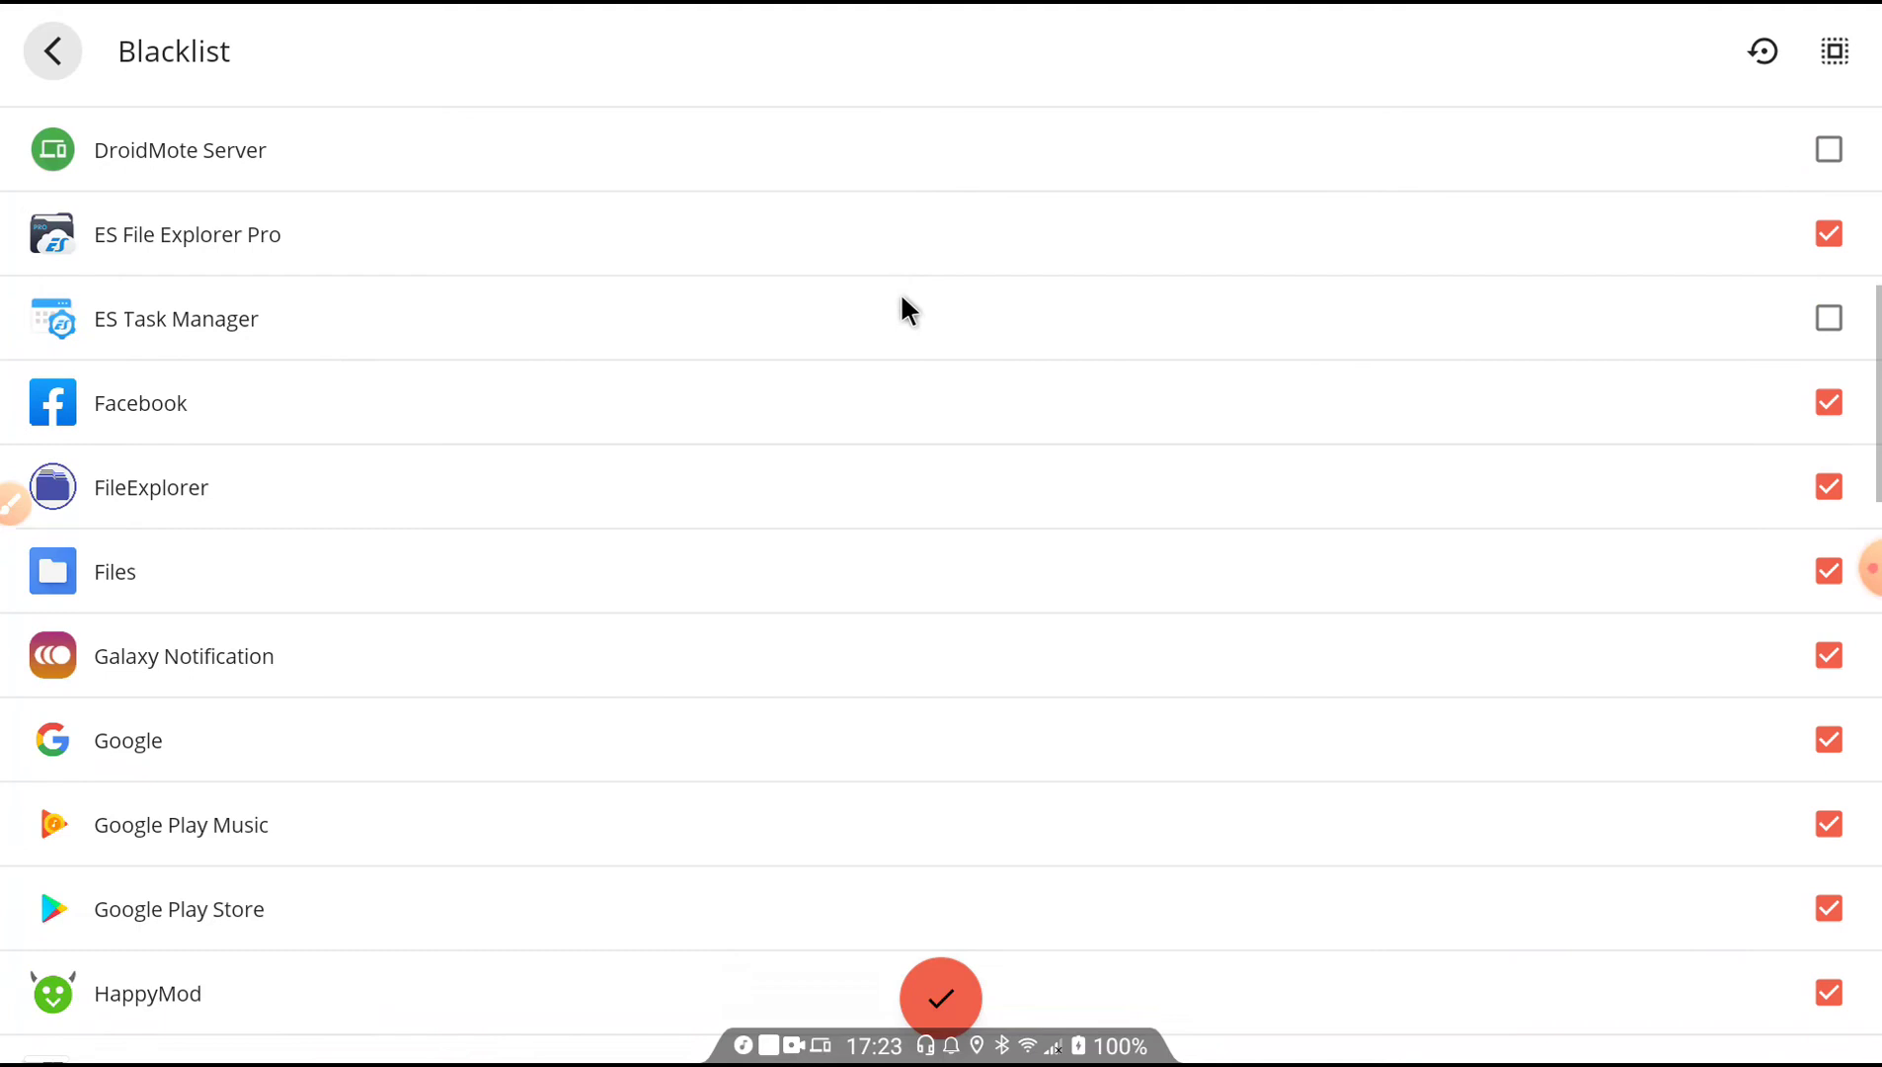
scroll(902, 298, "down", 4)
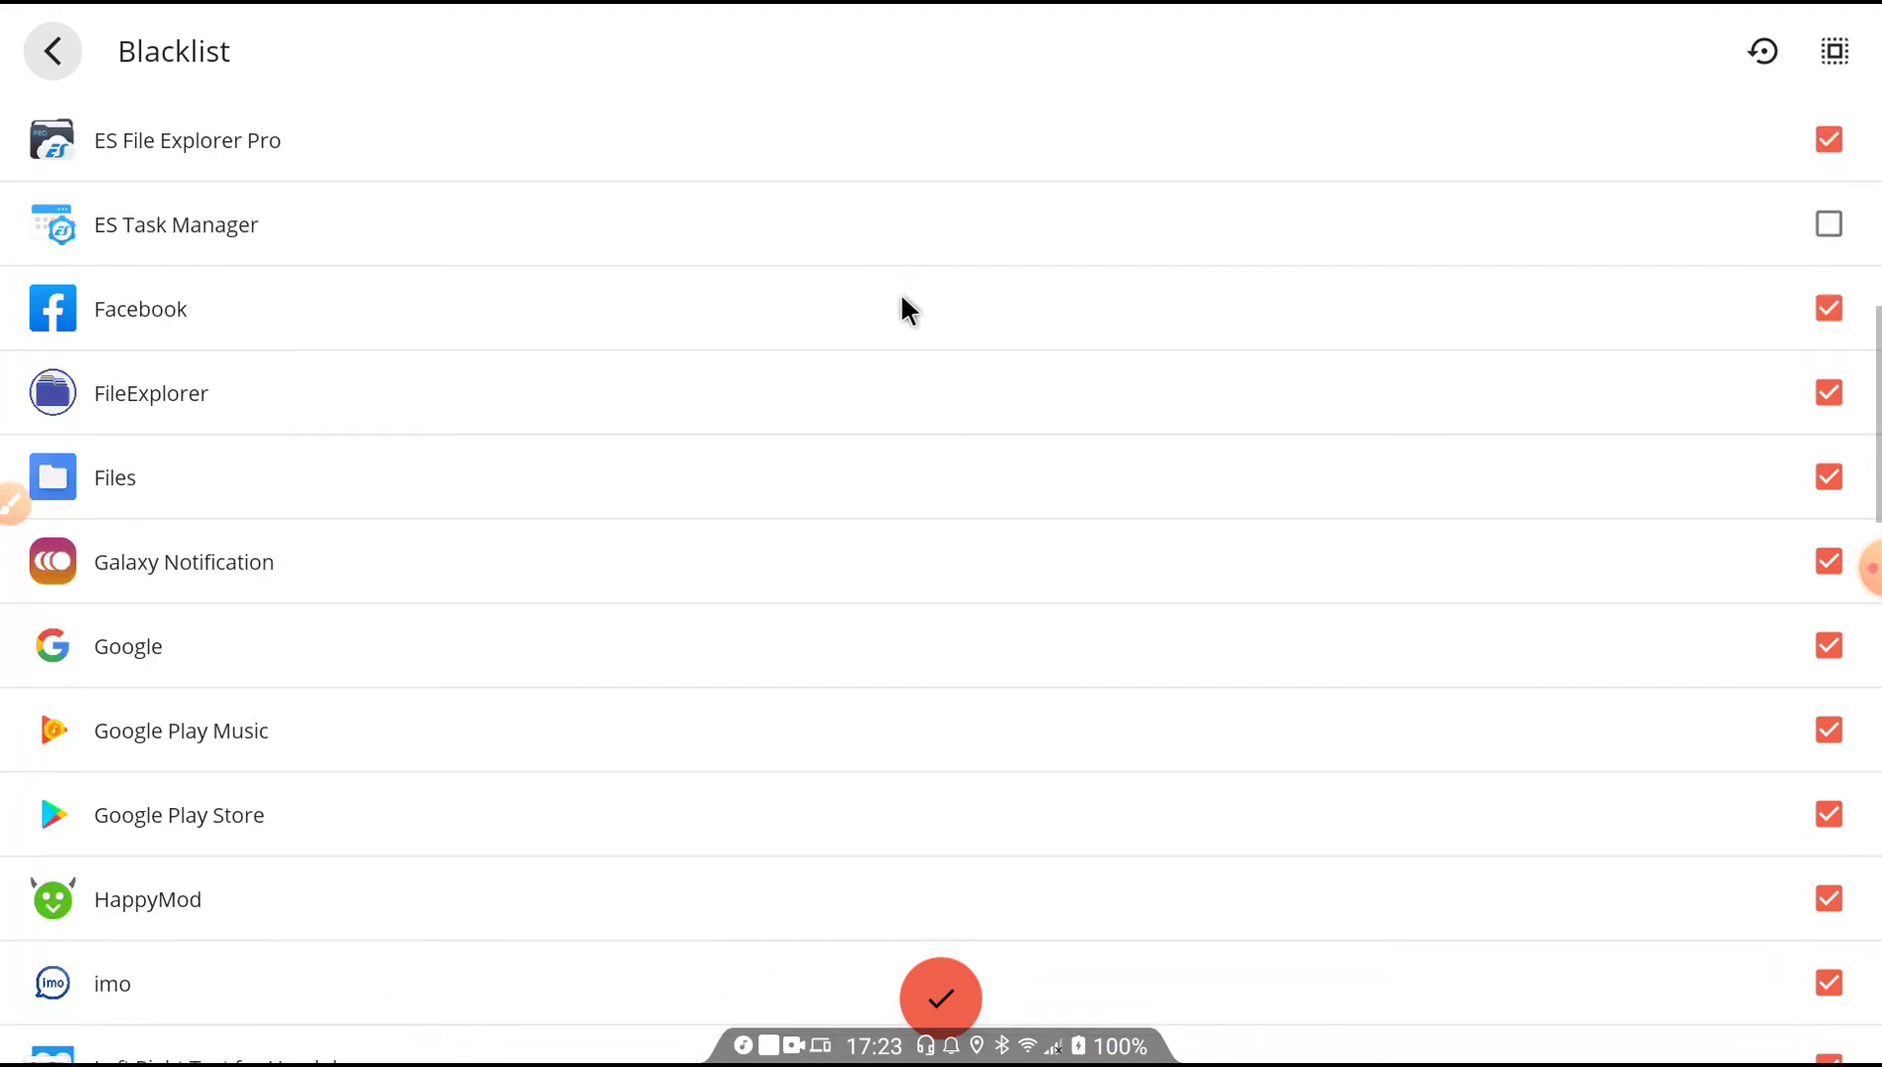
scroll(902, 298, "down", 2)
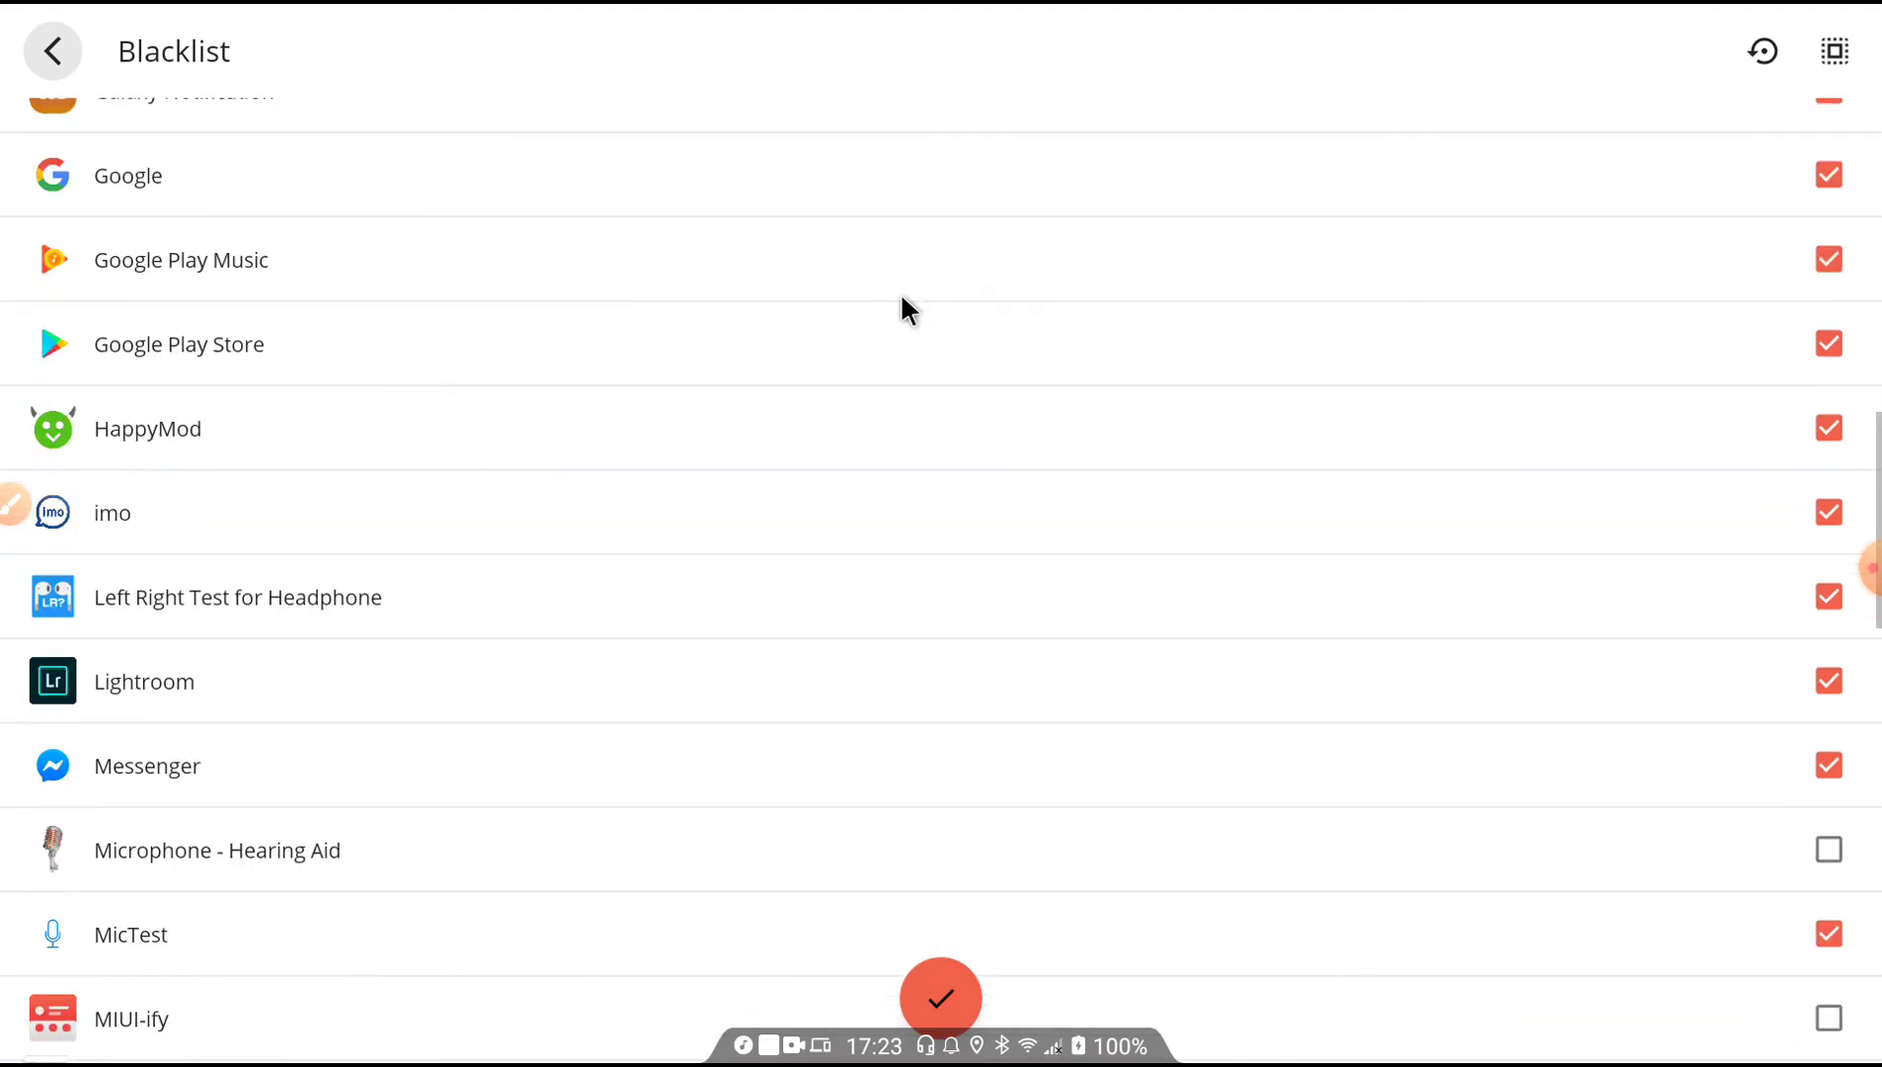
scroll(902, 298, "down", 4)
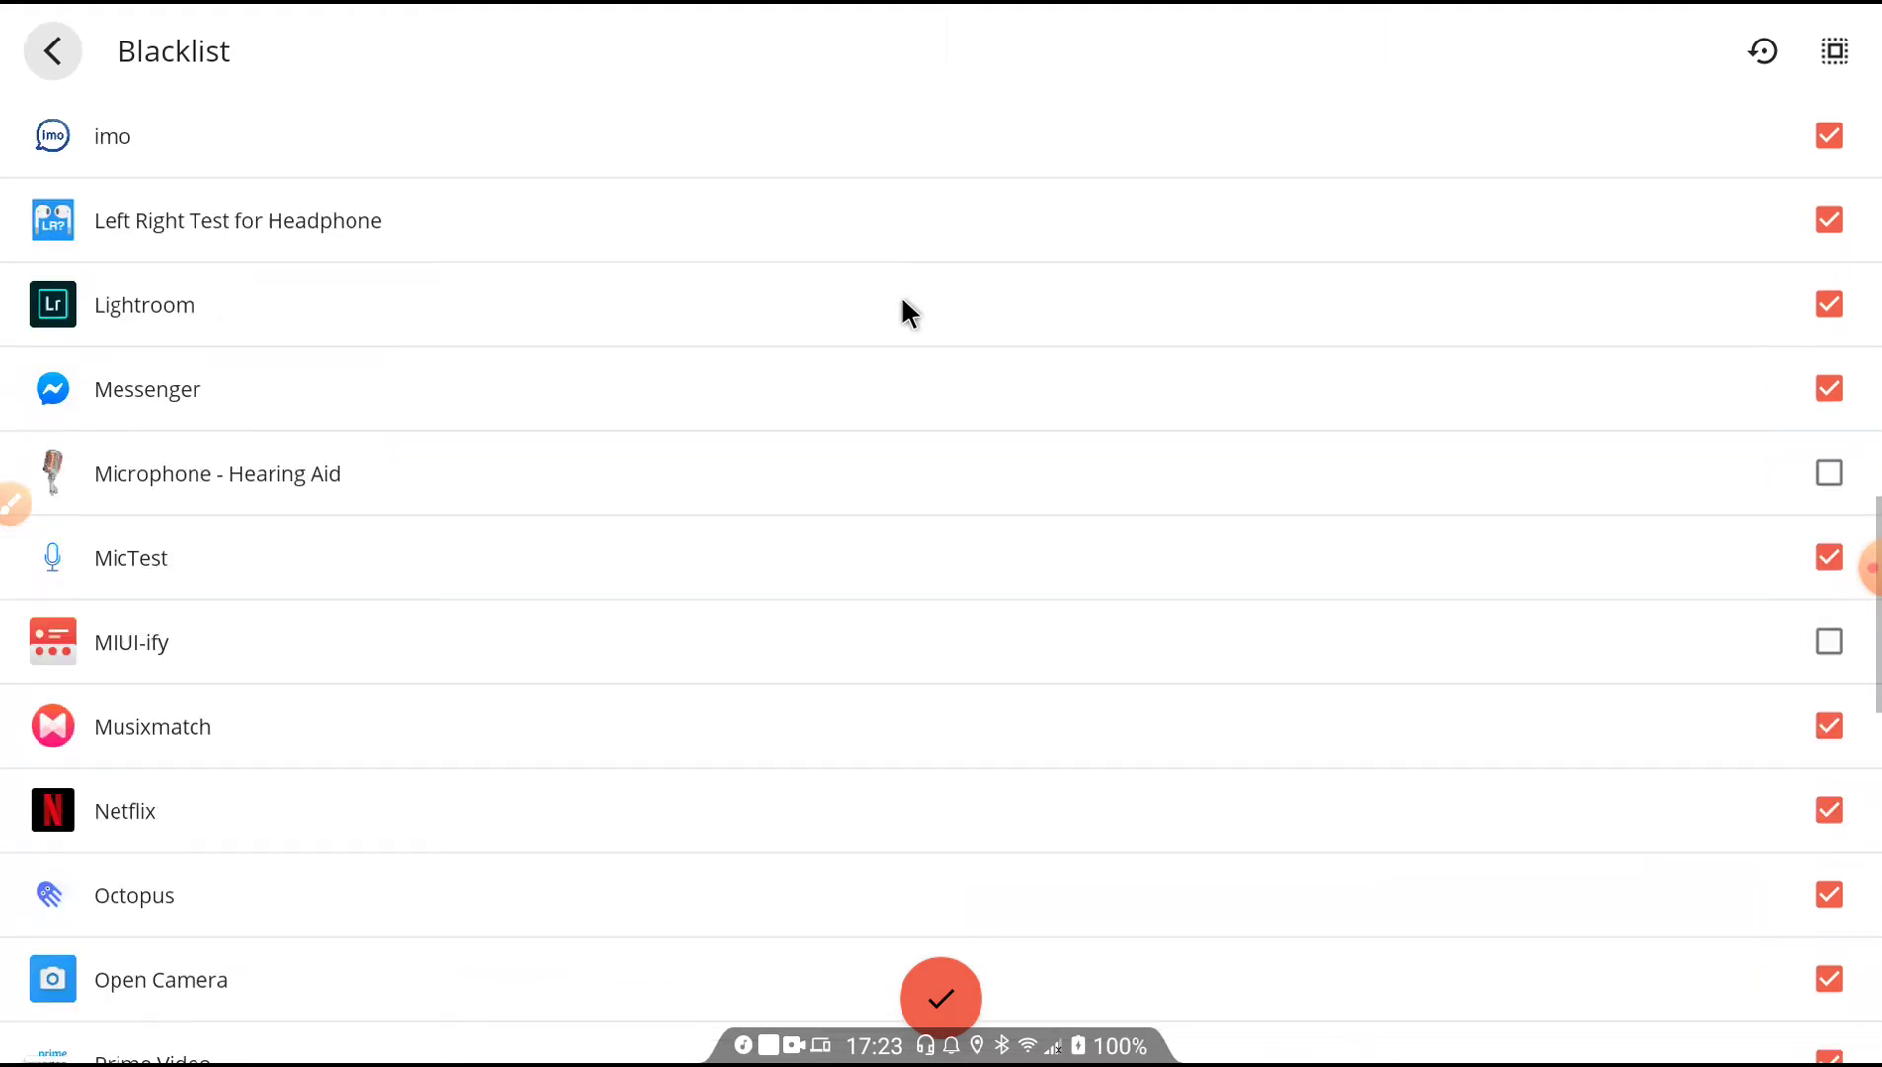
scroll(901, 298, "down", 1)
scroll(902, 298, "down", 6)
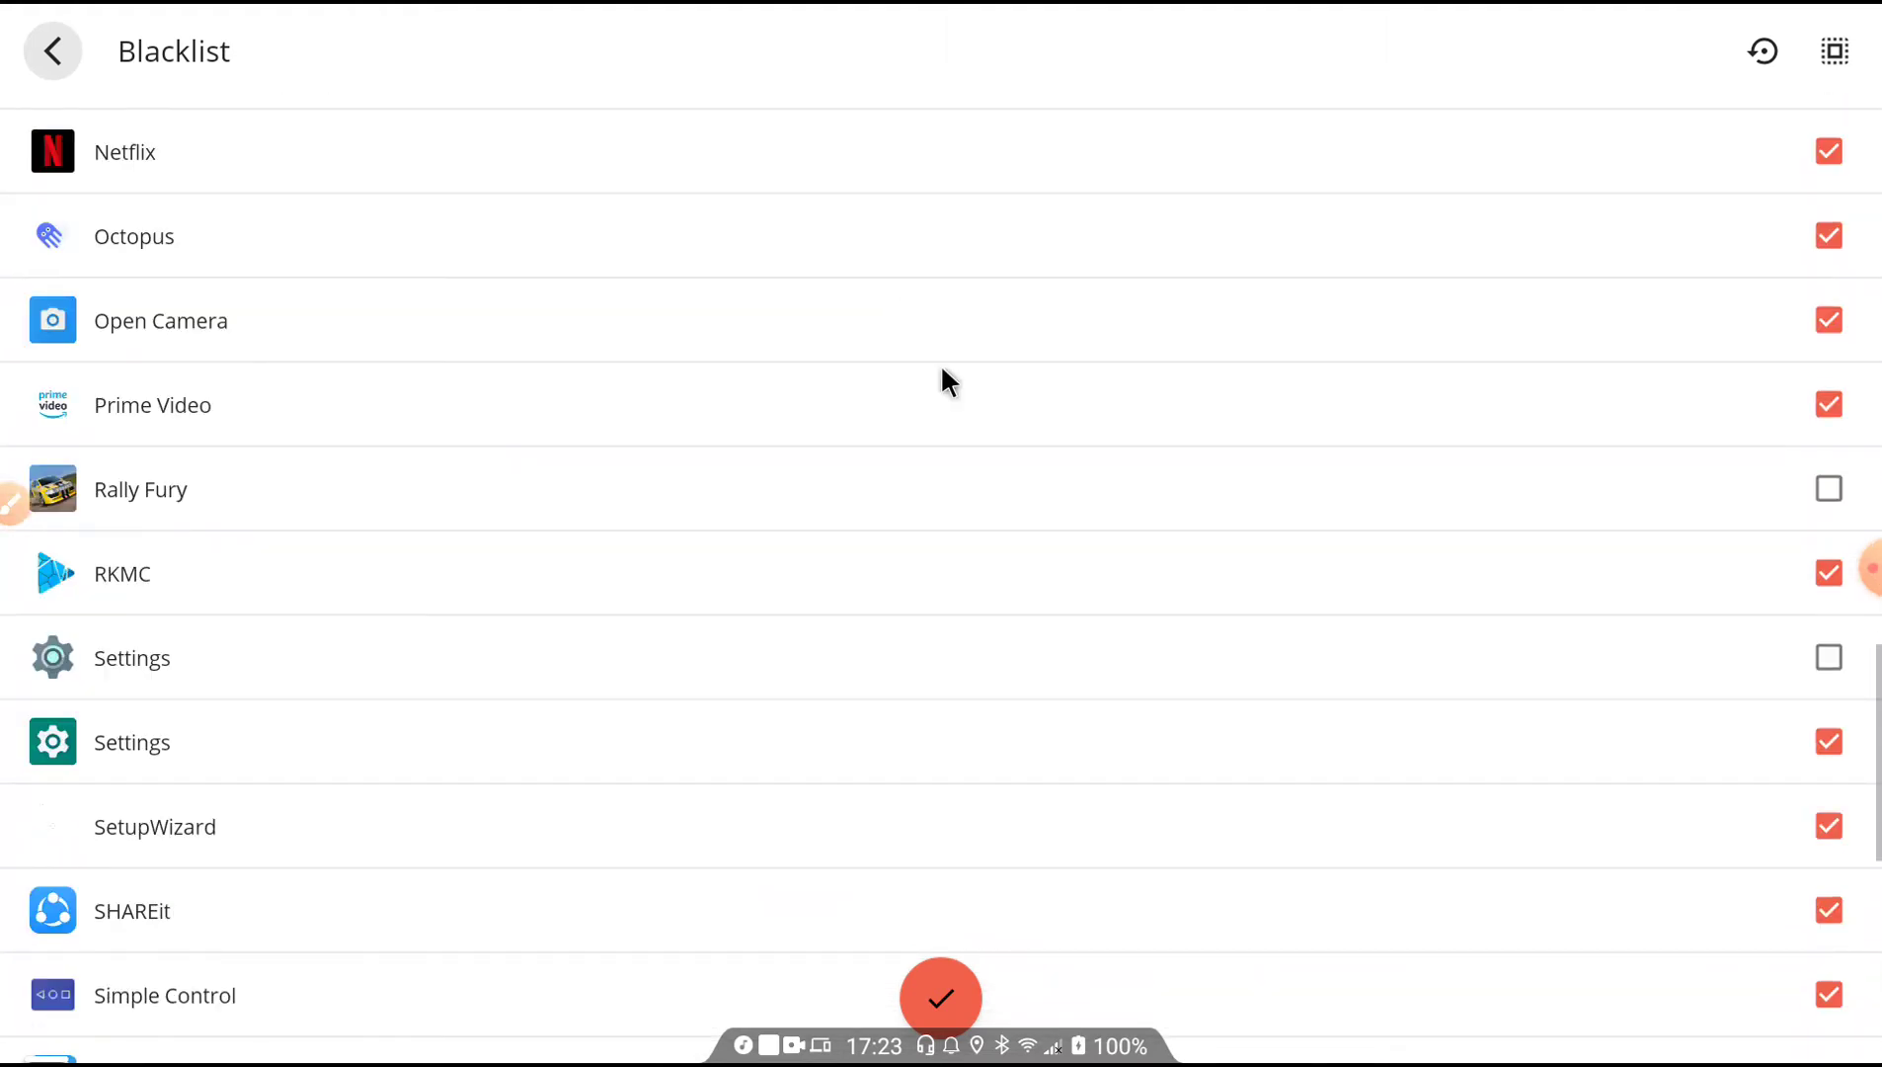
scroll(1259, 625, "down", 4)
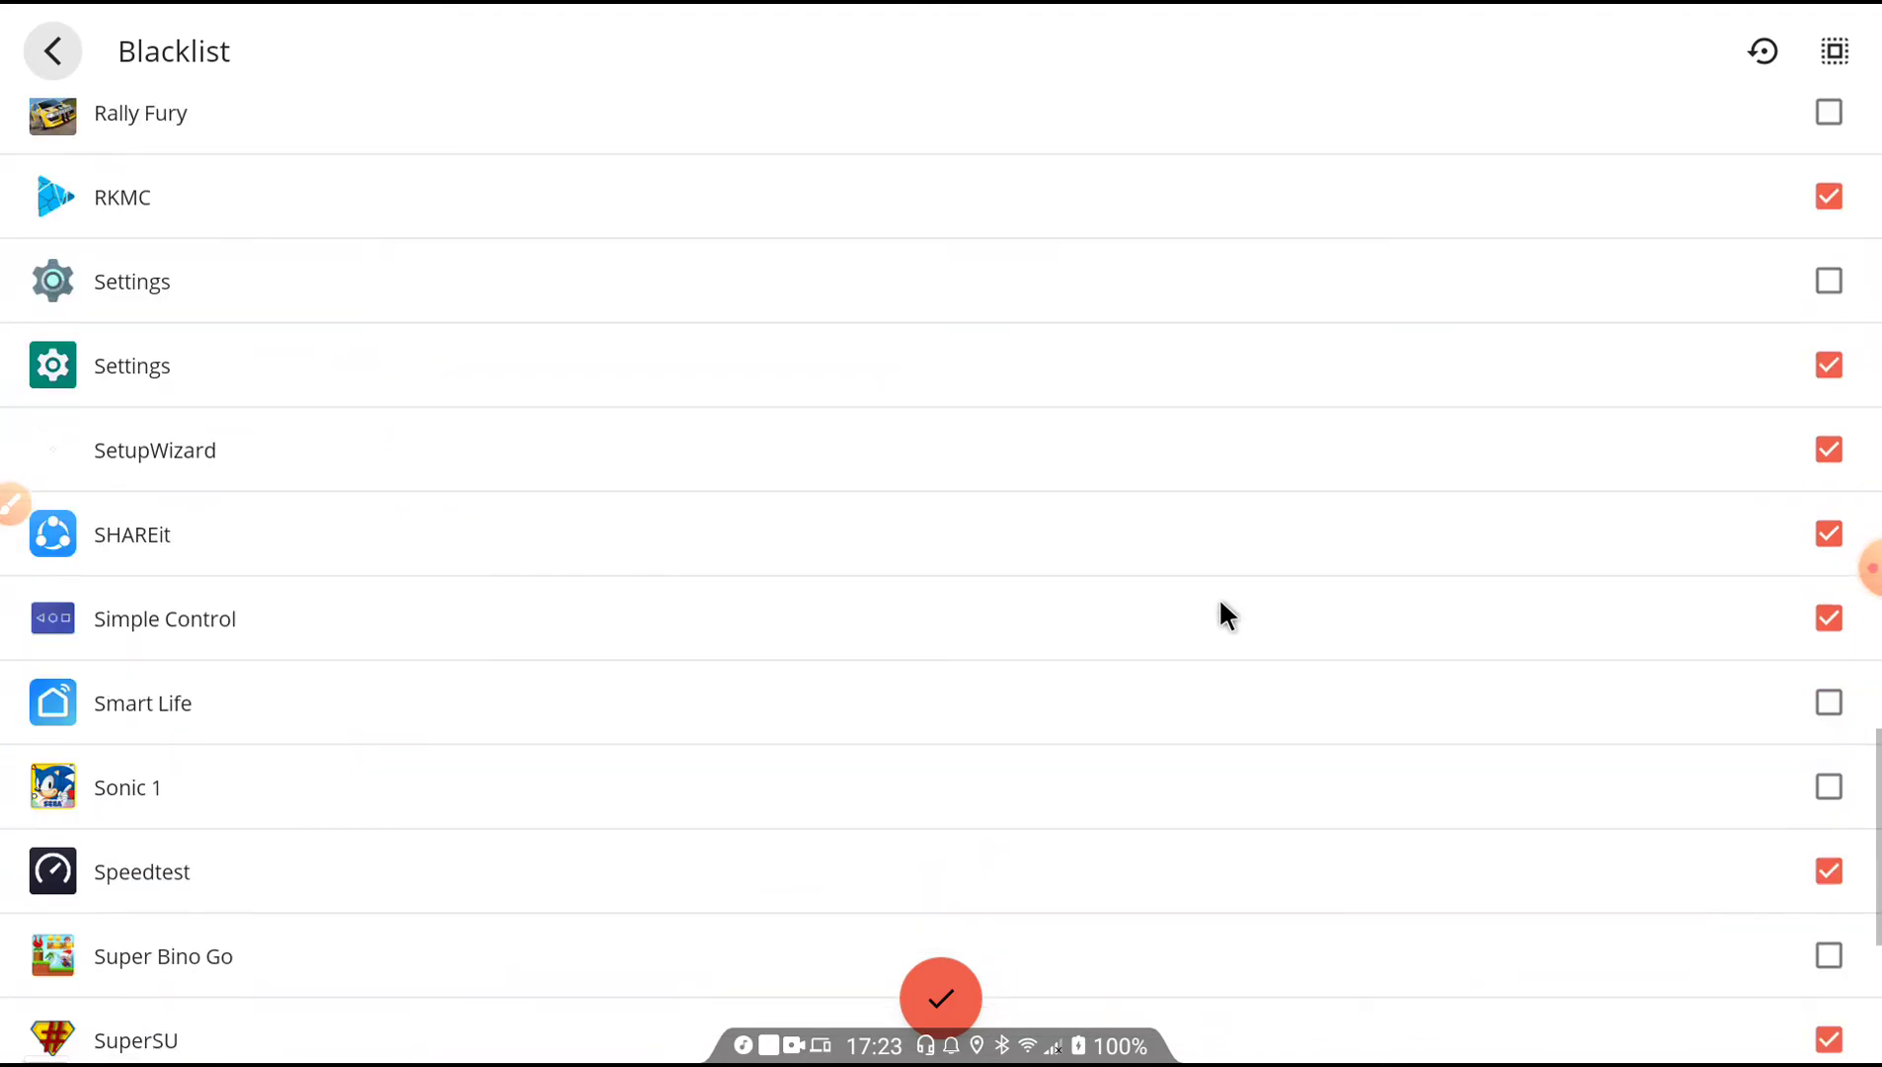
scroll(1221, 603, "down", 1)
scroll(1221, 601, "down", 5)
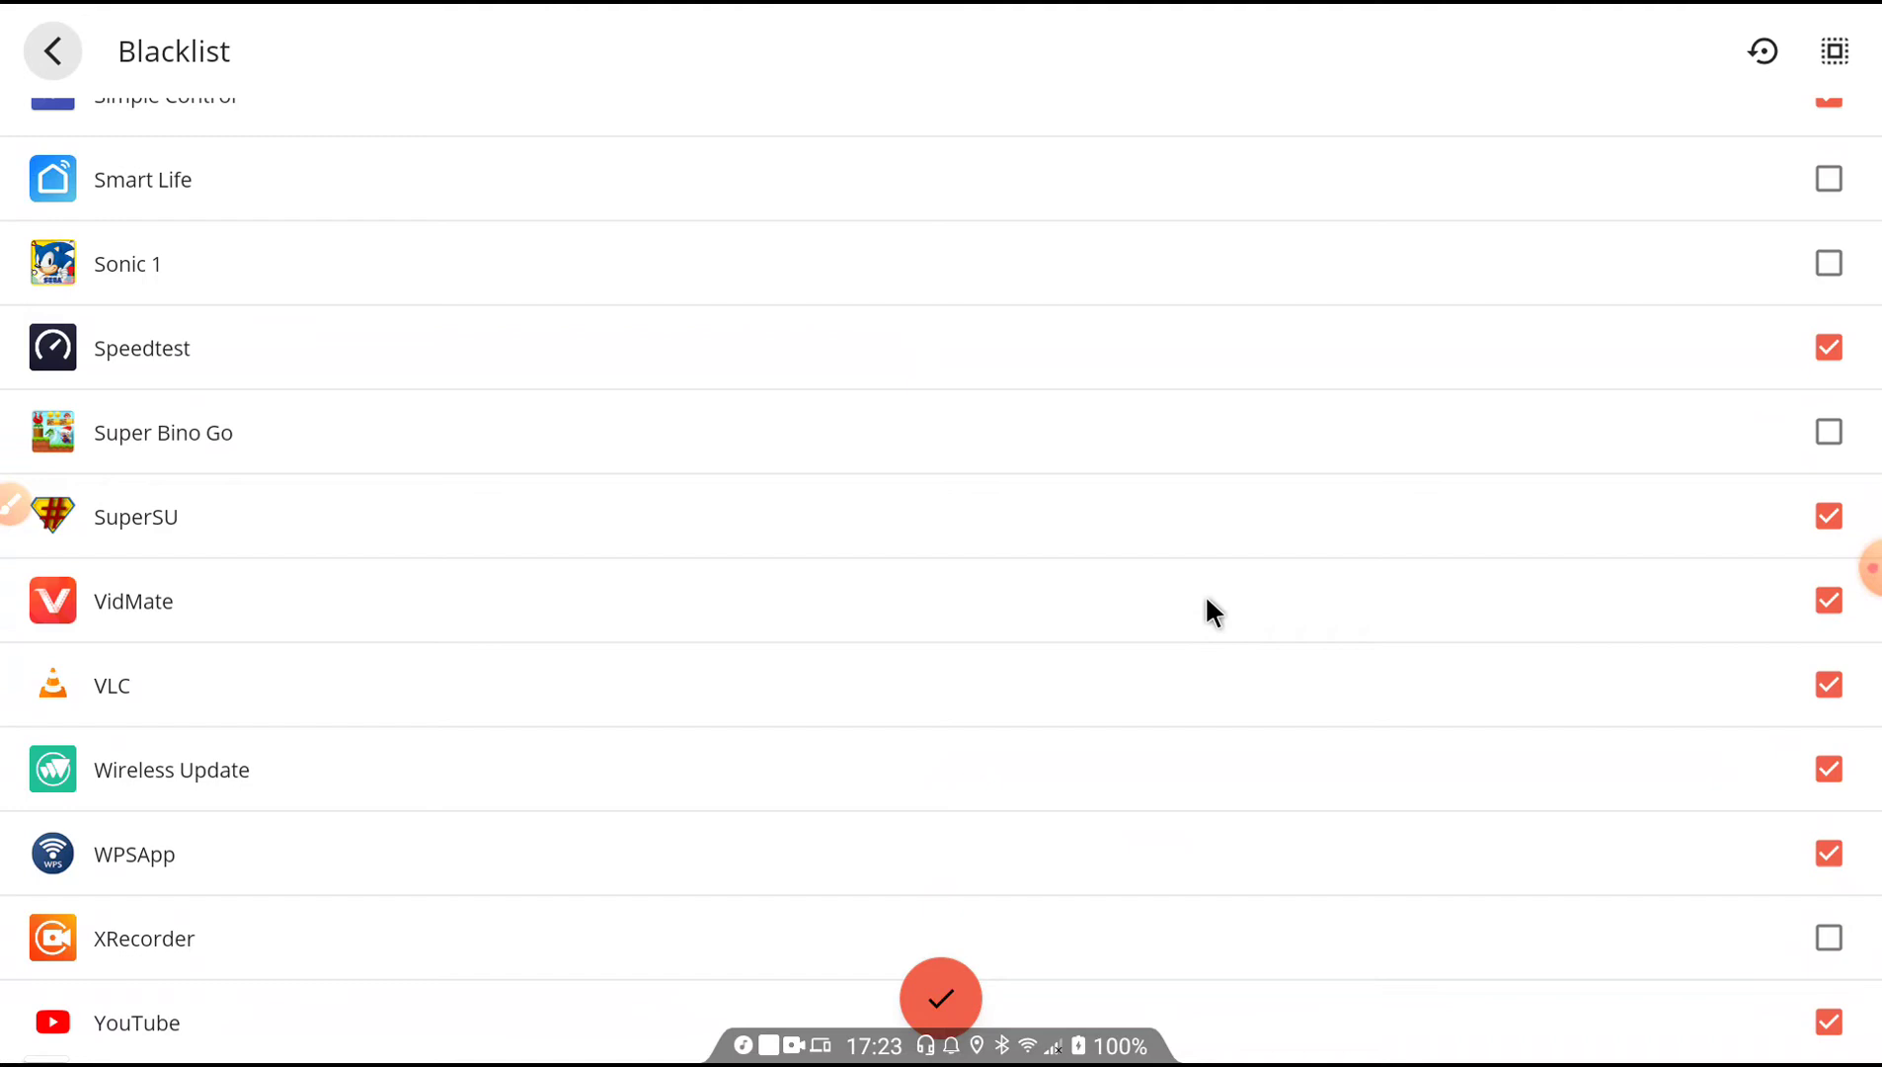
right_click(1204, 595)
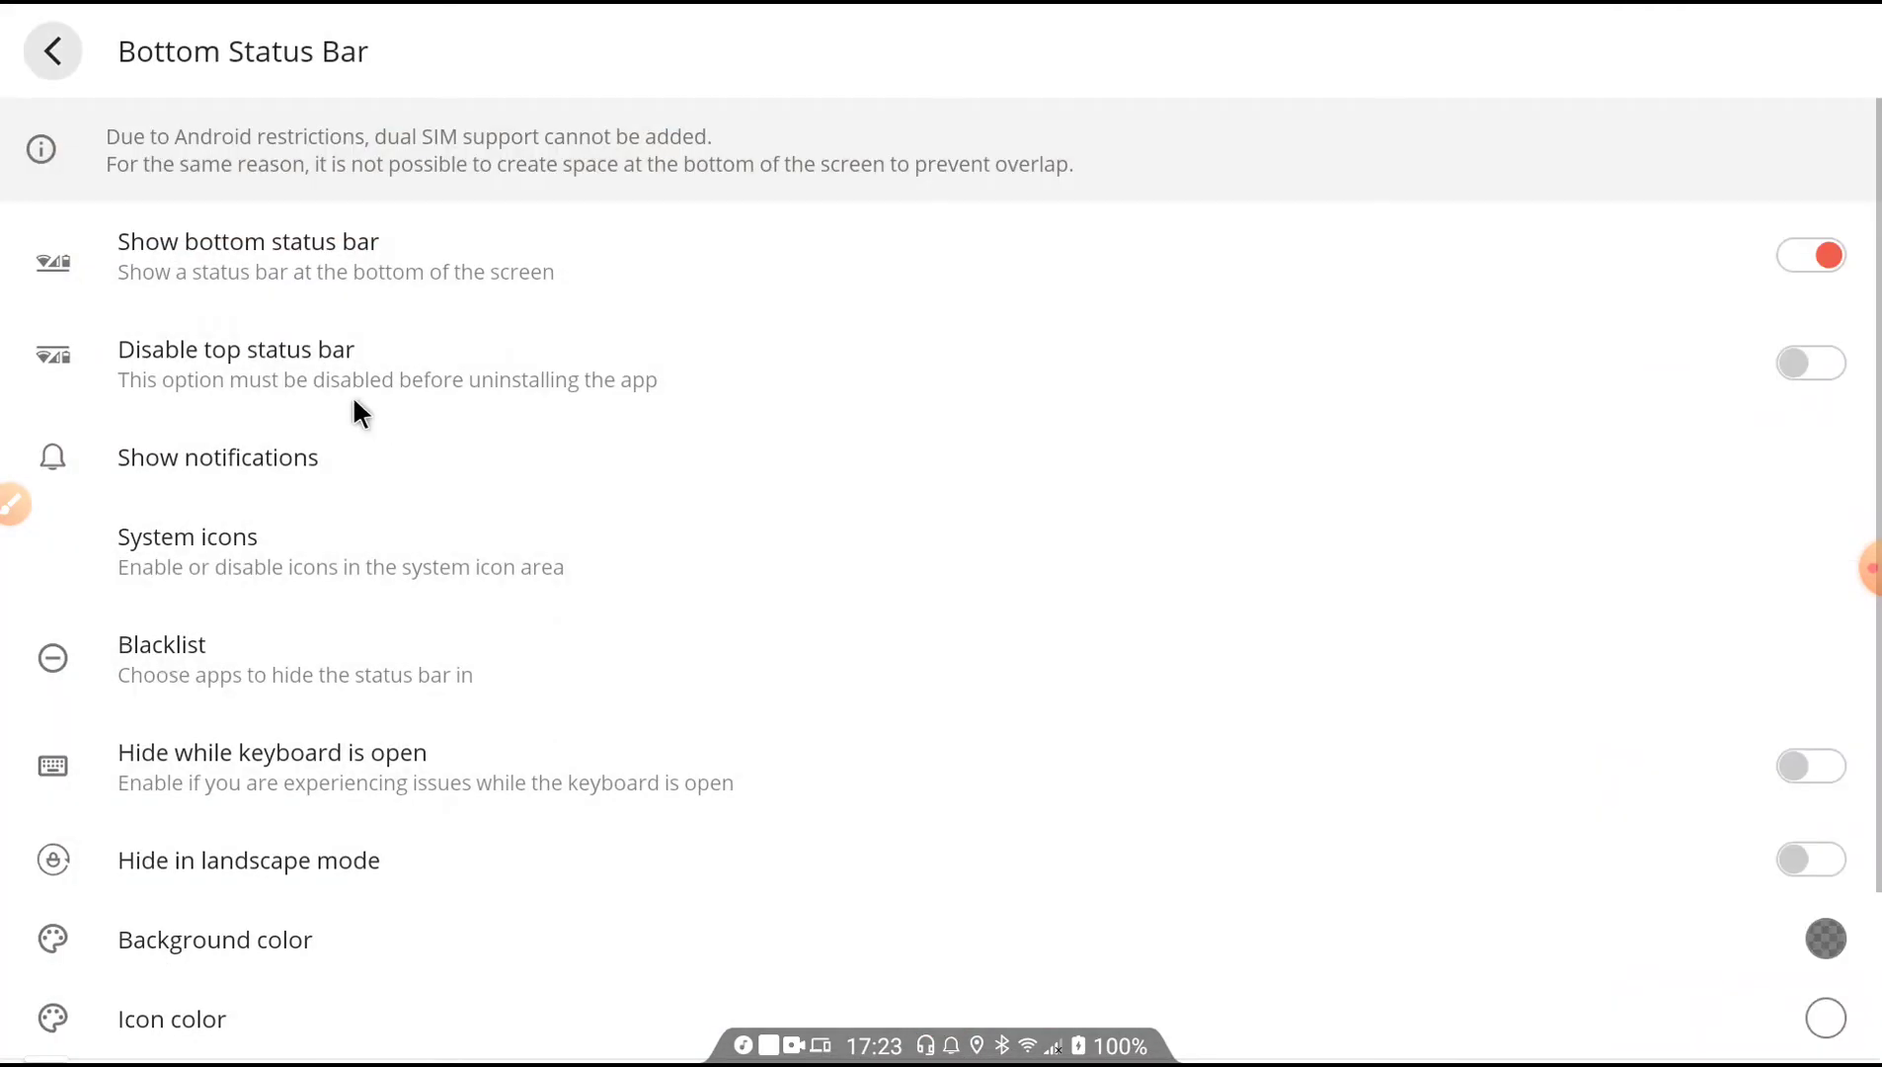
right_click(253, 460)
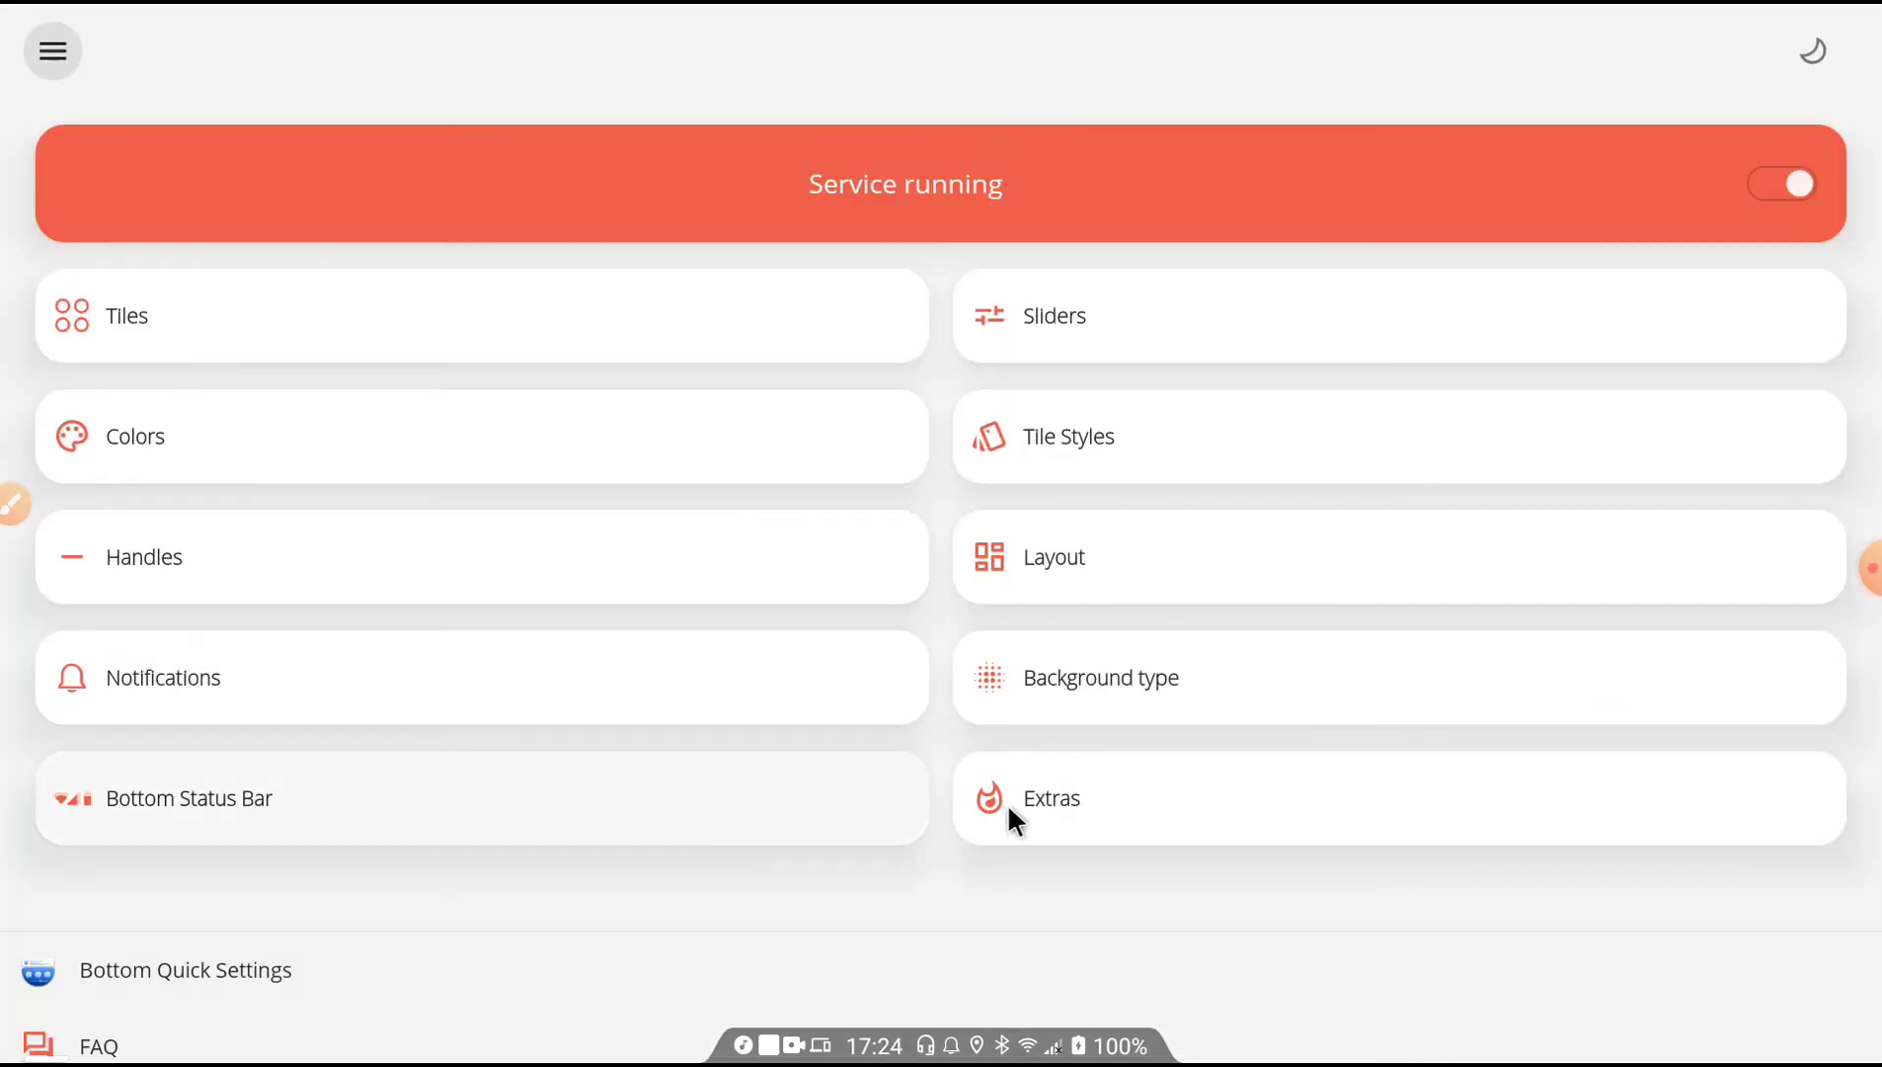
Review the Layout settings and their System icons options, and return to the main settings without changes.
left_click(1206, 556)
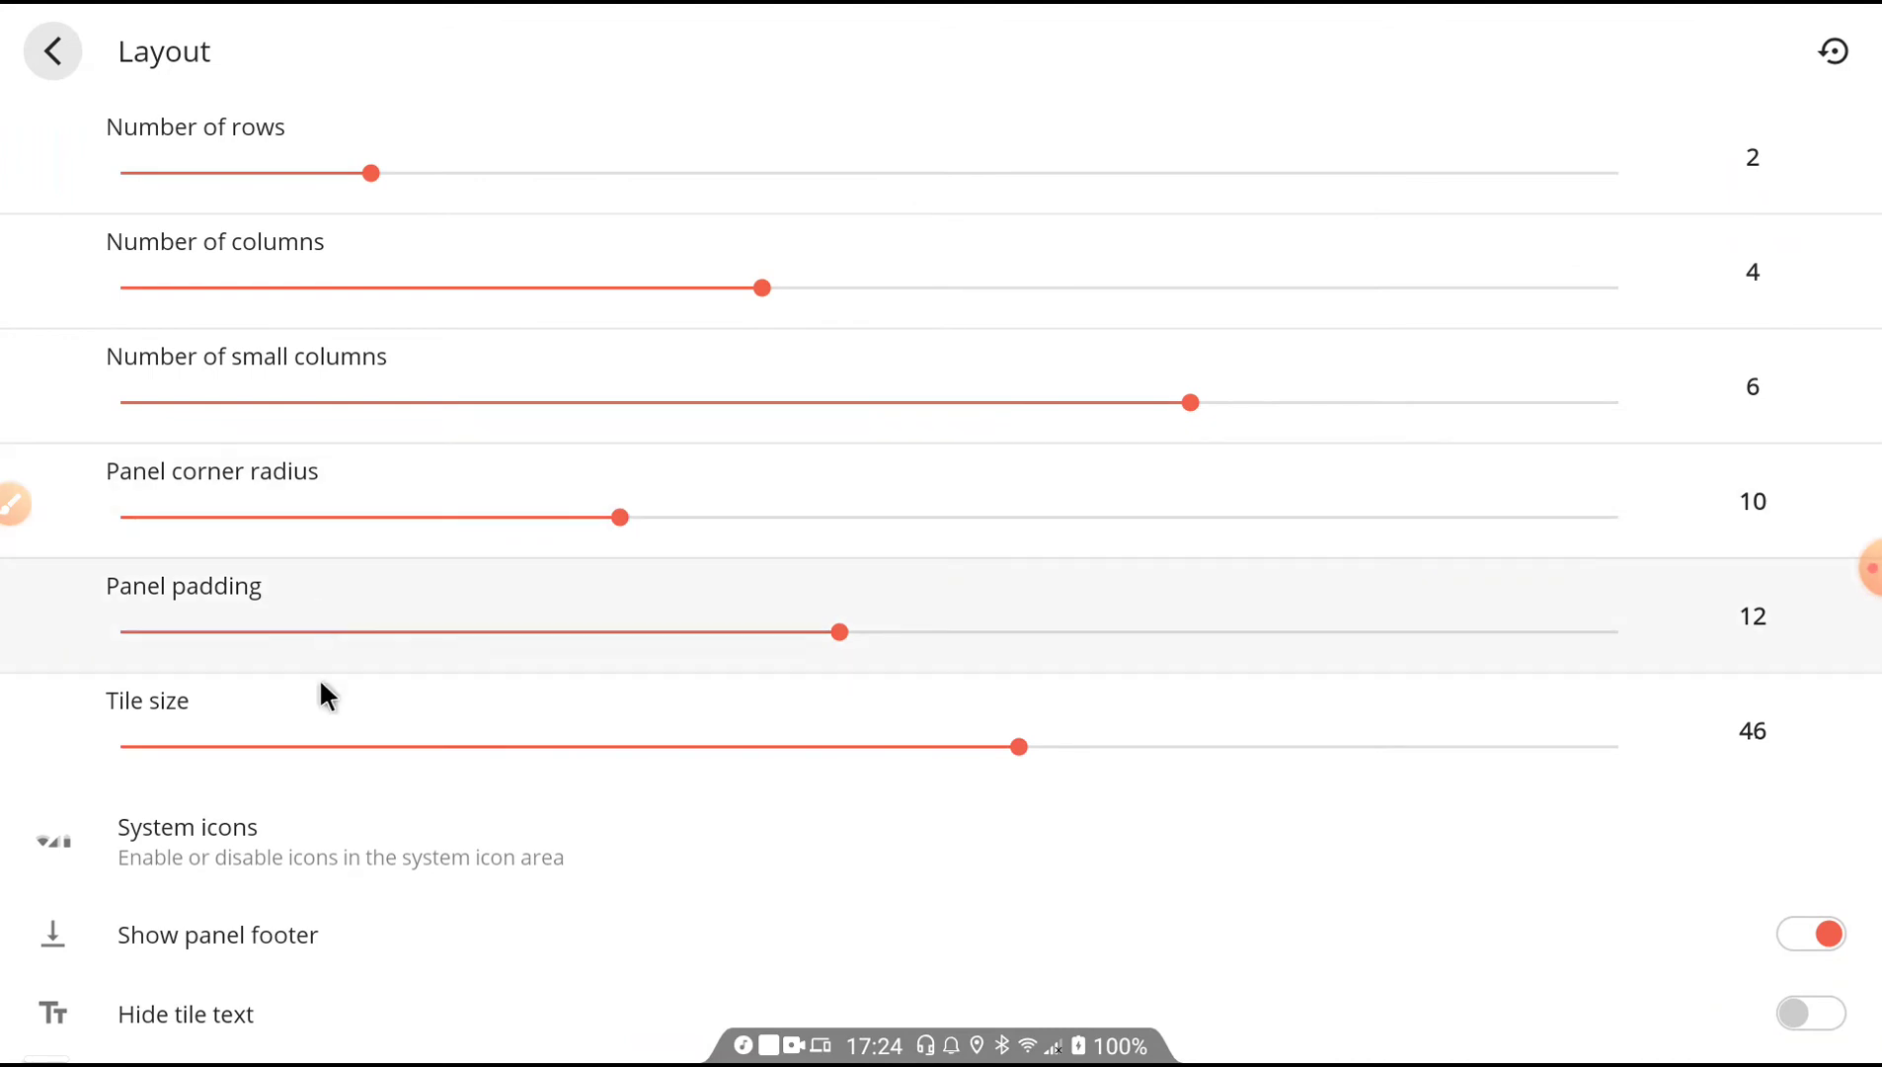
scroll(314, 728, "down", 3)
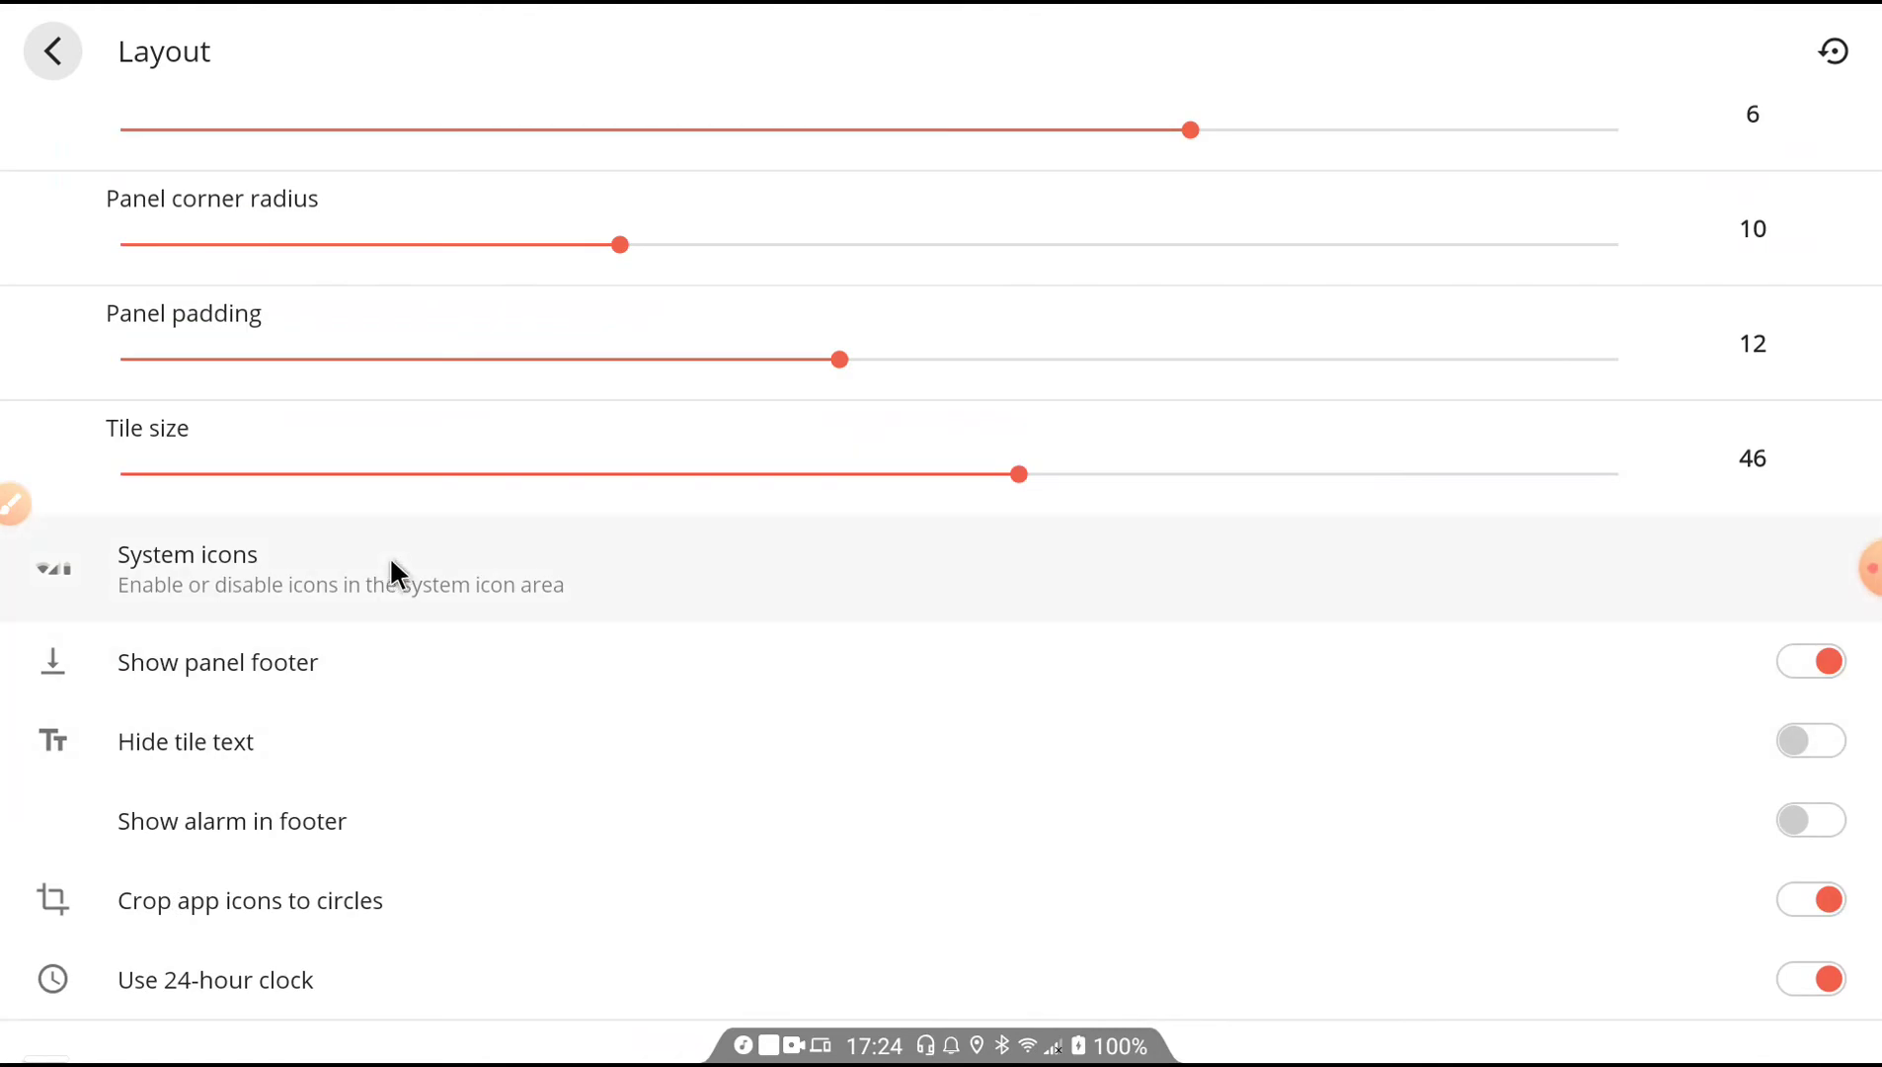
left_click(391, 561)
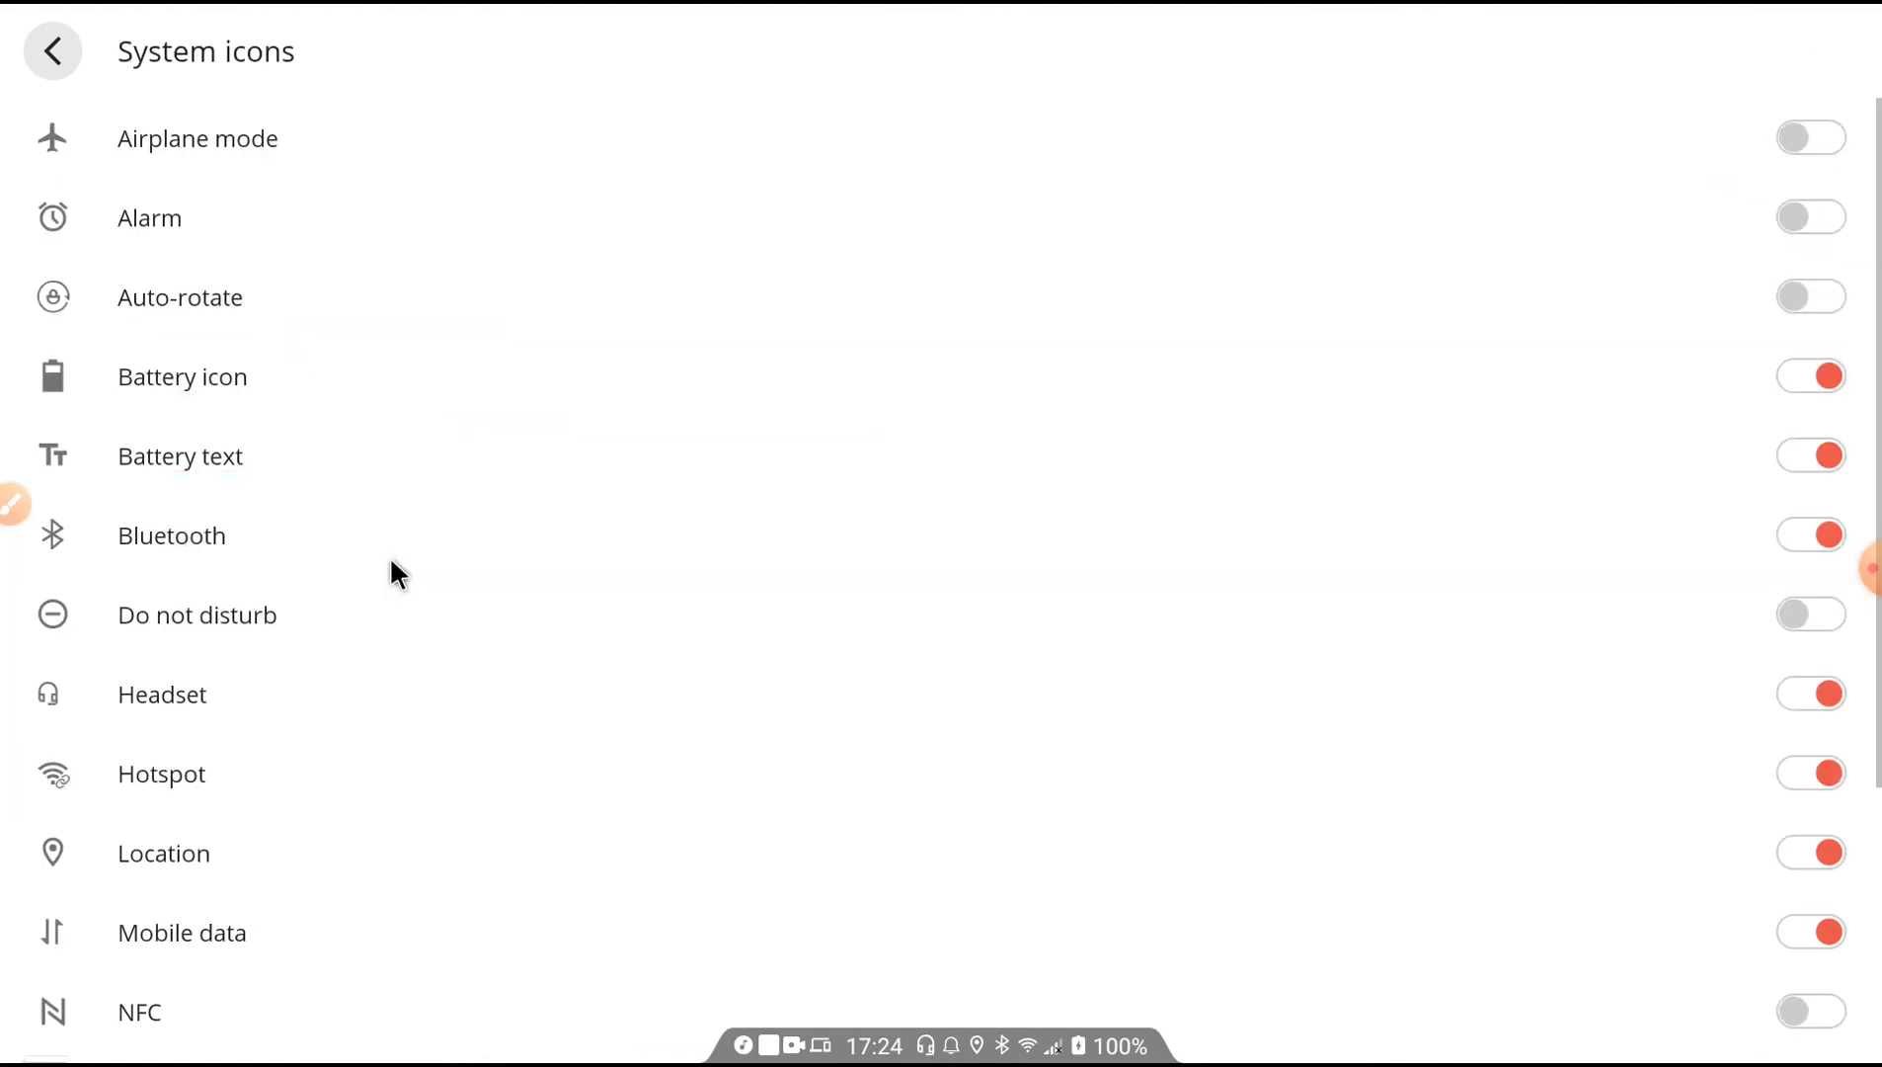
scroll(392, 564, "down", 3)
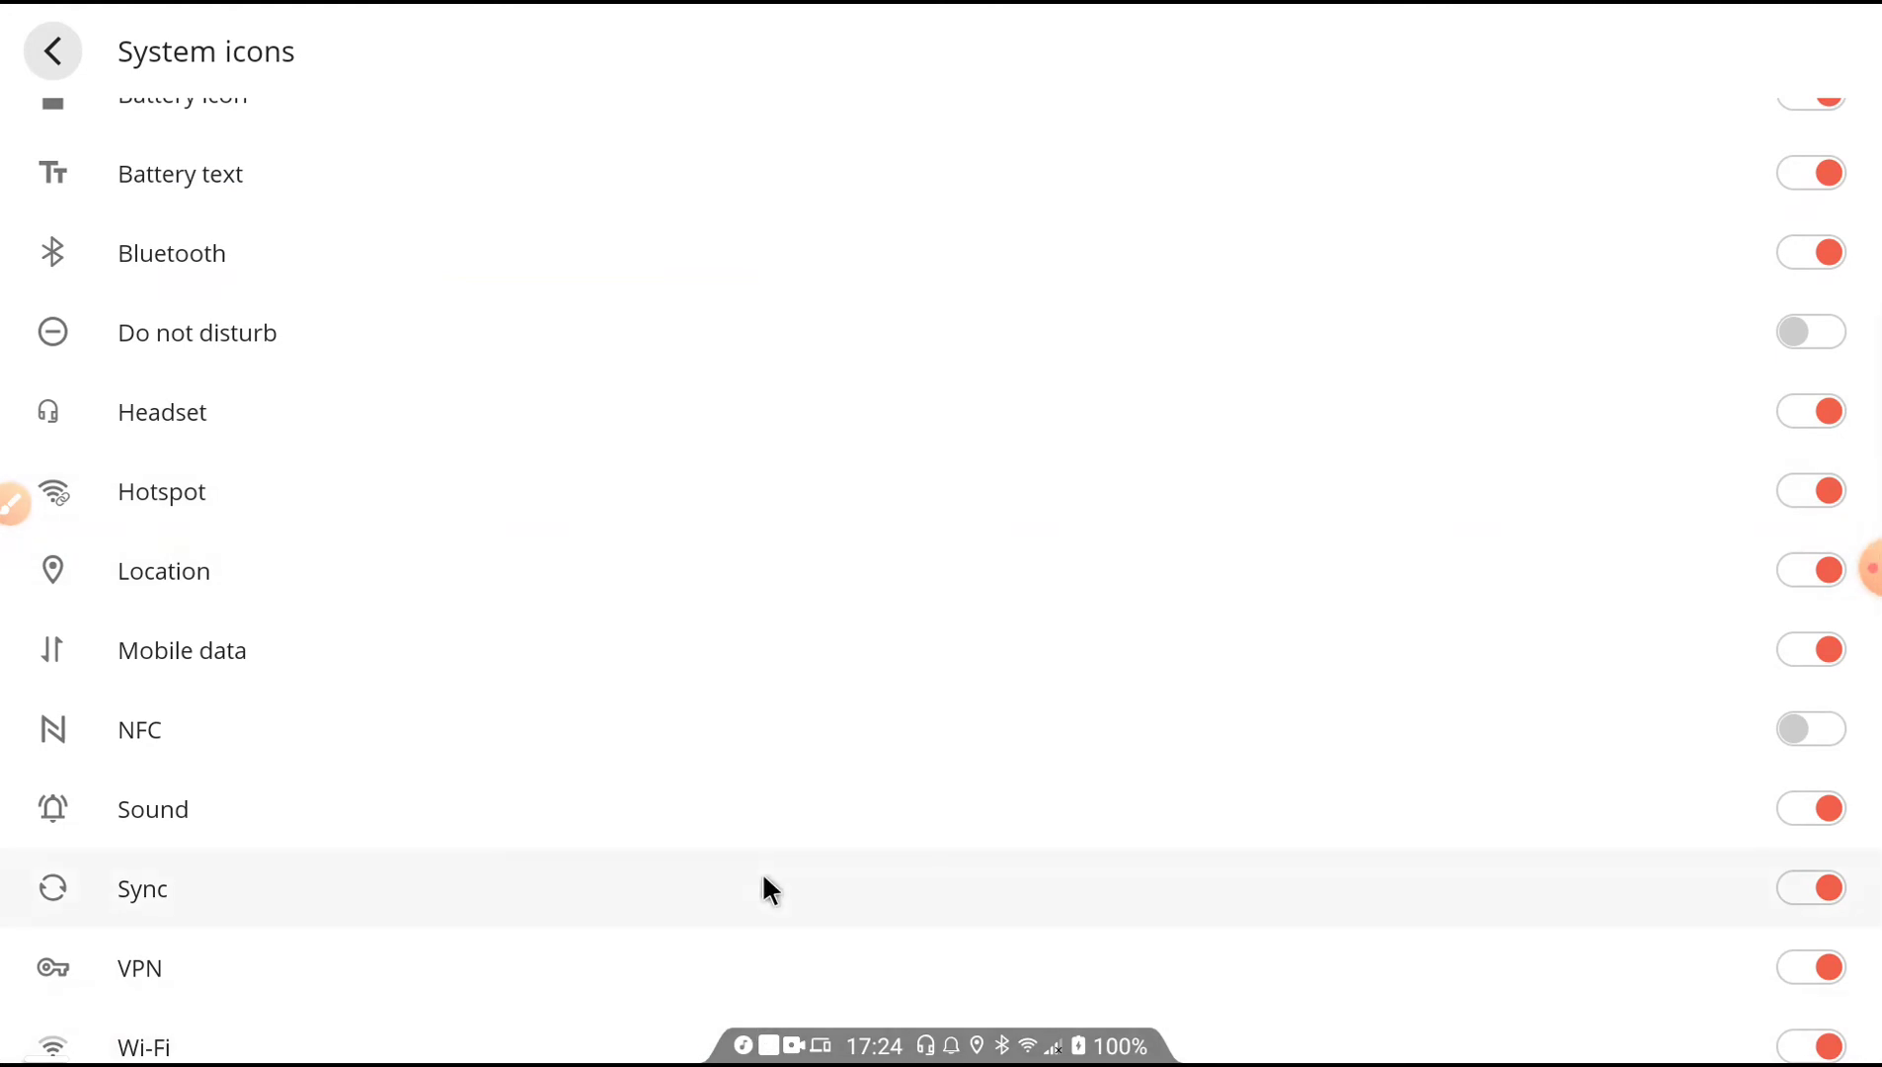
key("Escape")
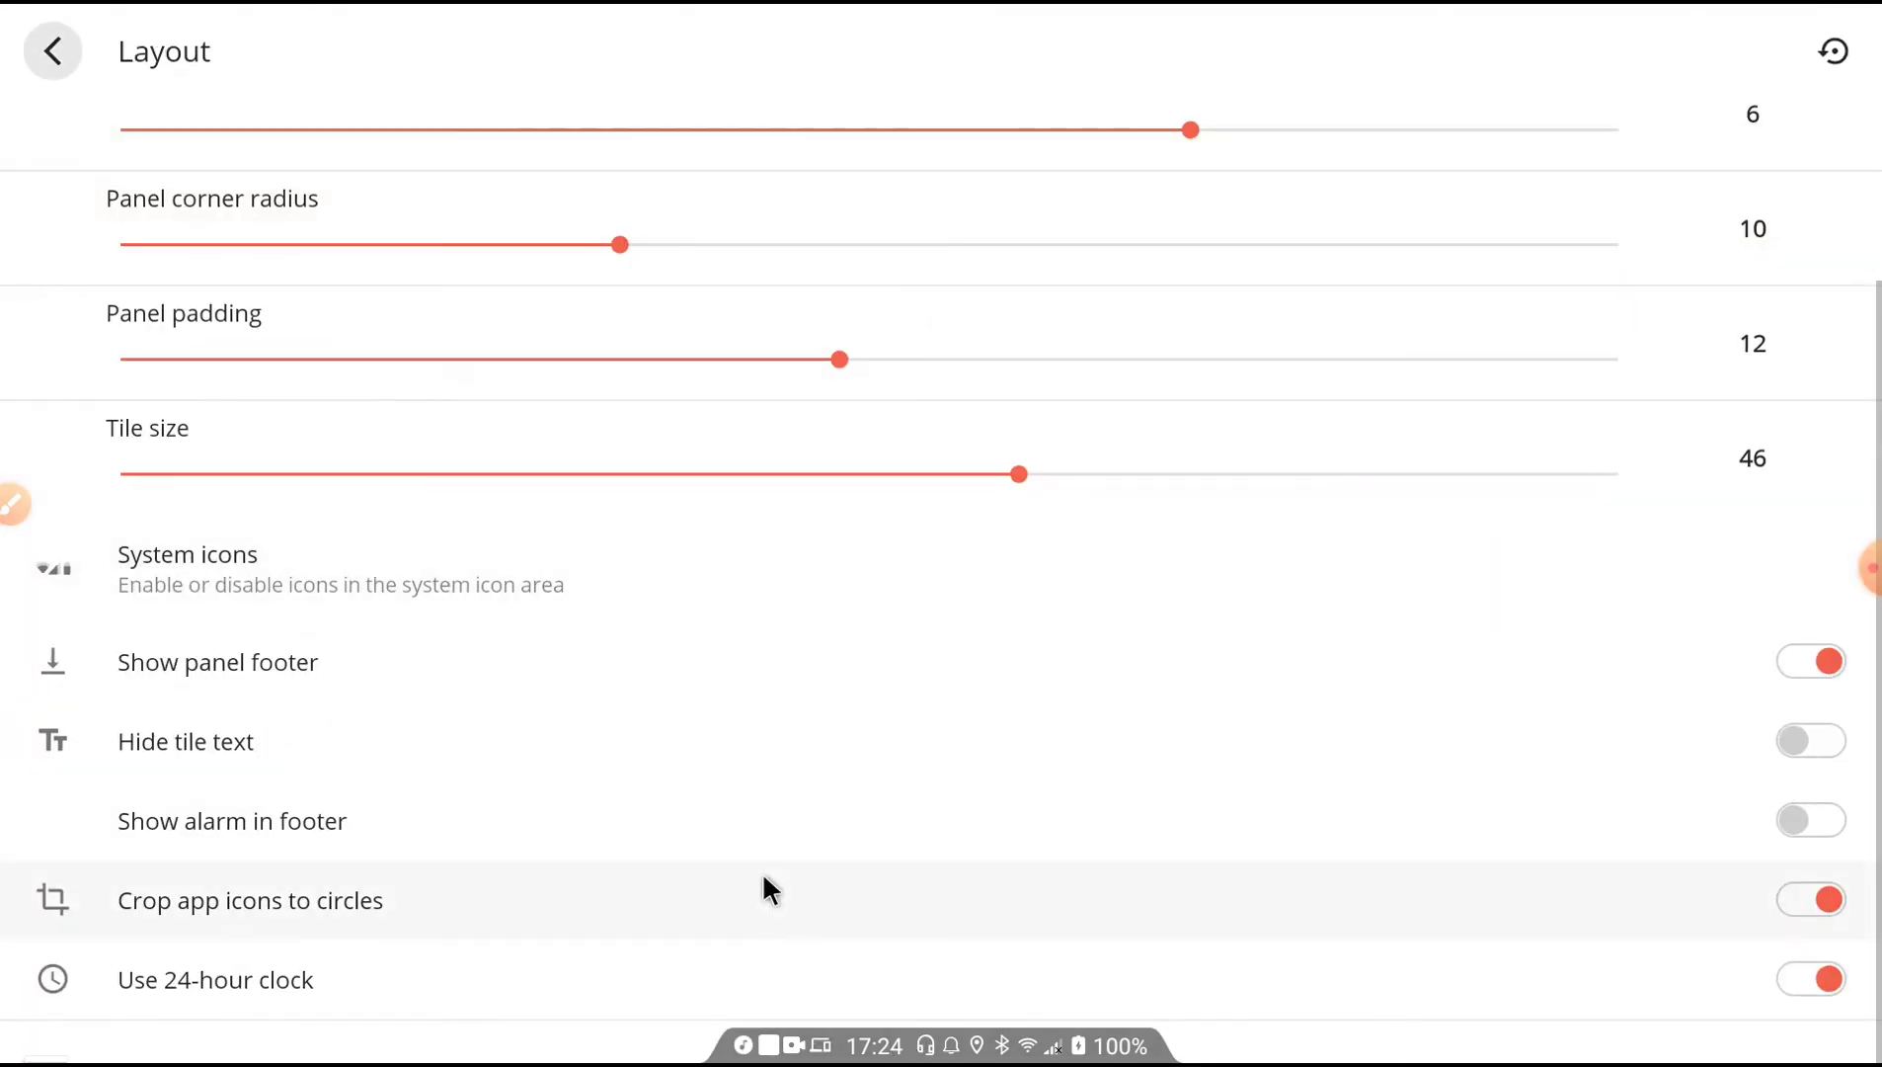
key("Escape")
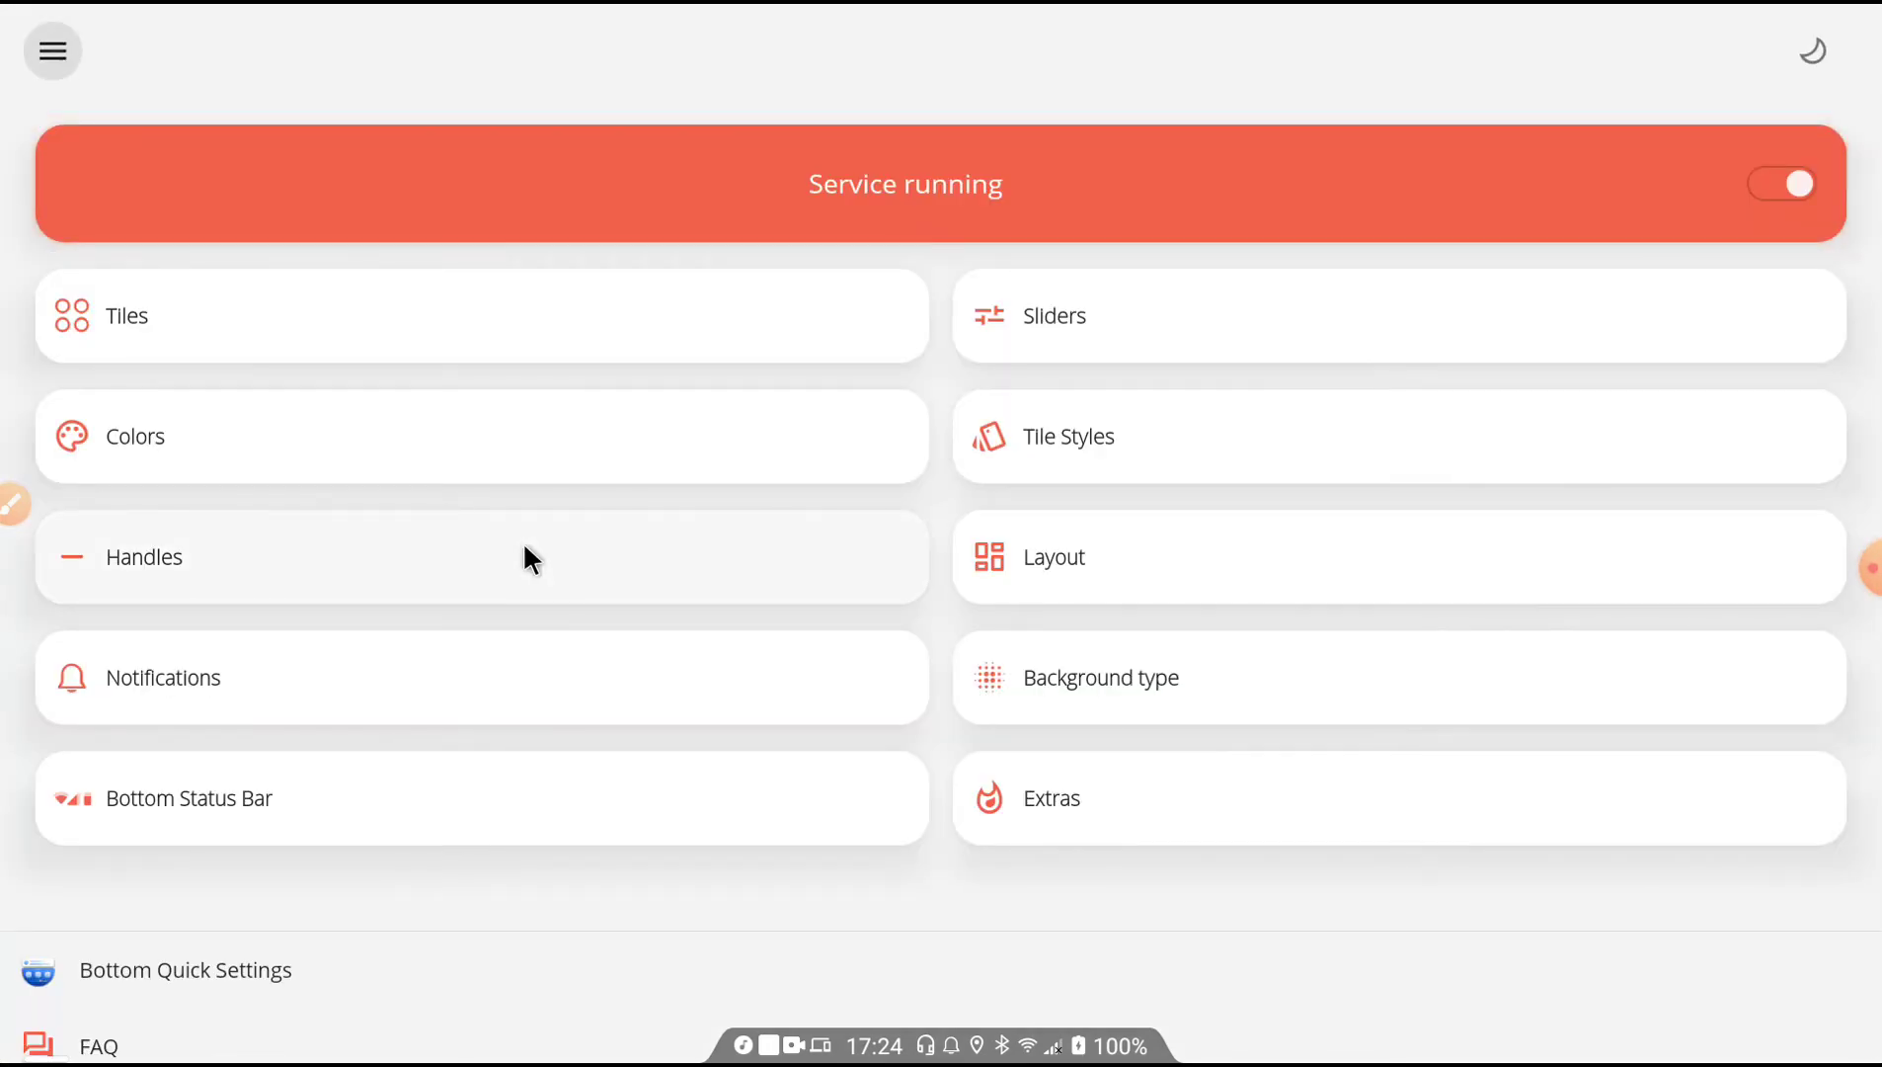
Return to the home screen and skip to the next Google Play Music track from the notification panel, closing the panel when done.
key("Escape")
key("Escape")
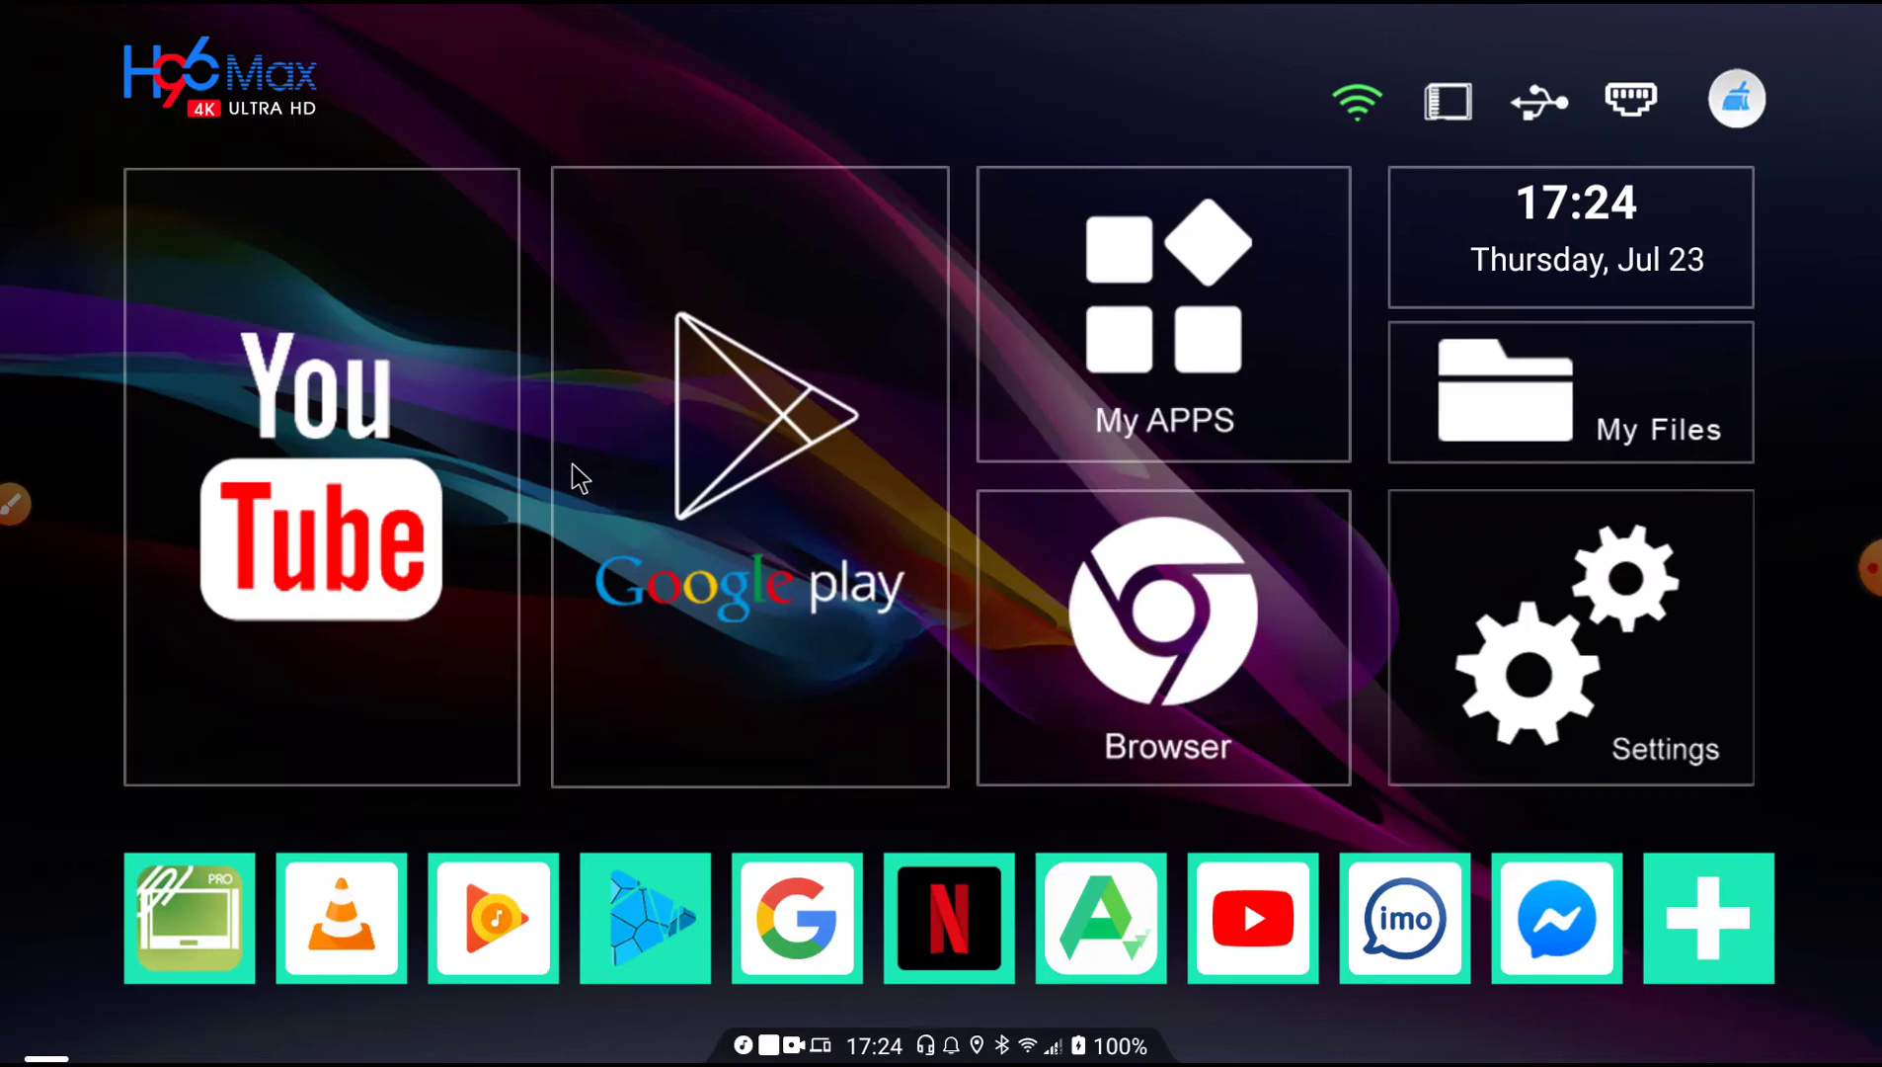
key("super+n")
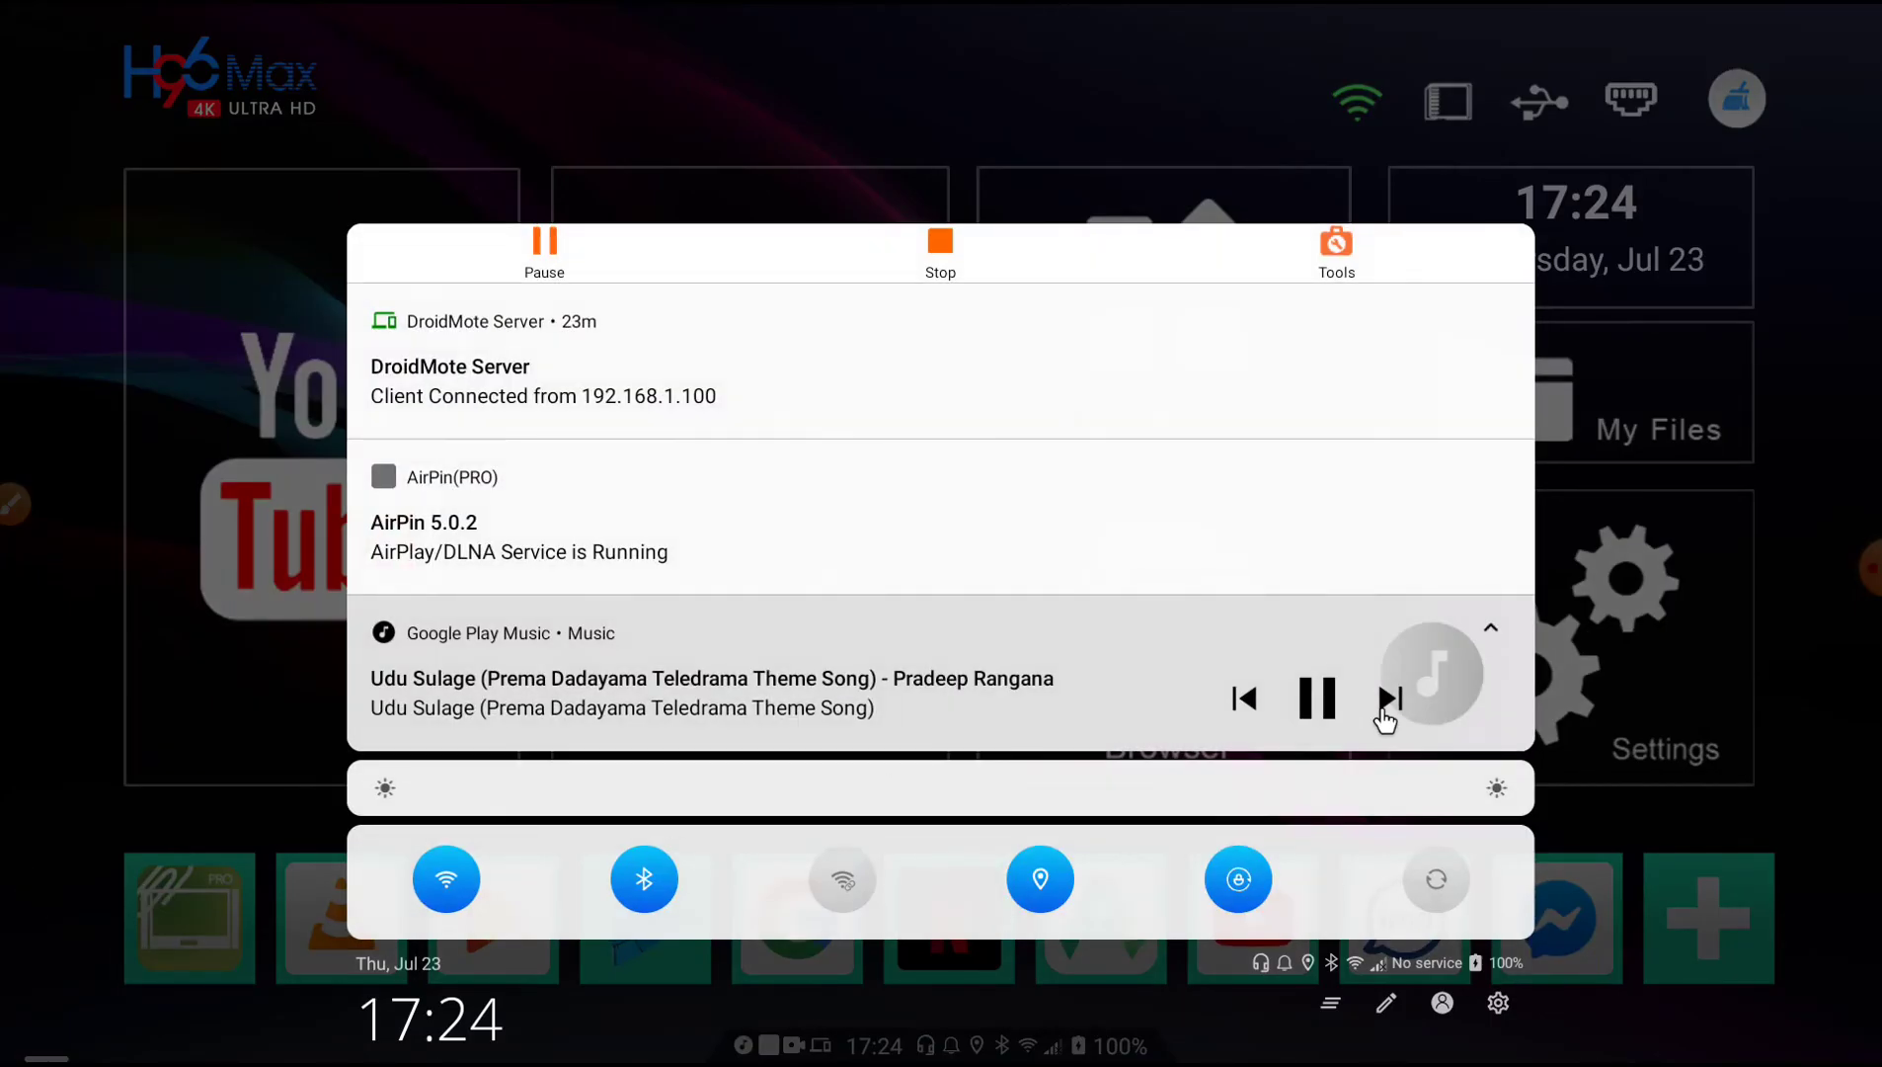
left_click(1387, 705)
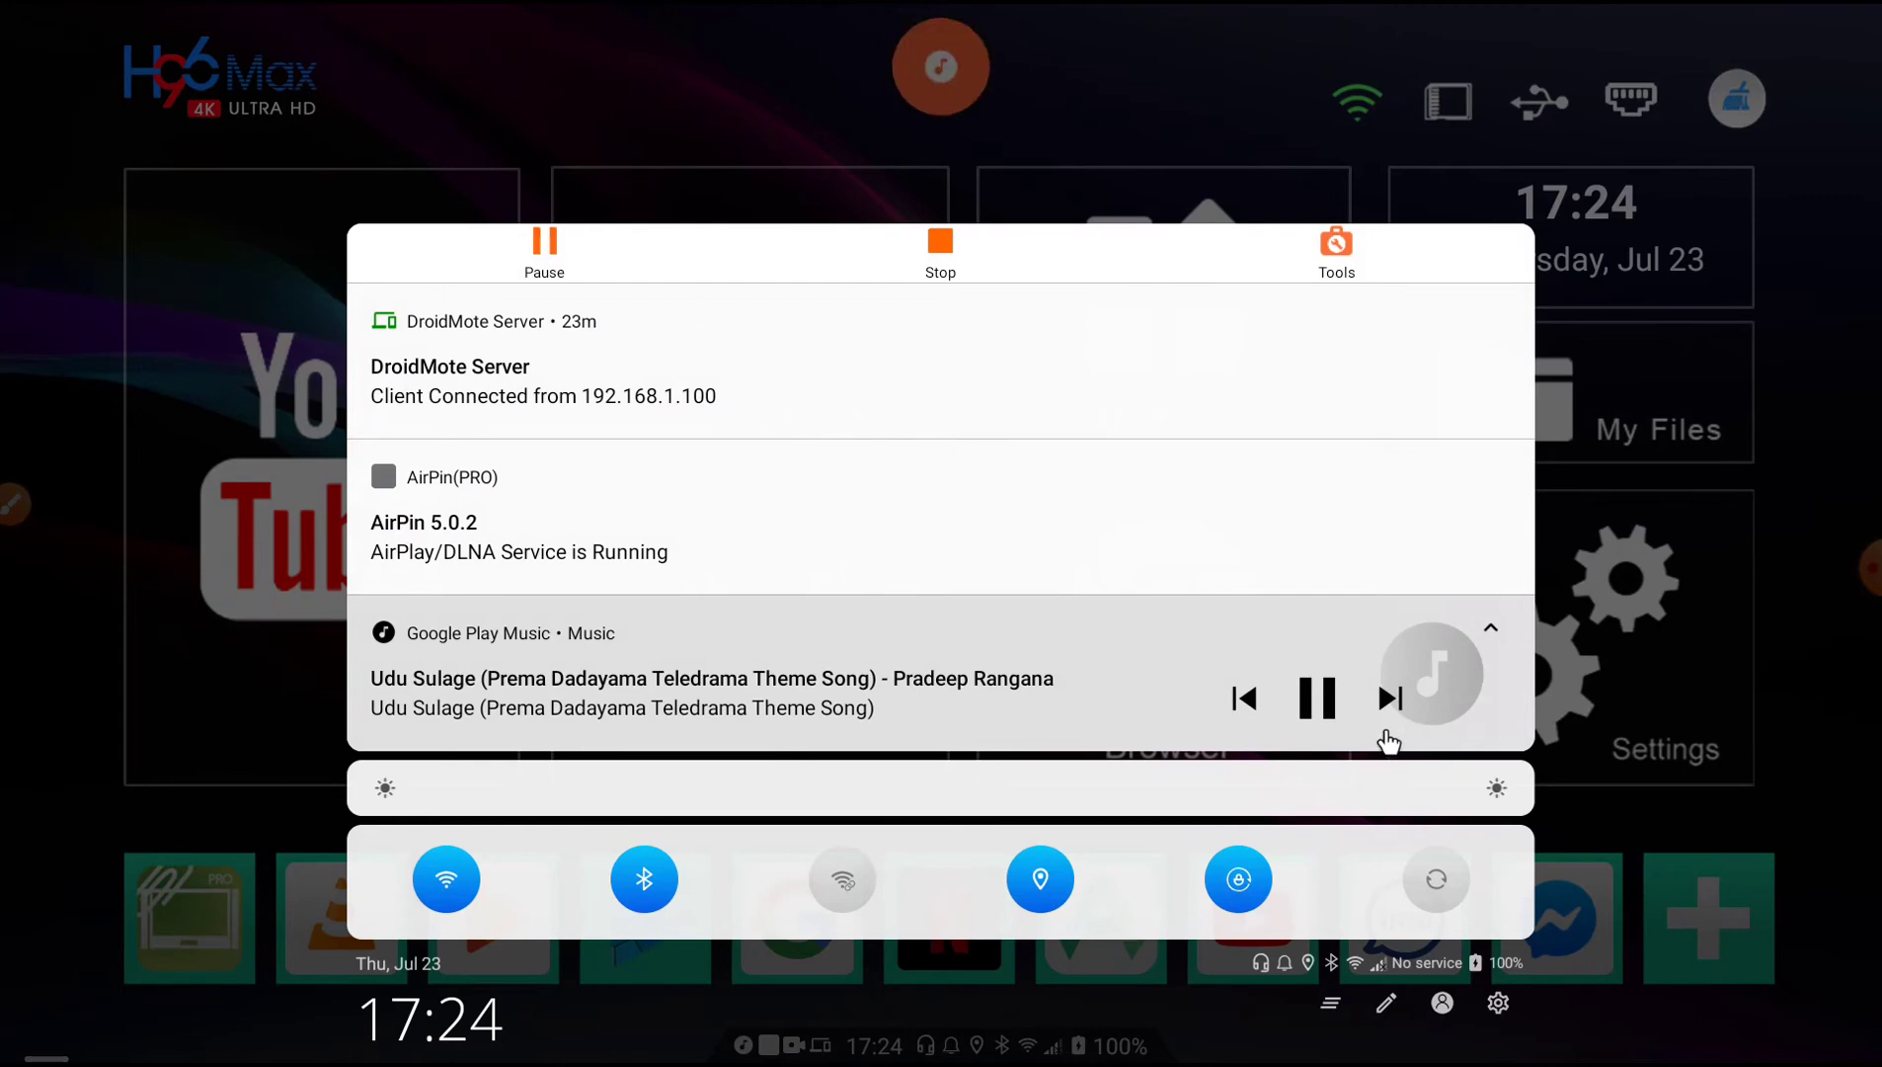
left_click(1642, 629)
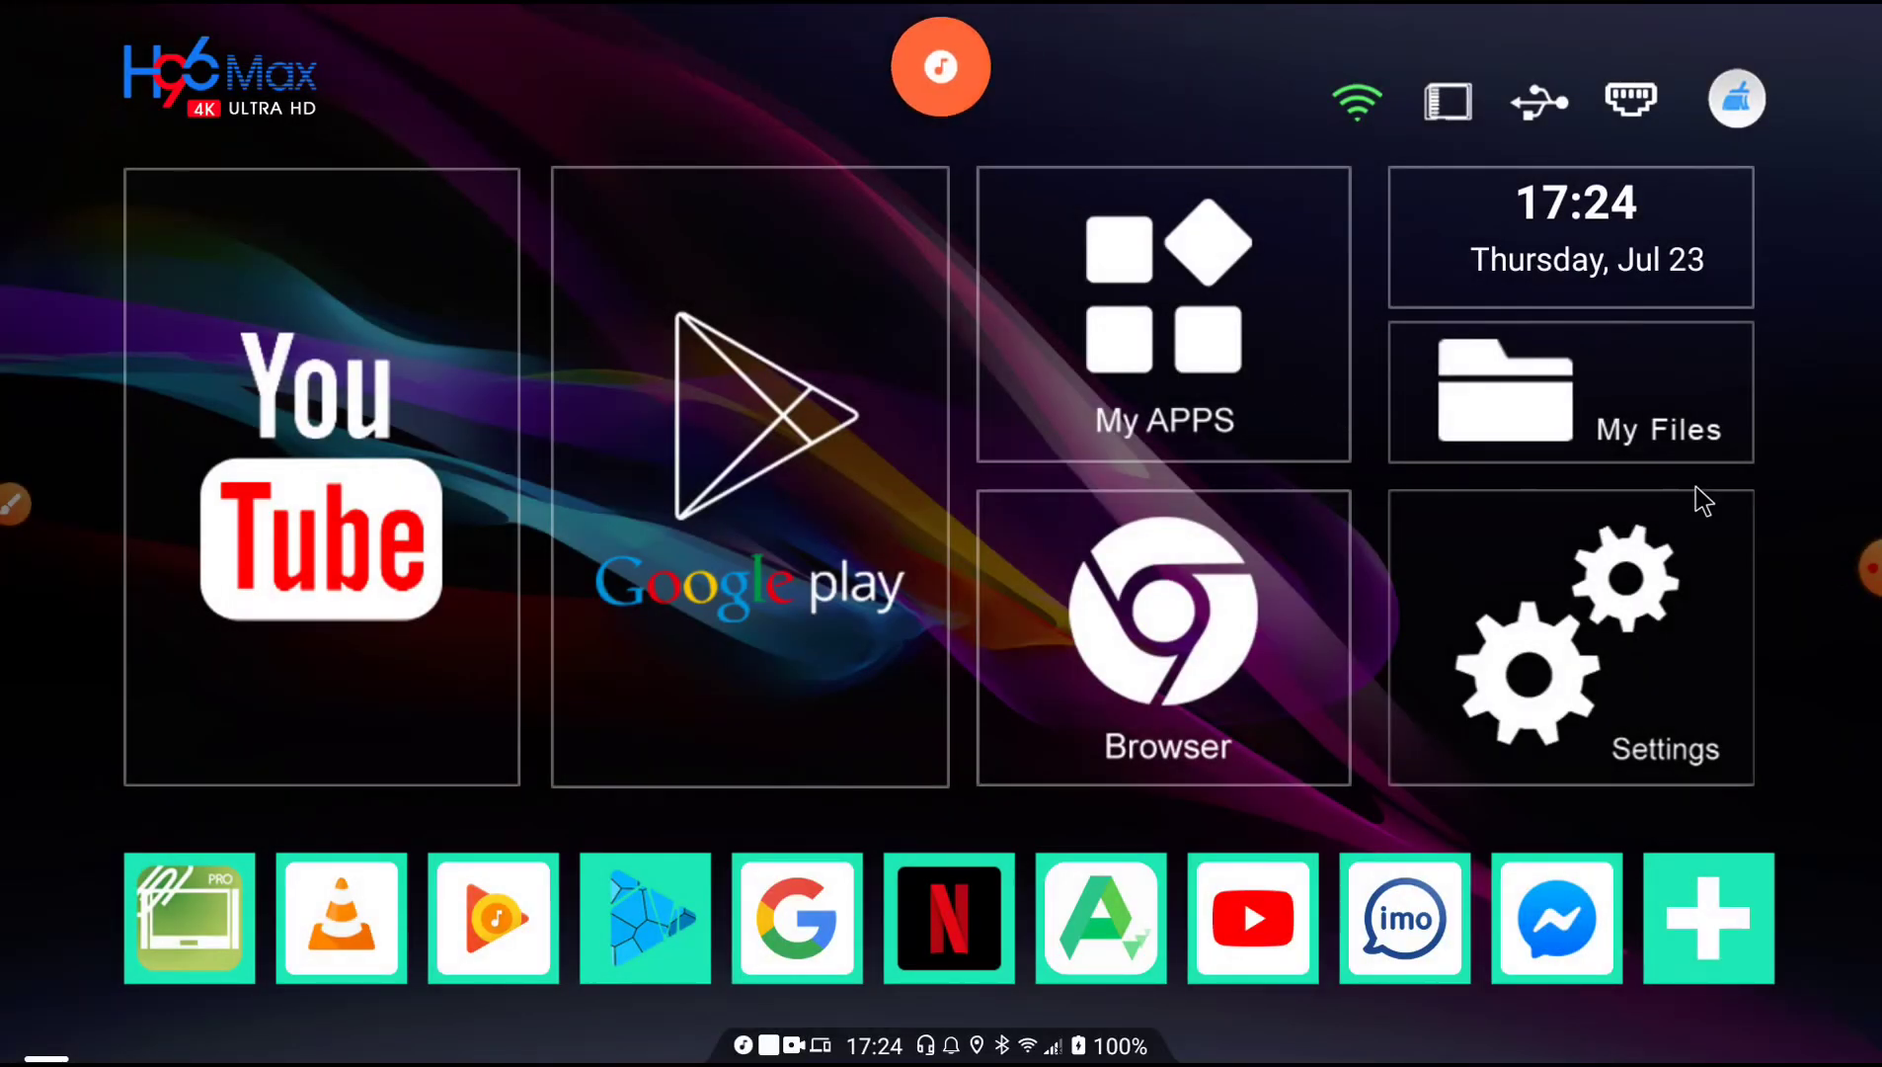
Find Galaxy Notification in the list of installed apps and open it.
left_click(1290, 344)
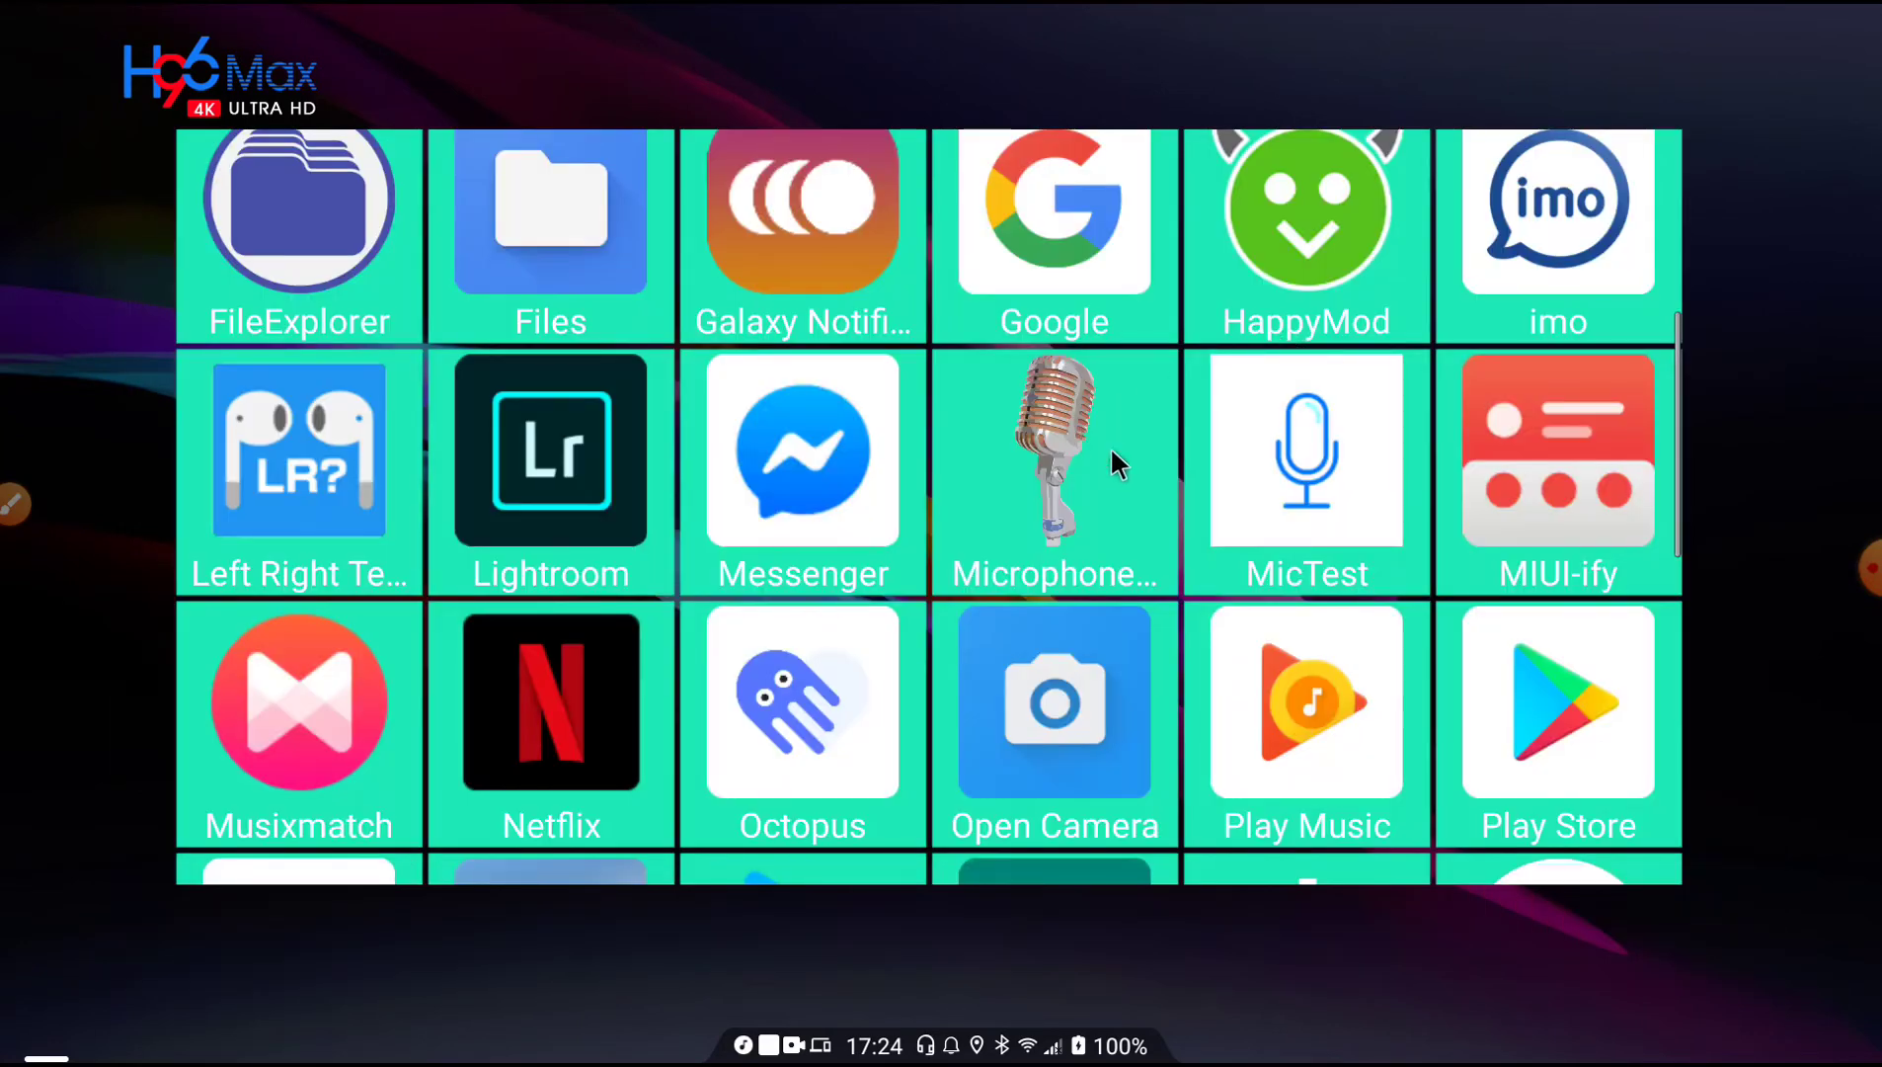
left_click(1817, 571)
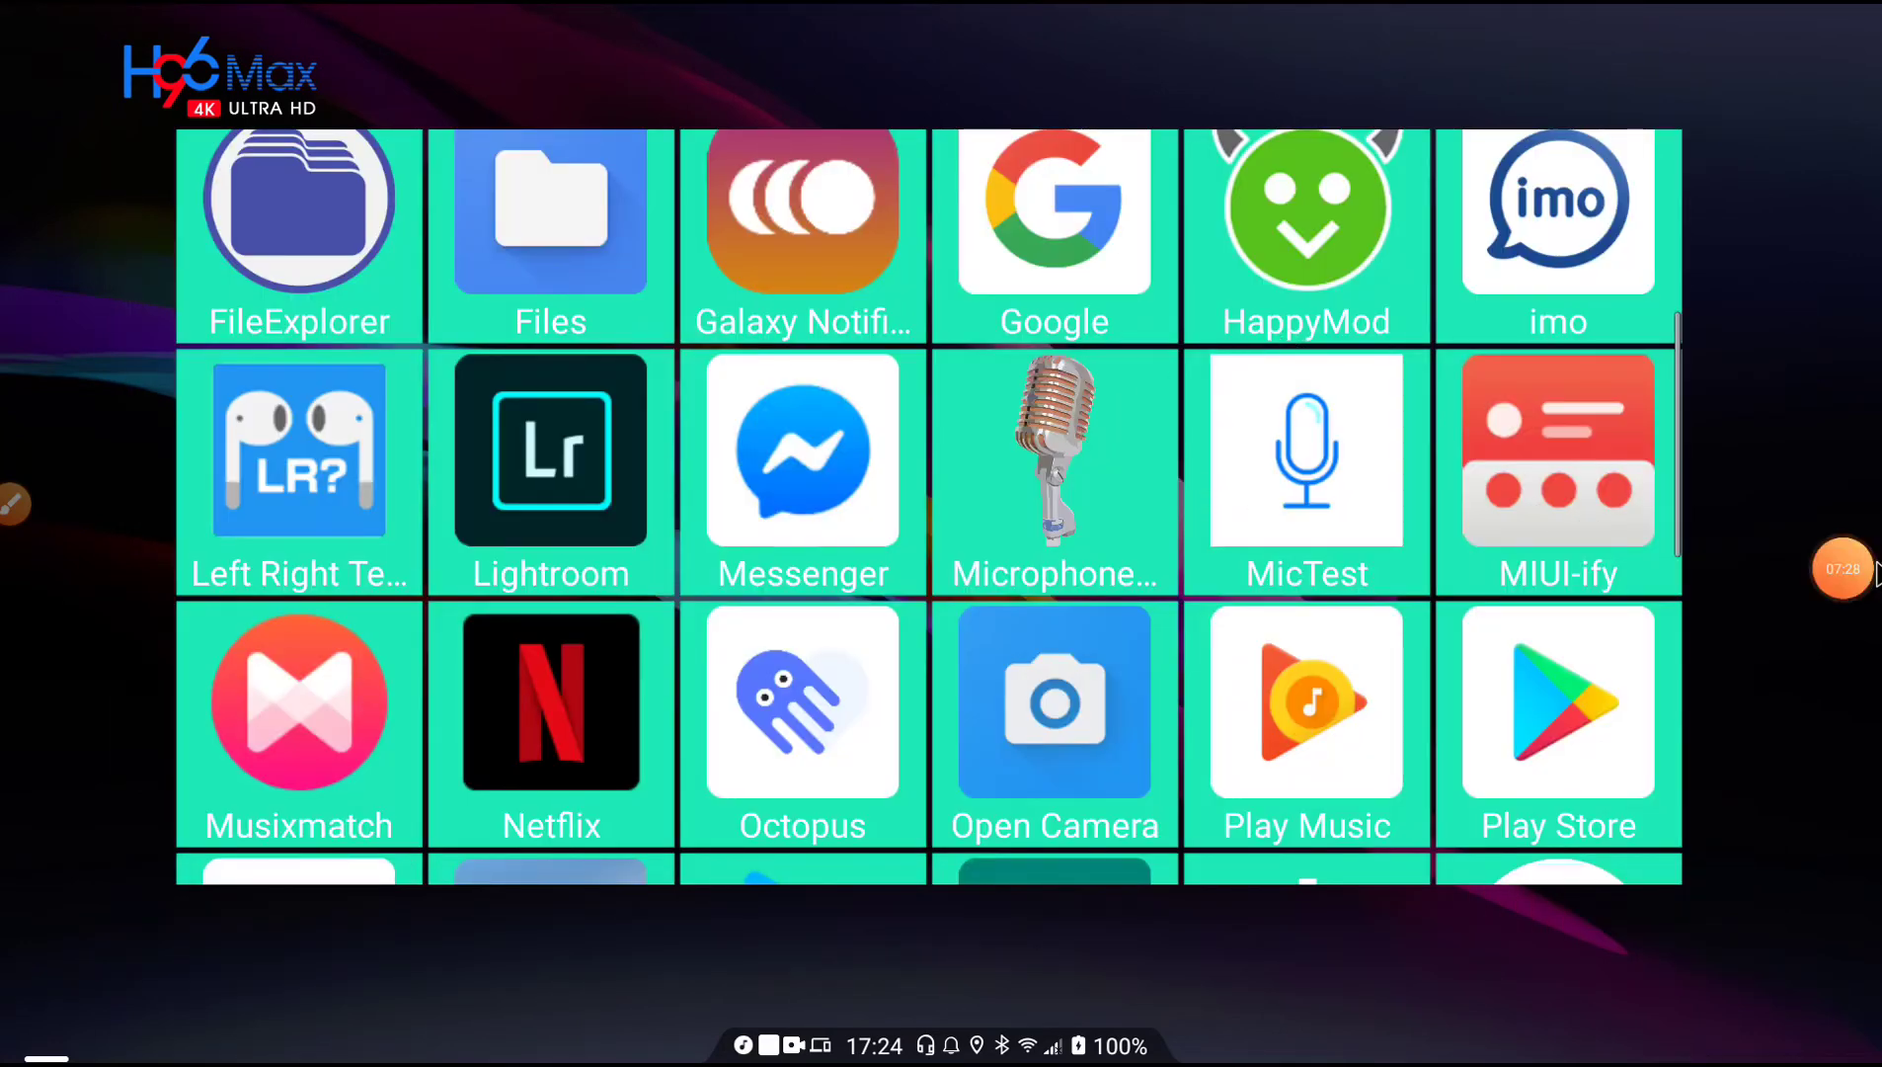
left_click(1815, 557)
scroll(951, 438, "up", 4)
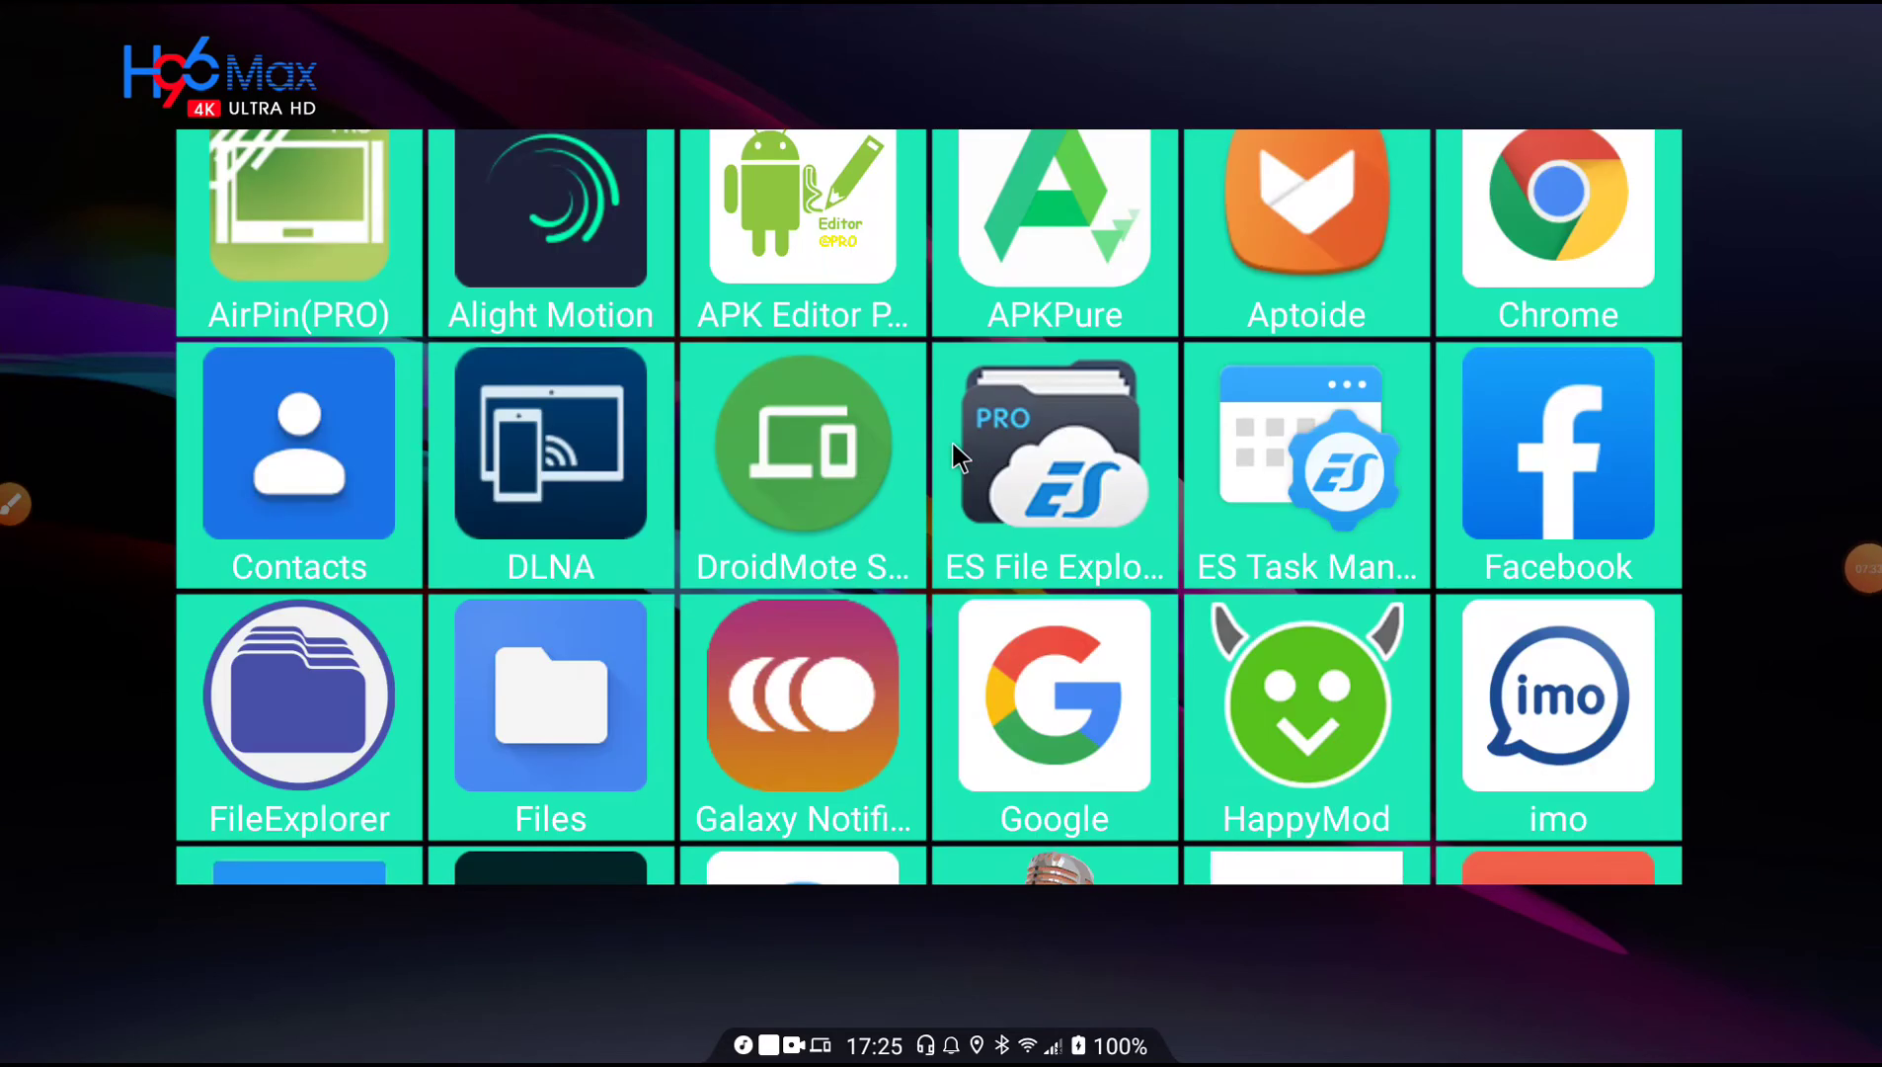
scroll(951, 439, "up", 1)
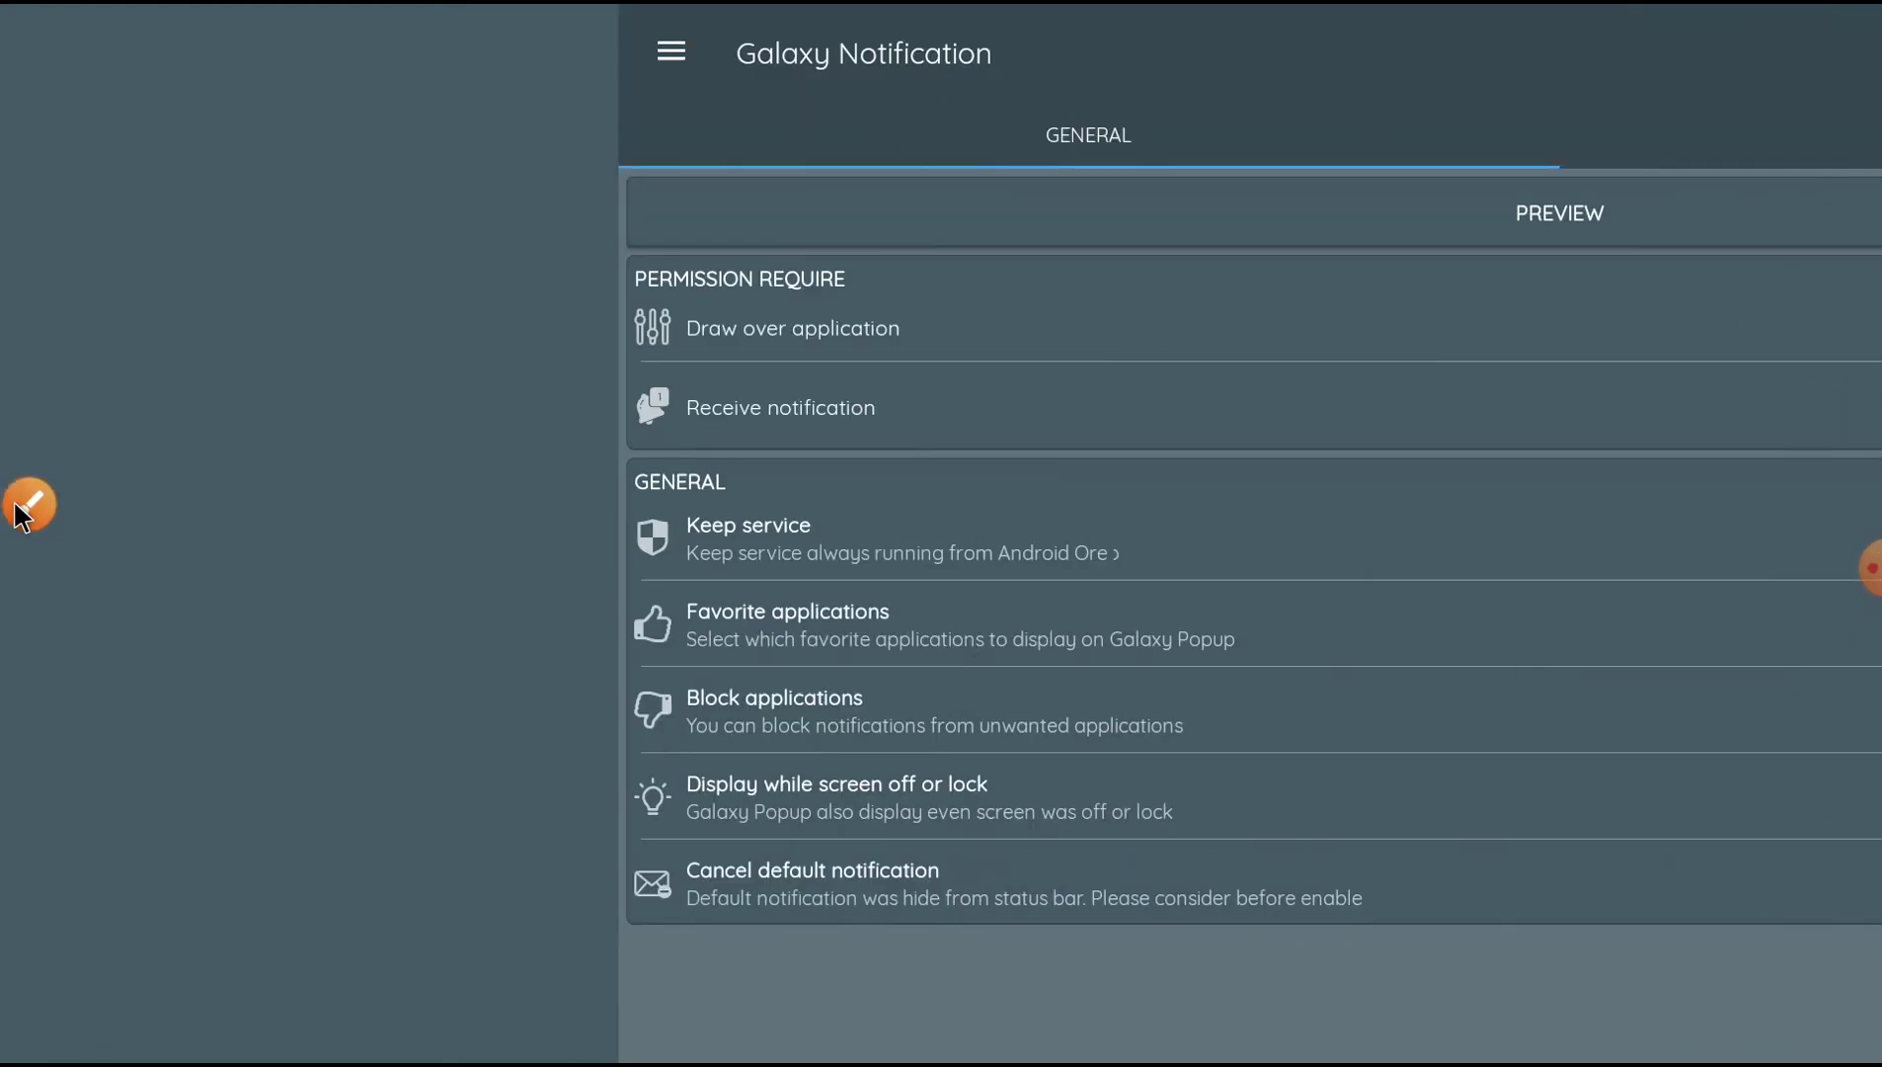
Circle the Preview option in red with the drawing overlay, close the overlay, and preview the notification popup.
left_click(14, 505)
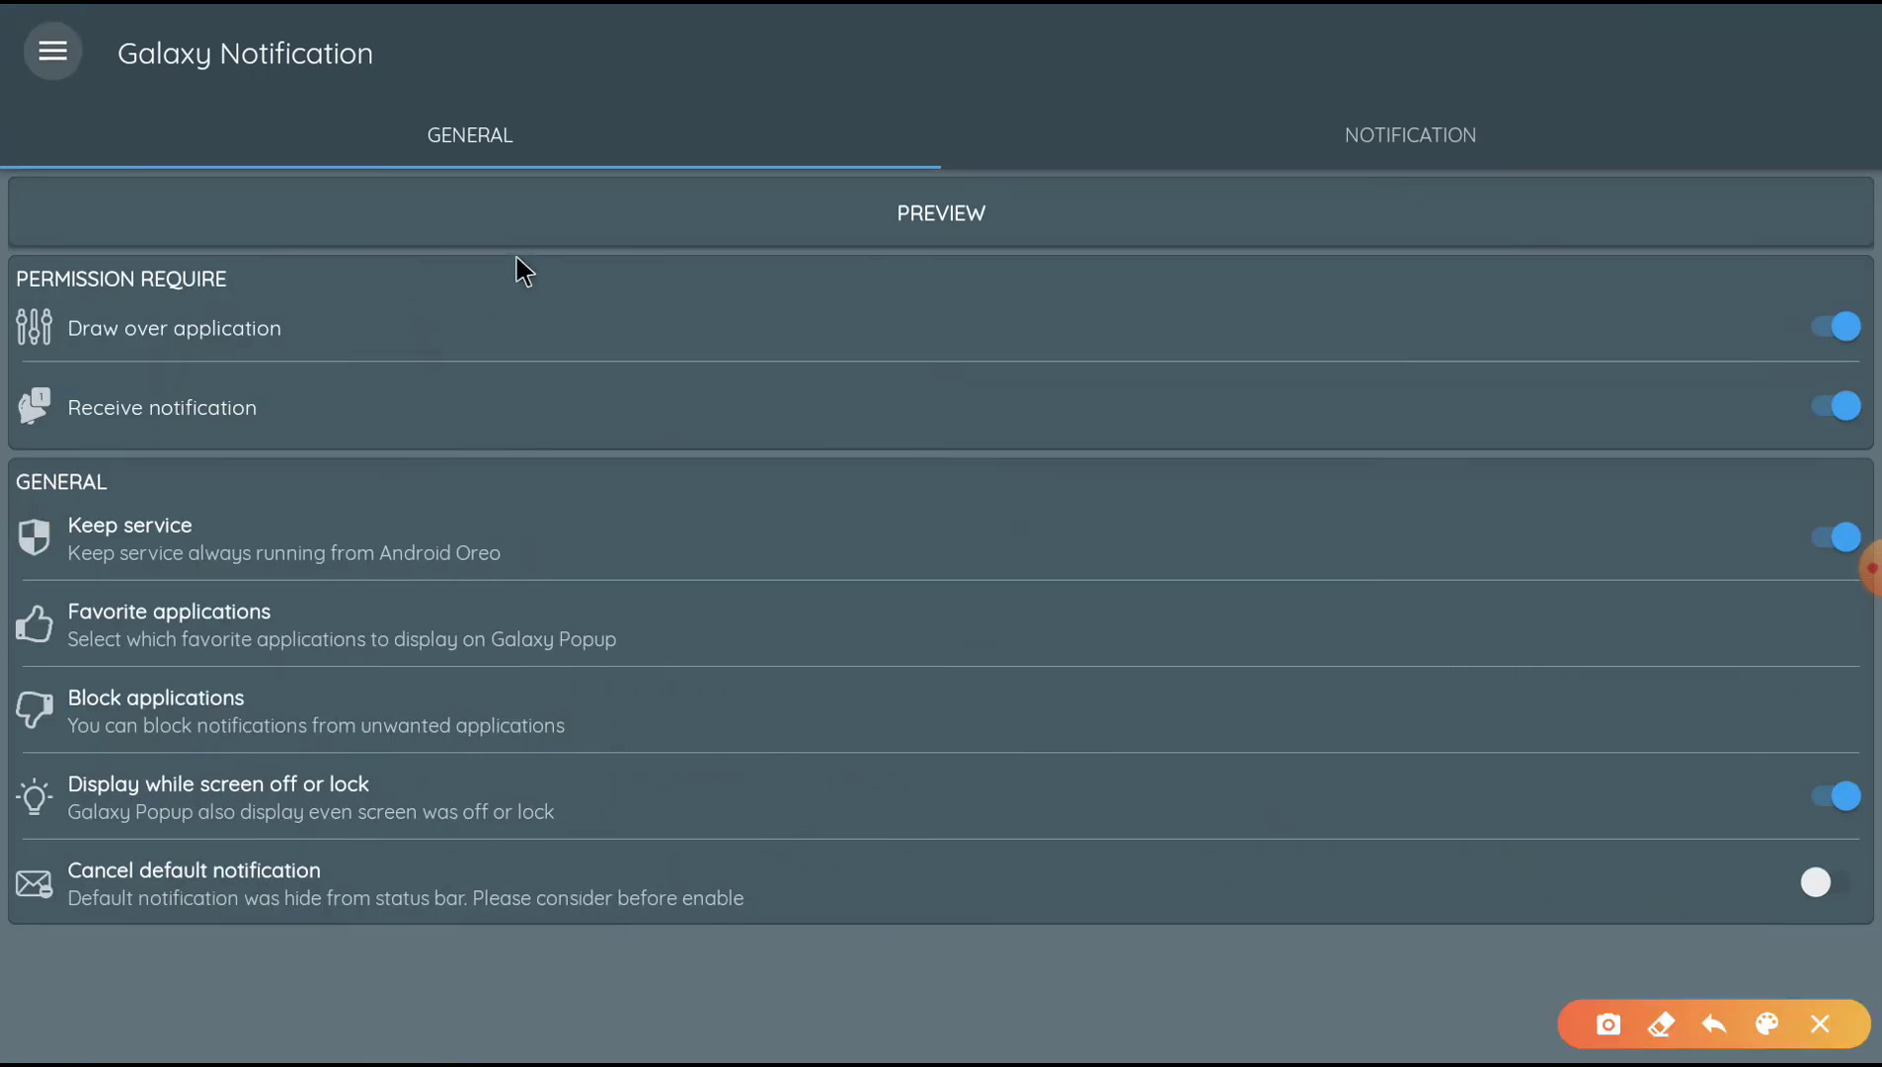
left_click_drag(696, 155, 881, 126)
mouse_move(1071, 180)
left_mouse_down()
mouse_move(1034, 269)
mouse_move(891, 264)
mouse_move(703, 150)
left_mouse_up()
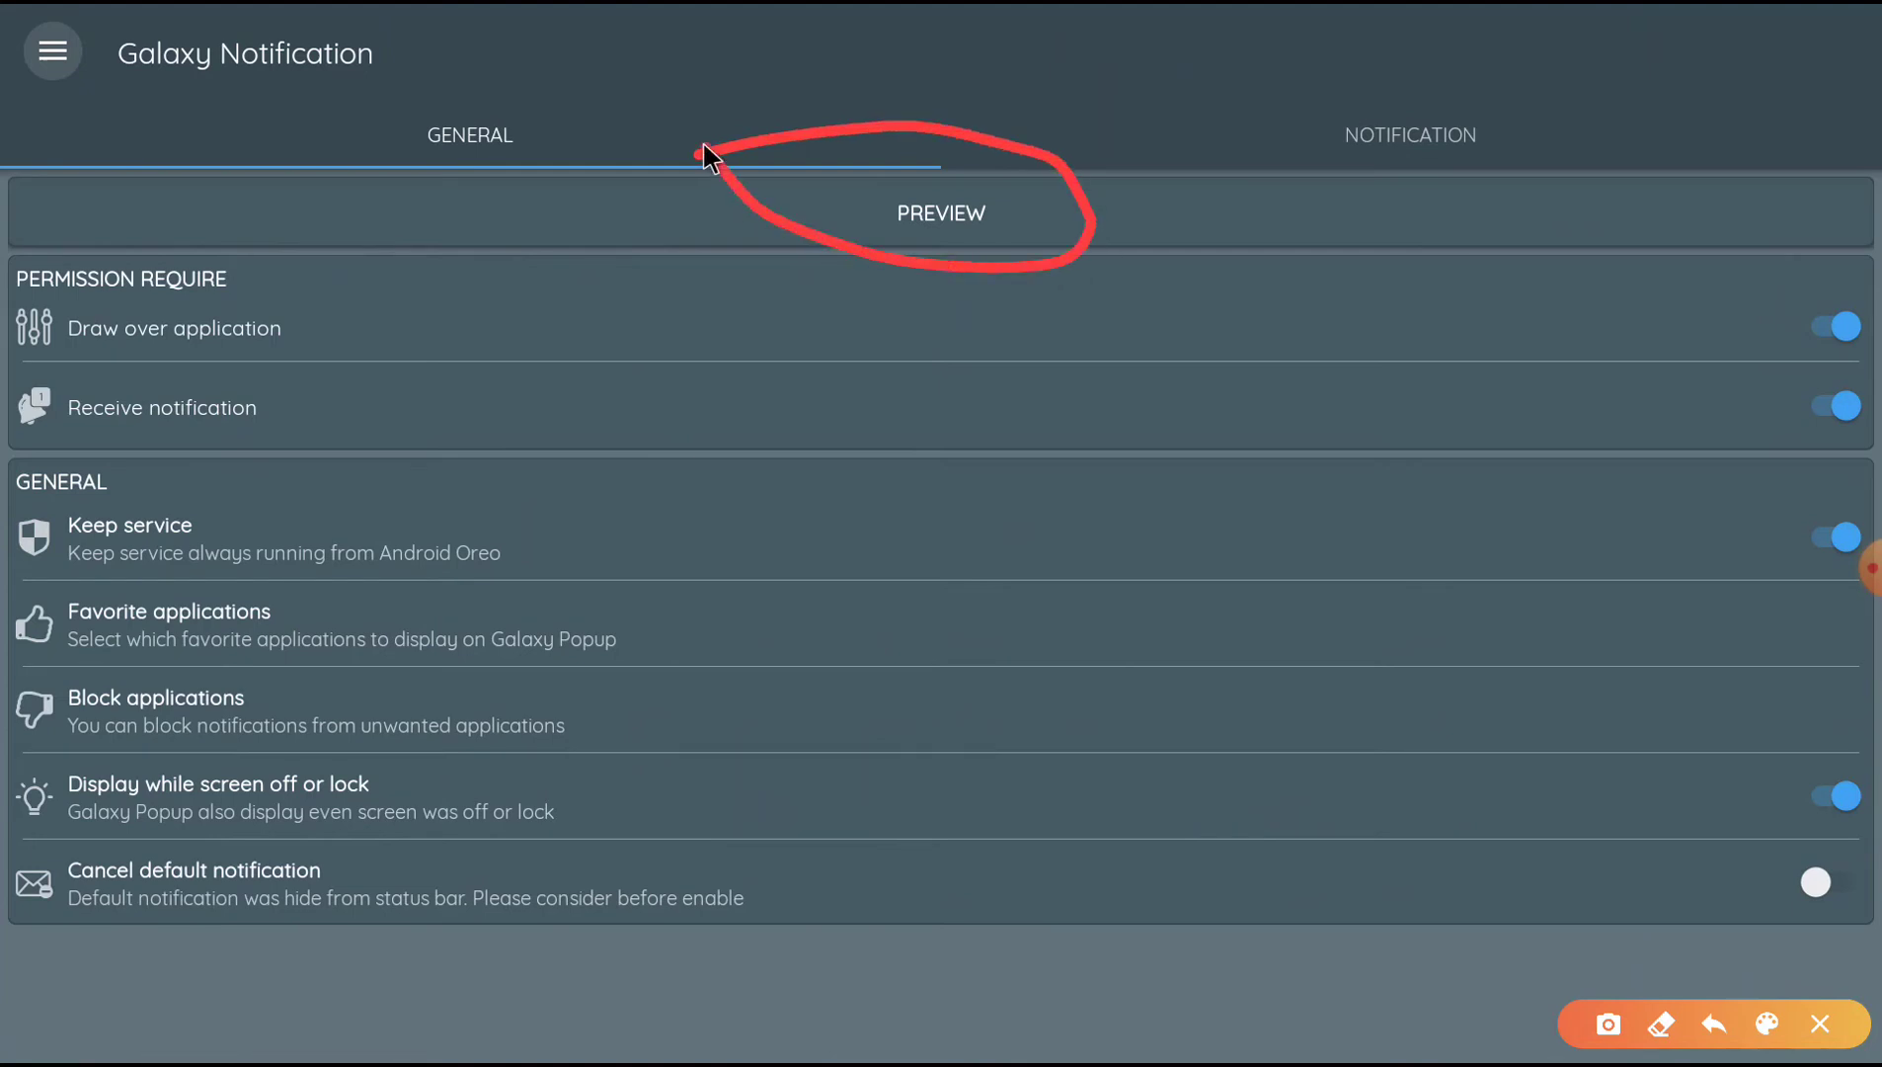
left_click(1820, 1023)
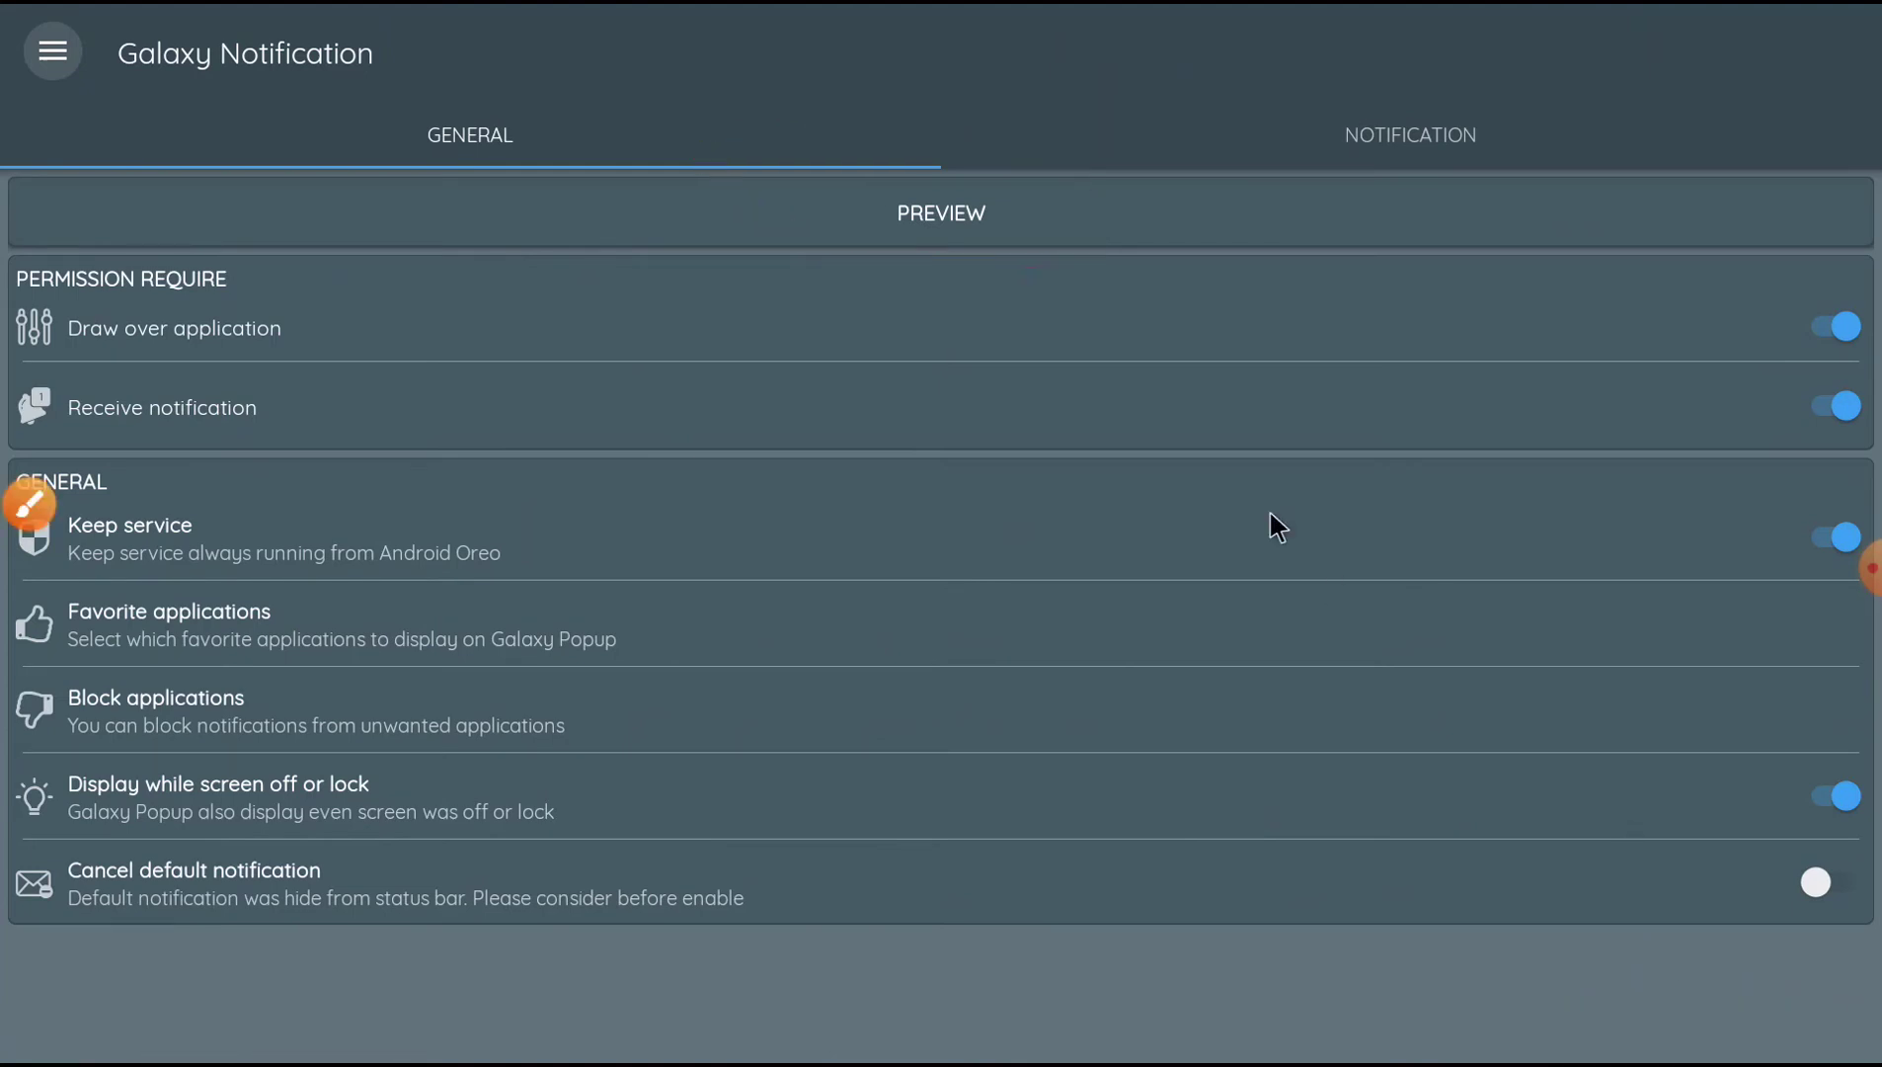
left_click(925, 227)
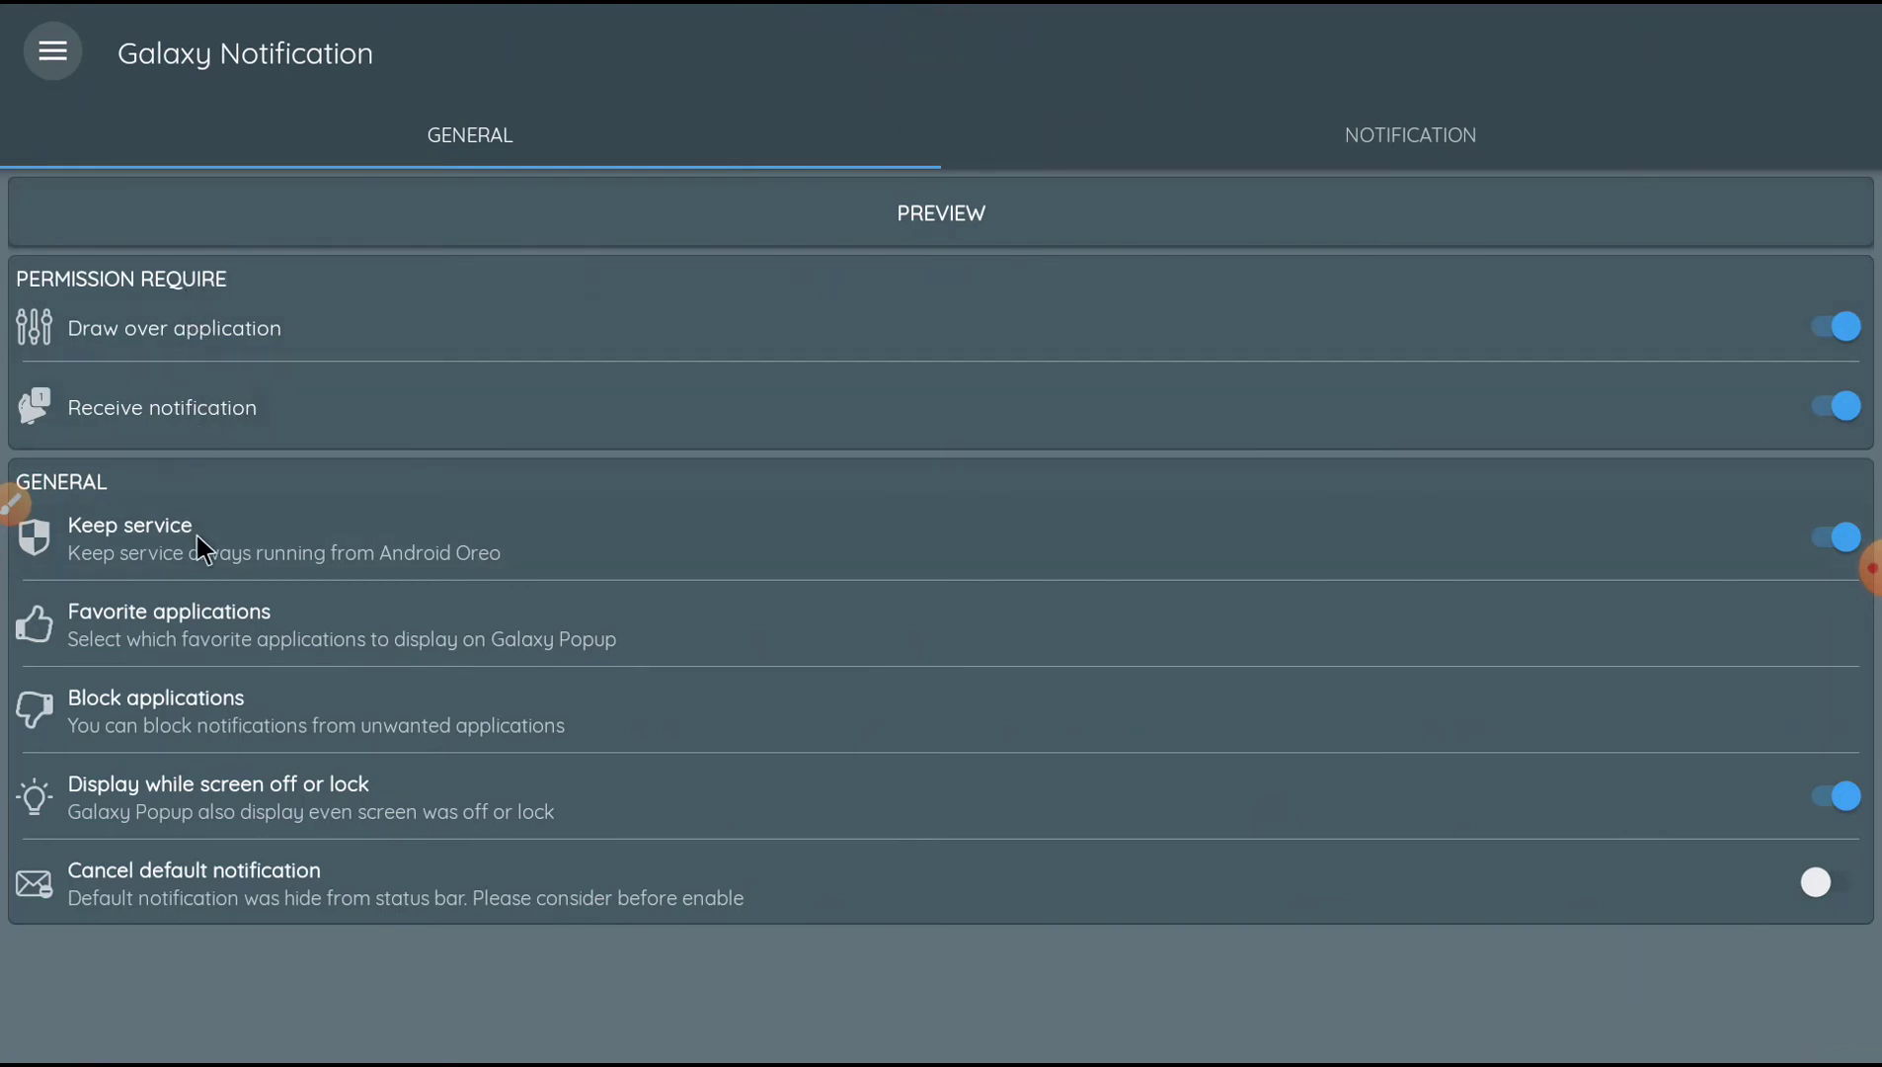
Review the Favorite applications list to see which apps are enabled for Galaxy Popup, and return to the General settings.
left_click(195, 649)
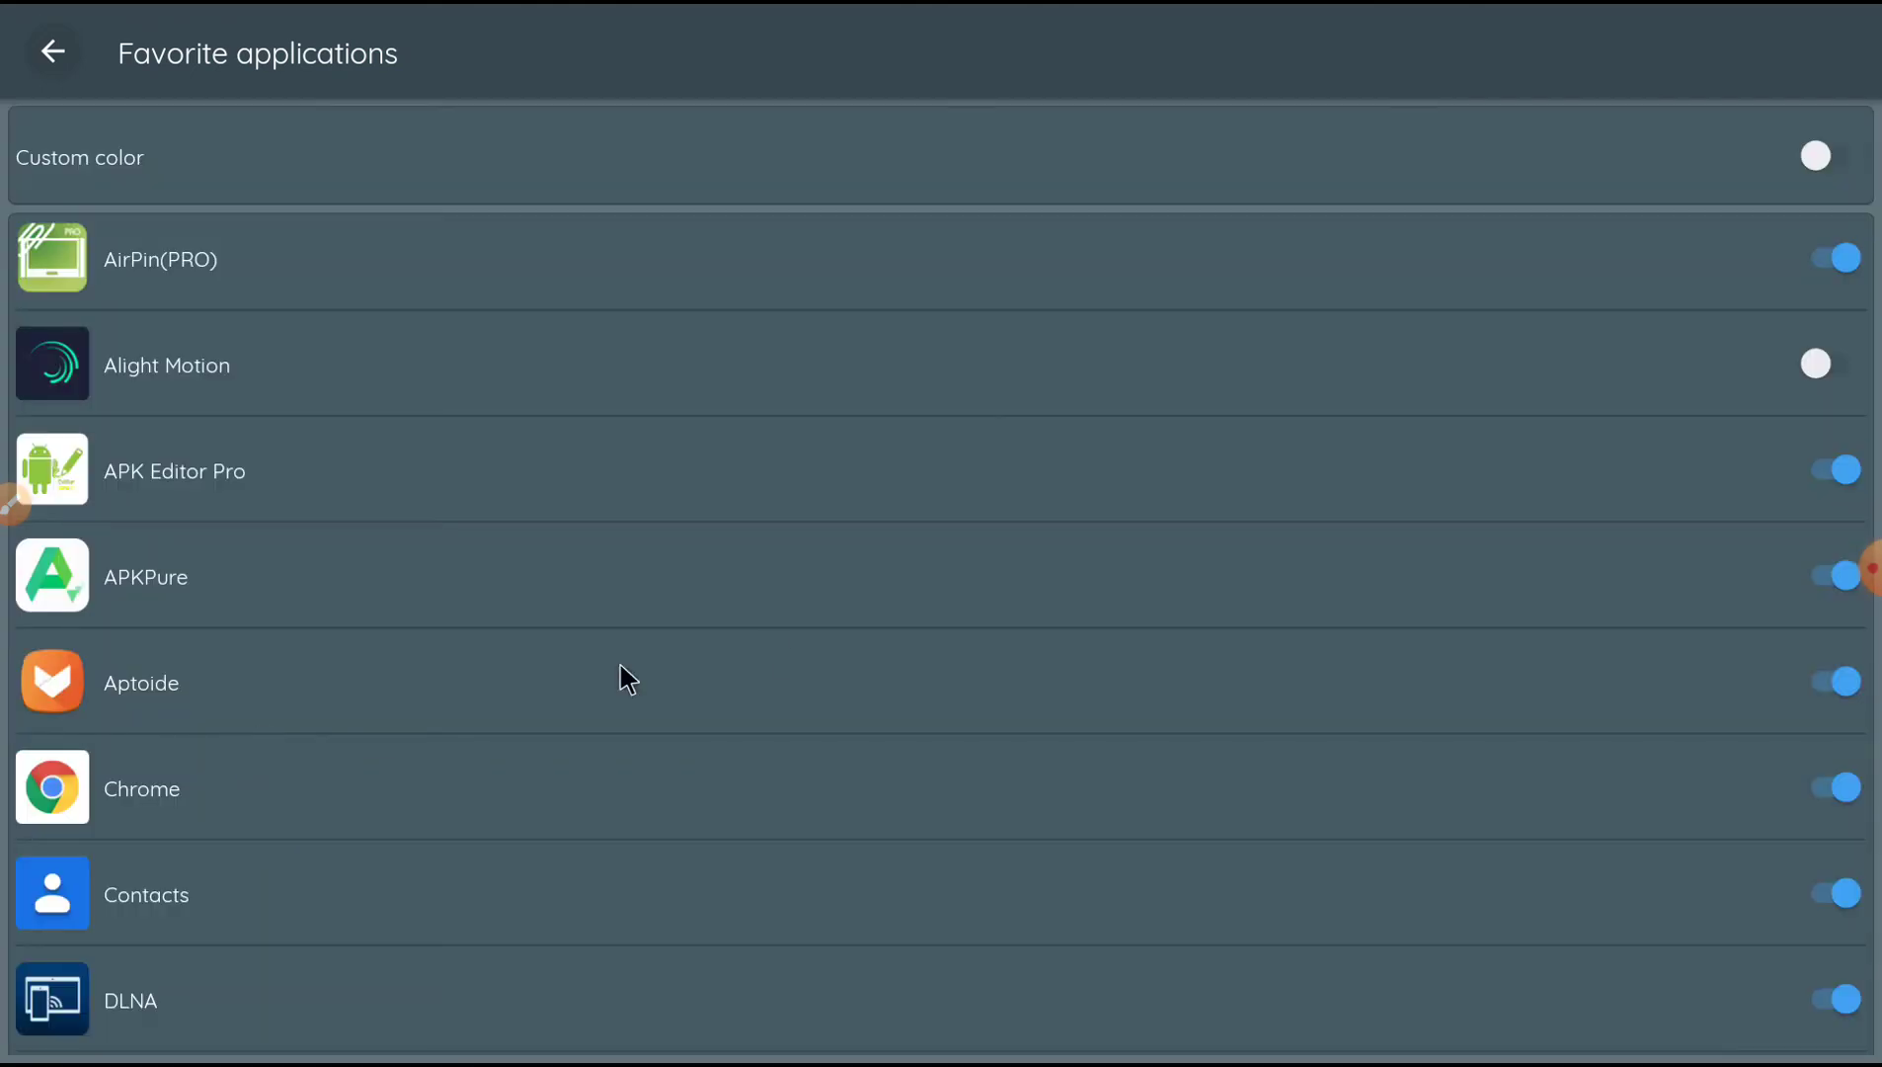
scroll(811, 546, "down", 1)
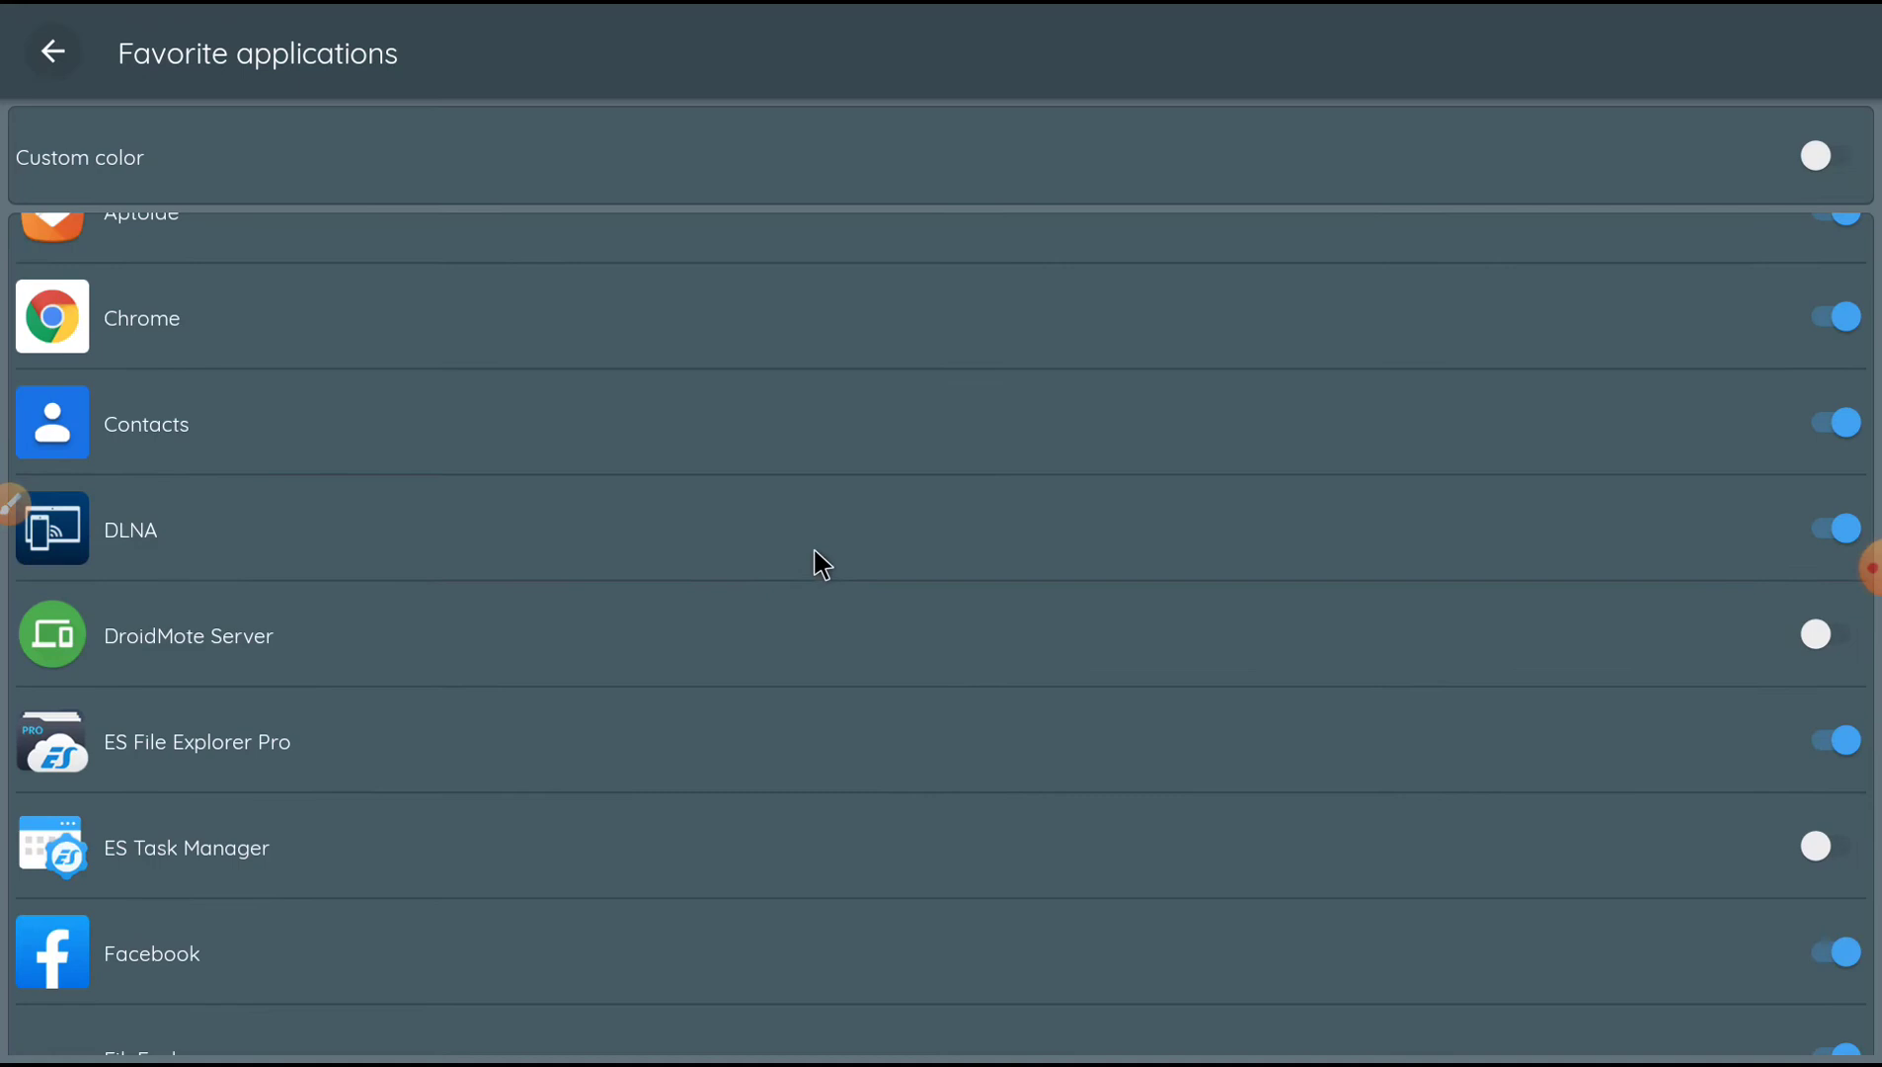
scroll(819, 580, "down", 2)
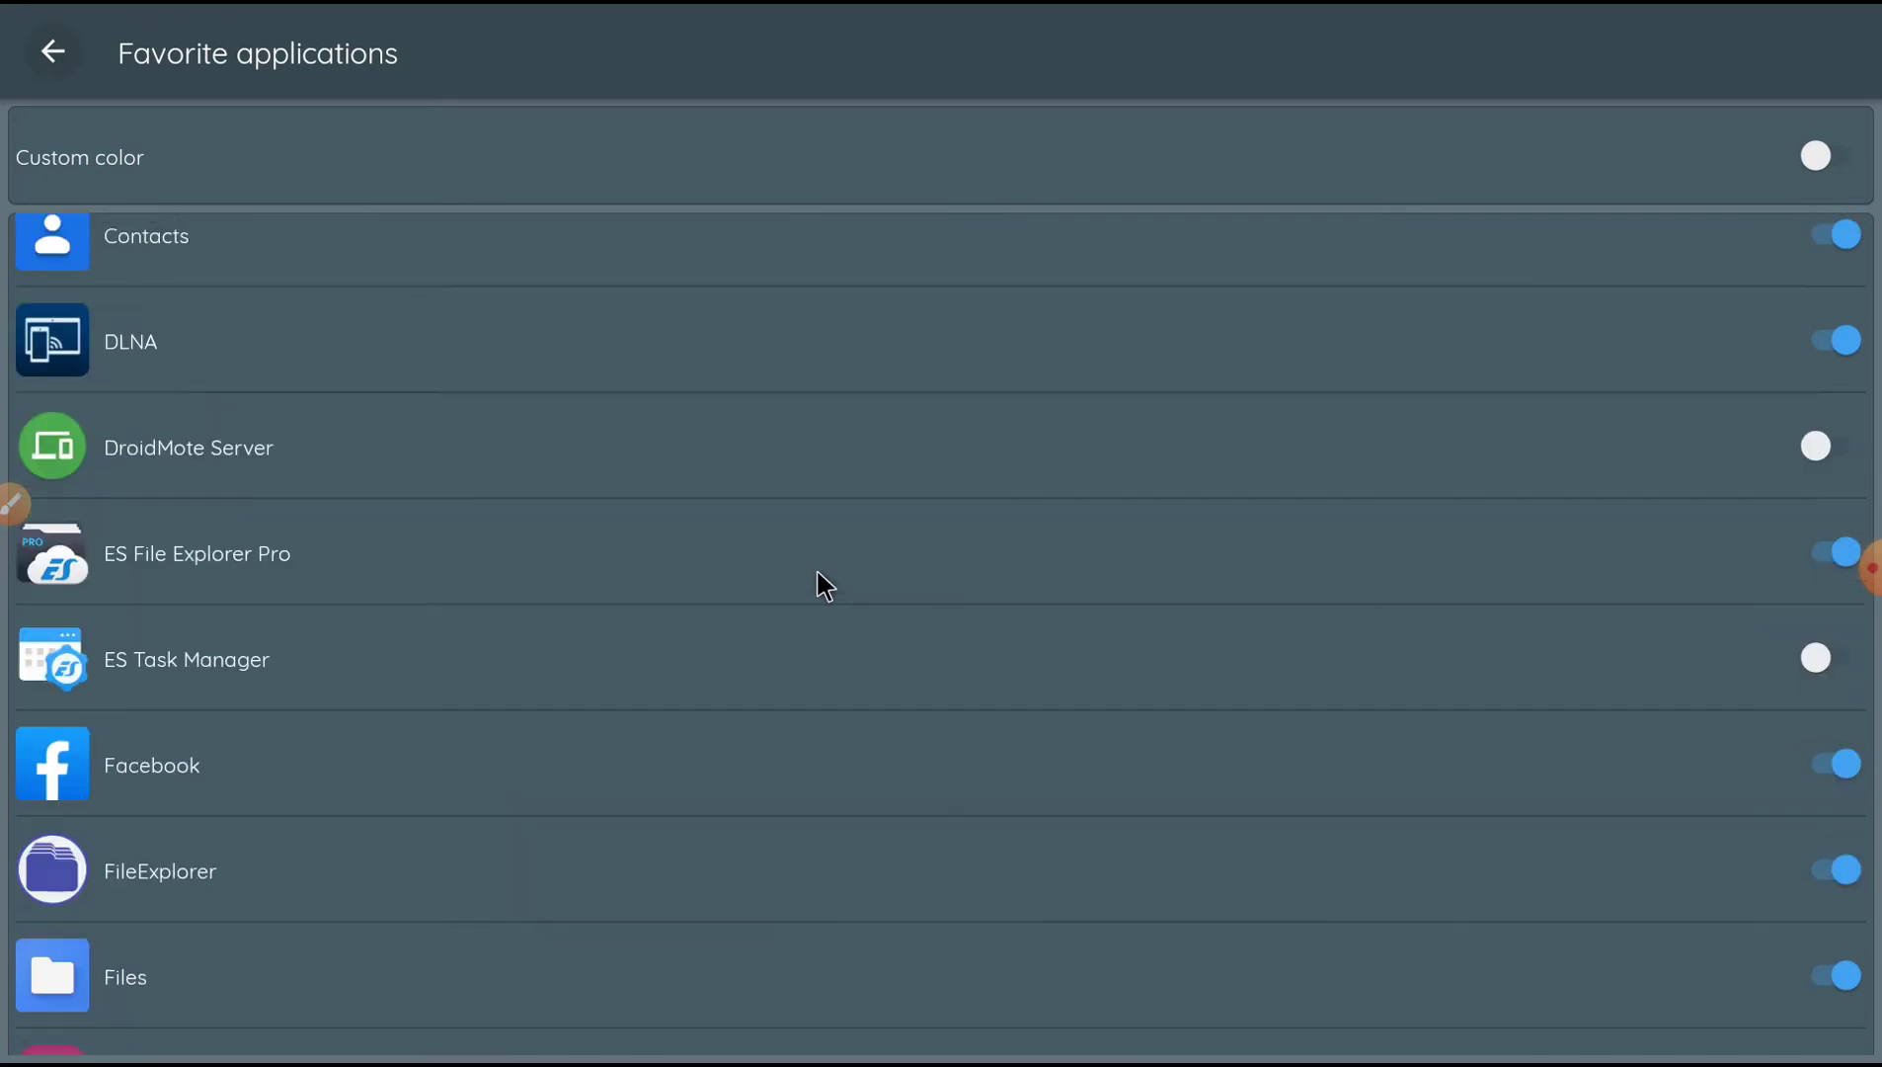
scroll(818, 580, "down", 5)
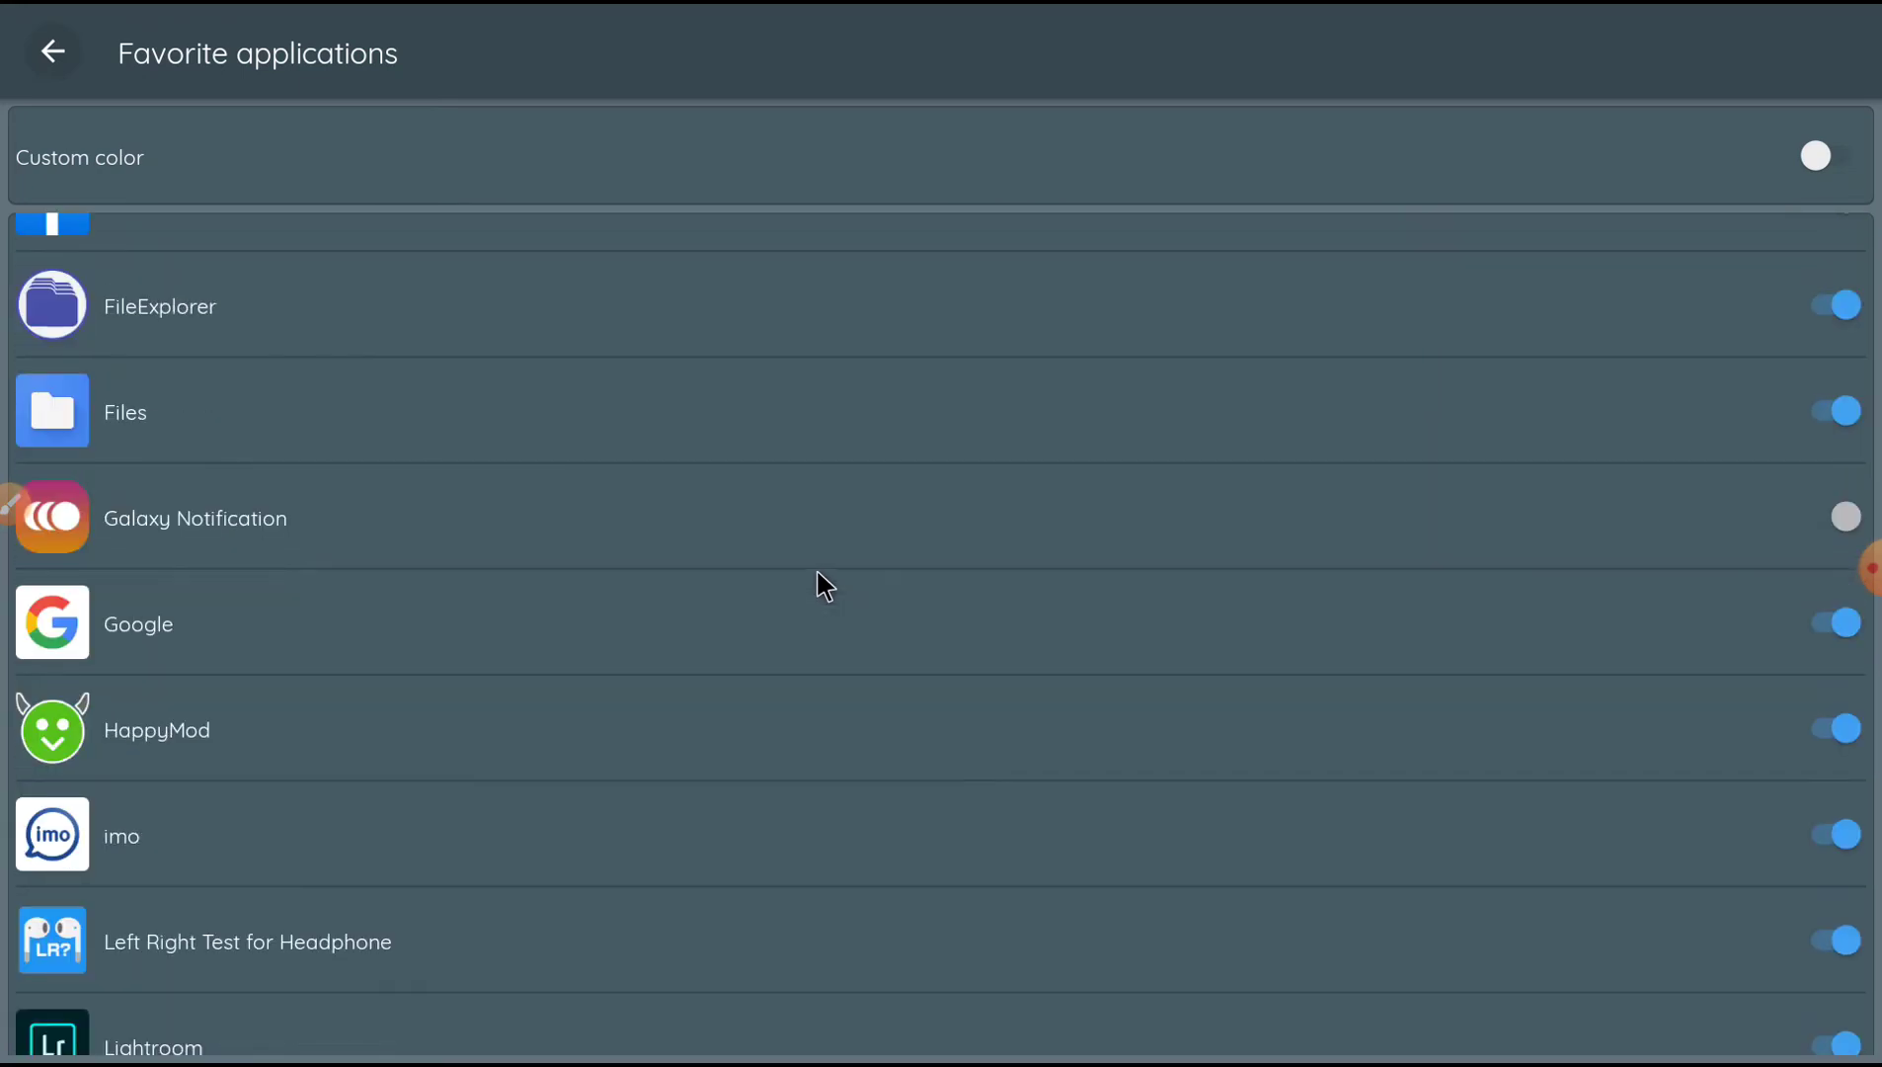
scroll(819, 578, "down", 6)
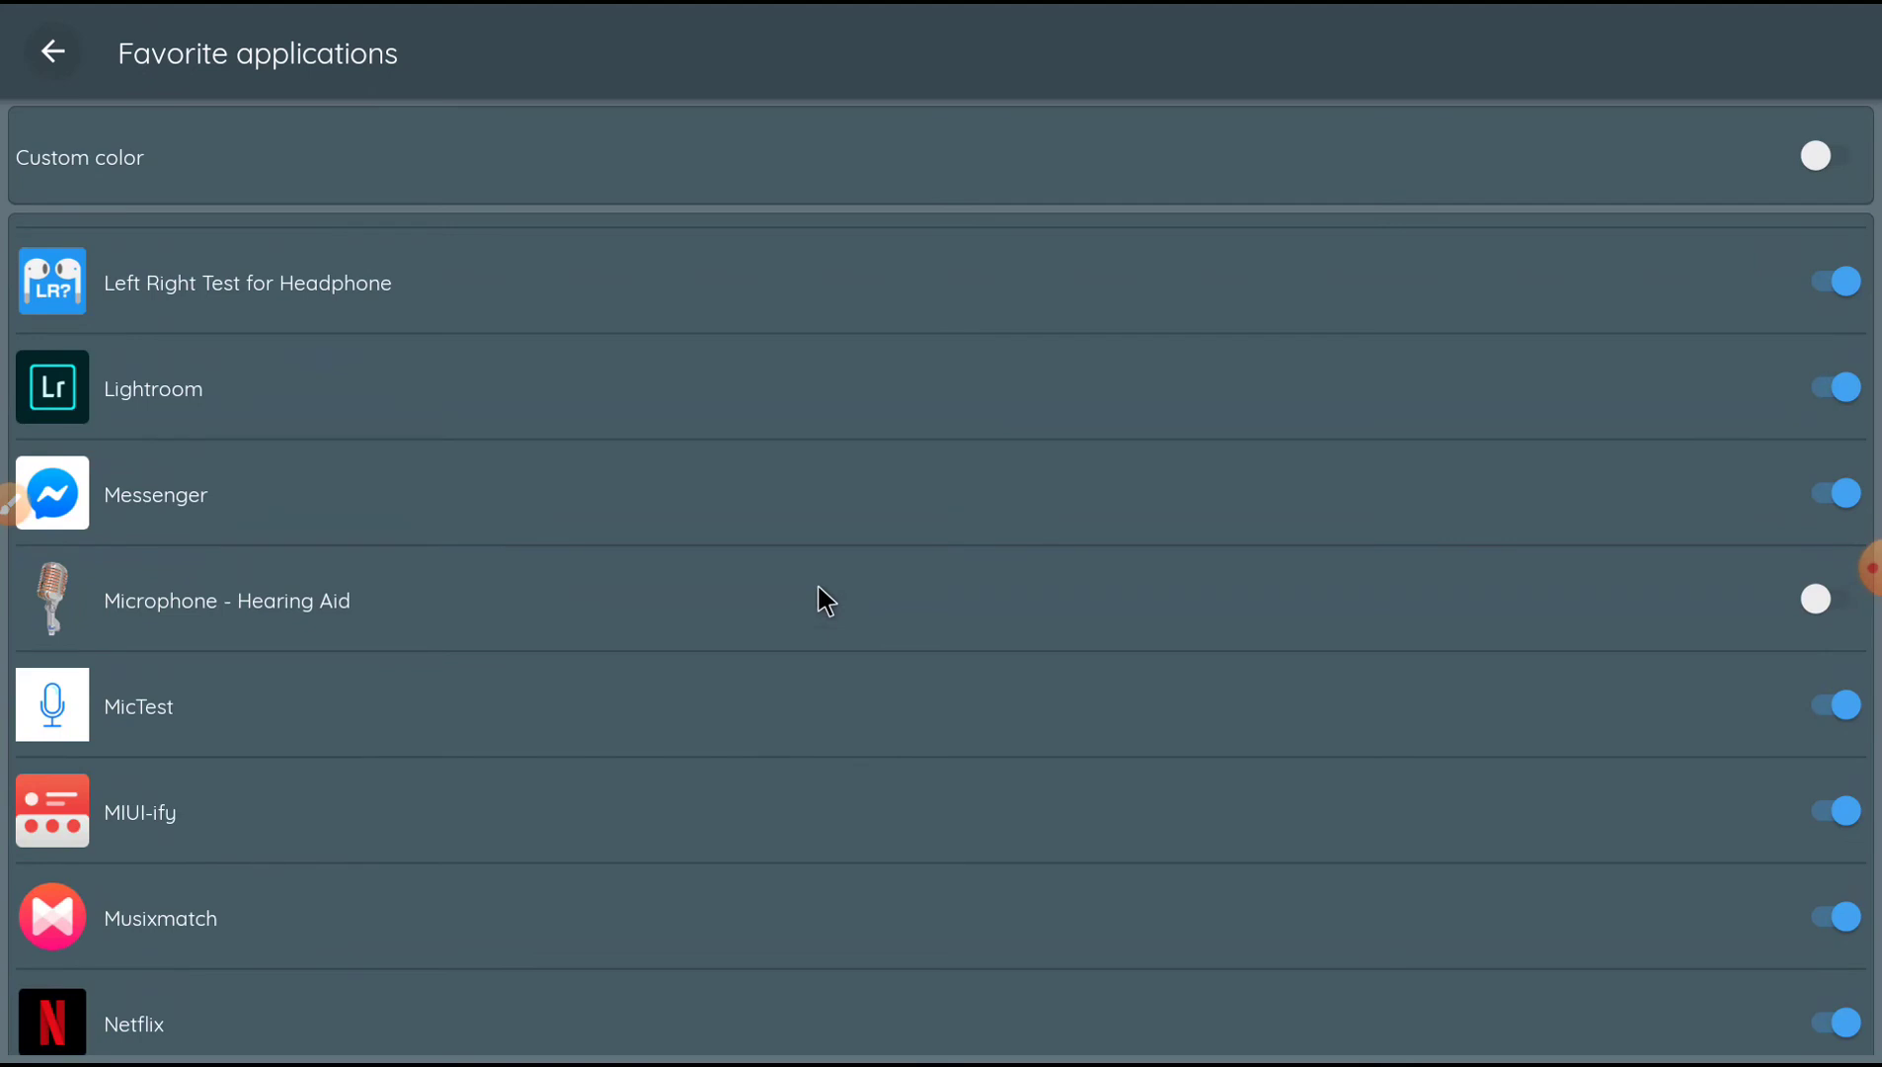
scroll(818, 587, "down", 7)
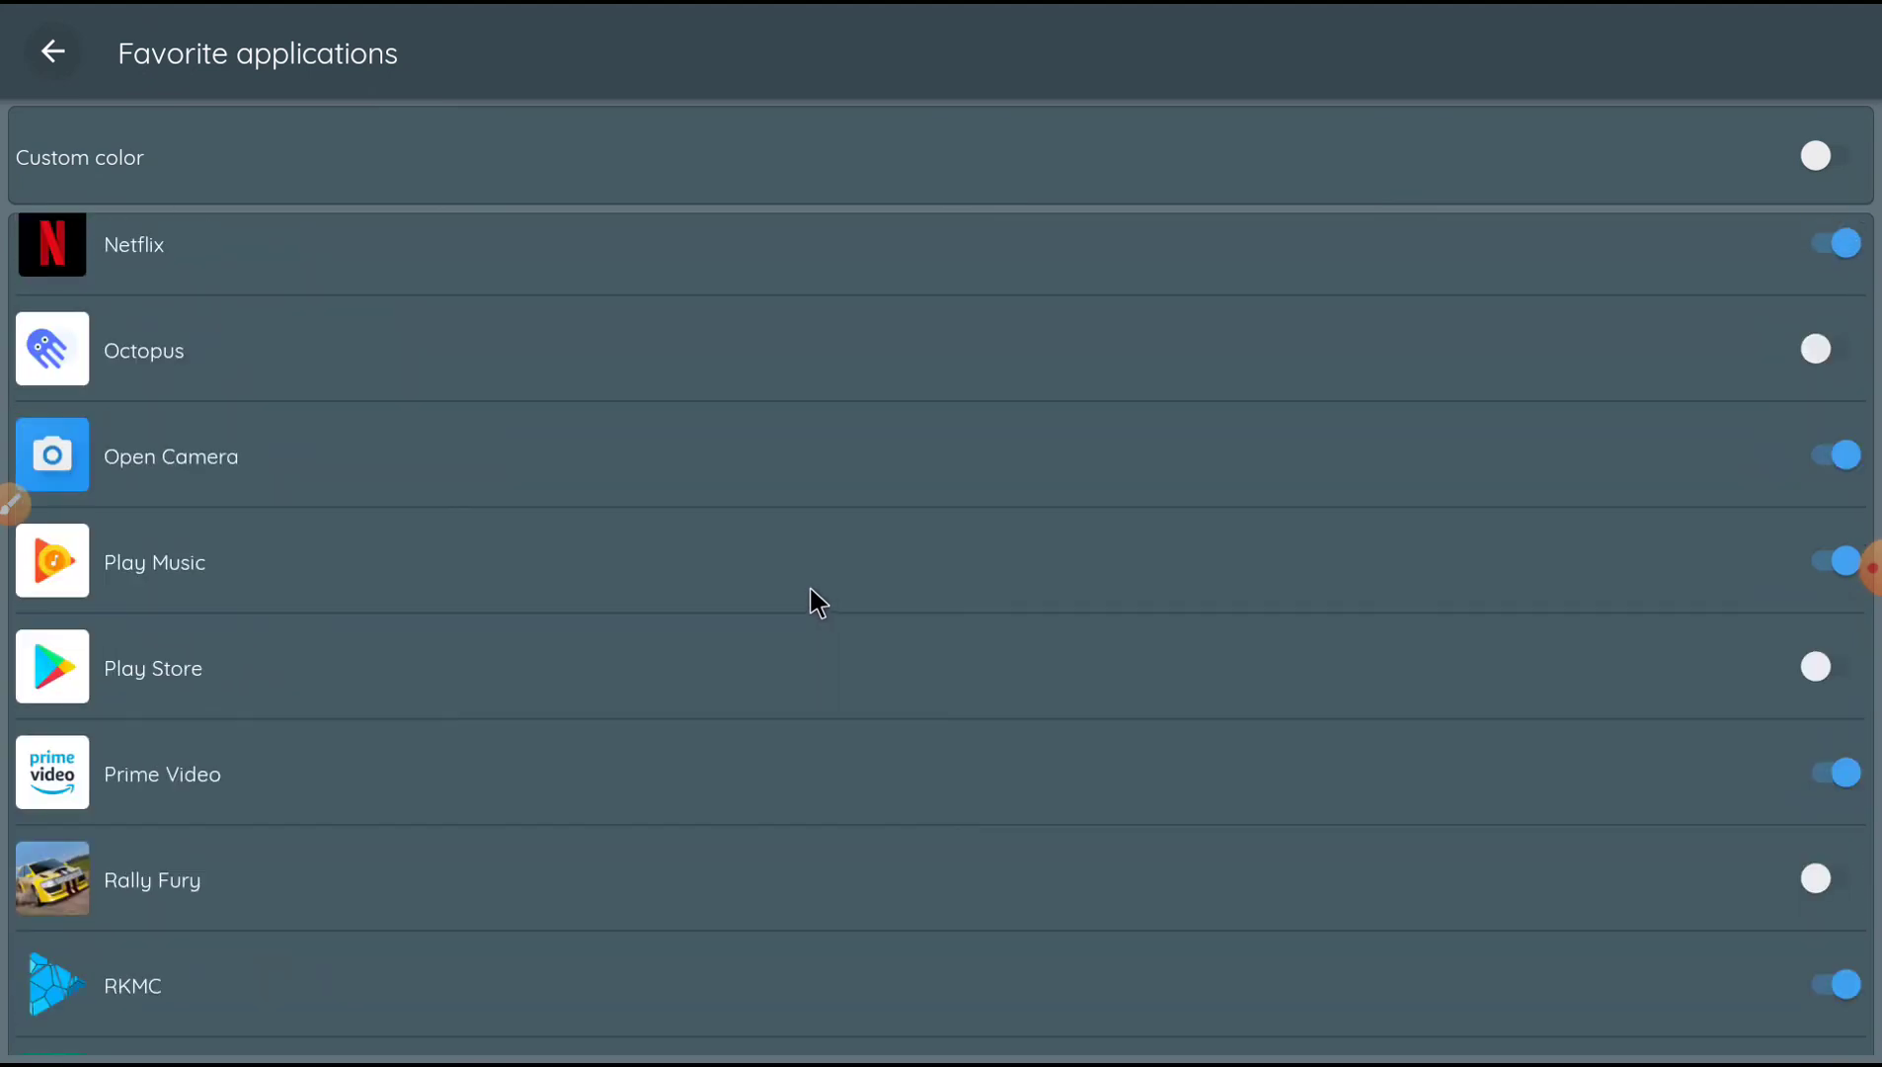
scroll(810, 588, "up", 15)
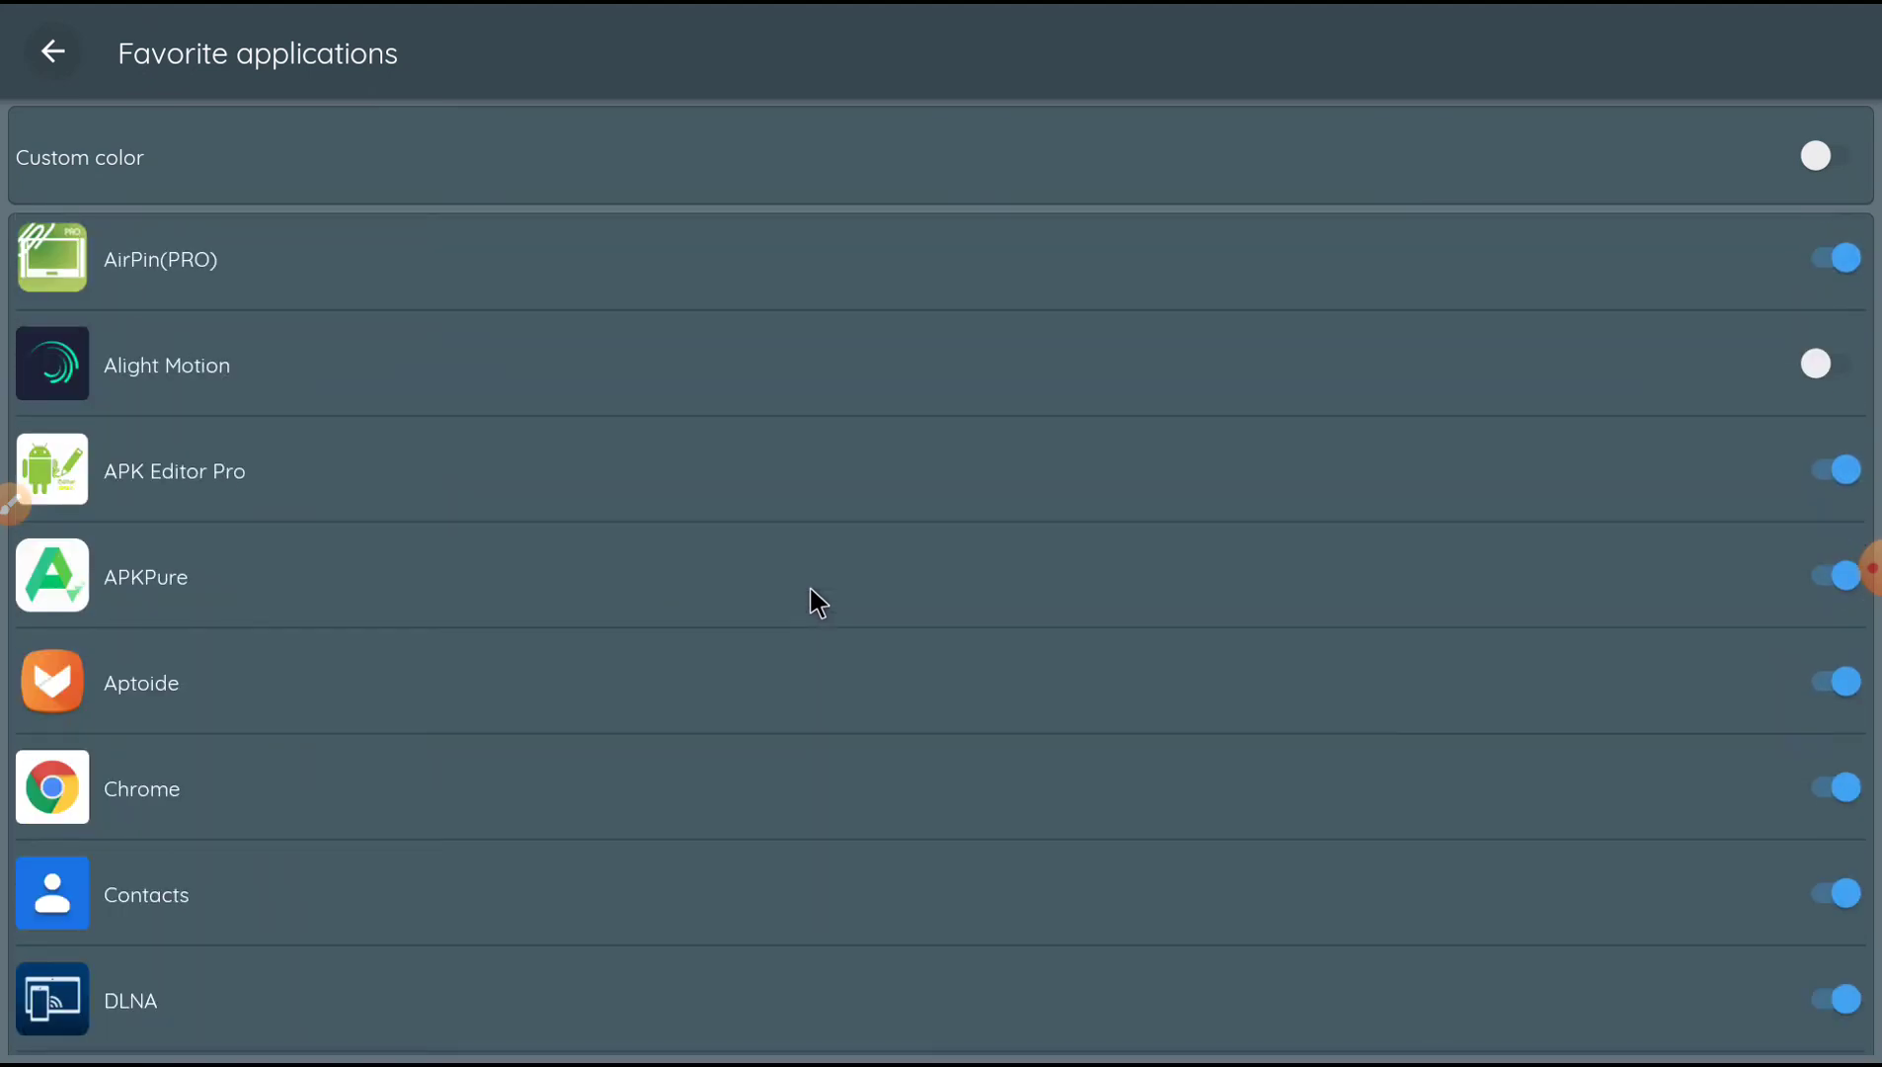
key("Escape")
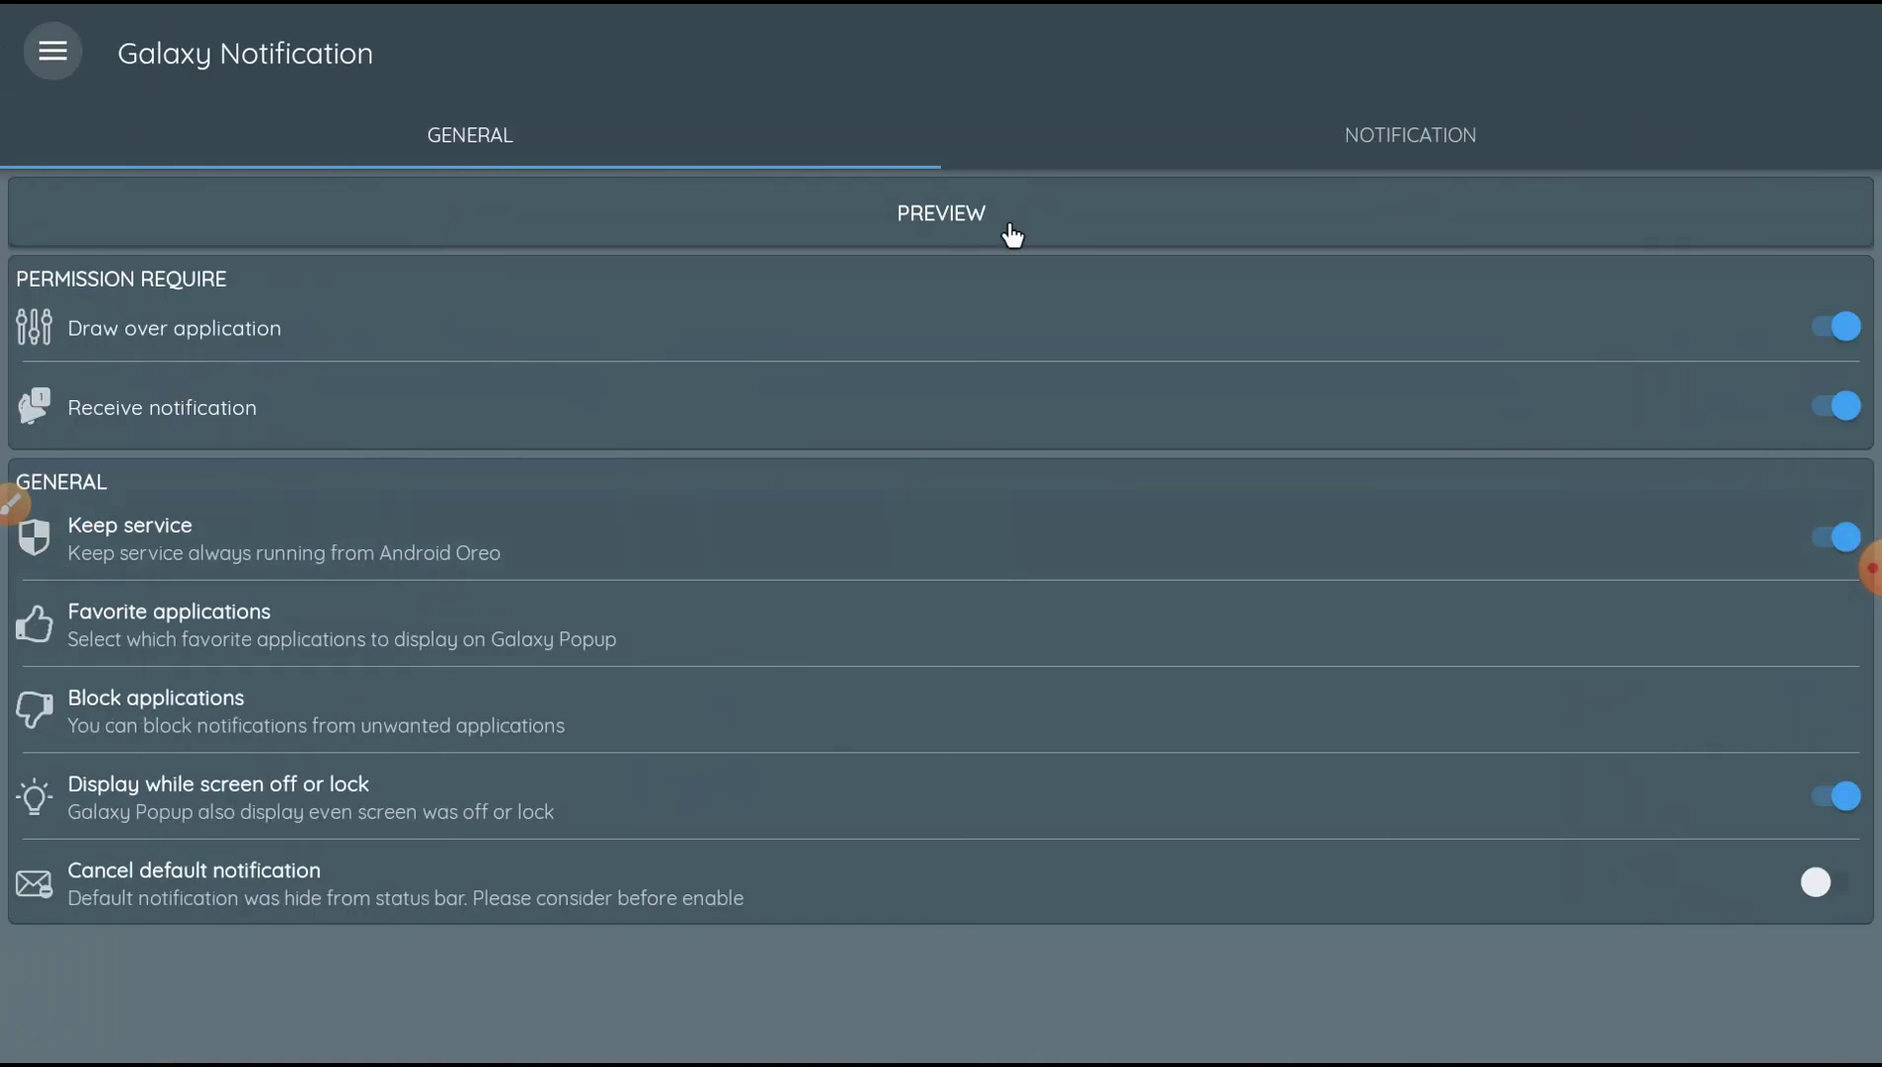
Review the Notification display options and the Keep app running dialog, dismissing the dialog to return to the General settings.
left_click(1168, 153)
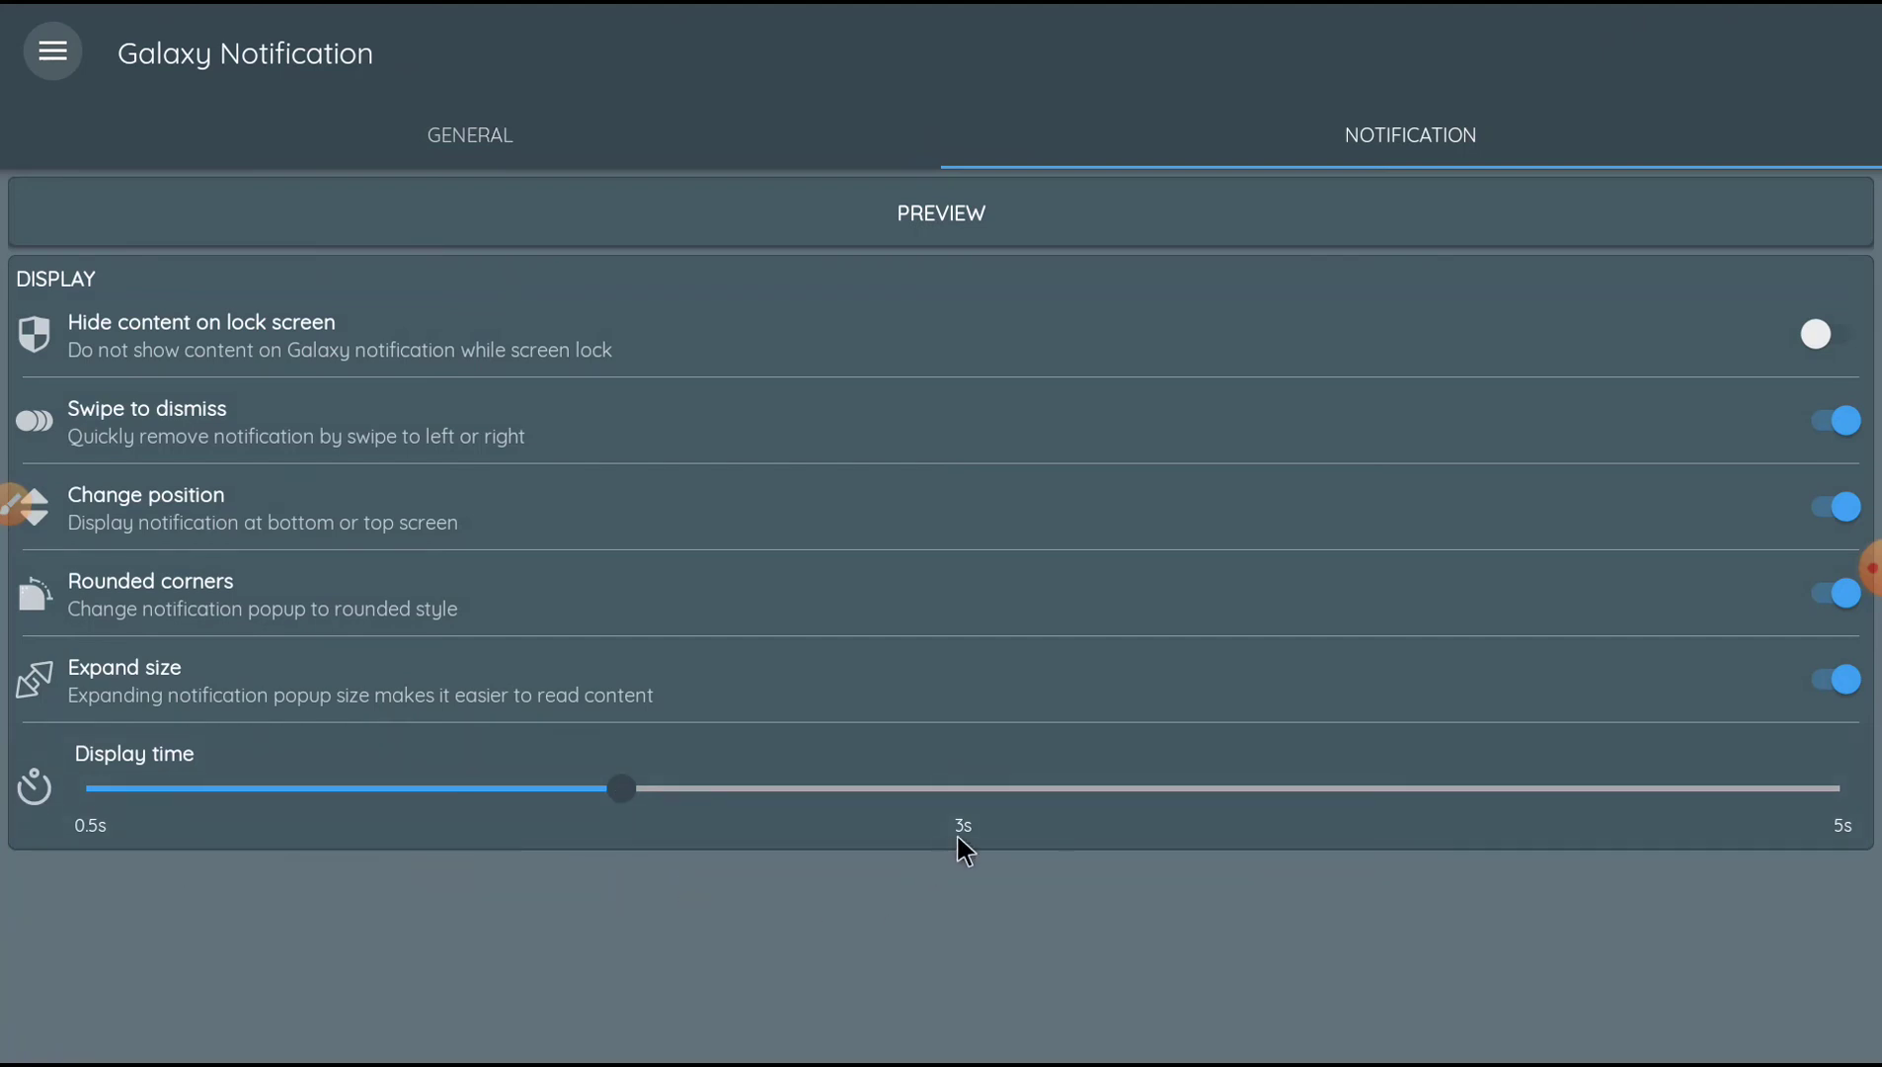
left_click(478, 158)
left_click(55, 51)
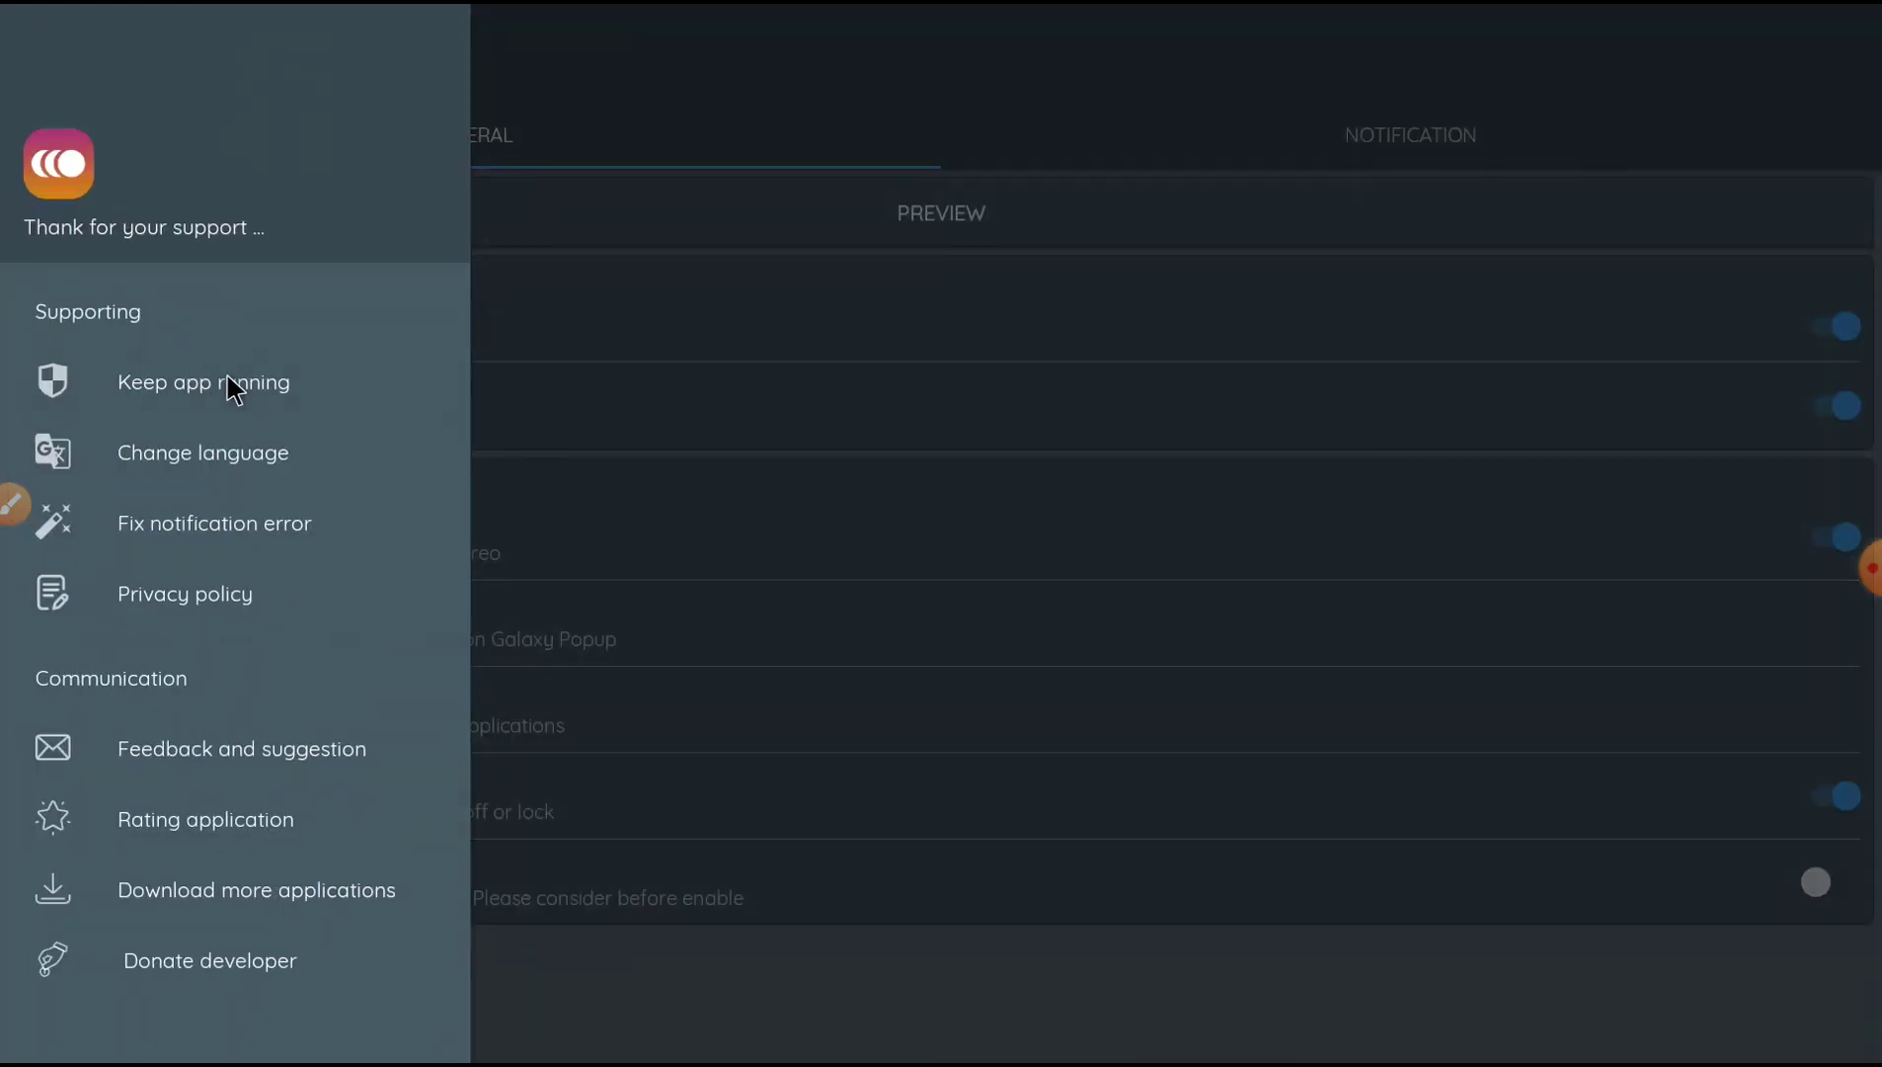
left_click(228, 378)
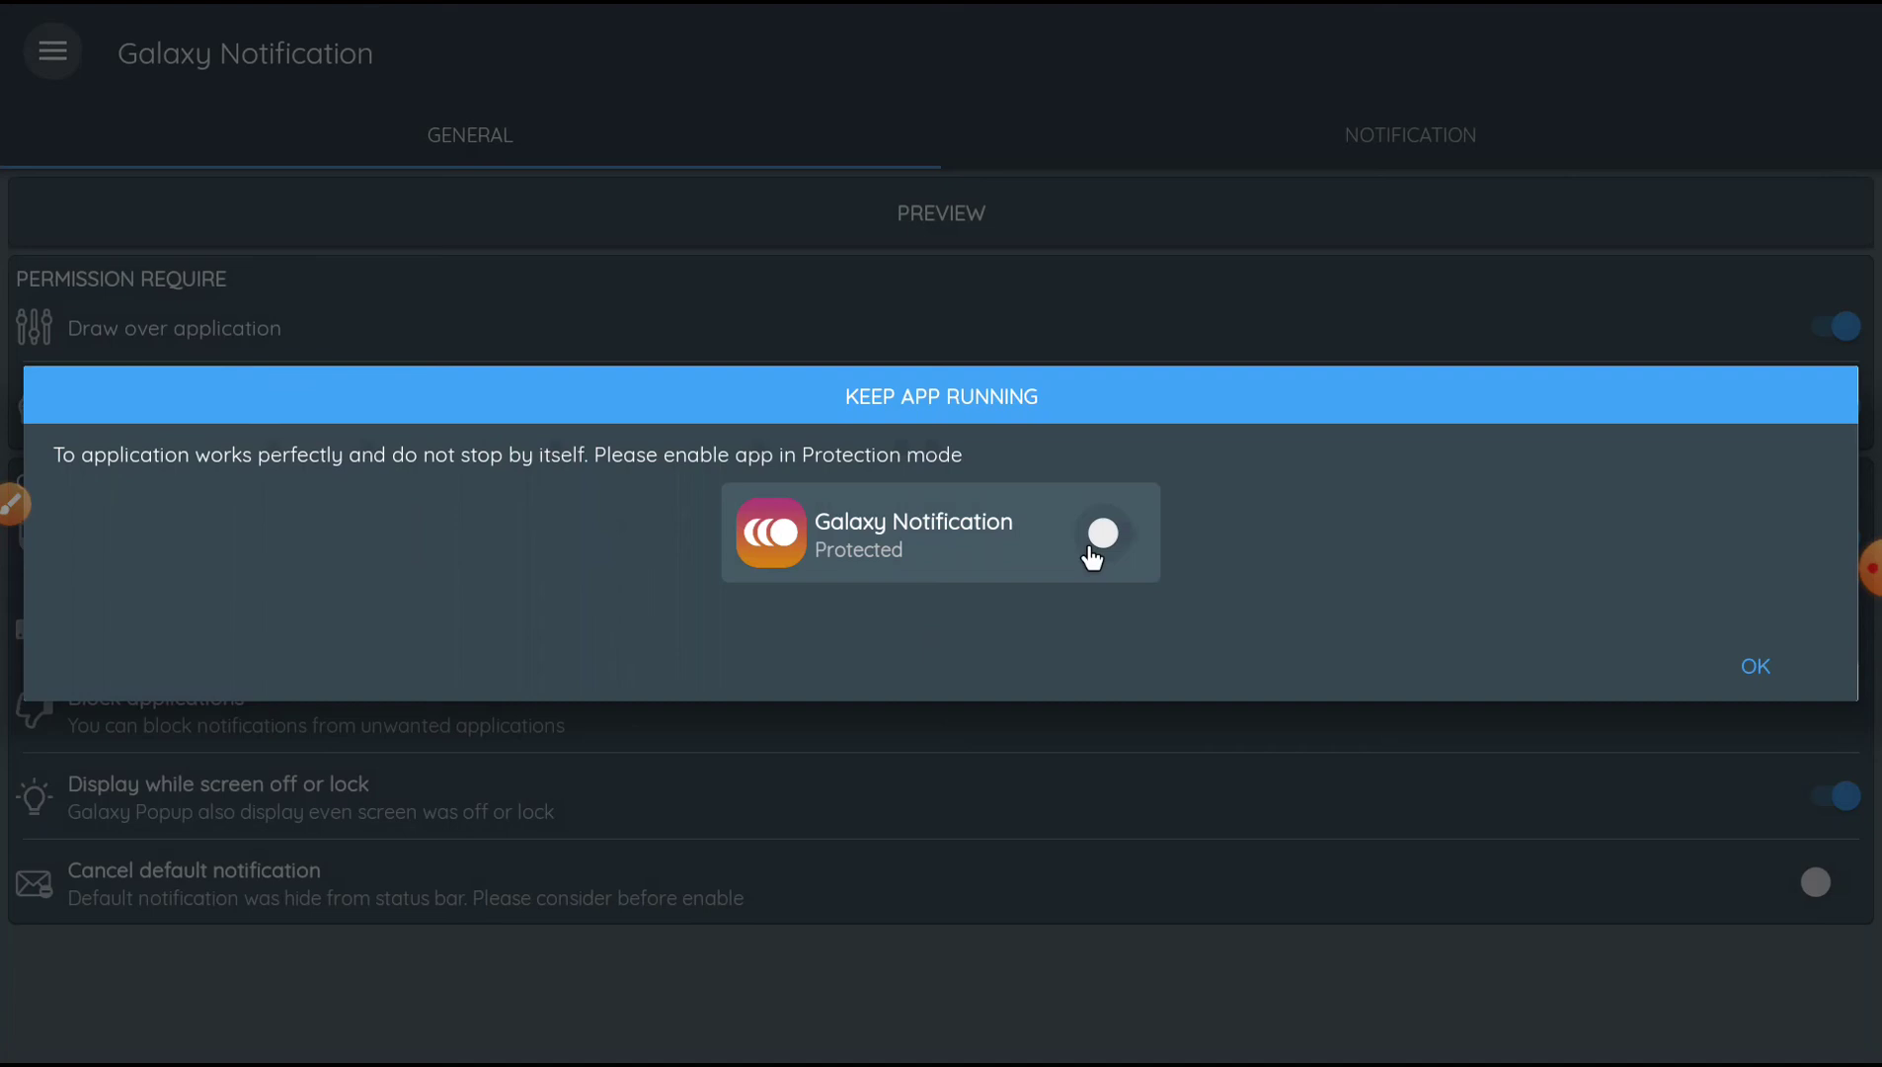
left_click(1506, 674)
left_click(325, 150)
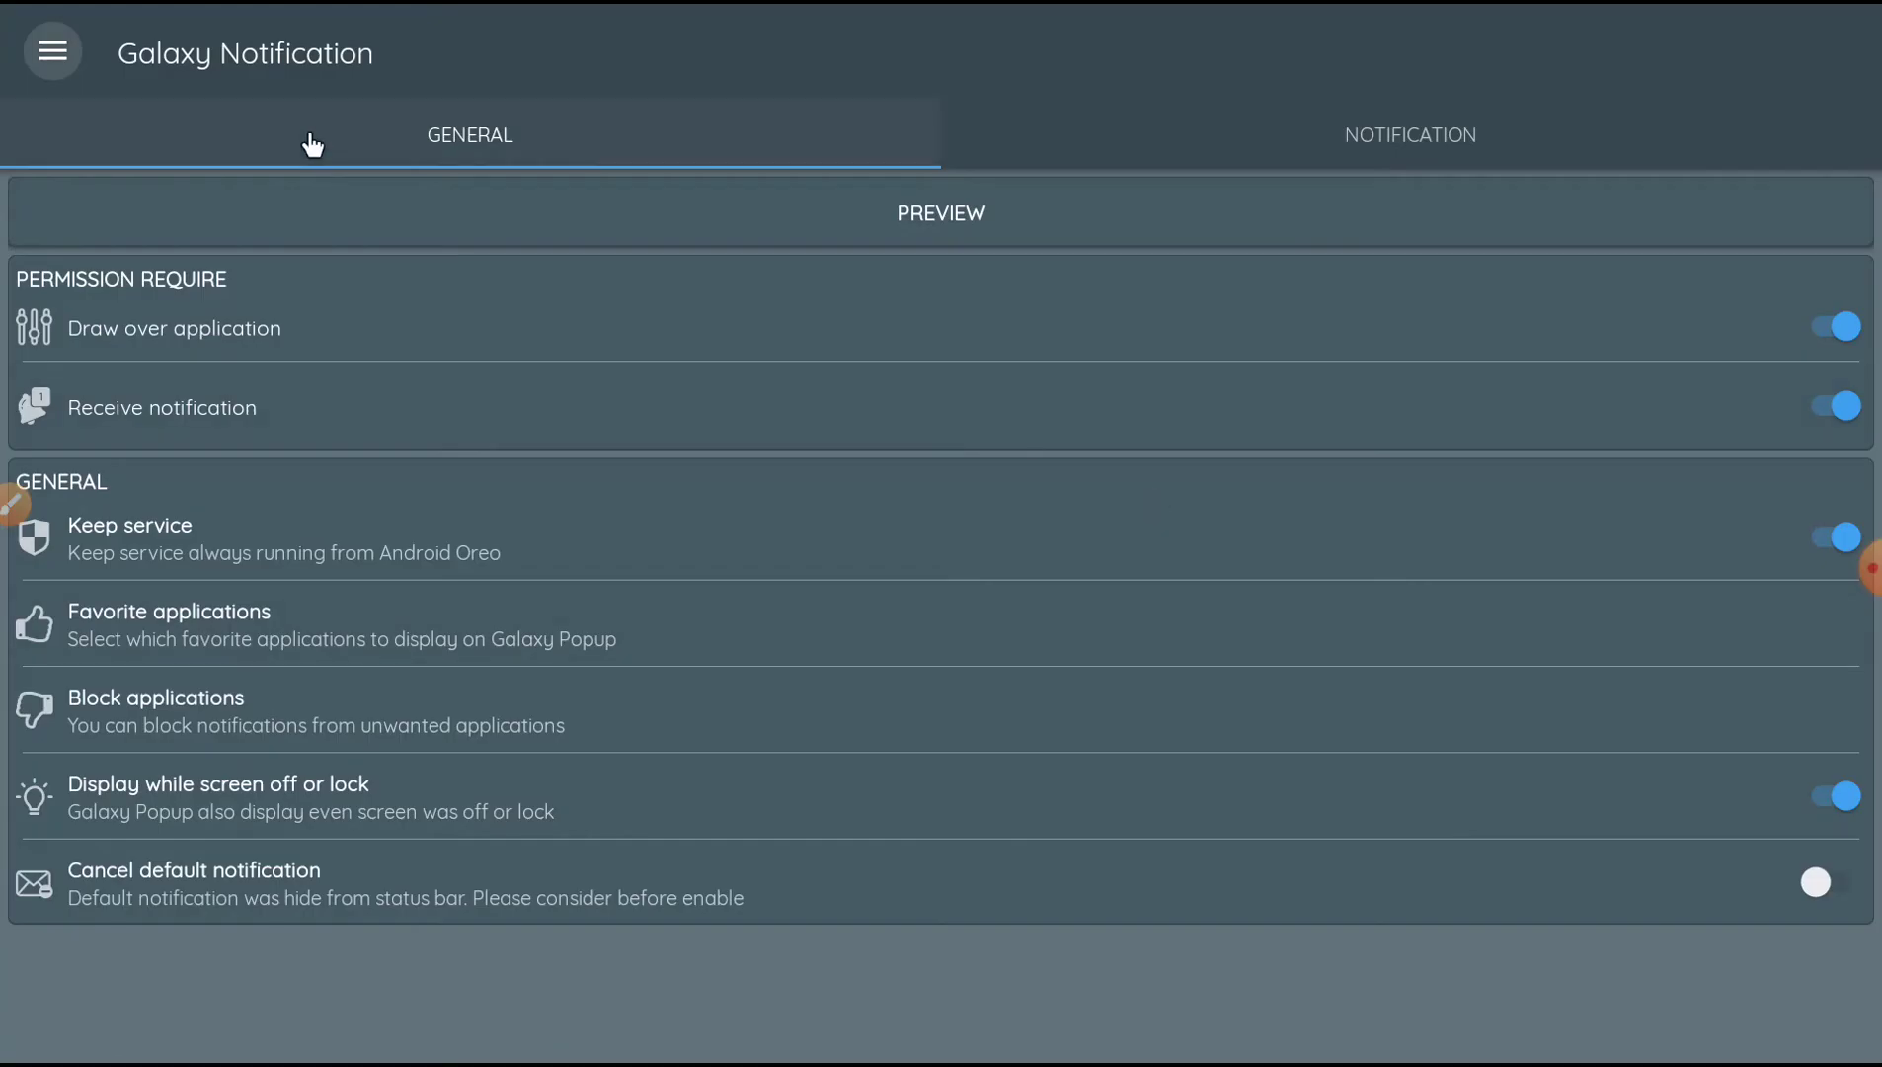
Leave Galaxy Notification, find Simple Control in the list of installed apps and open it.
right_click(440, 523)
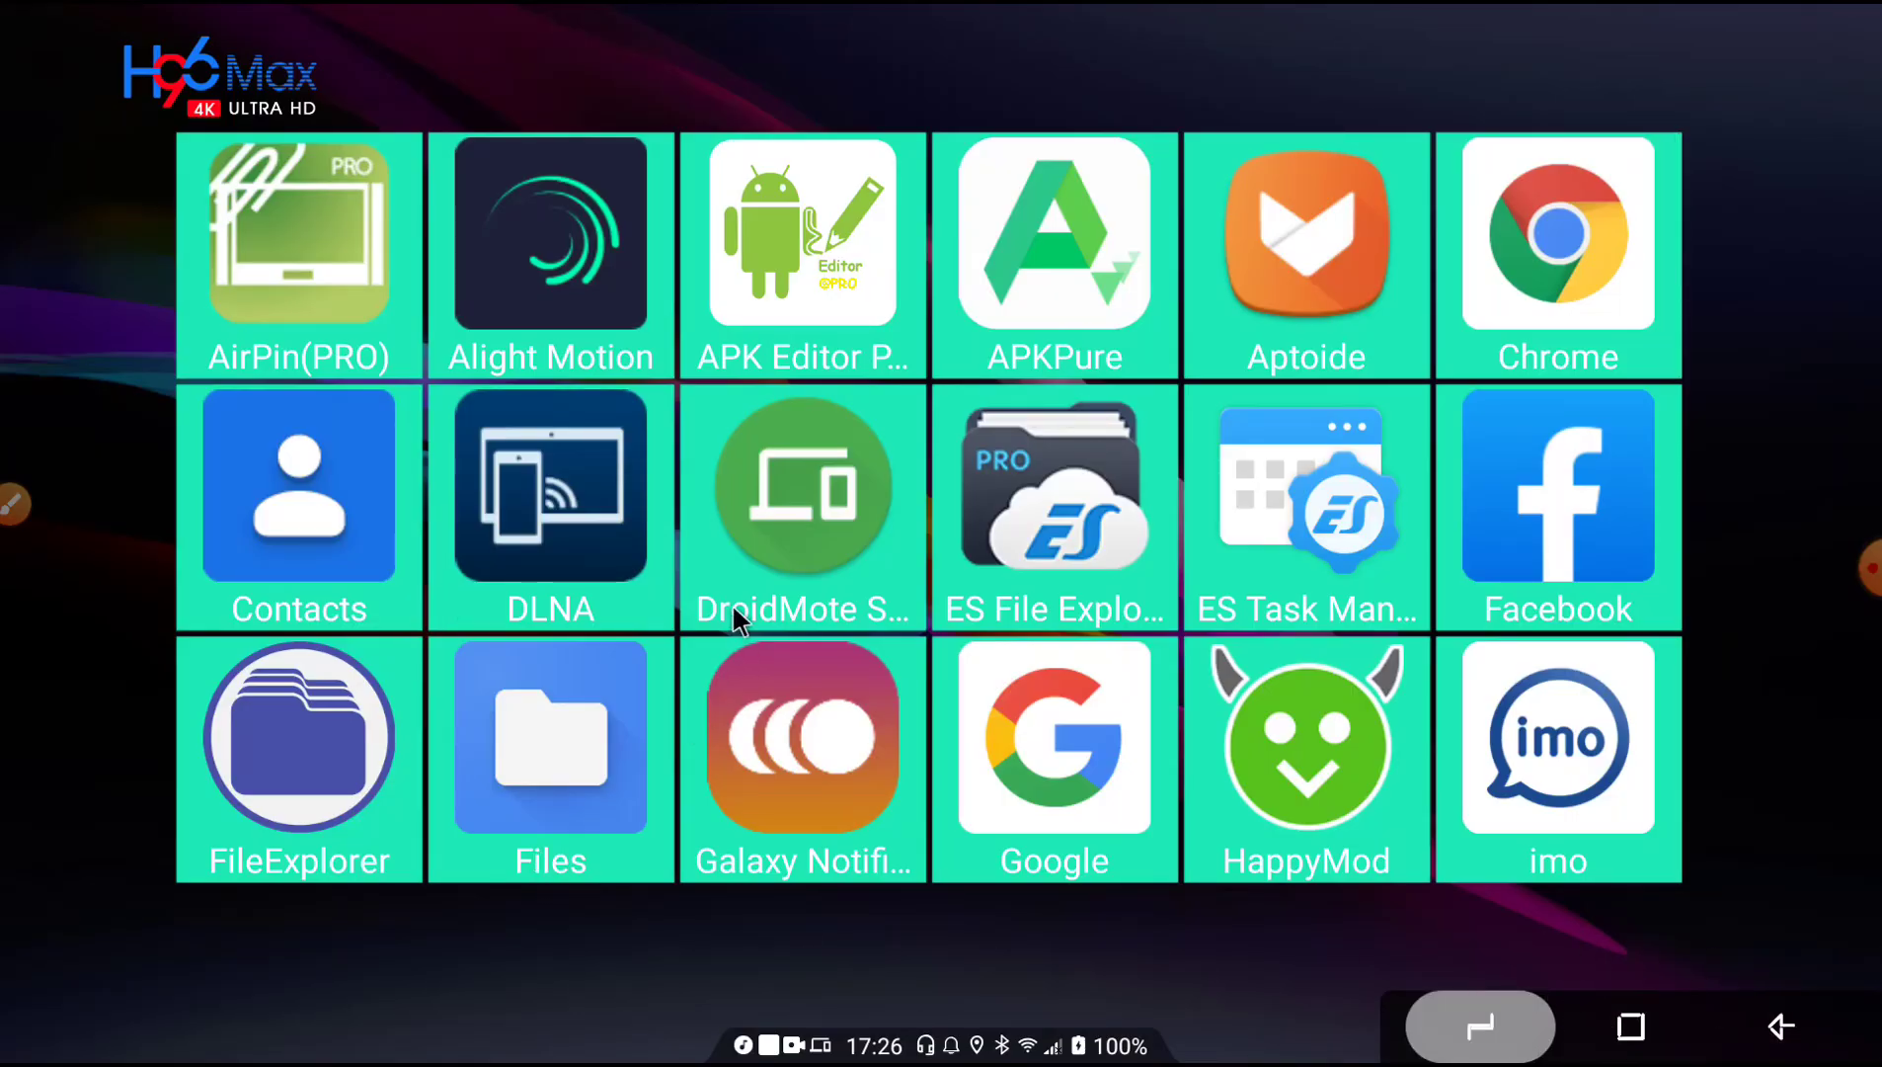
scroll(733, 607, "down", 3)
scroll(733, 603, "down", 1)
scroll(733, 604, "down", 2)
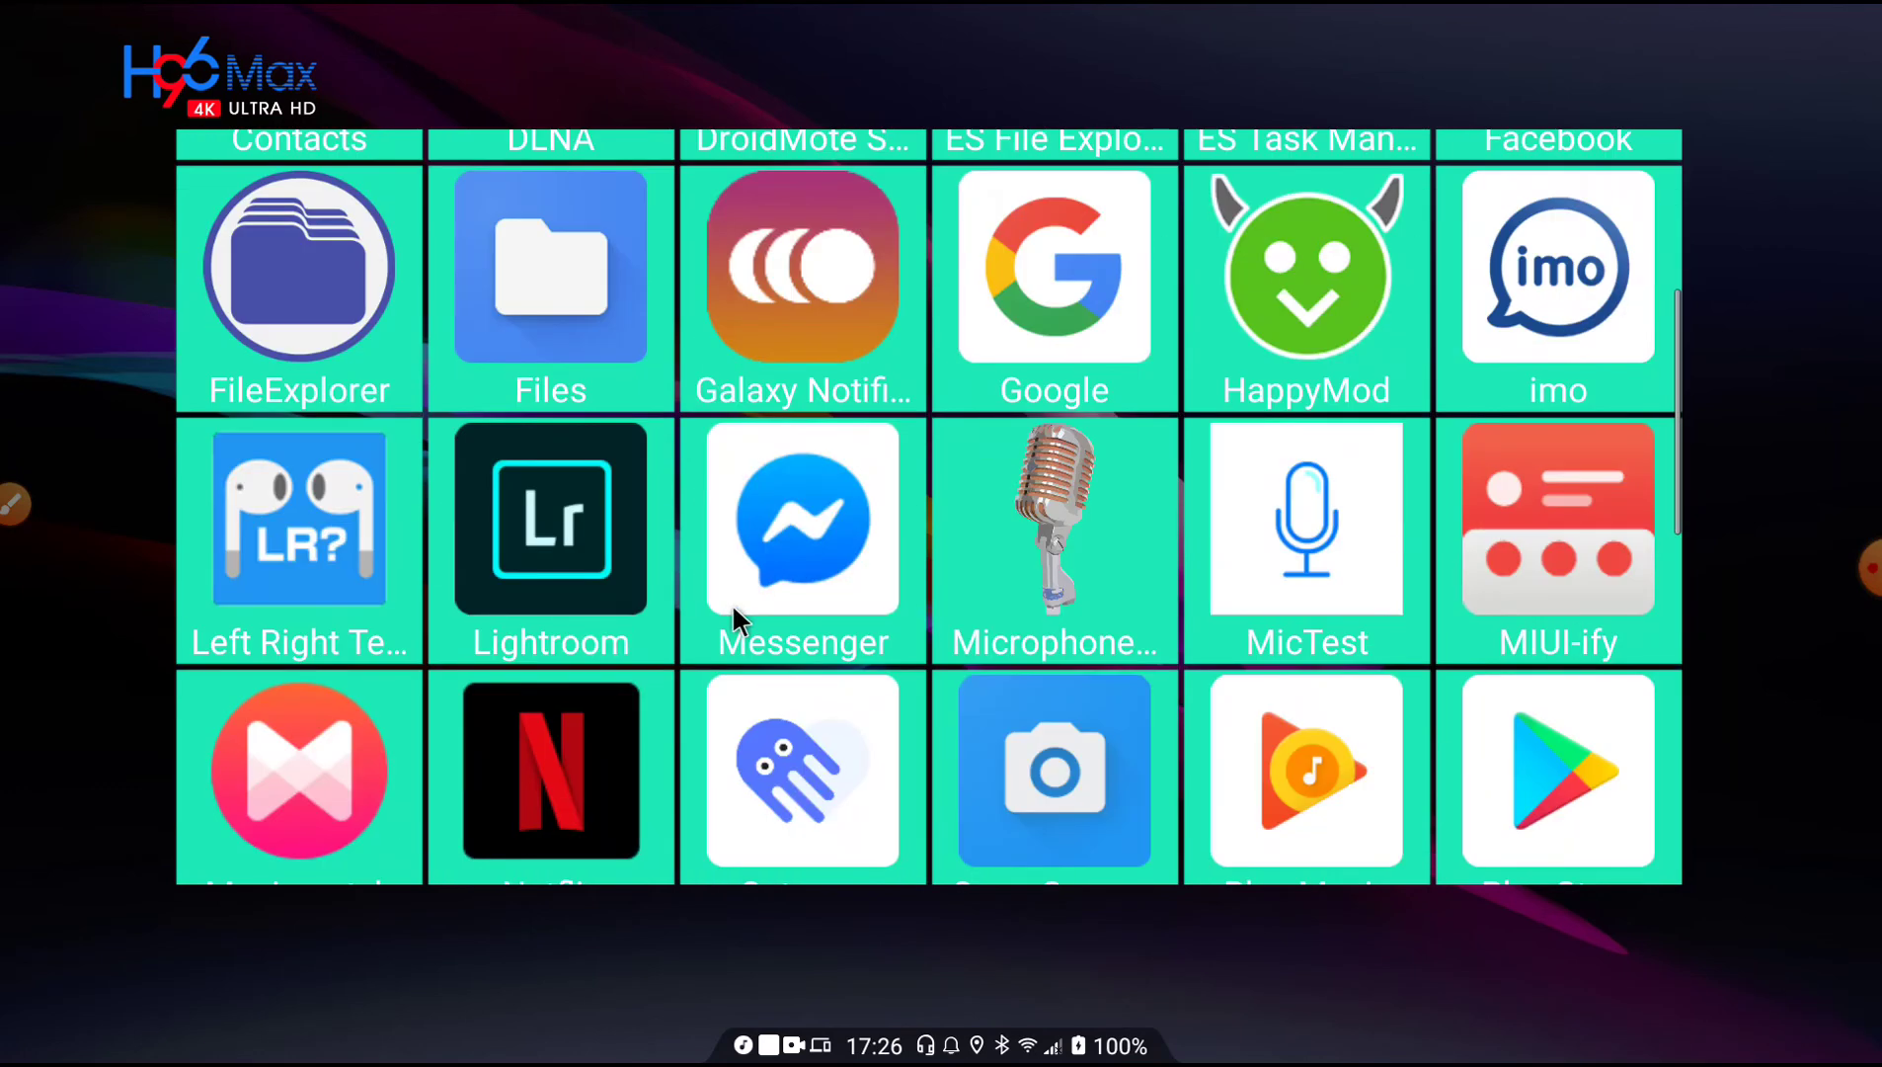
scroll(733, 604, "down", 9)
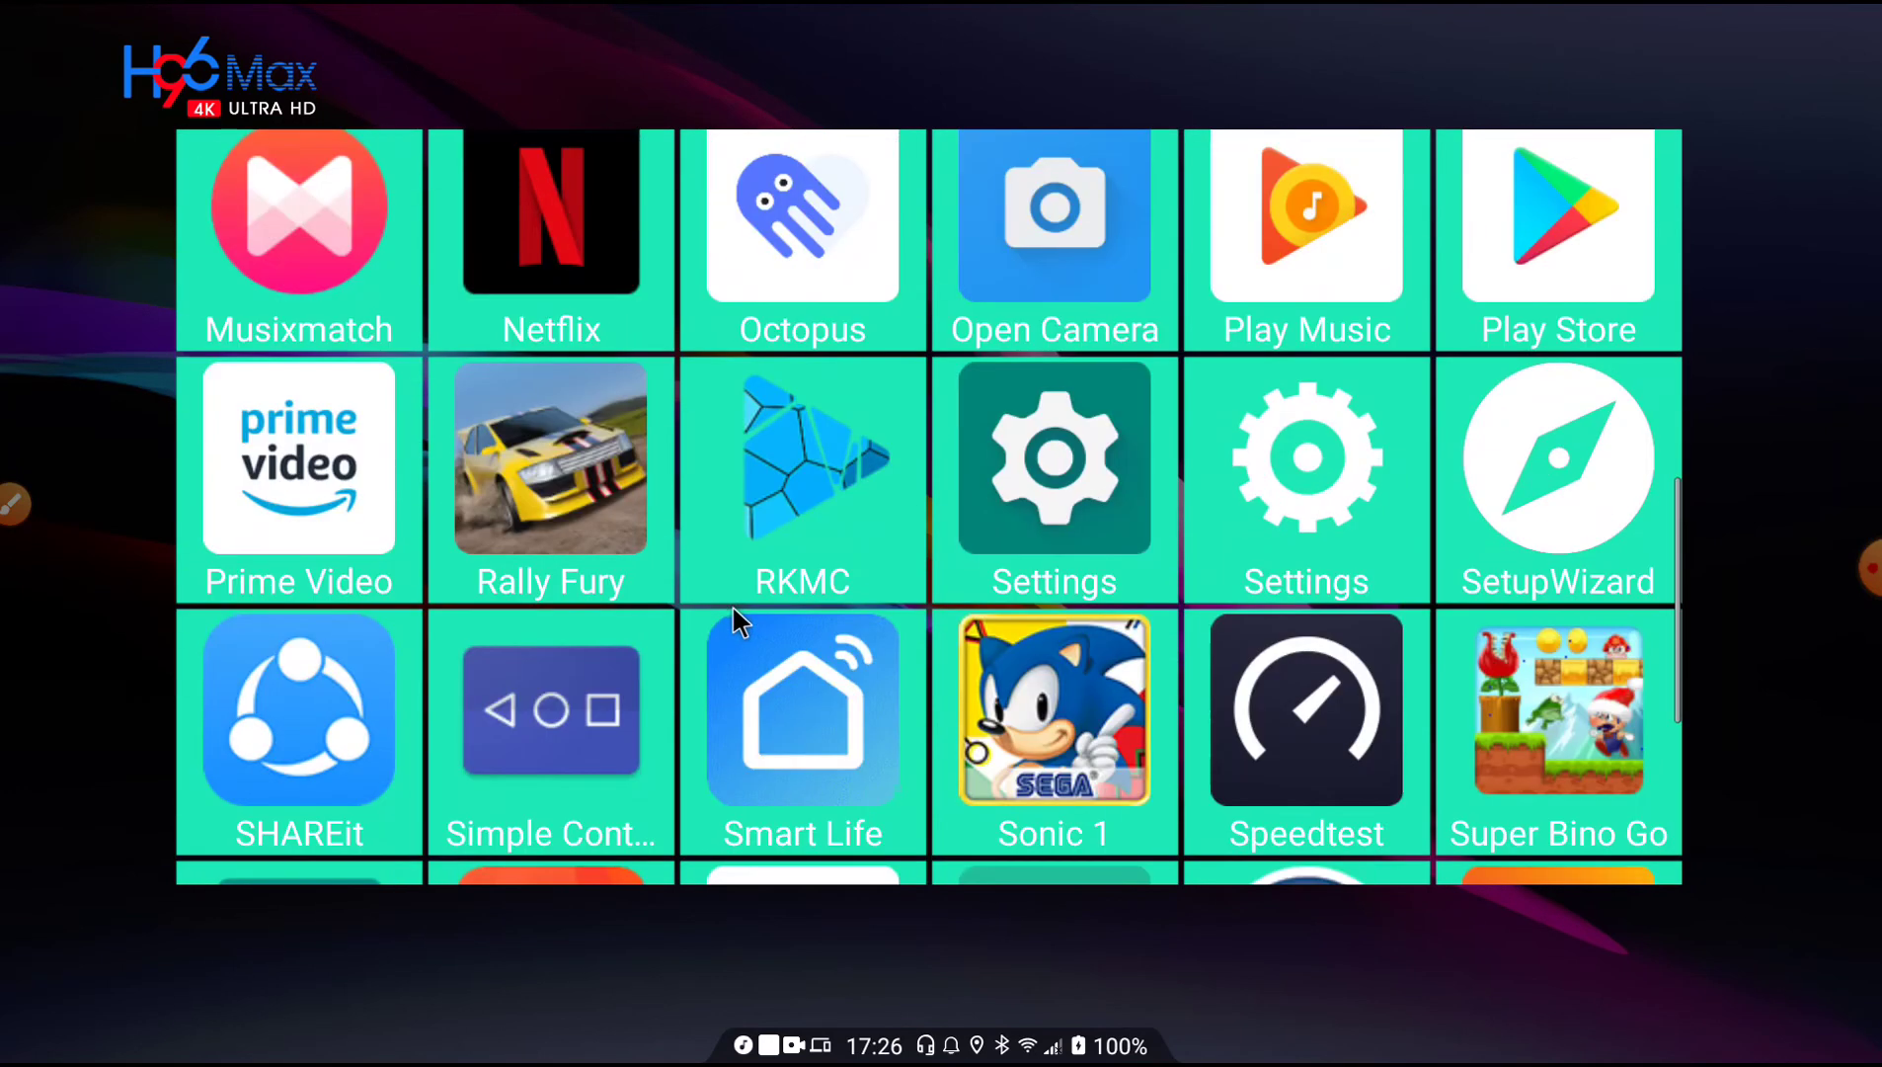
scroll(590, 740, "down", 1)
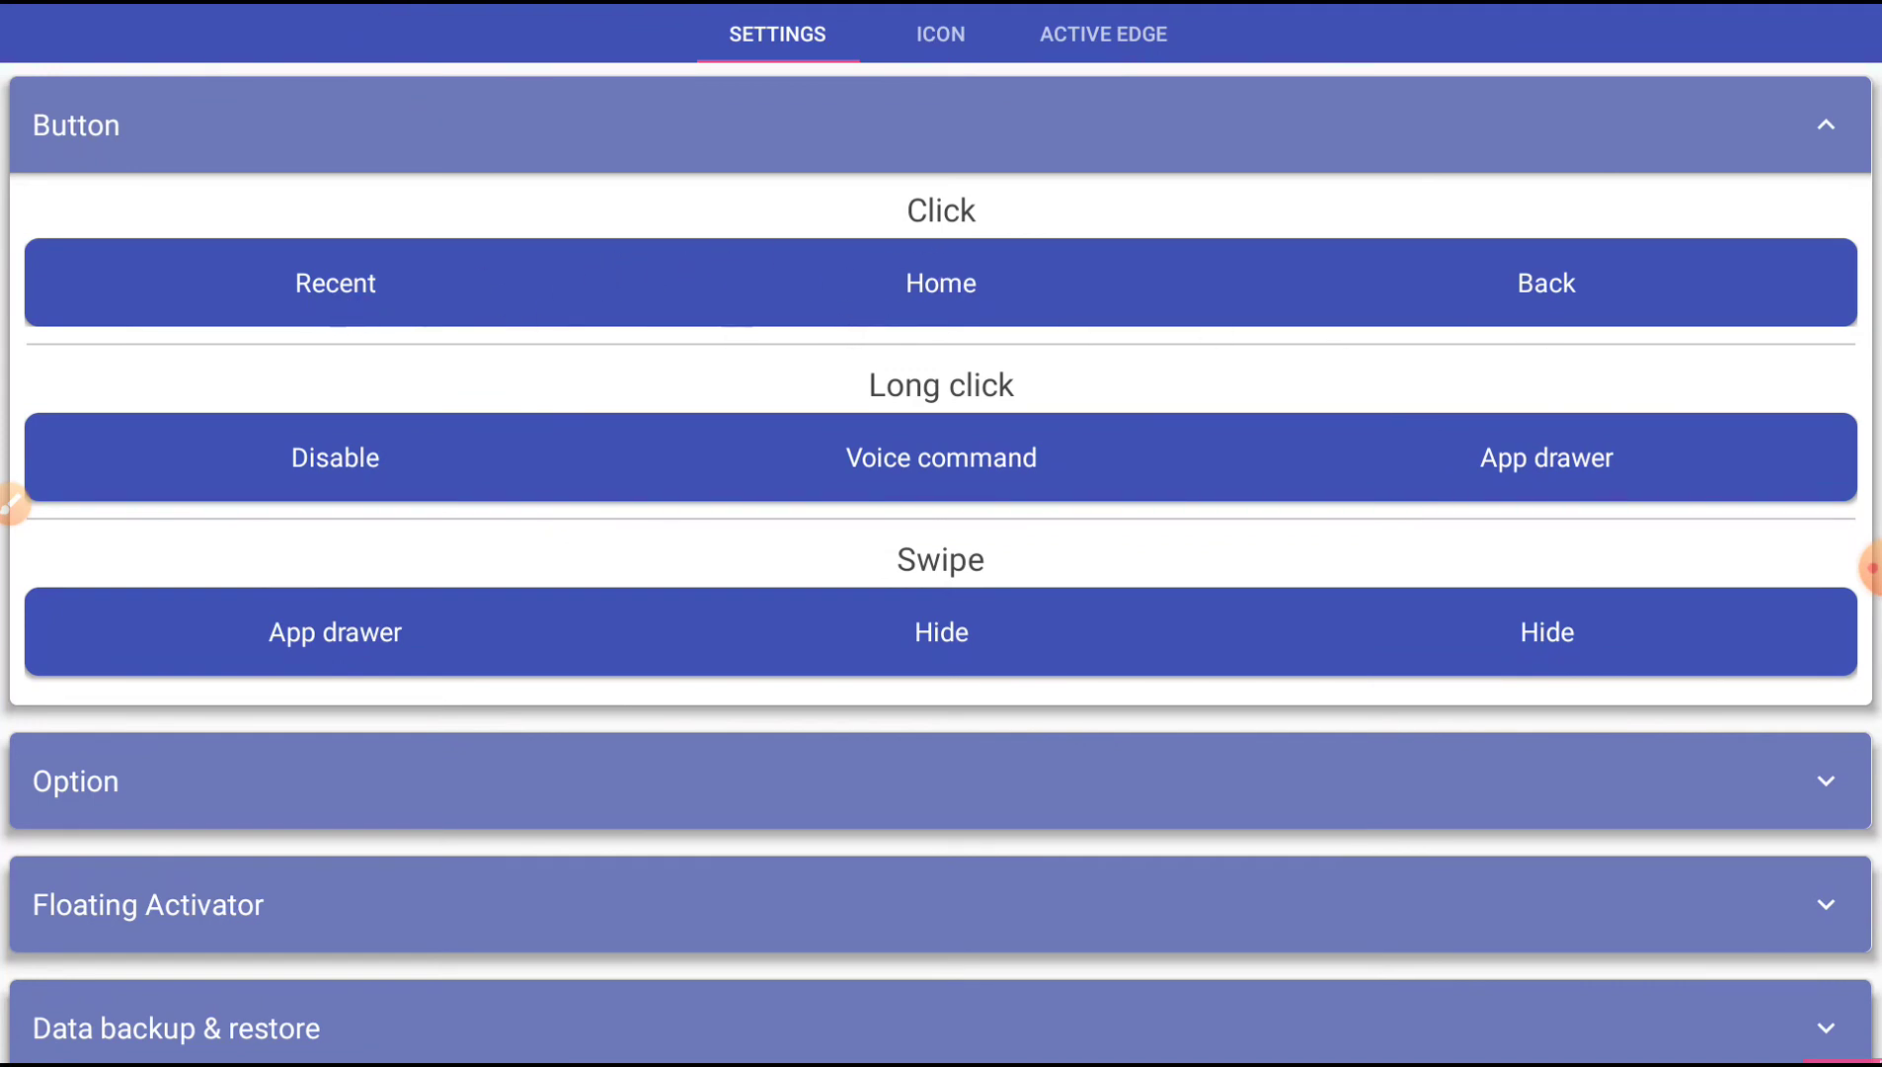
Bring up the app drawer from the control bar's Back button, browse its apps, and close it.
mouse_move(1689, 1056)
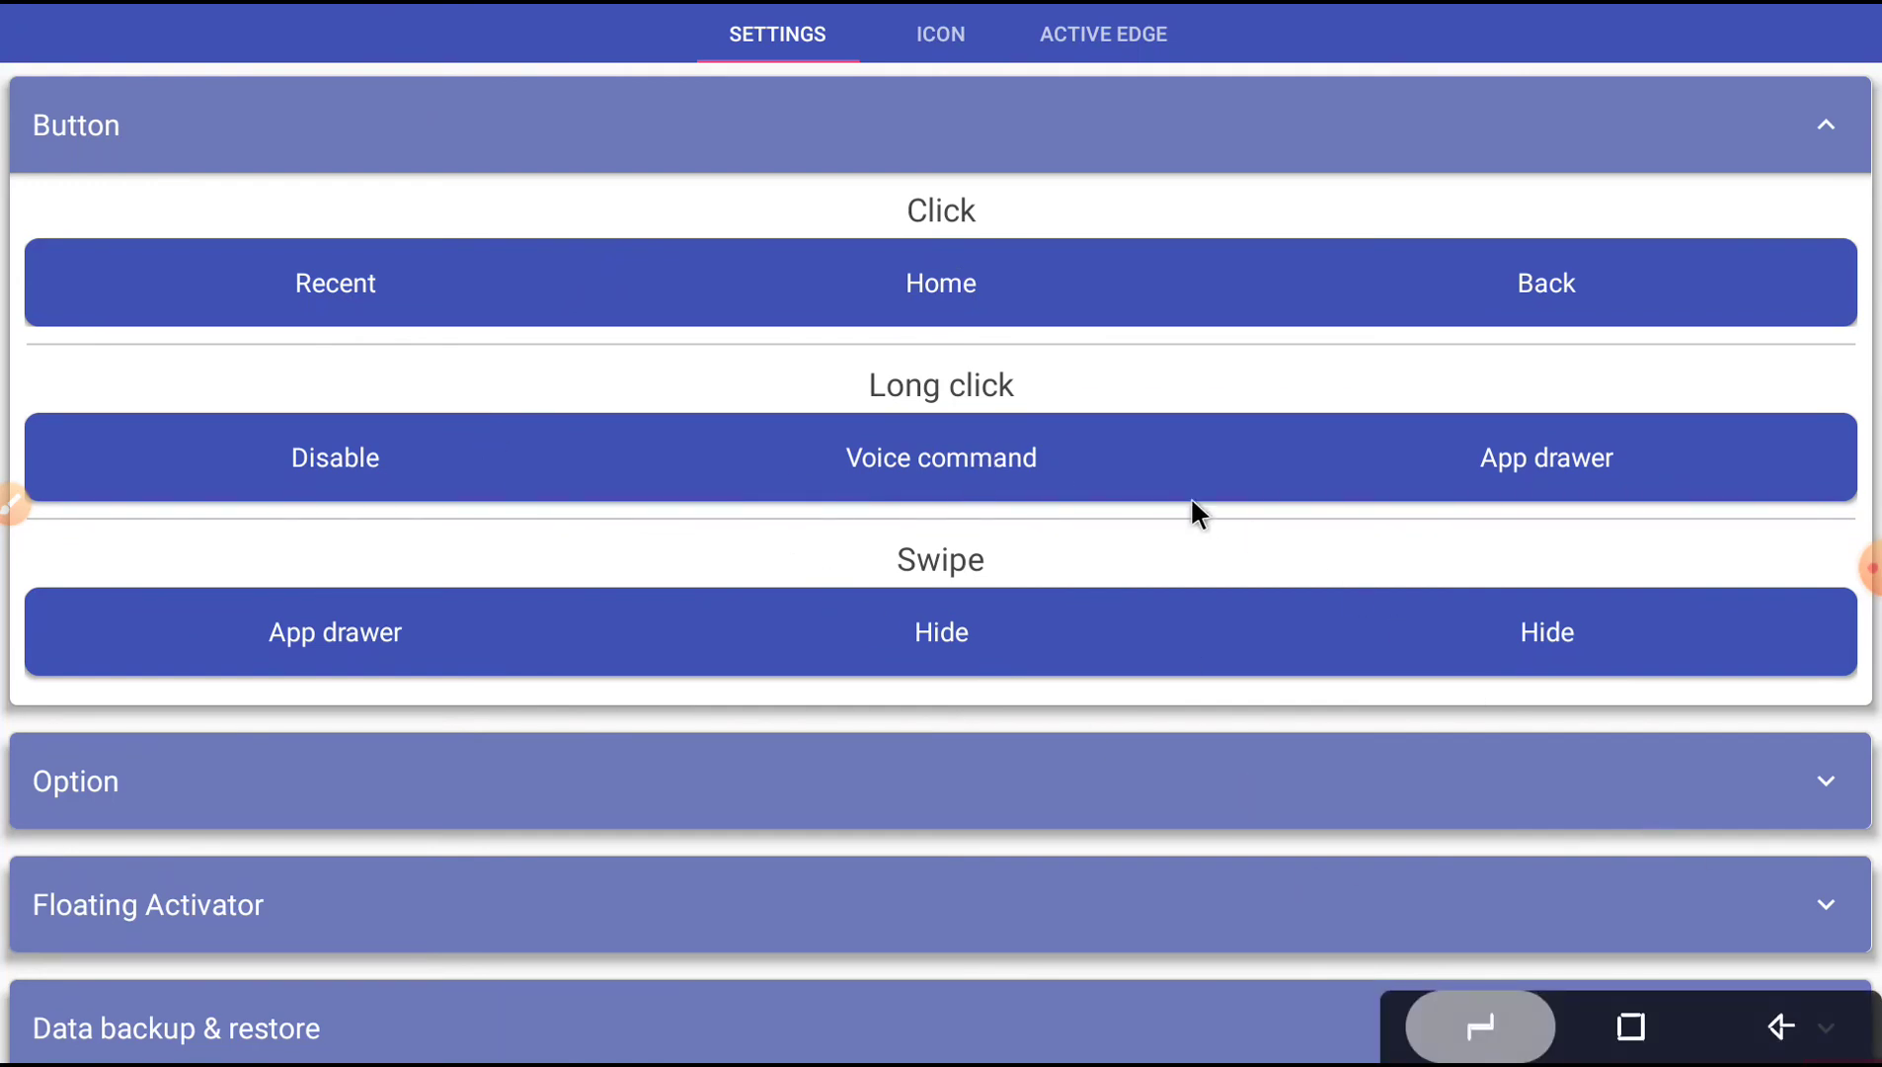
left_click(1802, 1025)
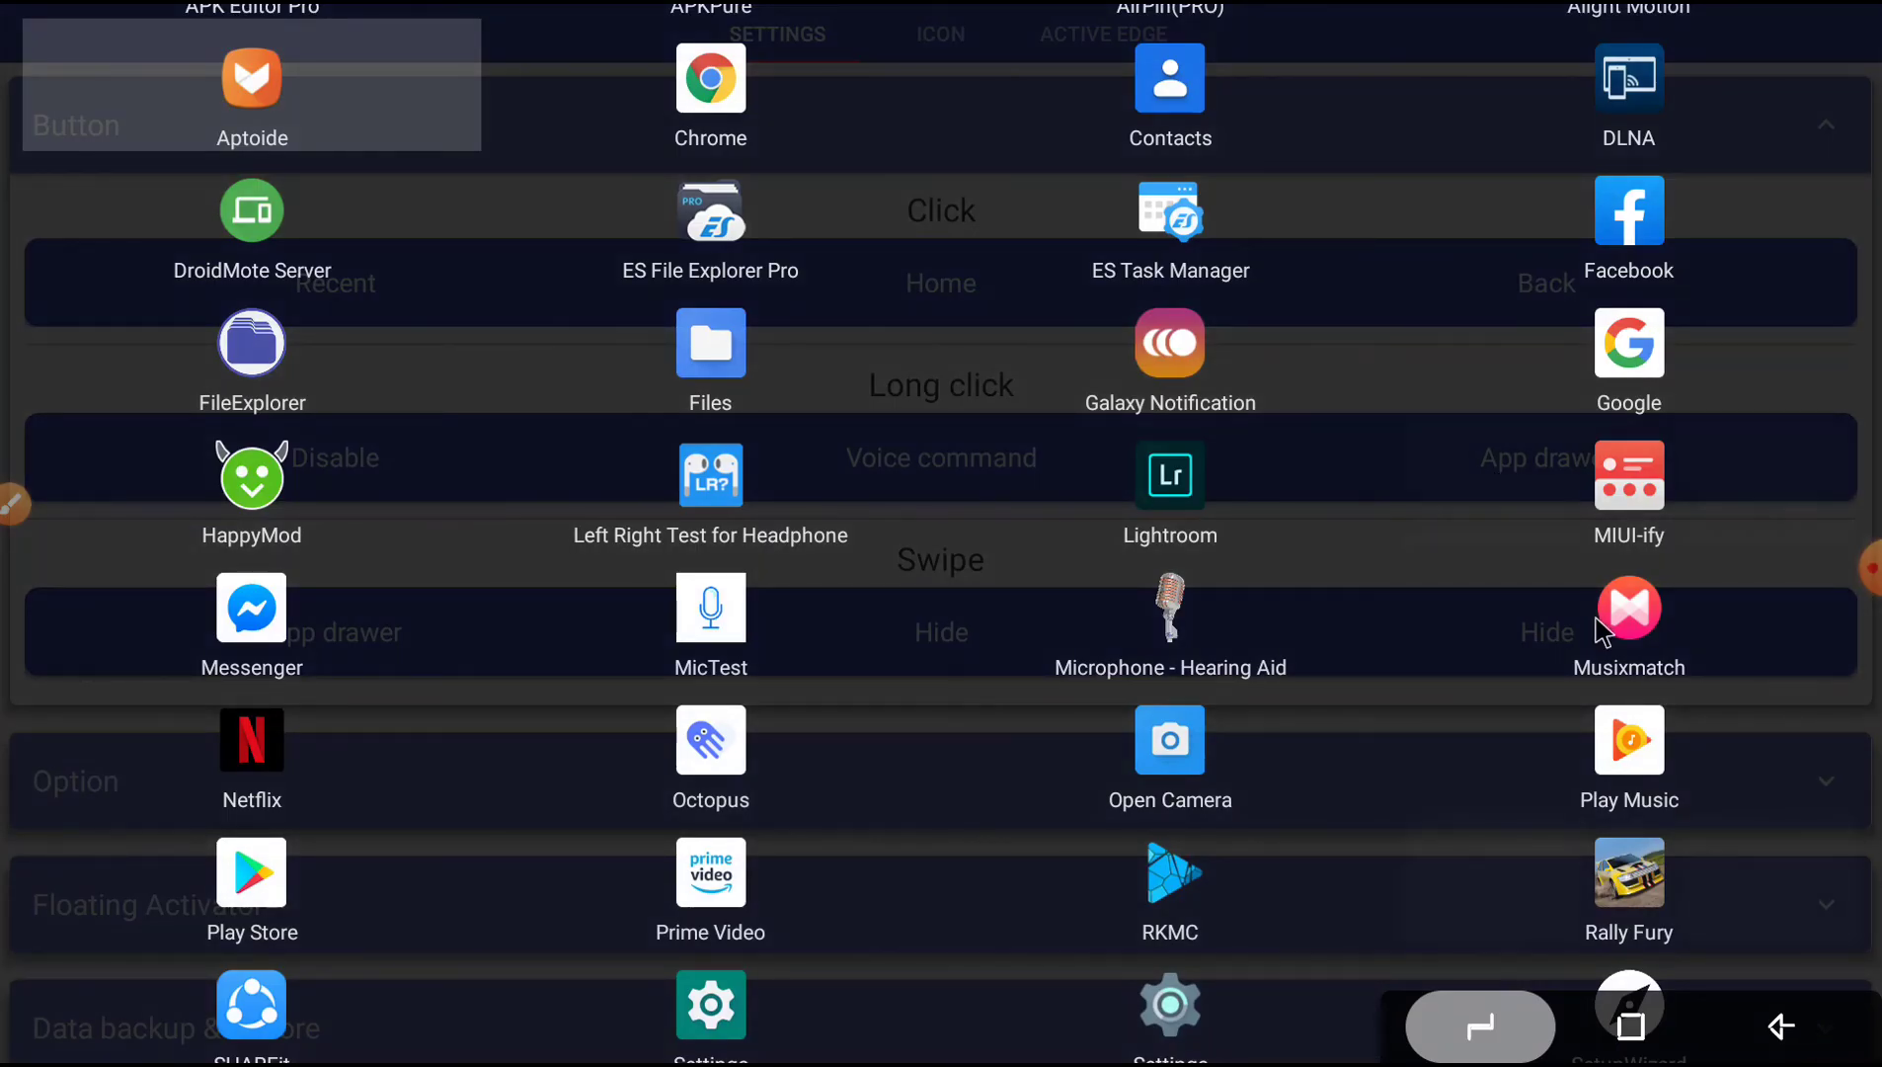
scroll(1332, 395, "down", 3)
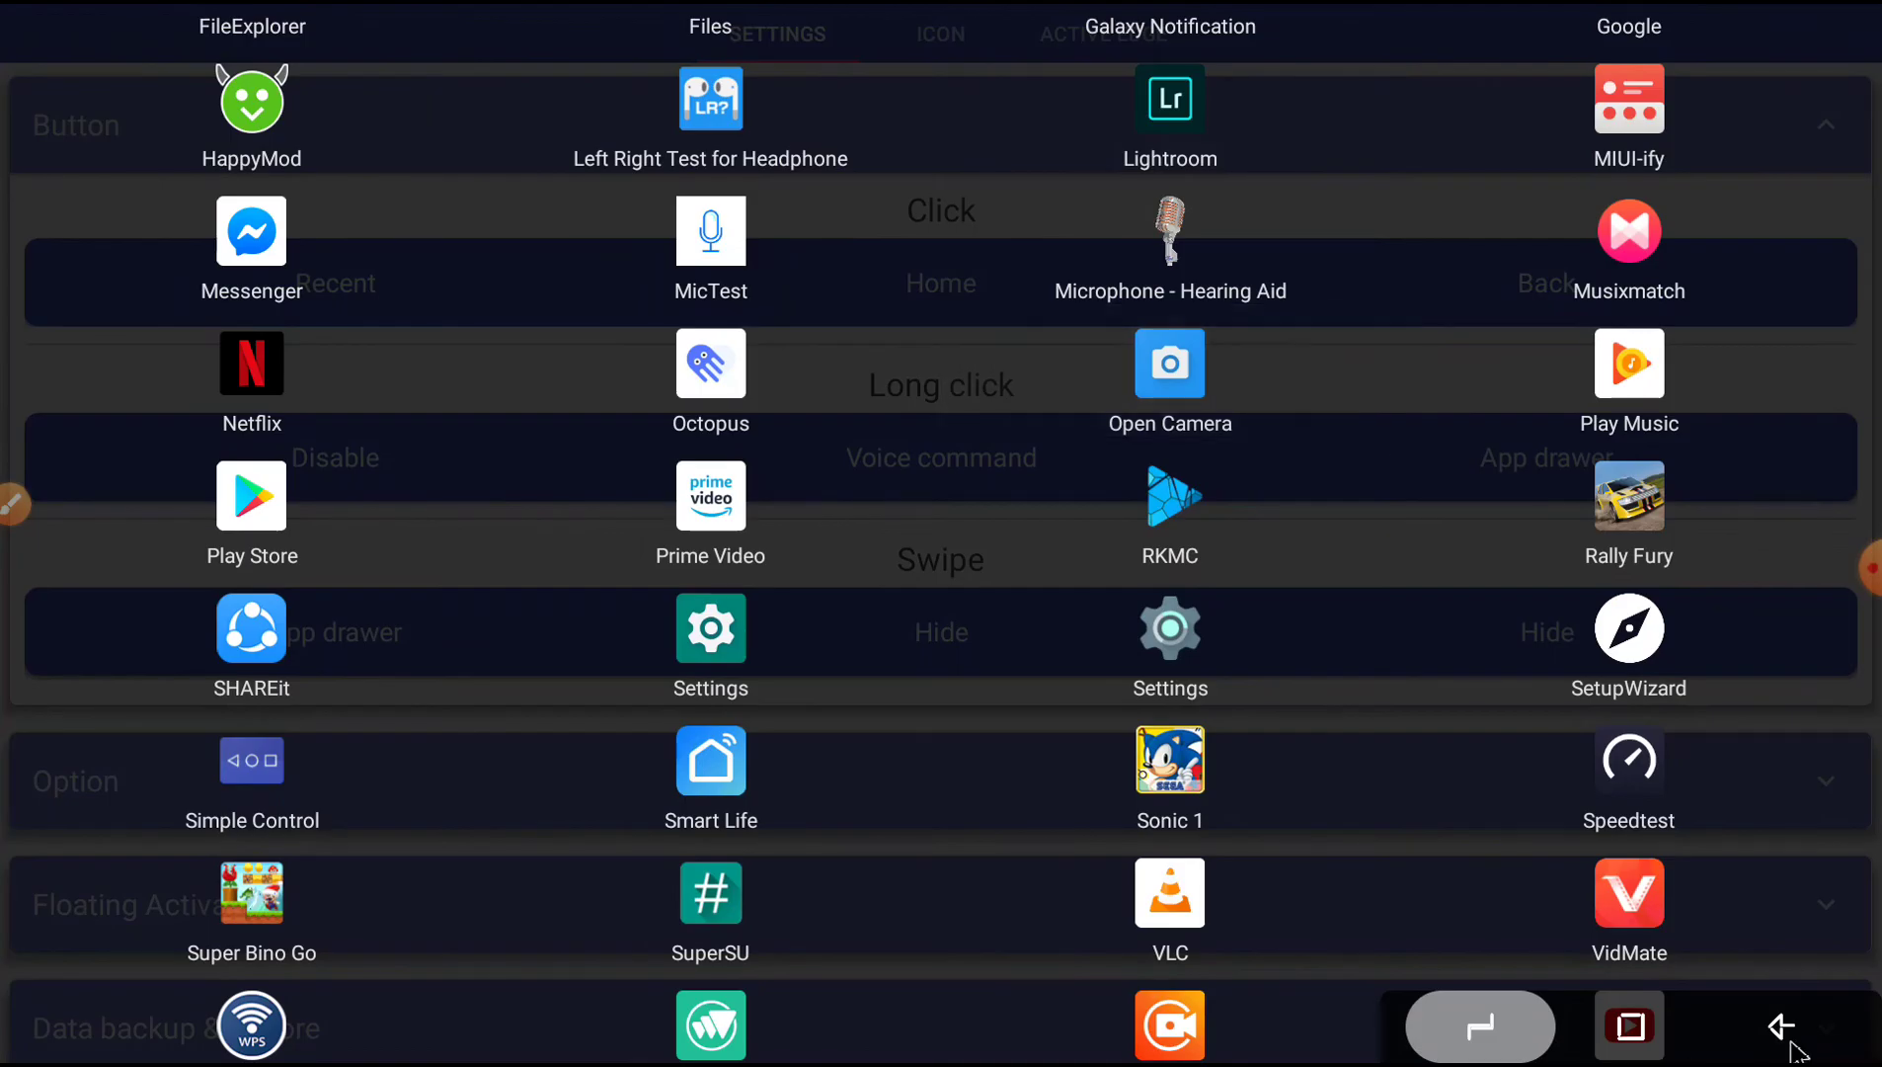
left_click(1784, 1027)
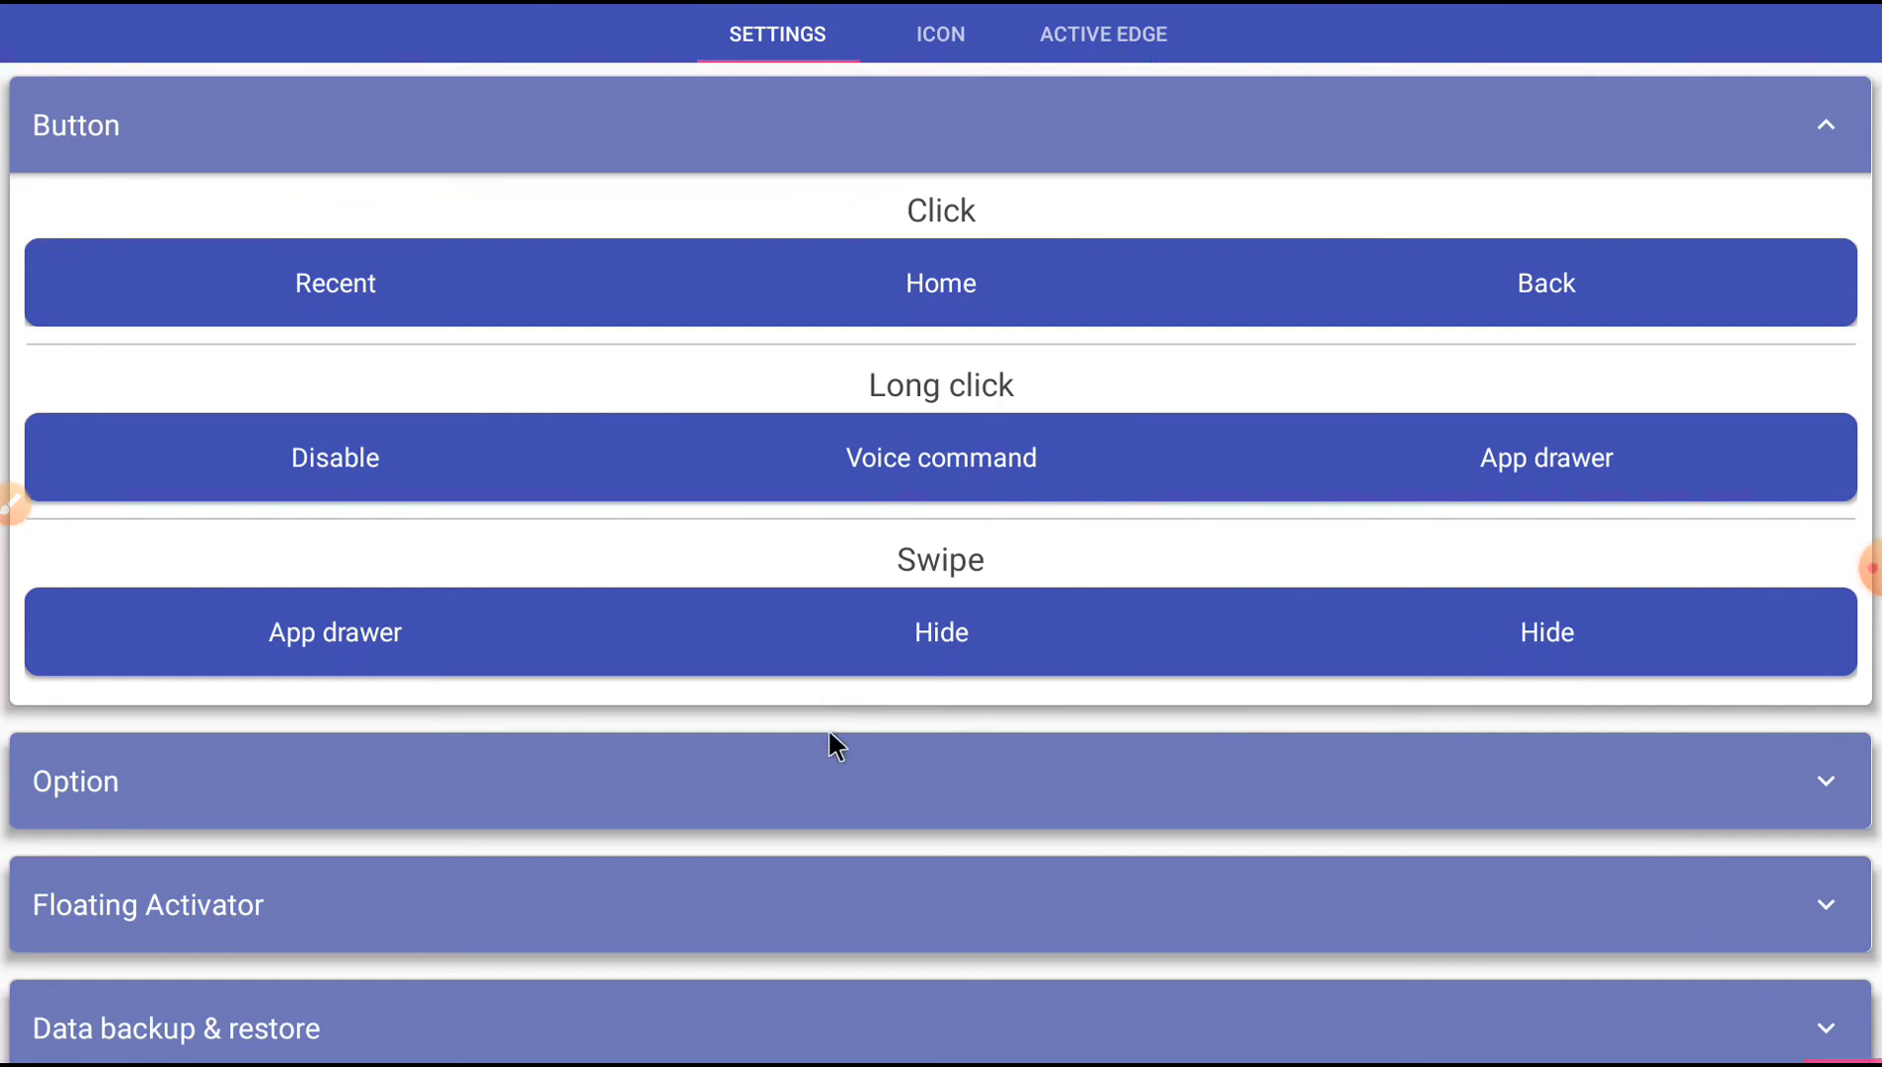
Expand the Option section and review its animation, hiding, size and color settings for the control bar.
left_click(892, 776)
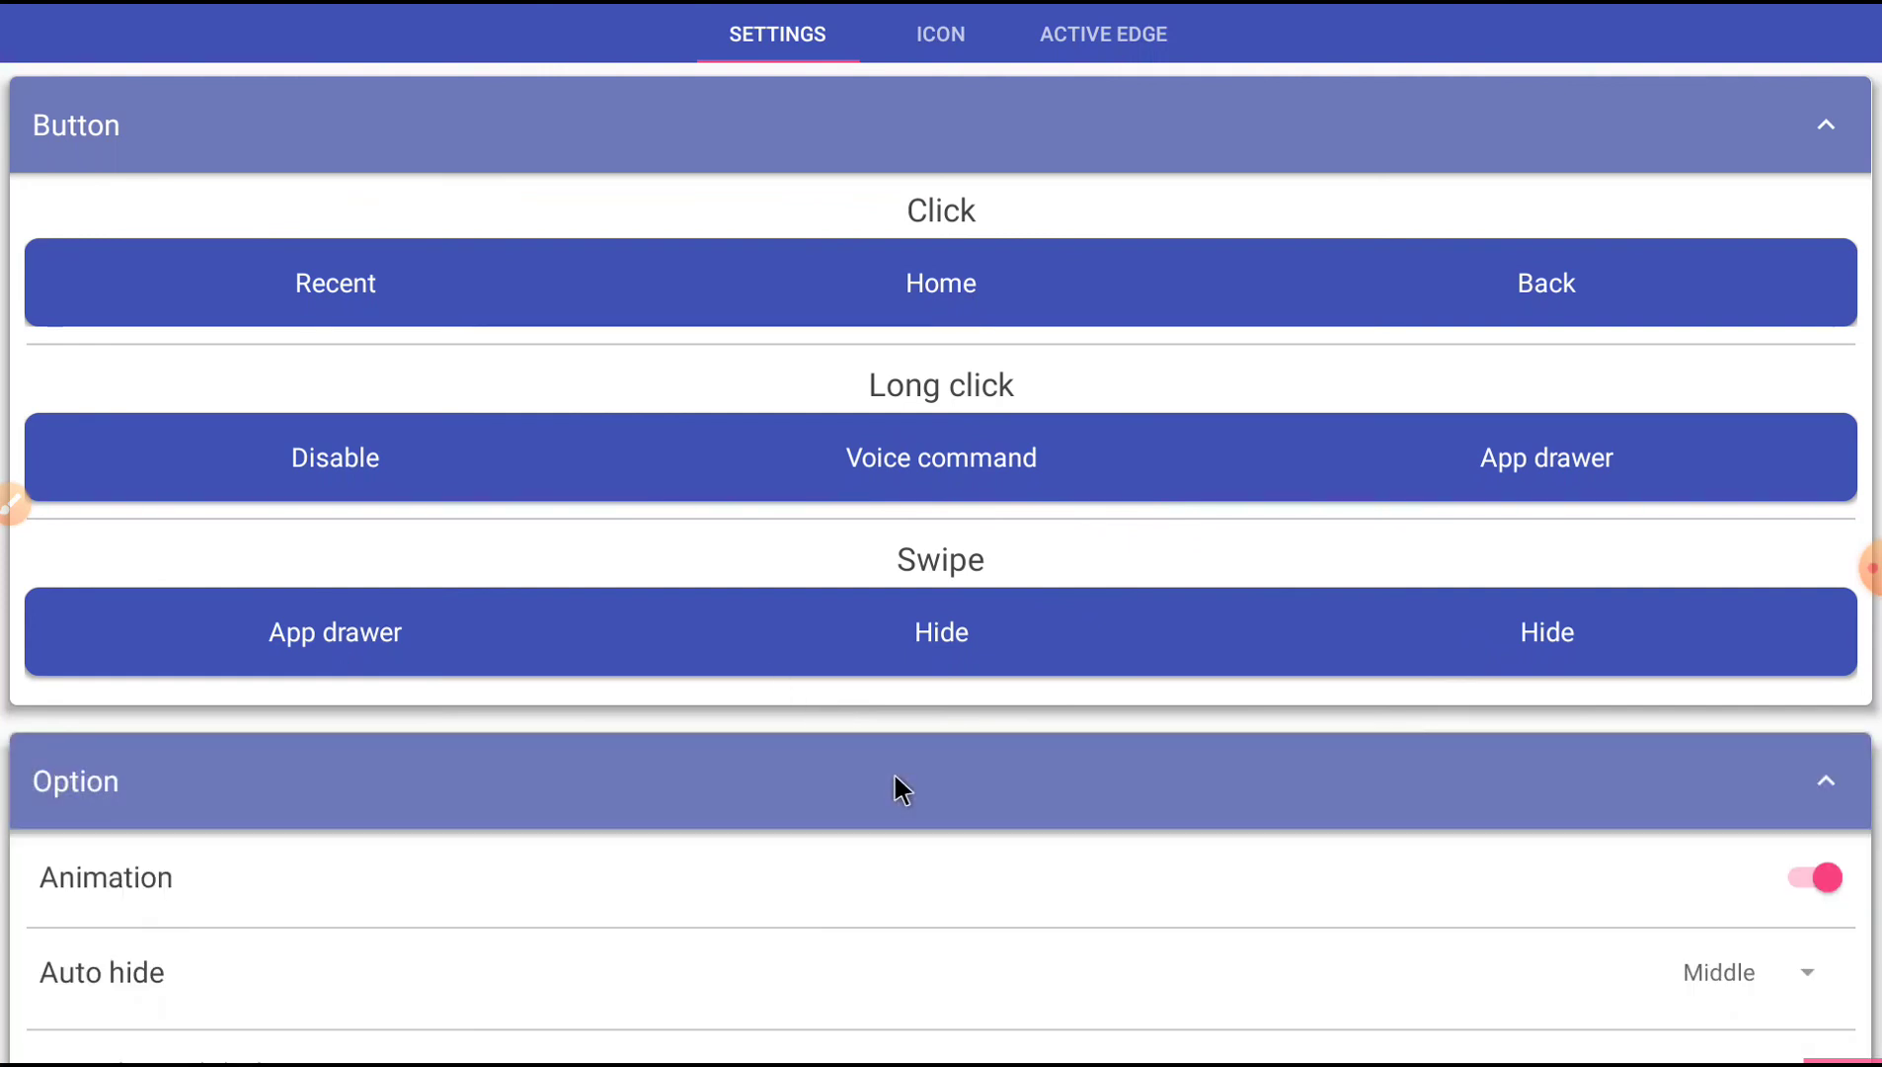
scroll(894, 776, "down", 5)
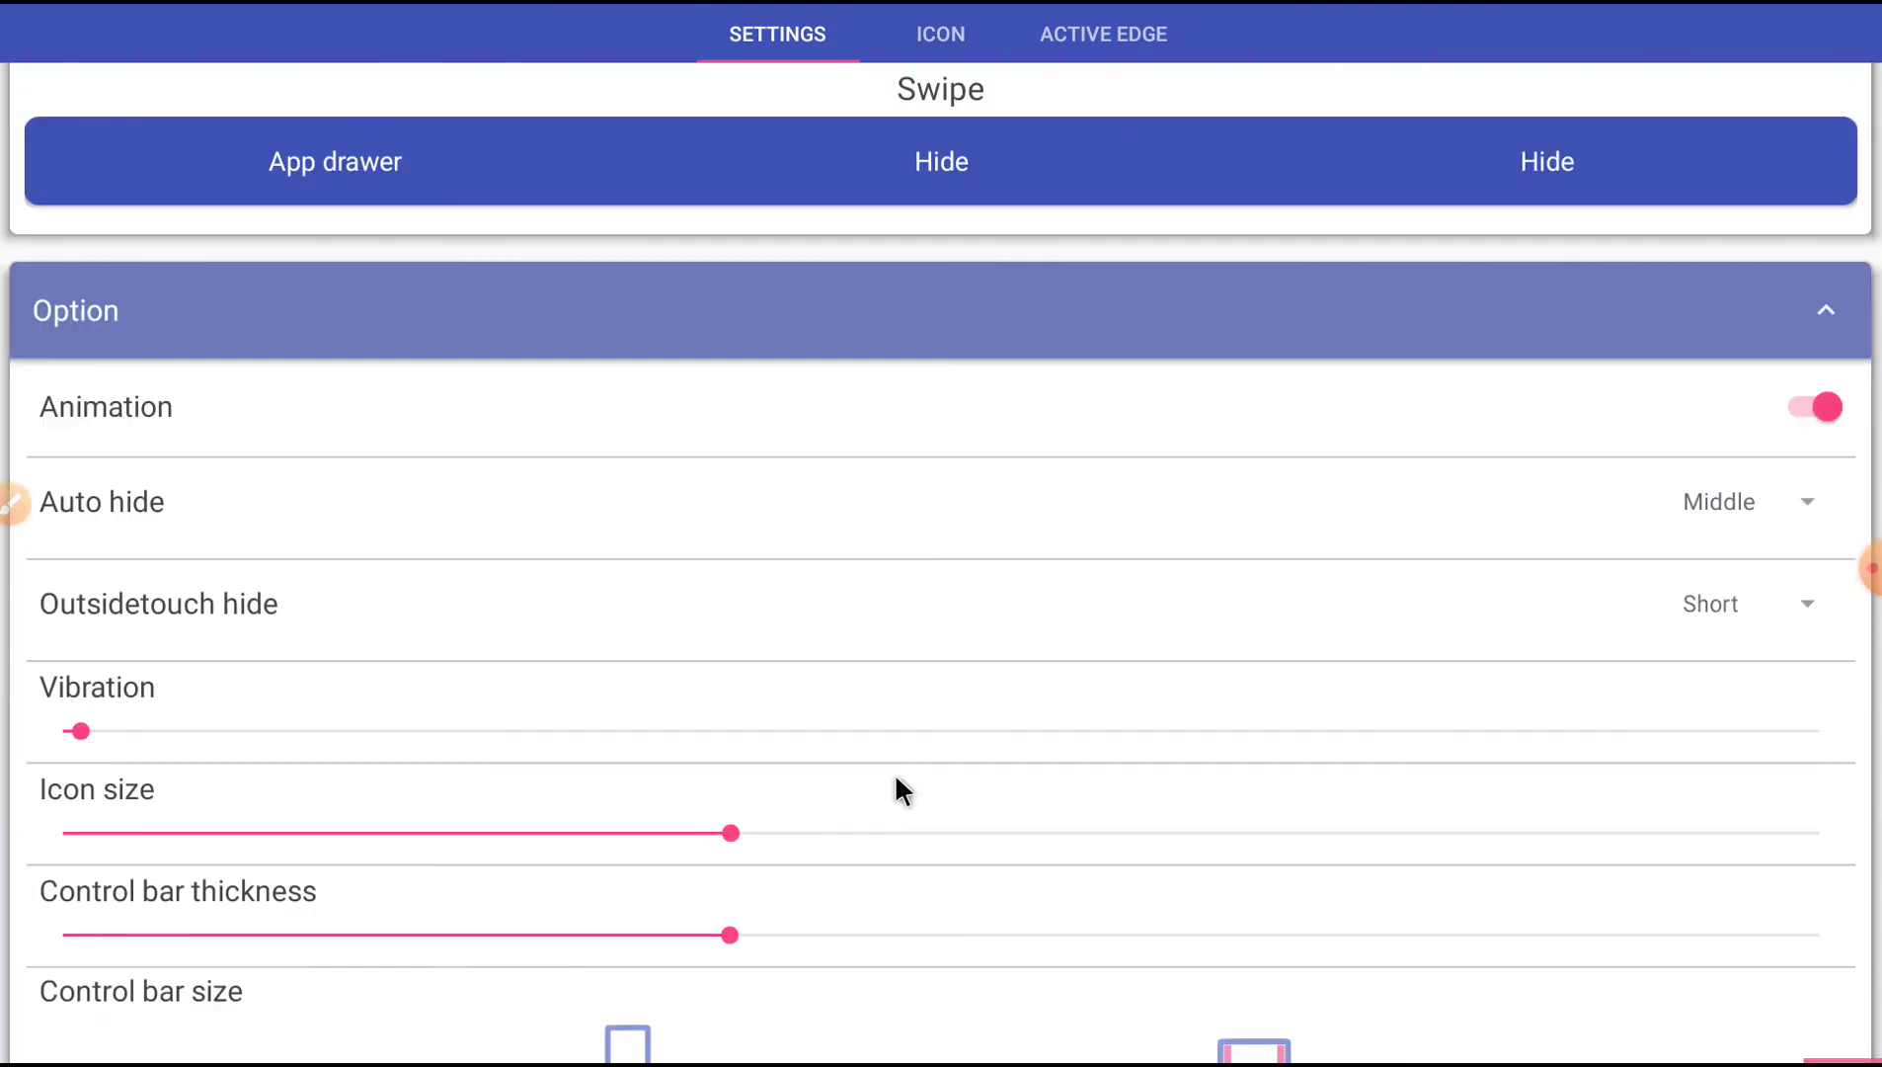
scroll(894, 772, "down", 5)
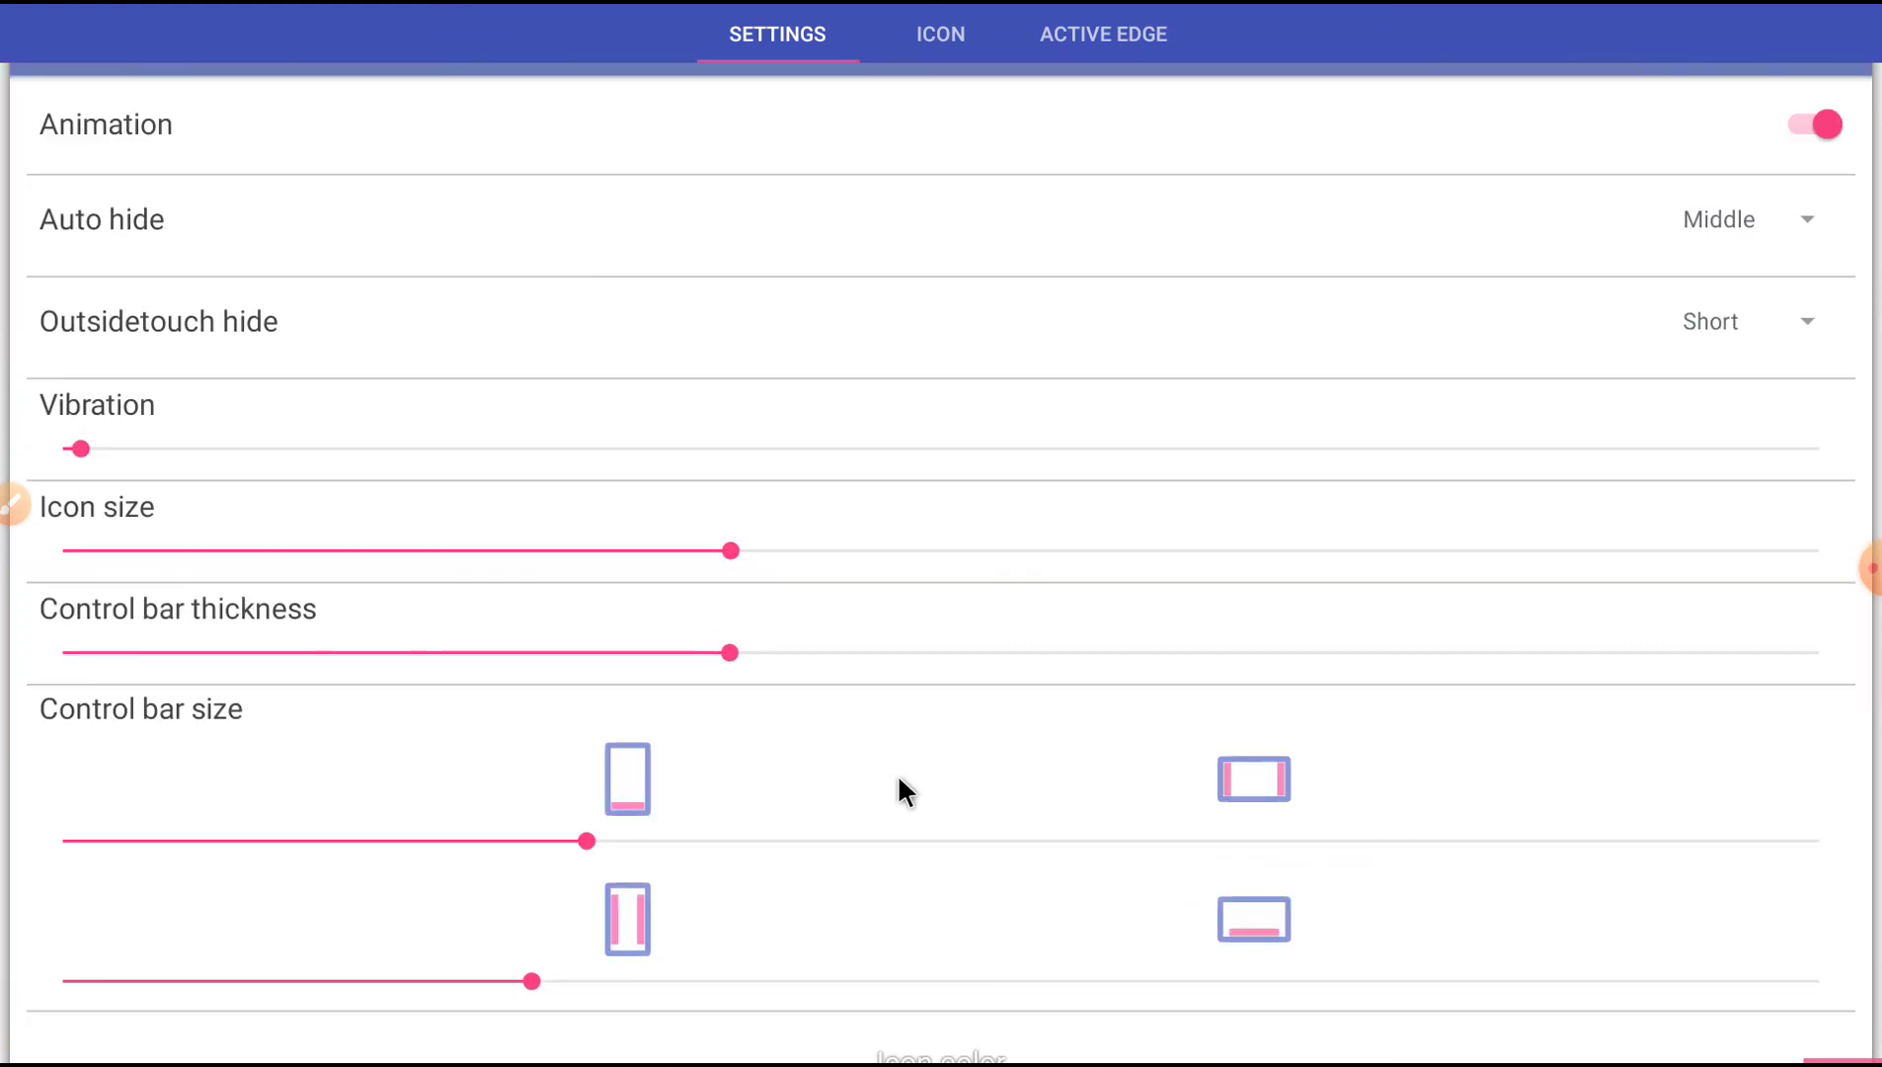
scroll(898, 778, "down", 2)
scroll(901, 790, "down", 1)
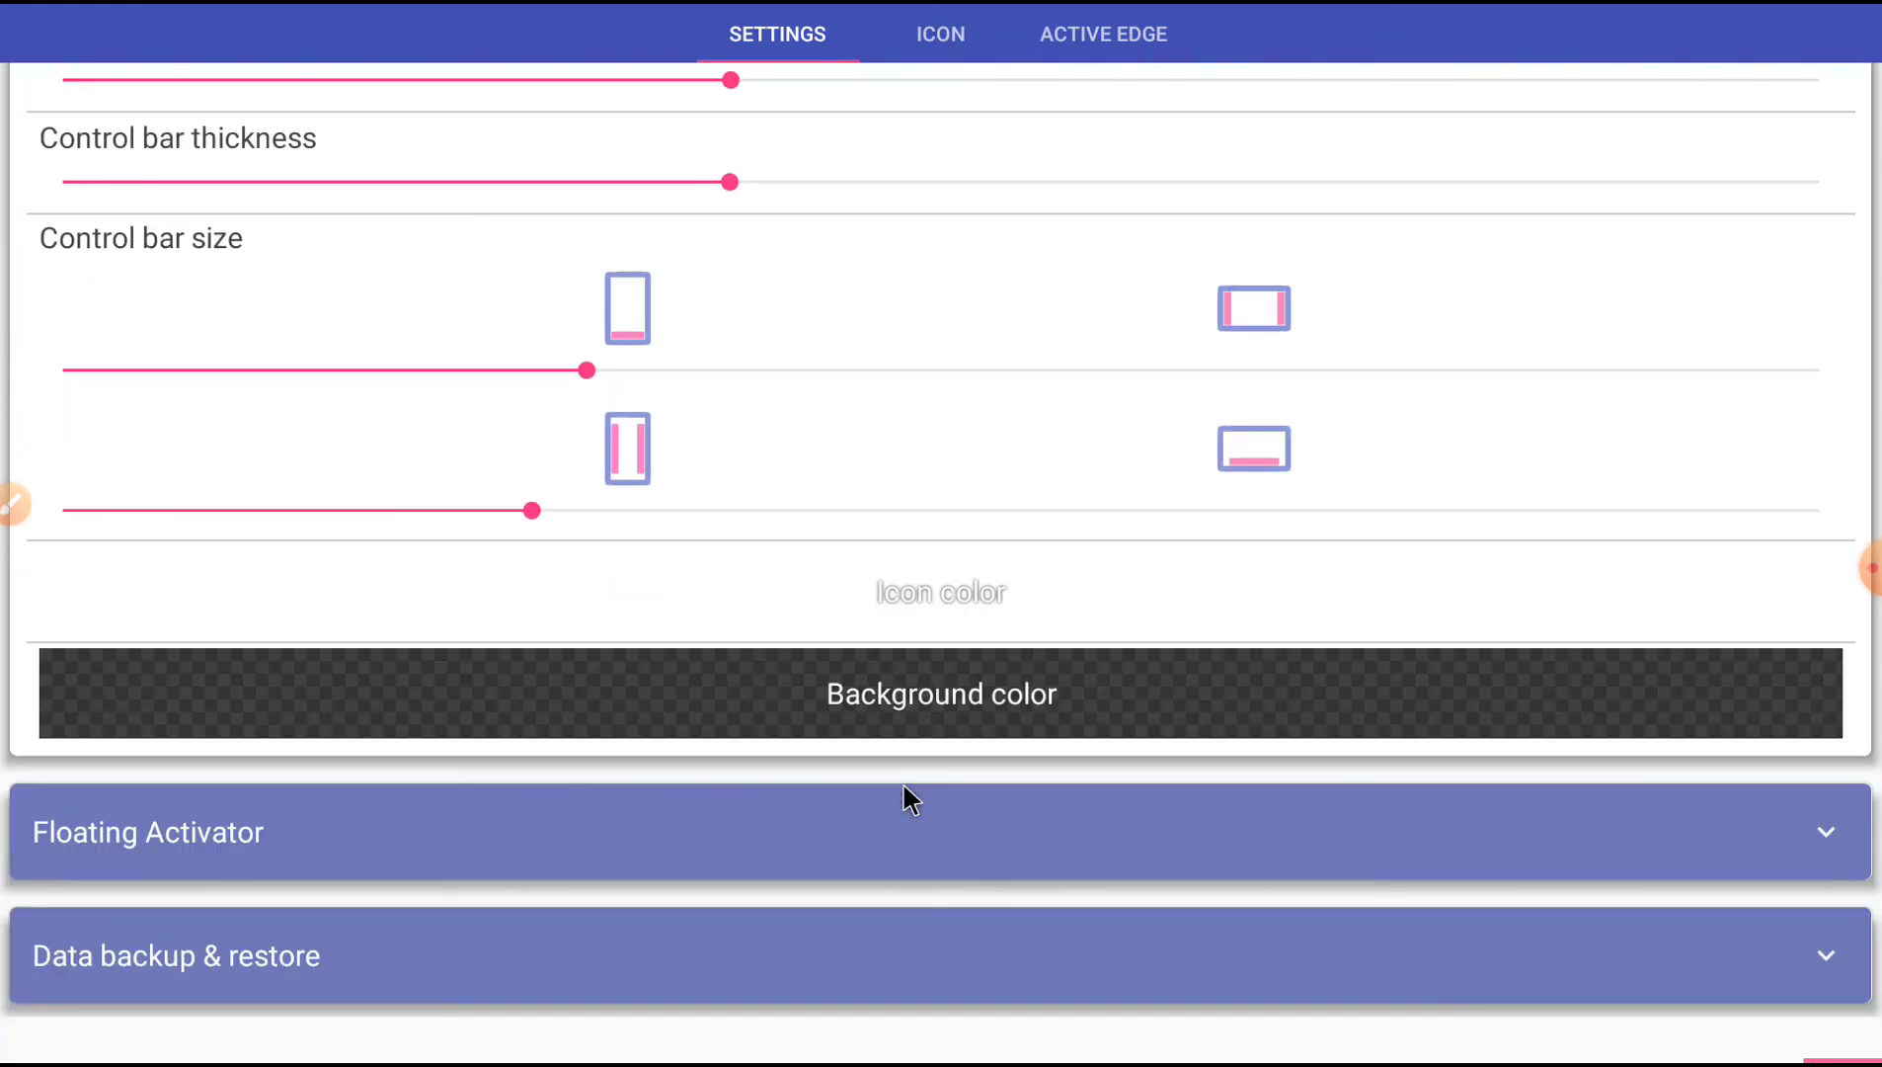
scroll(903, 790, "up", 12)
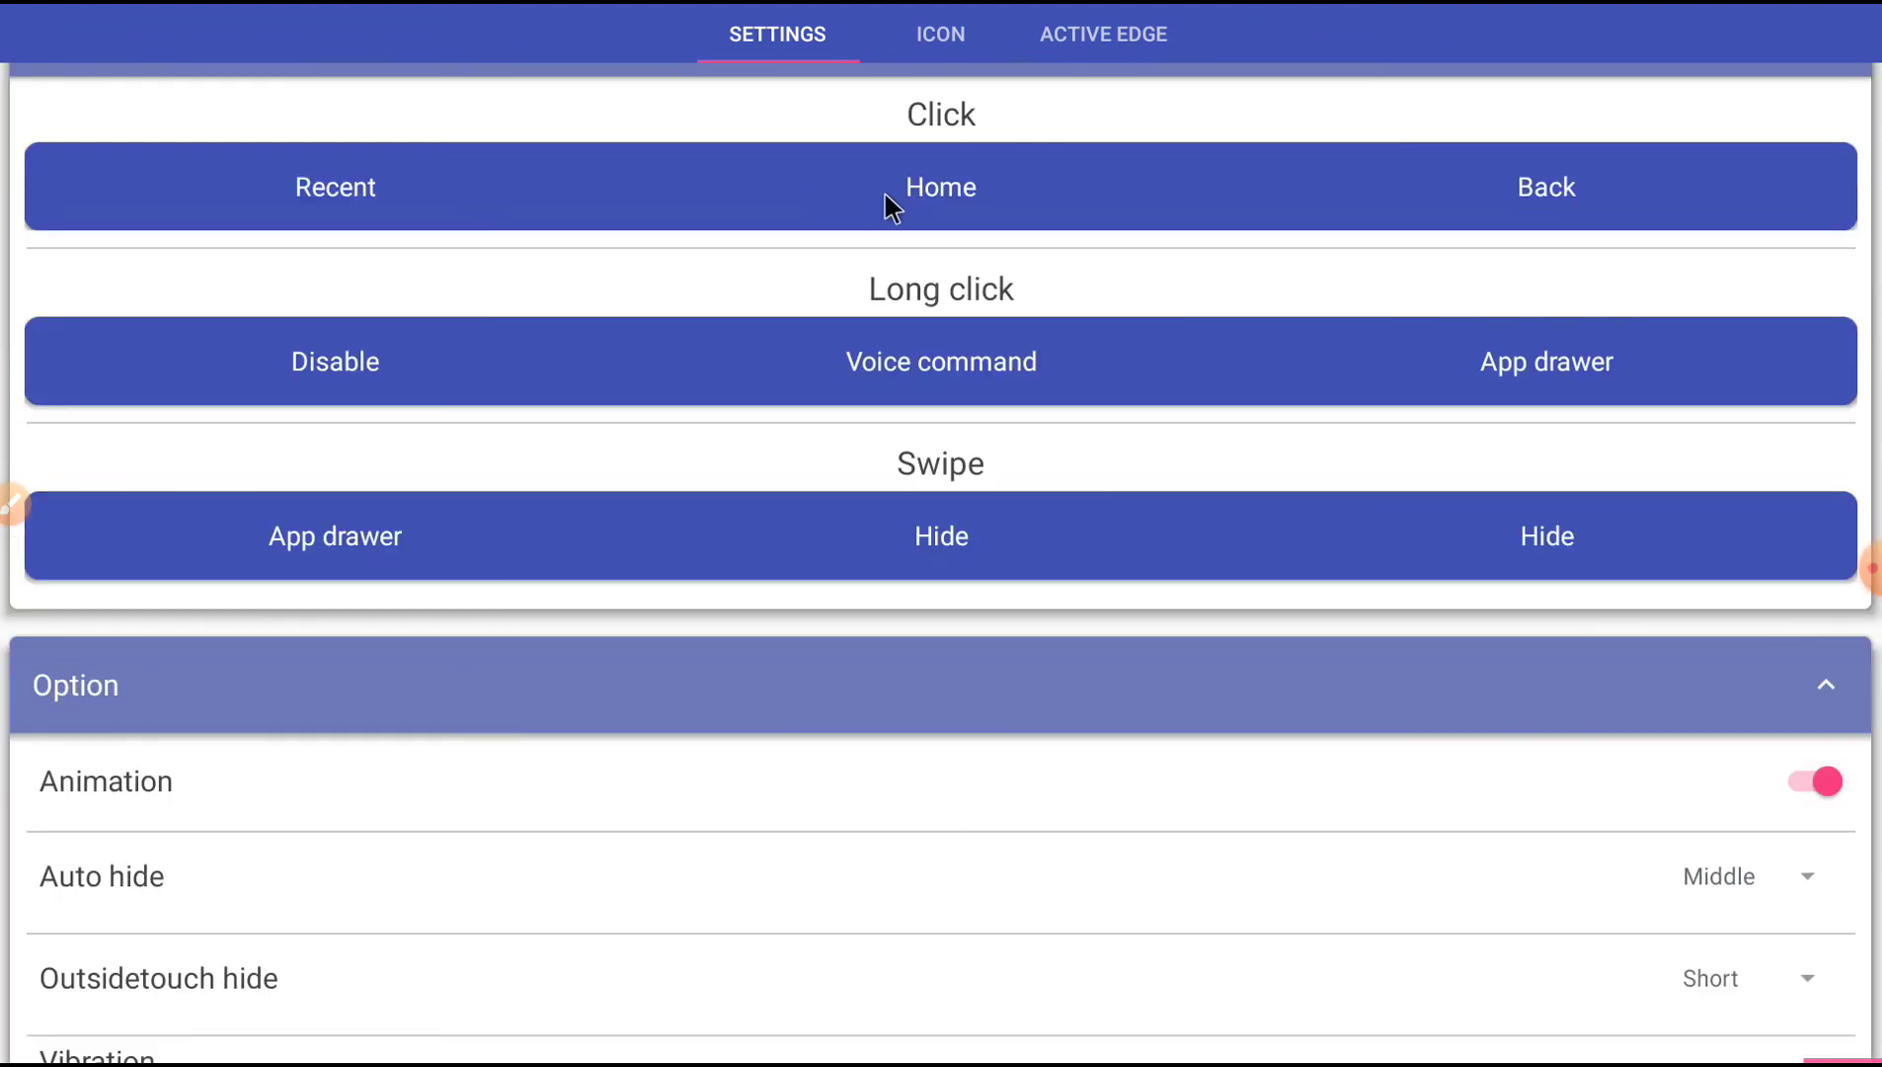
Browse the control bar icon styles and choose the last set, with the line-drawn arrow, square and angled line.
left_click(937, 44)
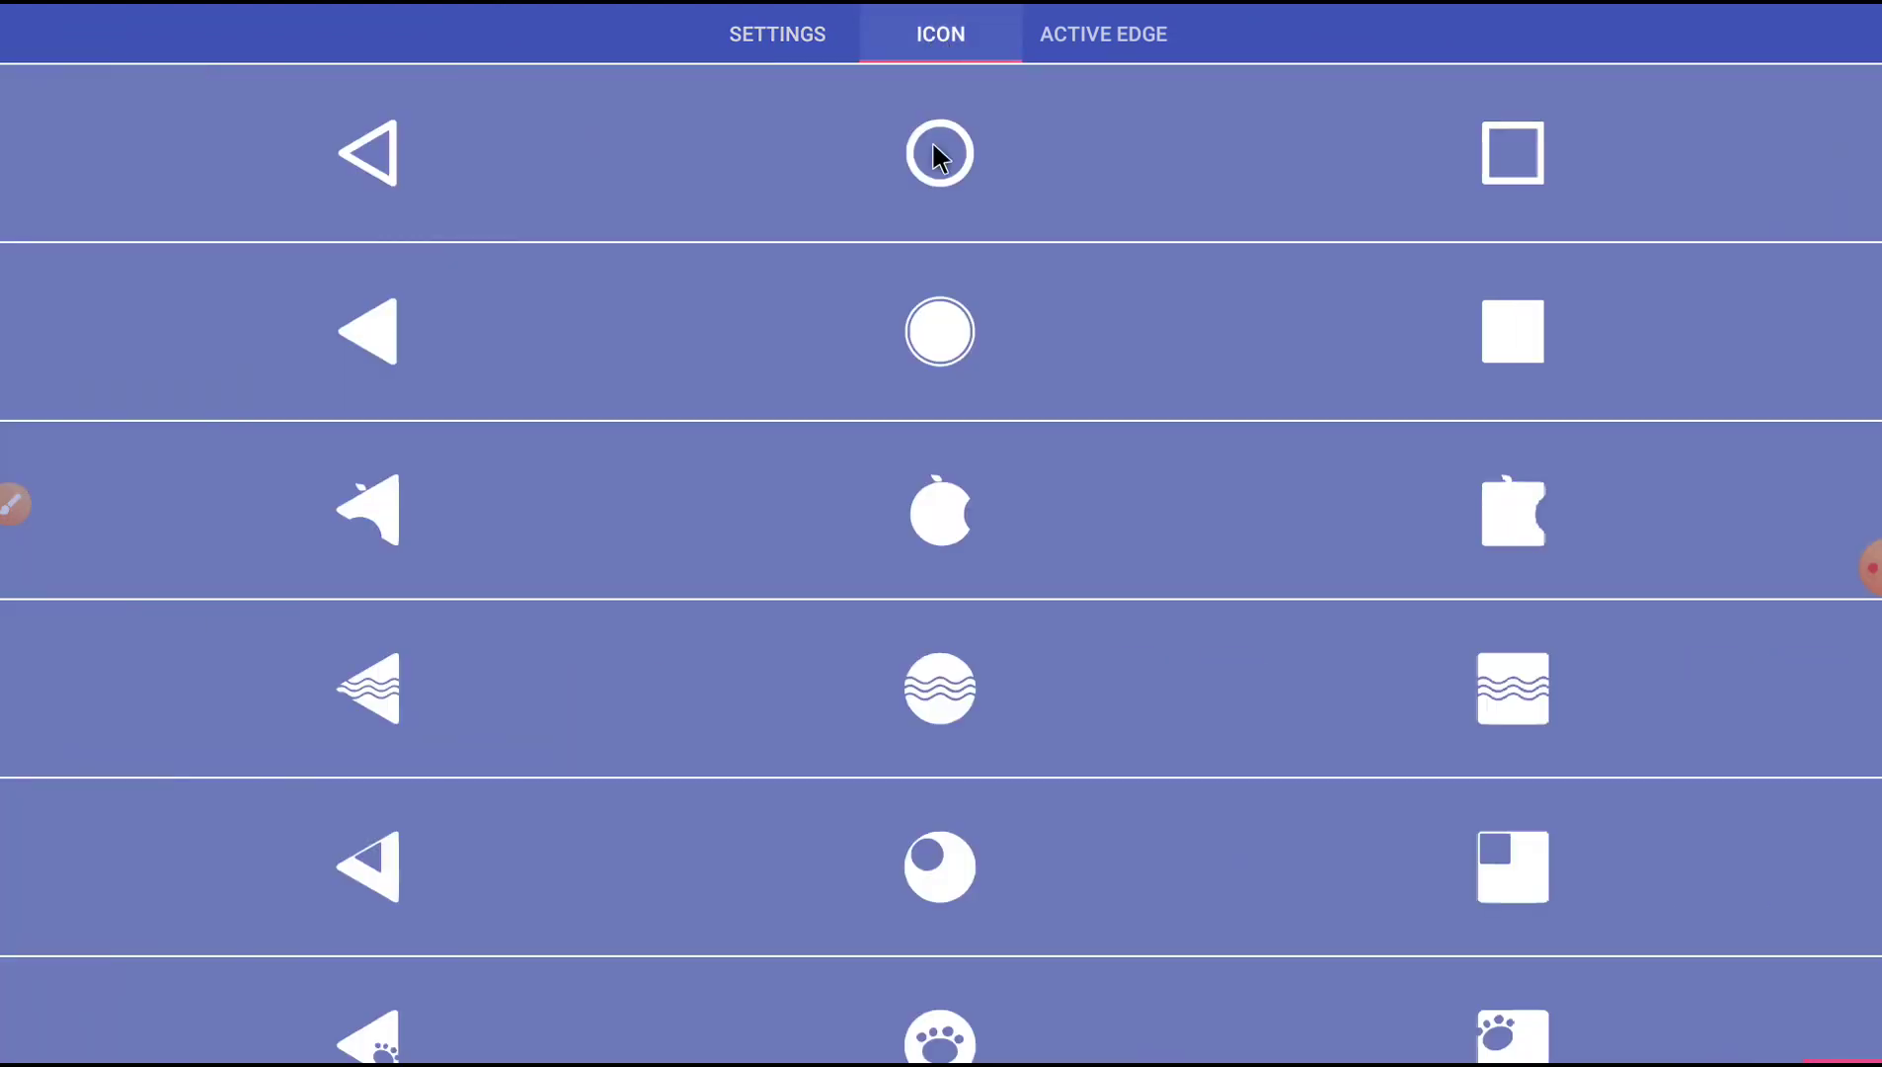
scroll(948, 287, "down", 2)
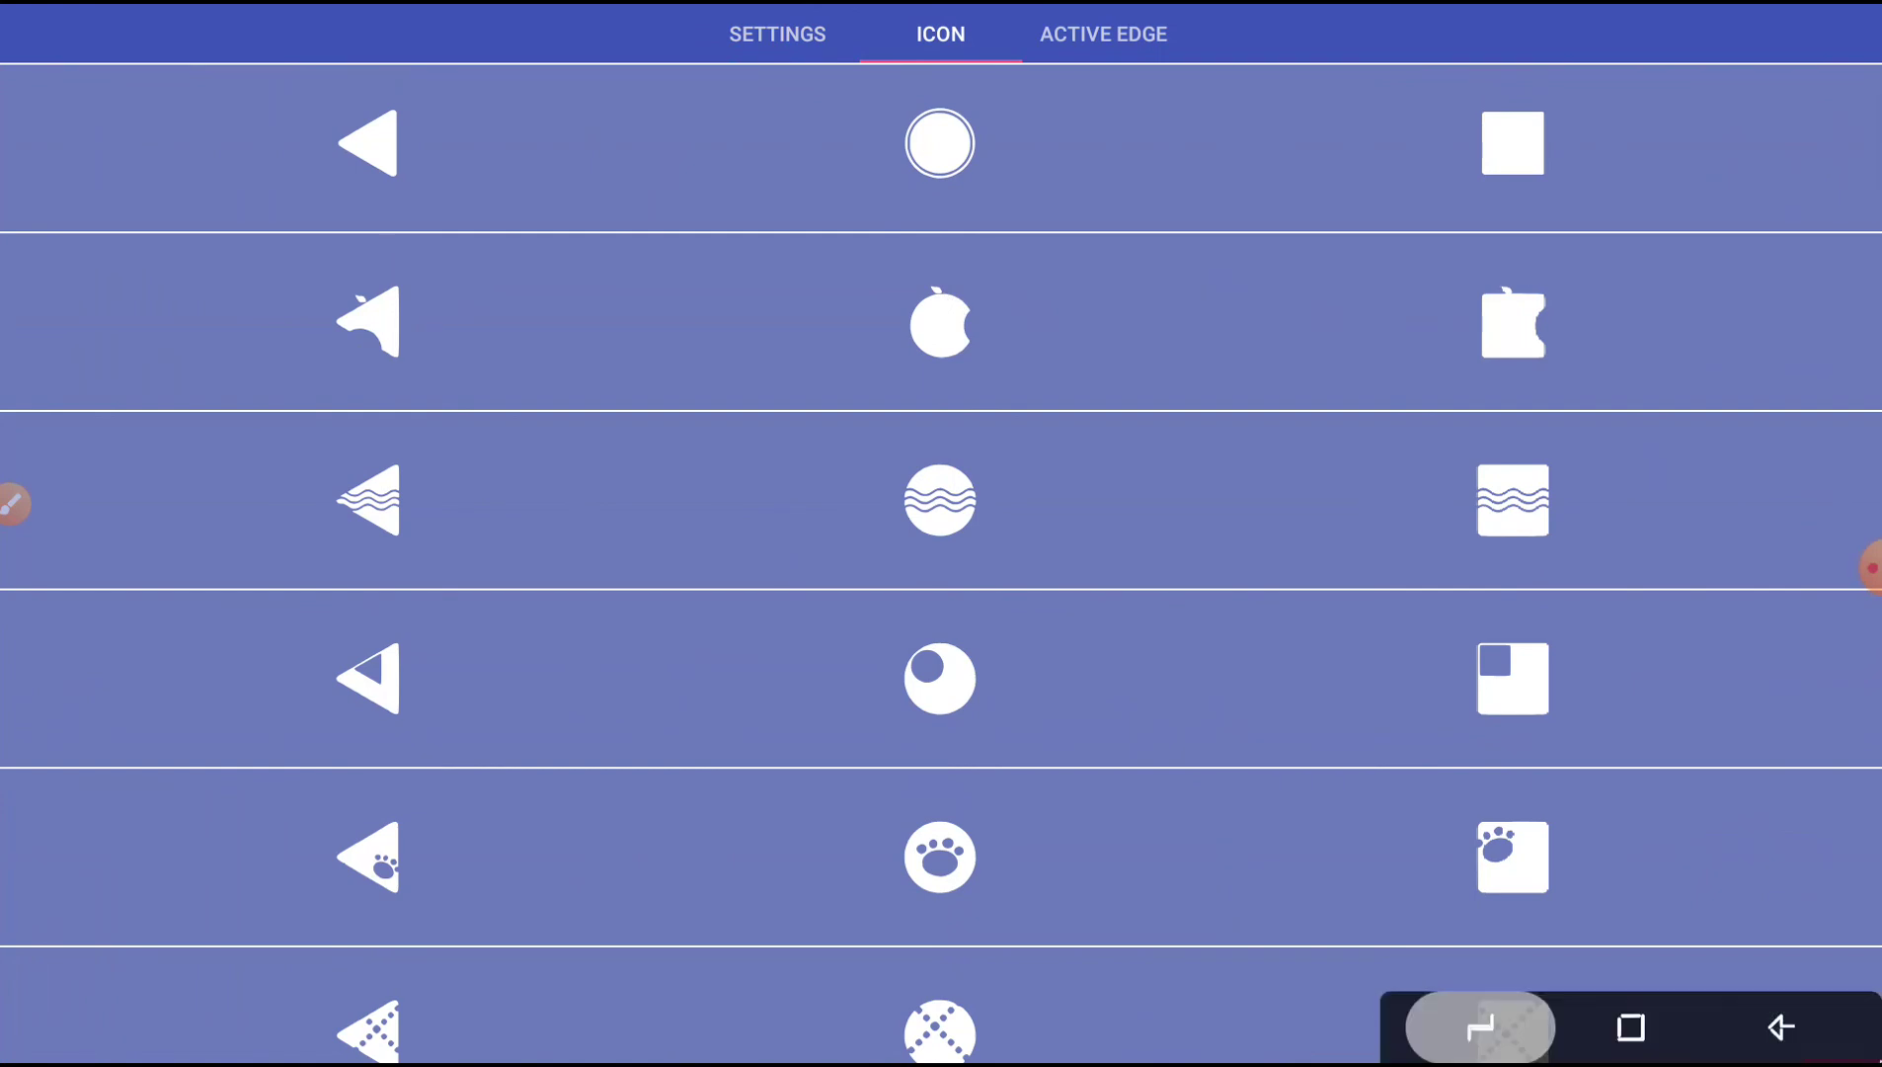
scroll(1348, 844, "down", 6)
scroll(1330, 817, "down", 15)
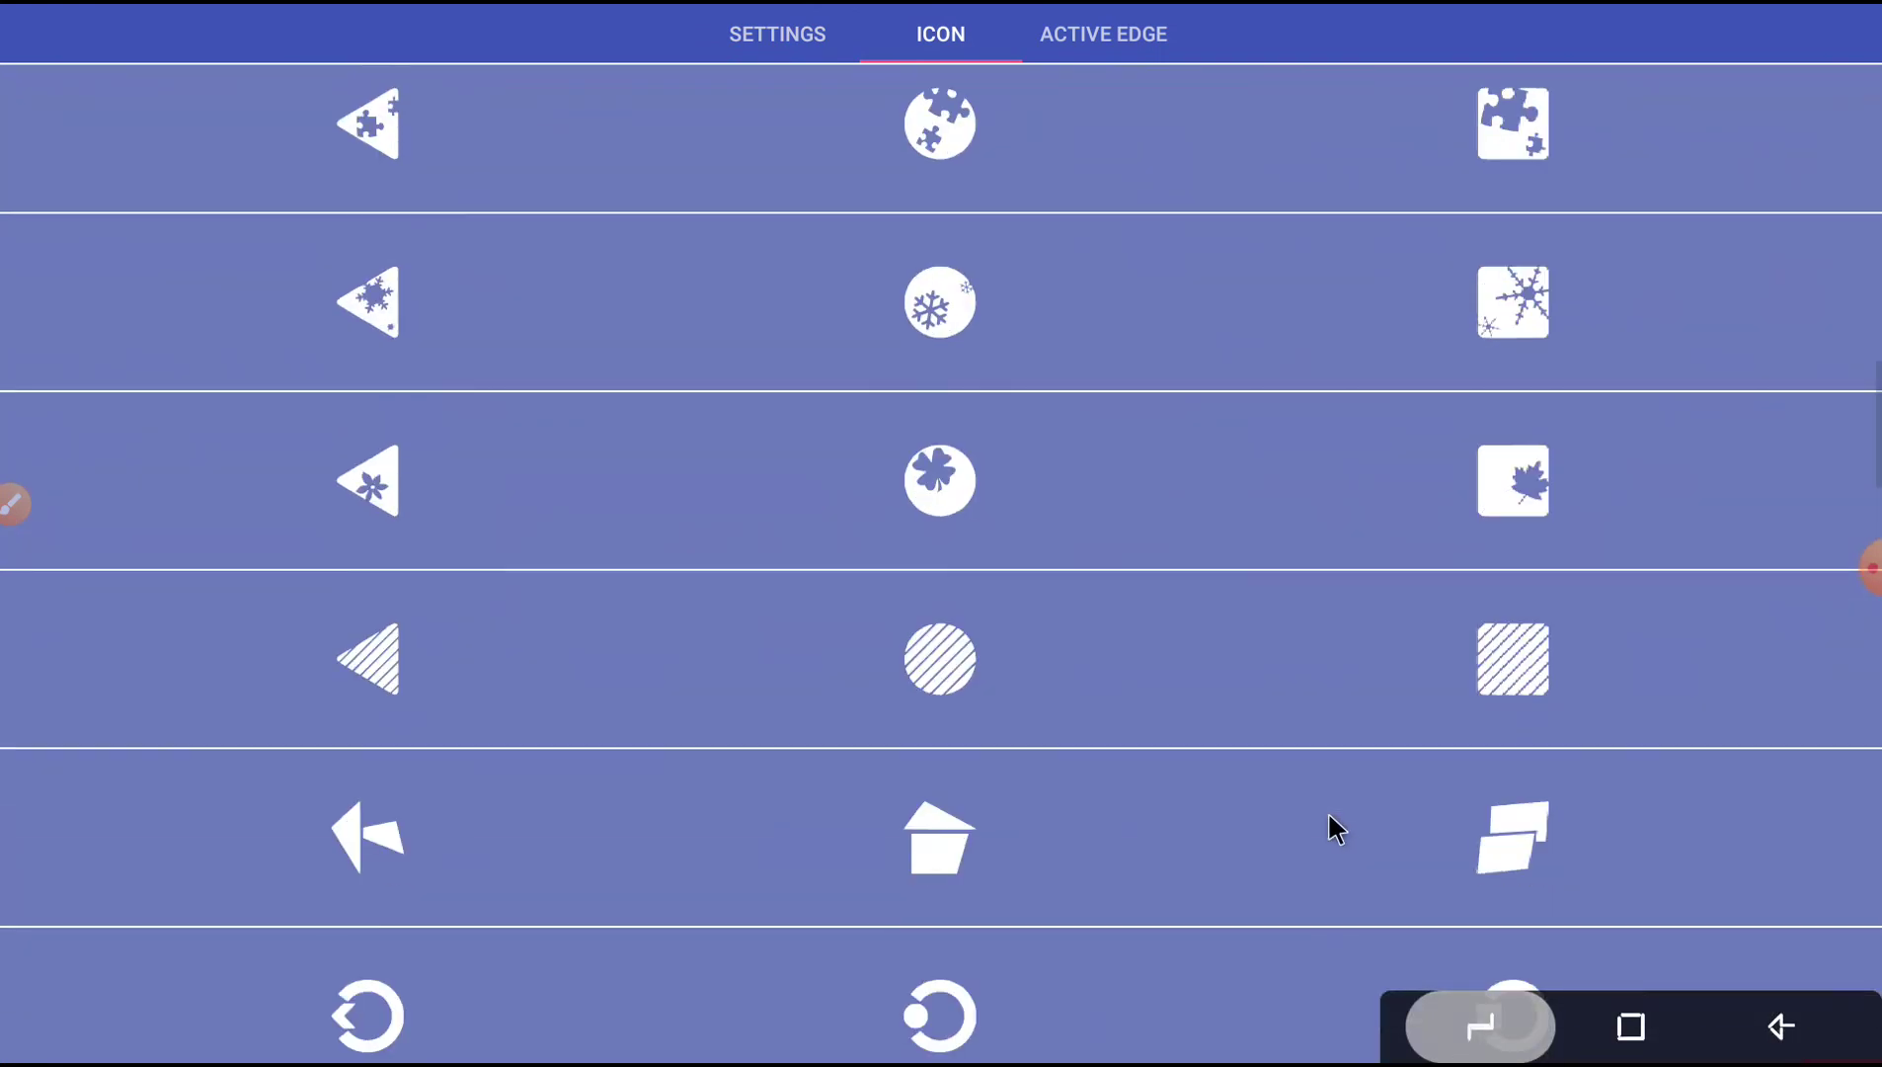
scroll(1333, 830, "down", 15)
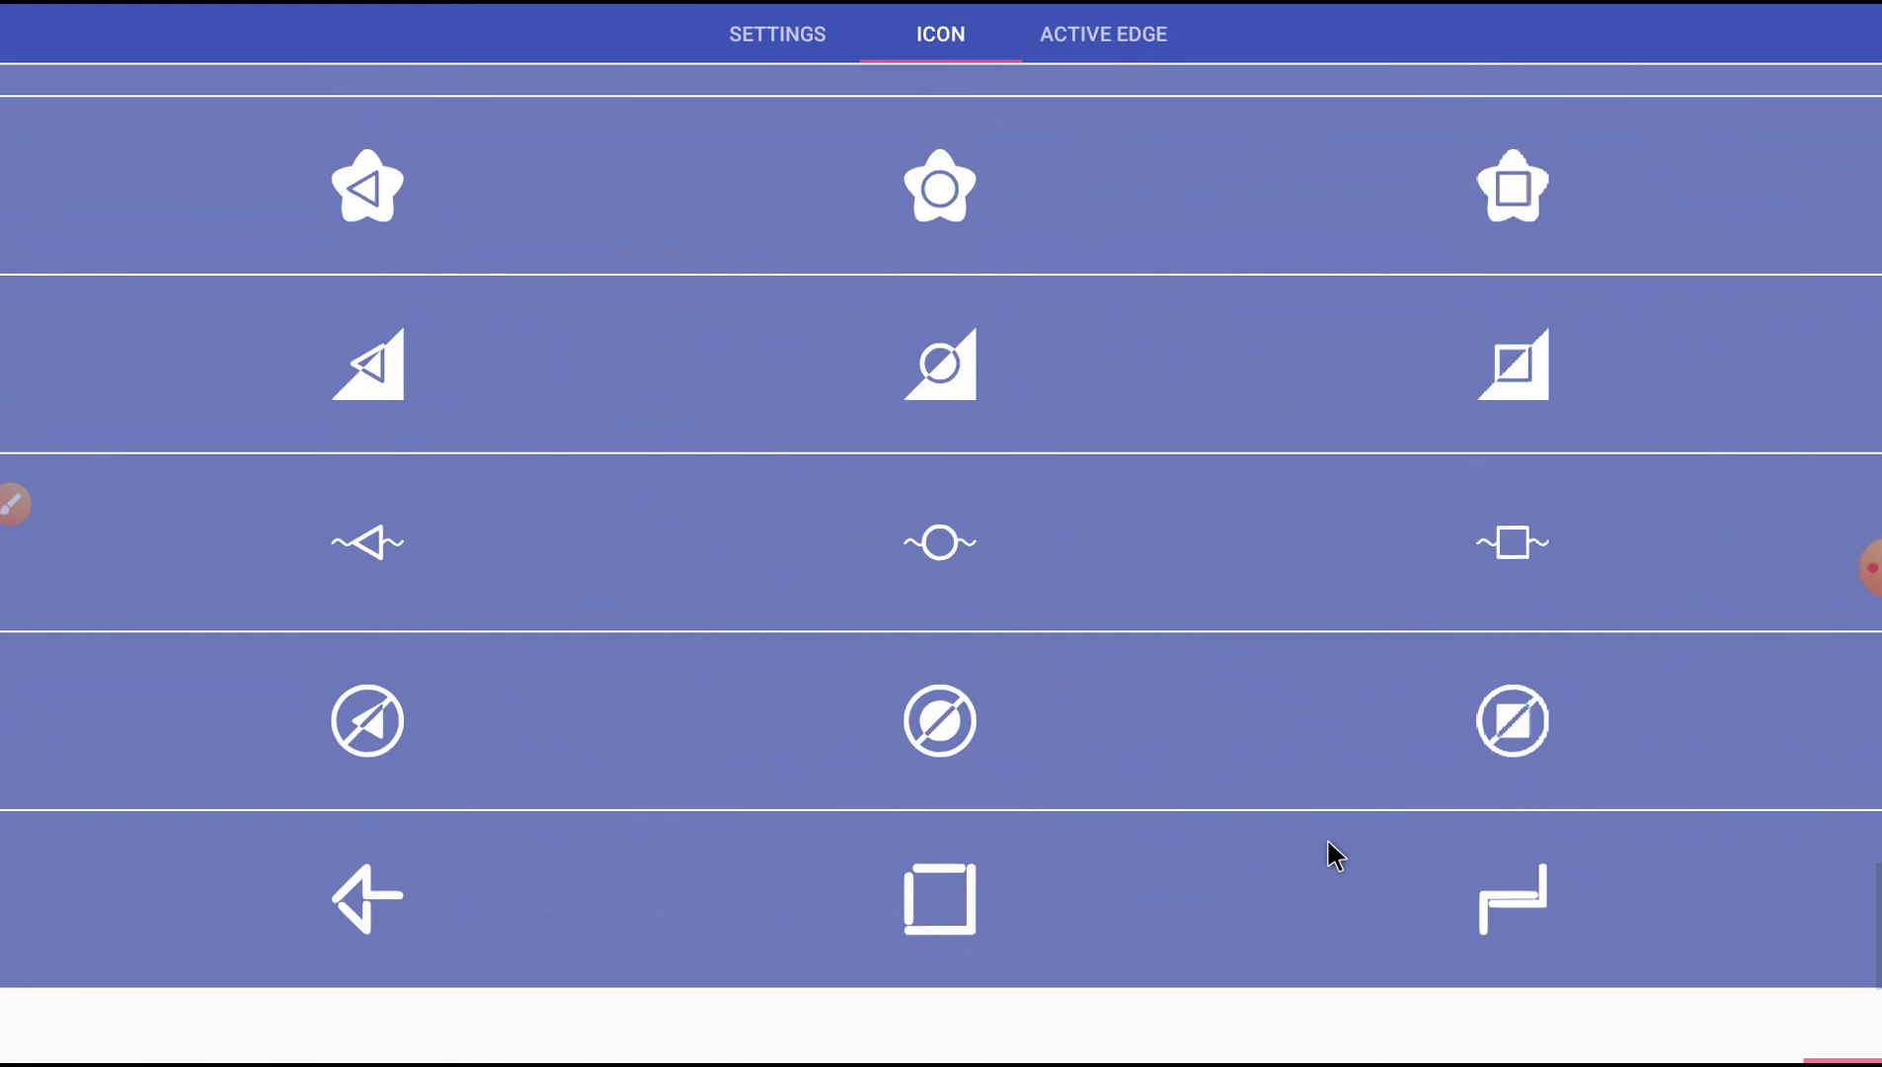
left_click(943, 898)
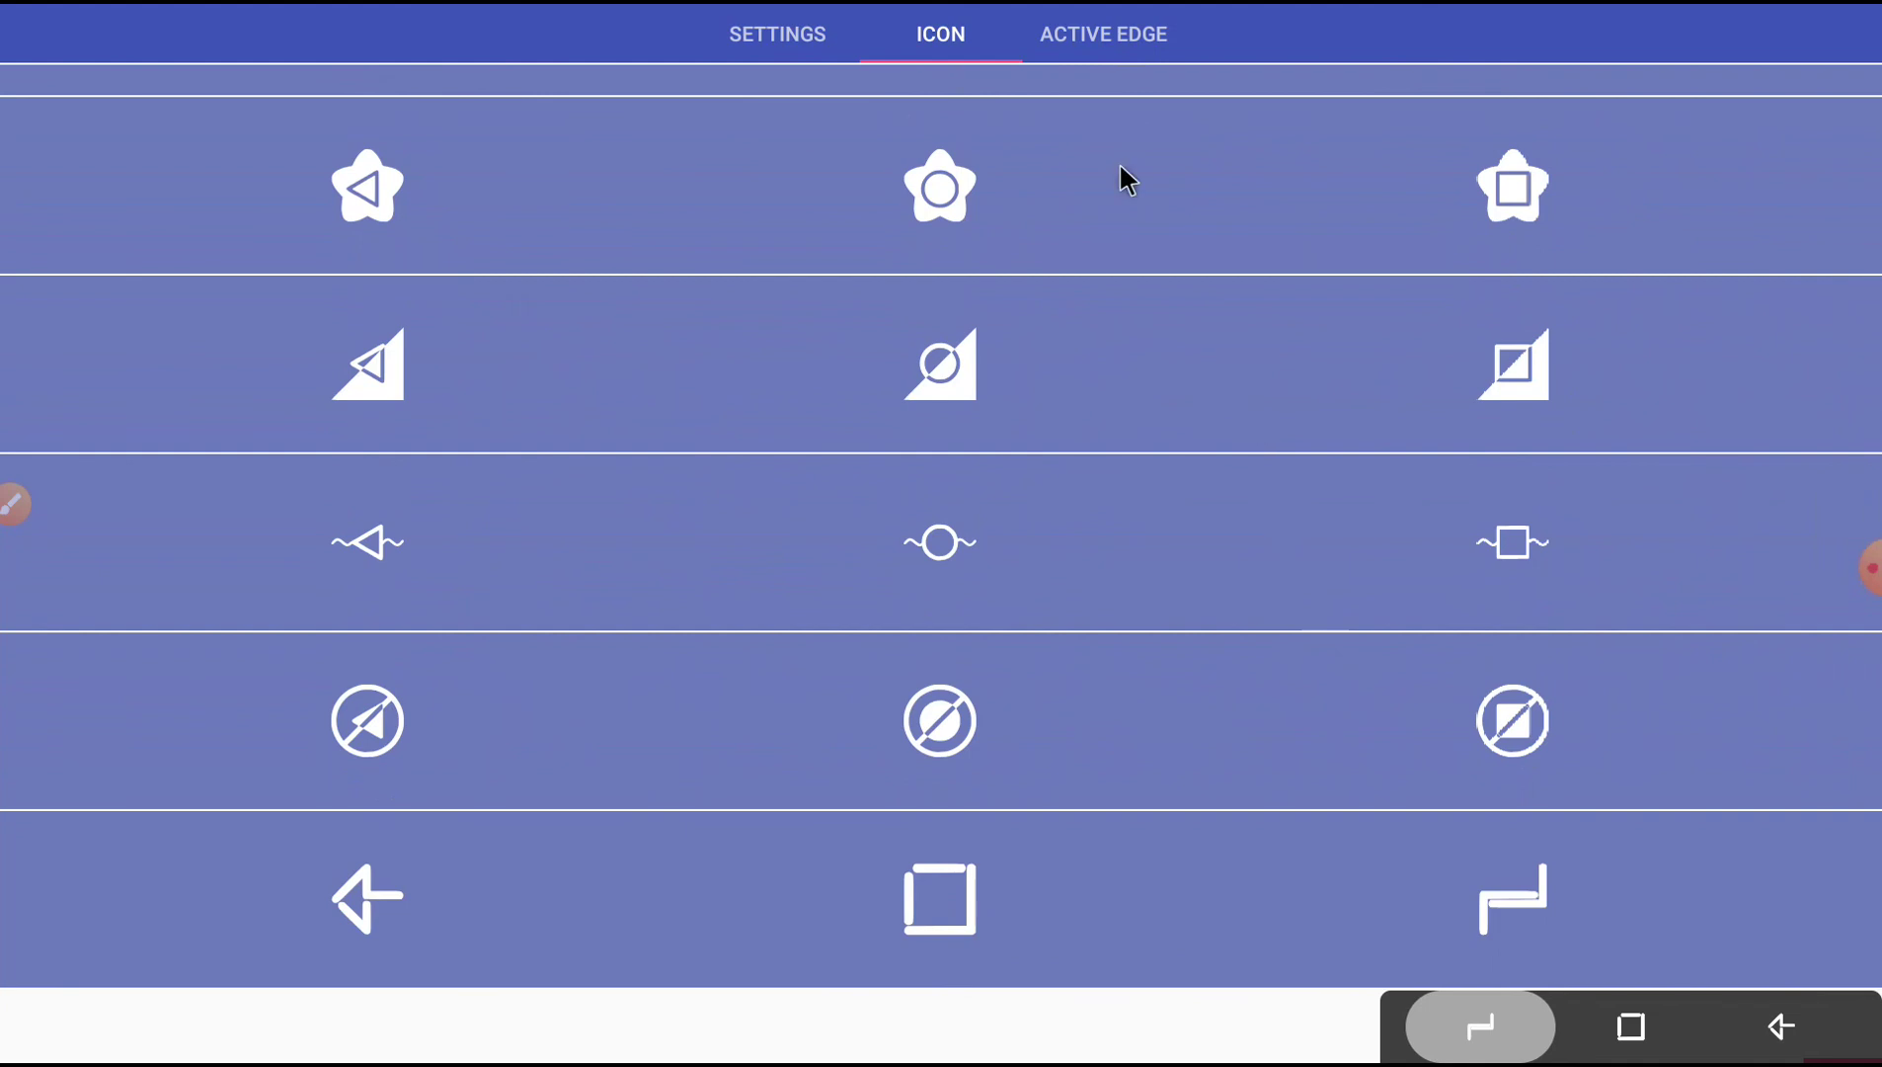
Review the horizontal Active Edge settings for the bottom, left and right edges.
left_click(1106, 24)
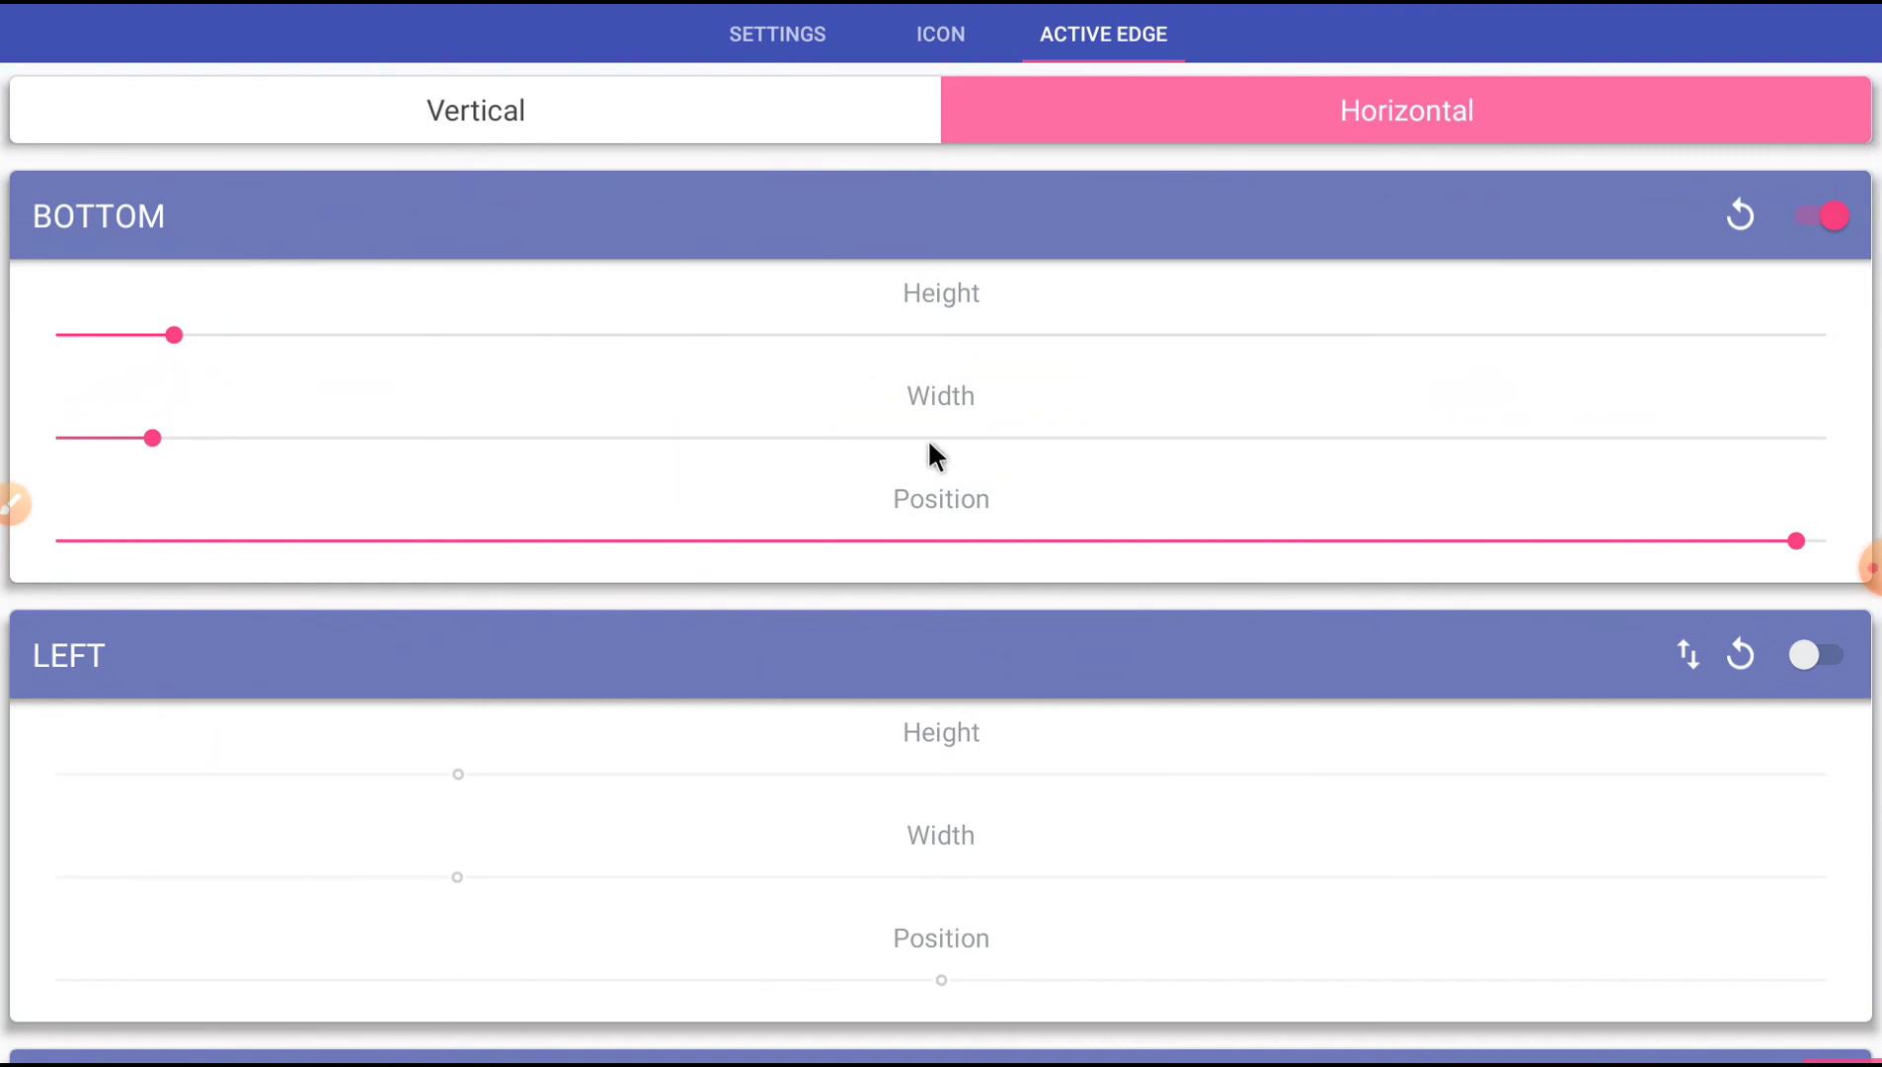
scroll(904, 370, "down", 4)
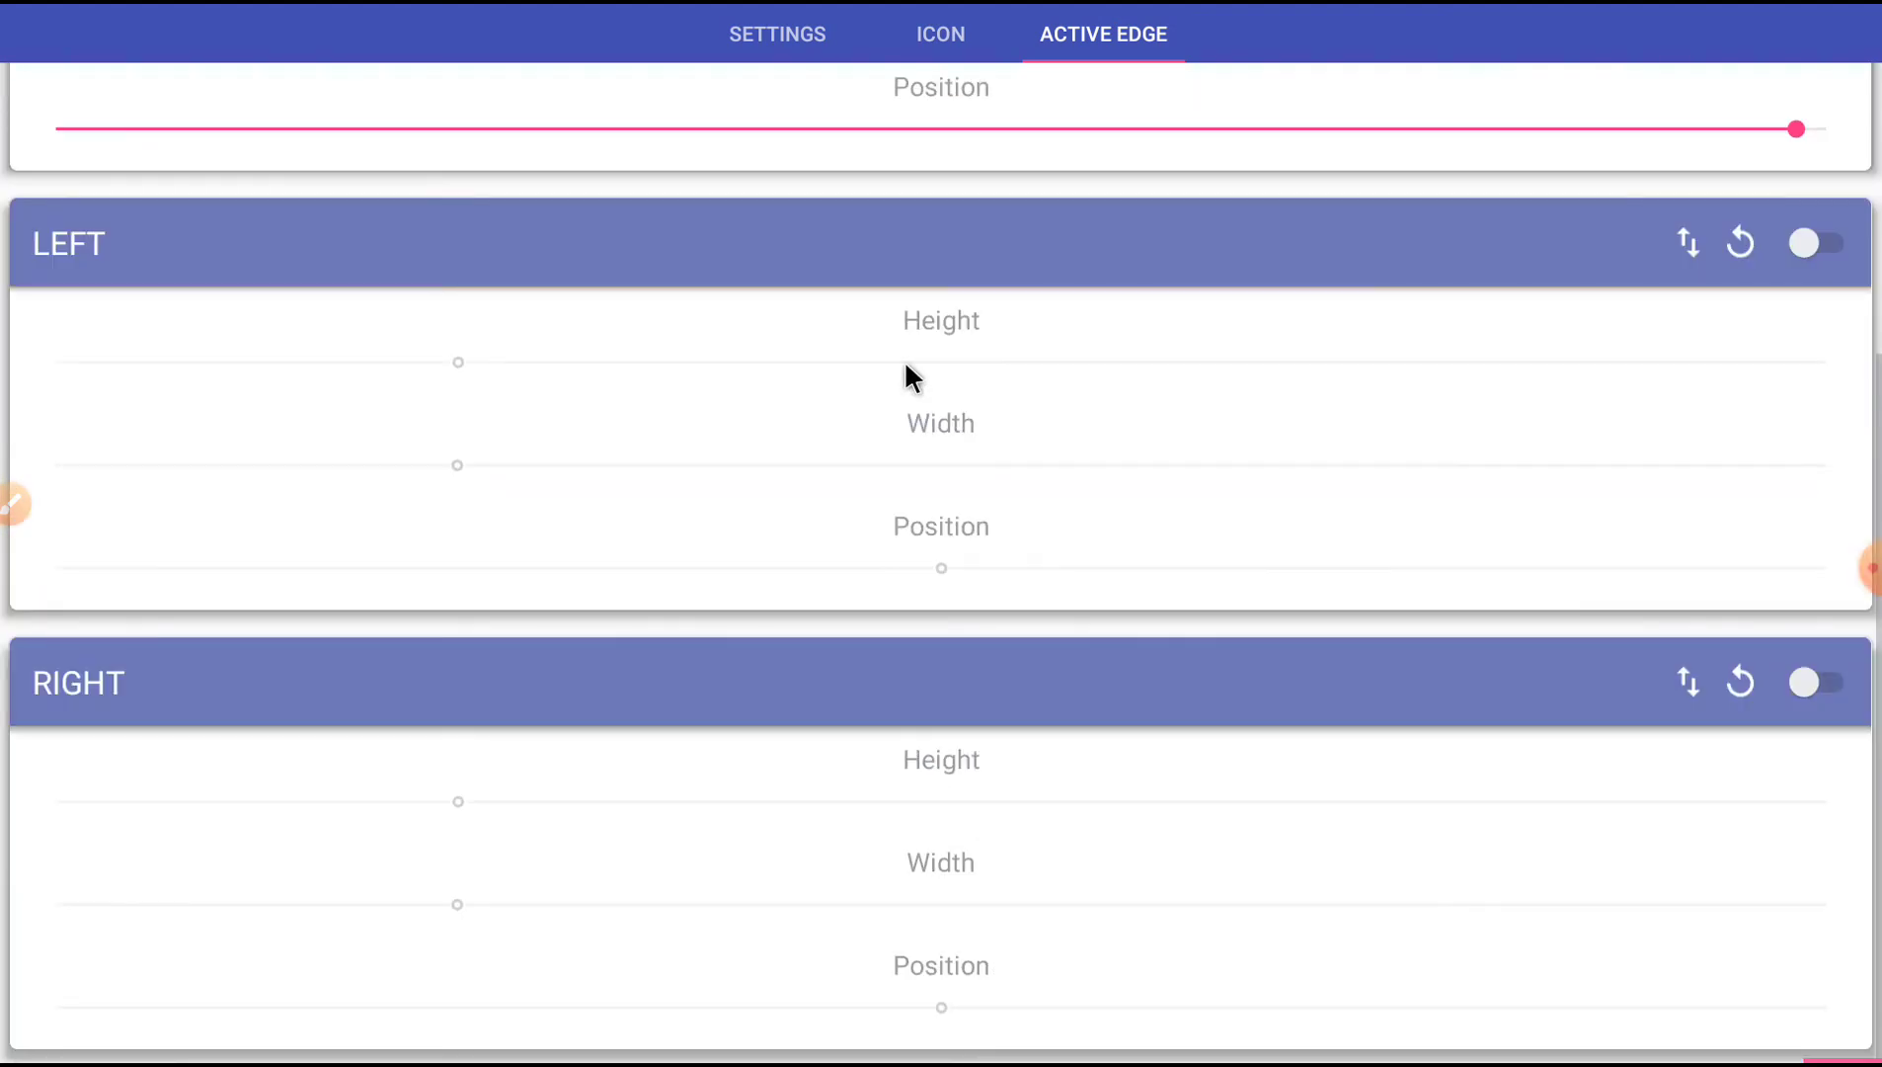
scroll(247, 125, "up", 4)
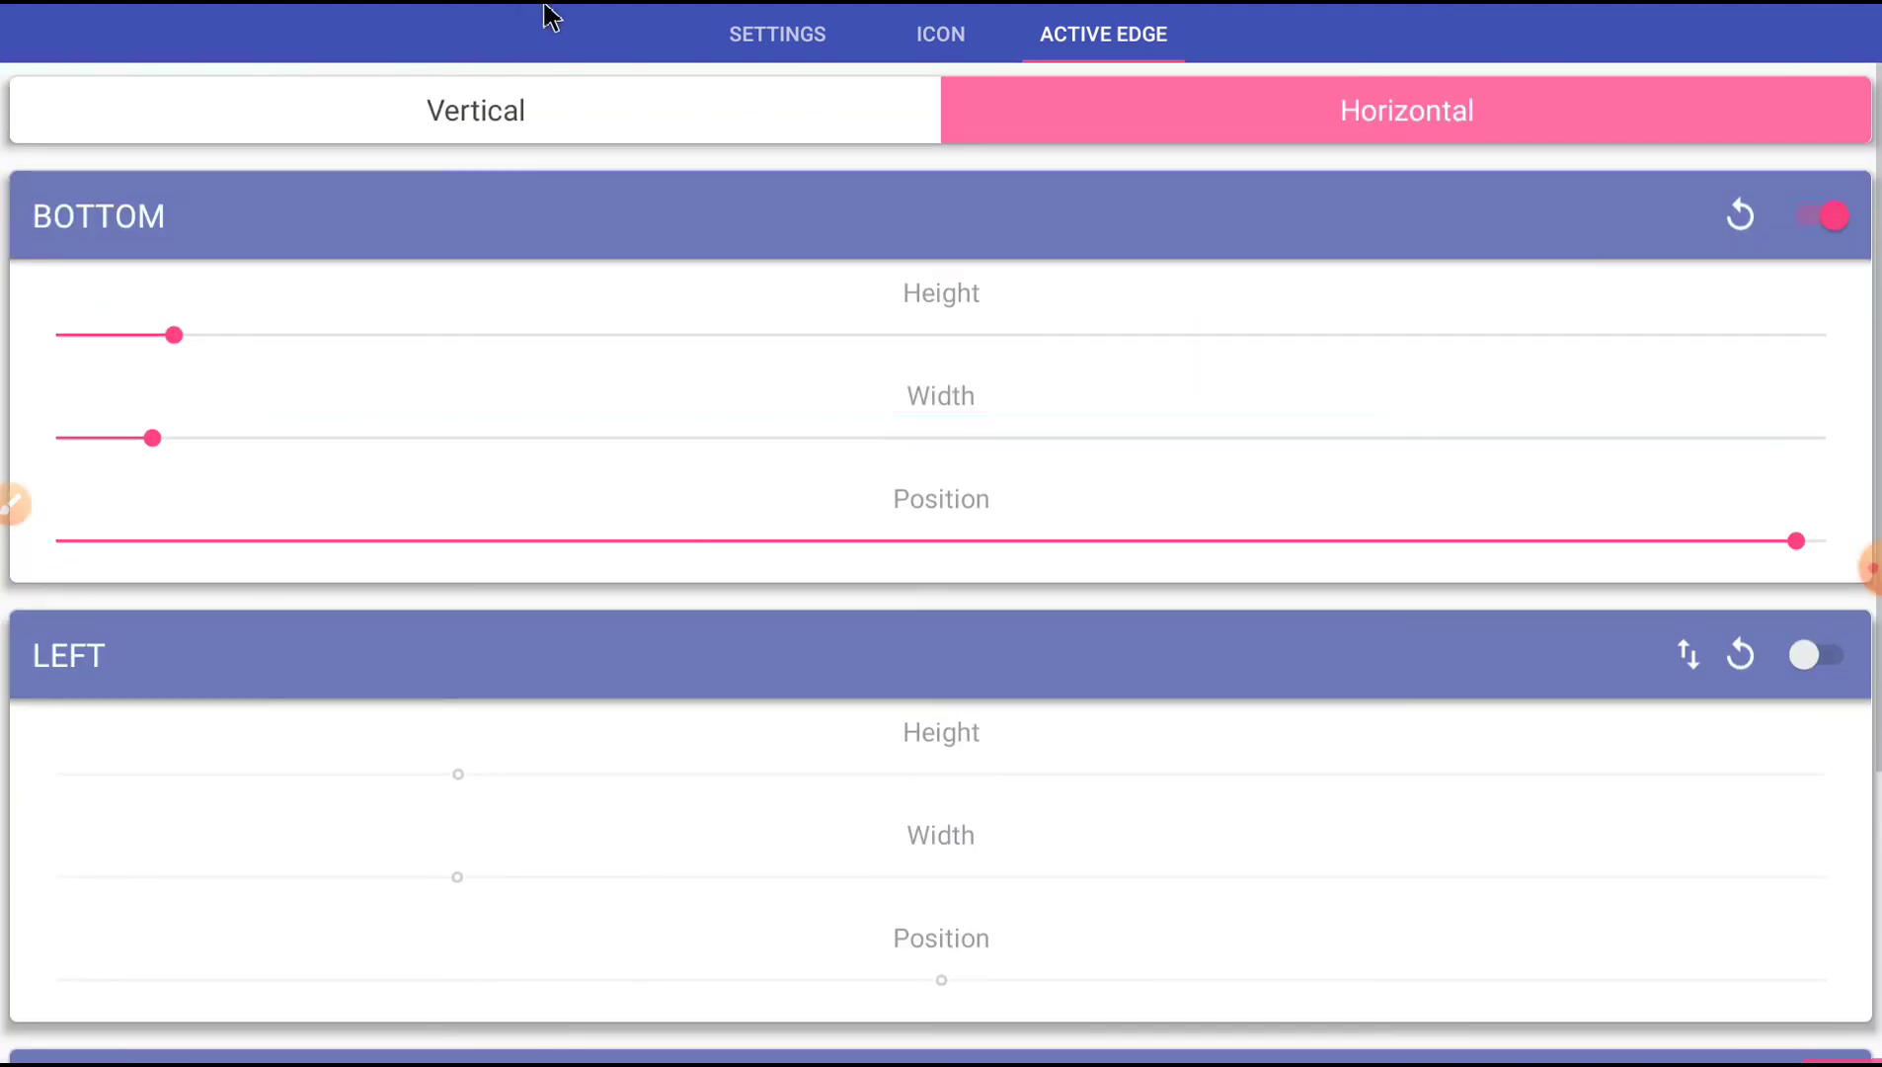
Go back to the main Simple Control settings and exit to the home screen.
left_click(713, 38)
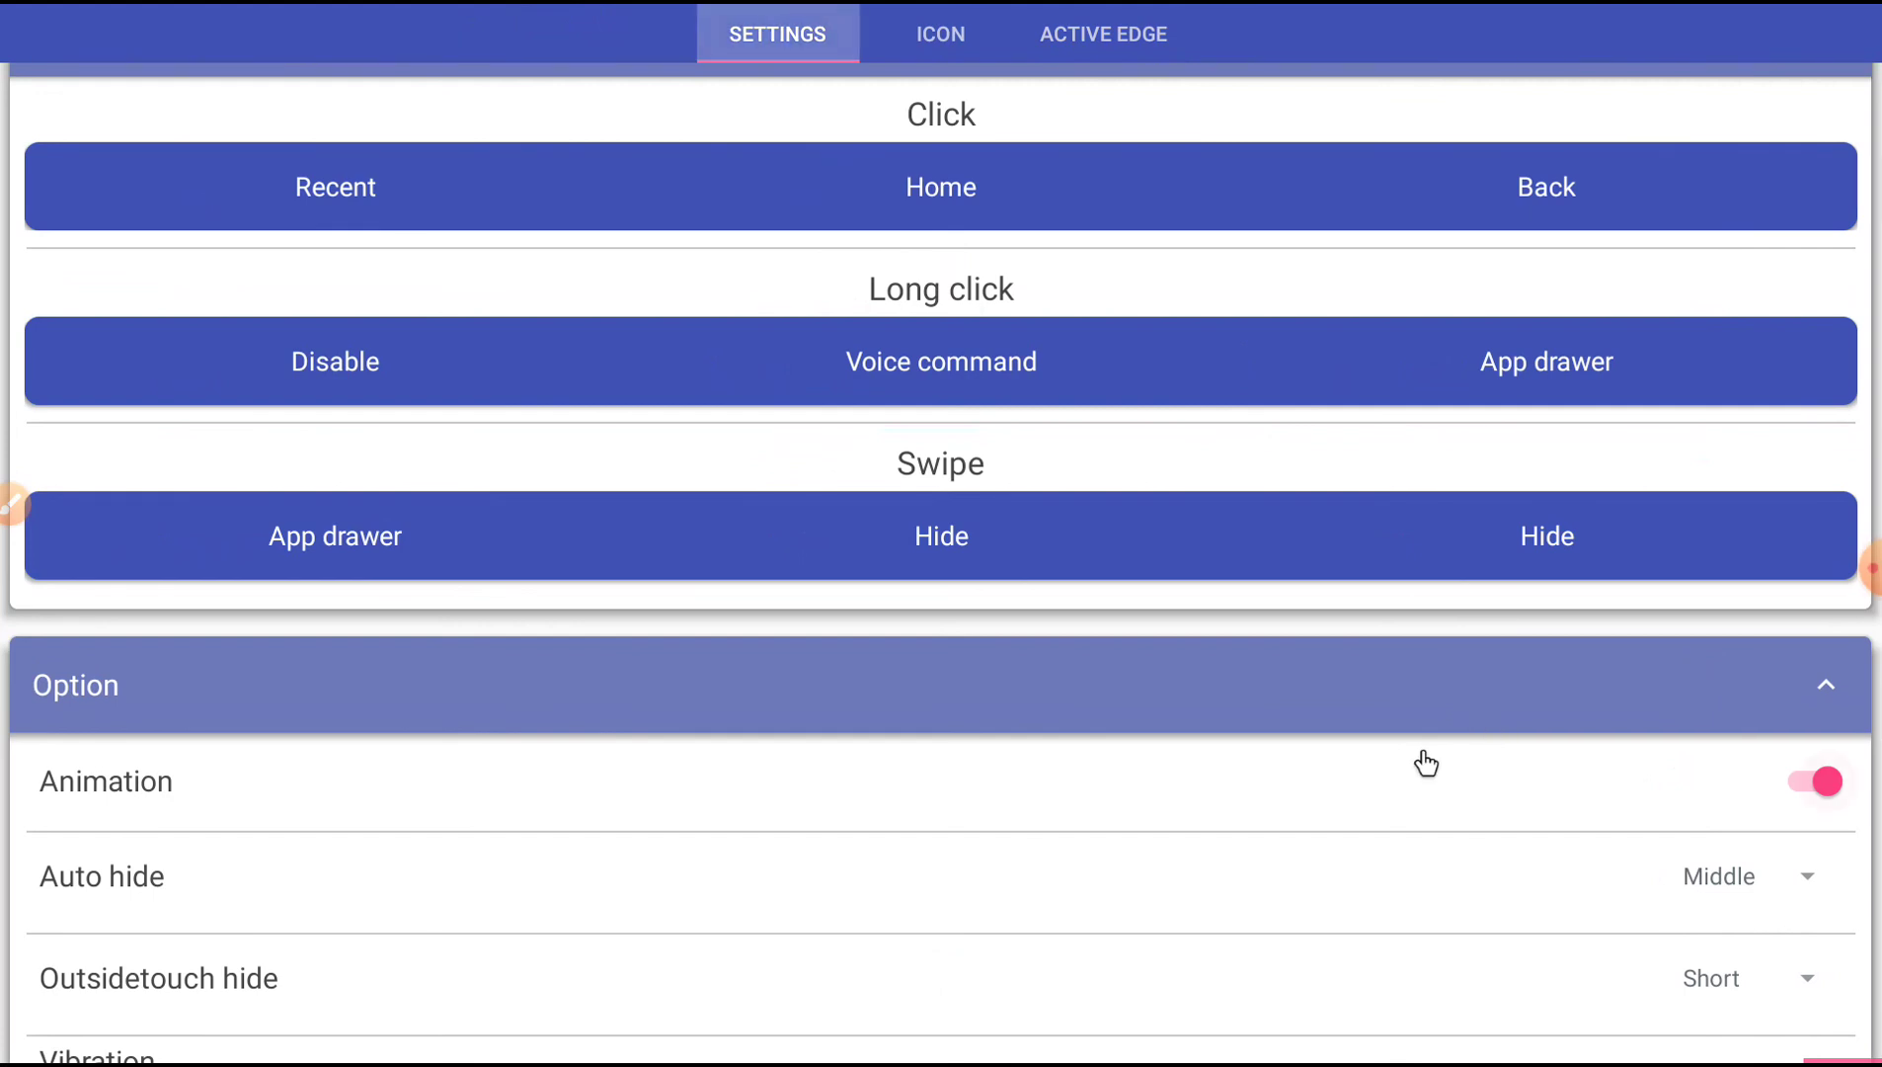
key("Escape")
key("Escape")
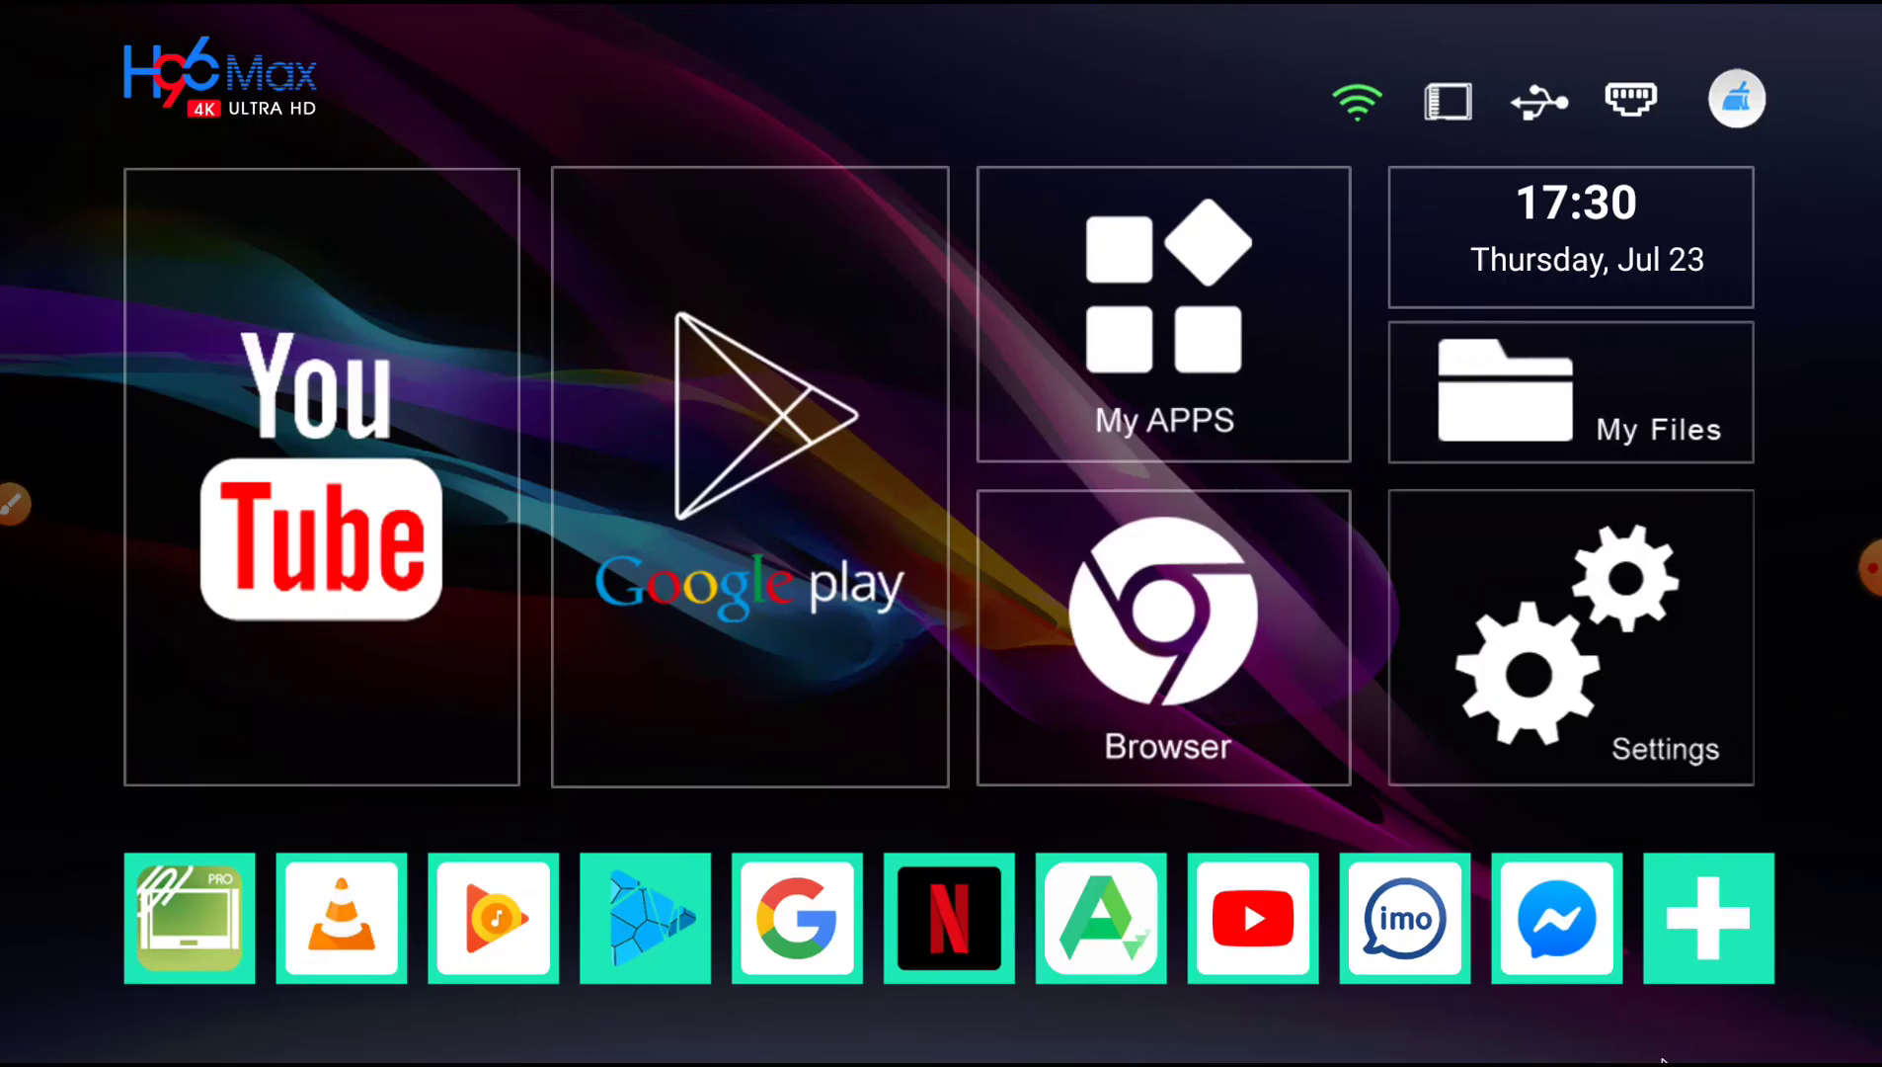